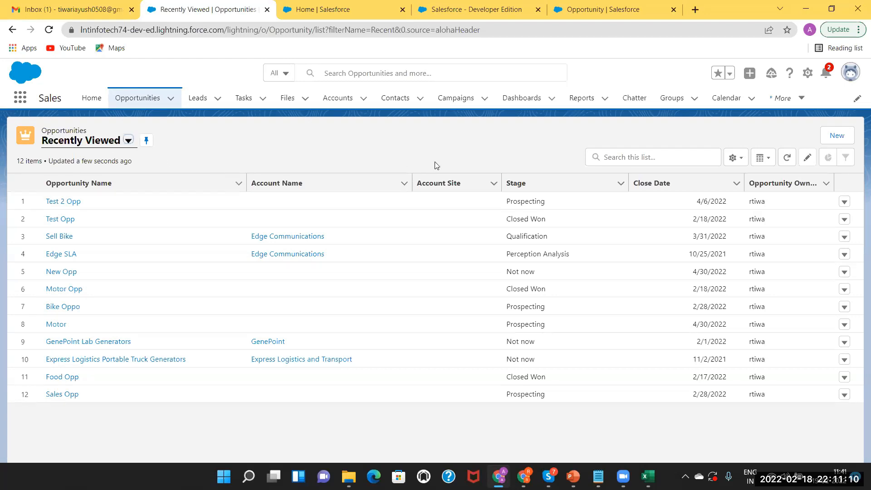
Start a new opportunity and name it 'Product Opp'.
click(841, 139)
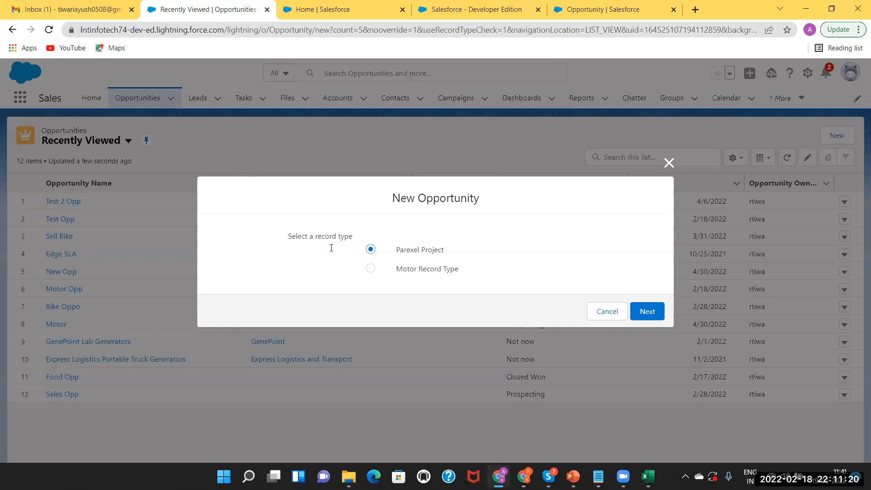
key(Return)
click(332, 248)
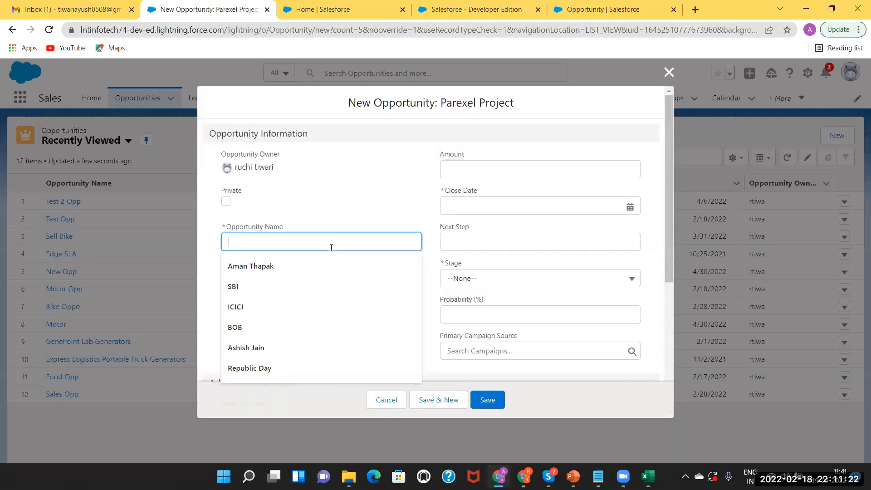
text(Test 3)
key(BackSpace)
key(ctrl+a)
text(Product)
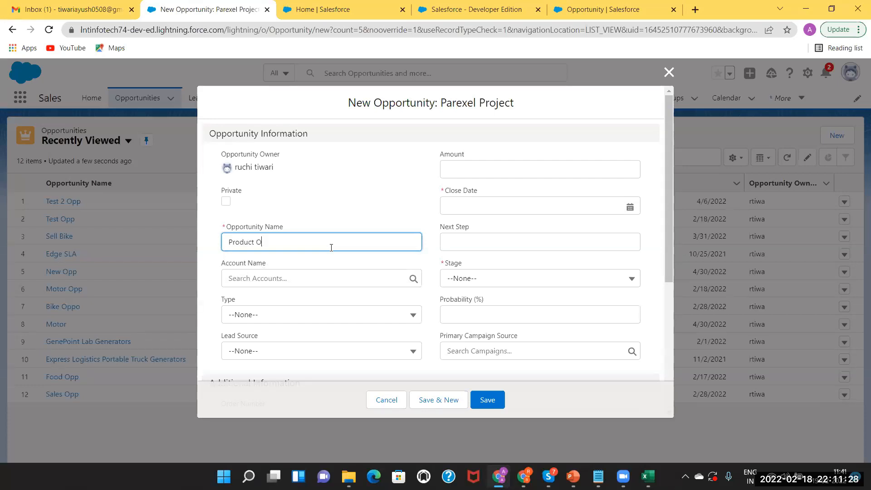
text( Opp)
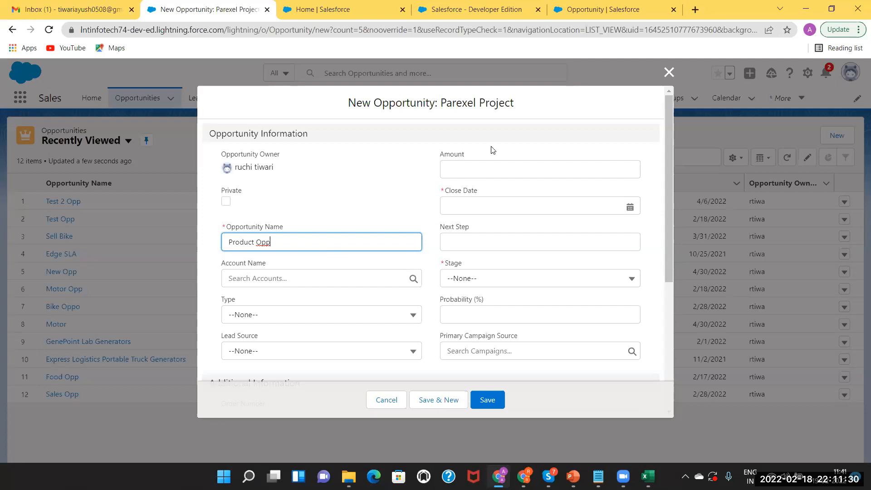
Set the close date to 5/31/2022 and the stage to Qualification.
click(480, 168)
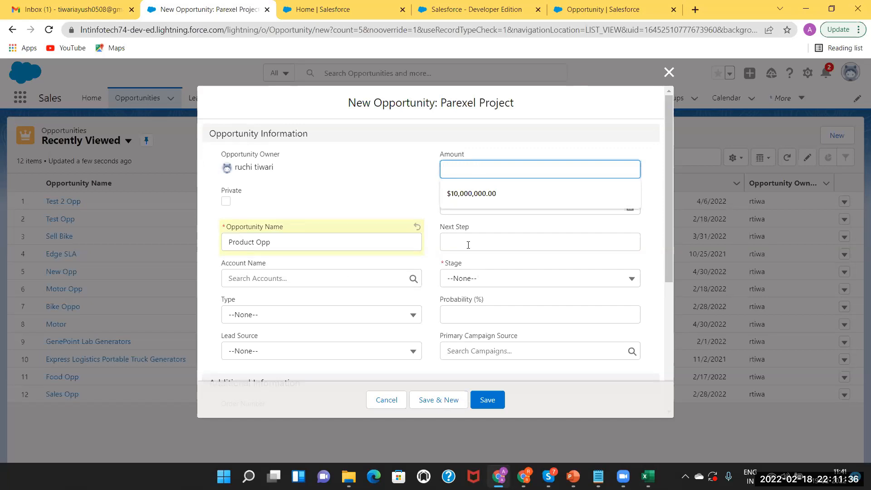
click(398, 196)
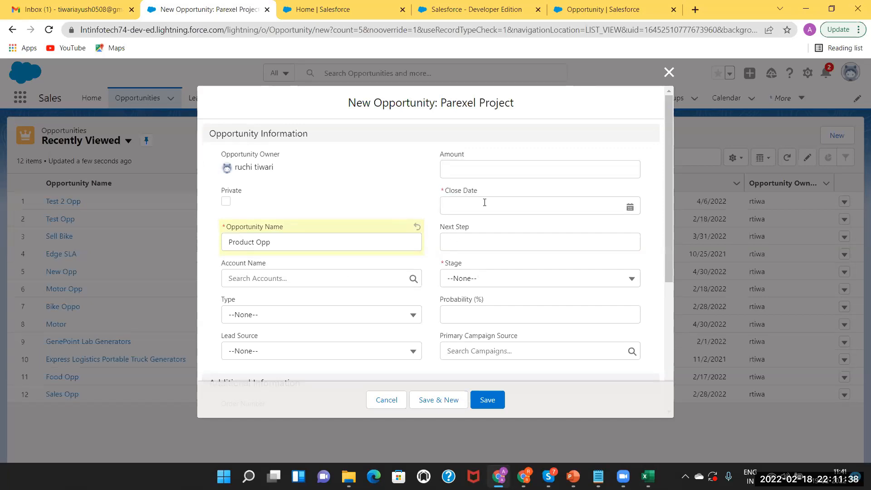
click(603, 206)
click(593, 226)
double_click(592, 227)
click(592, 227)
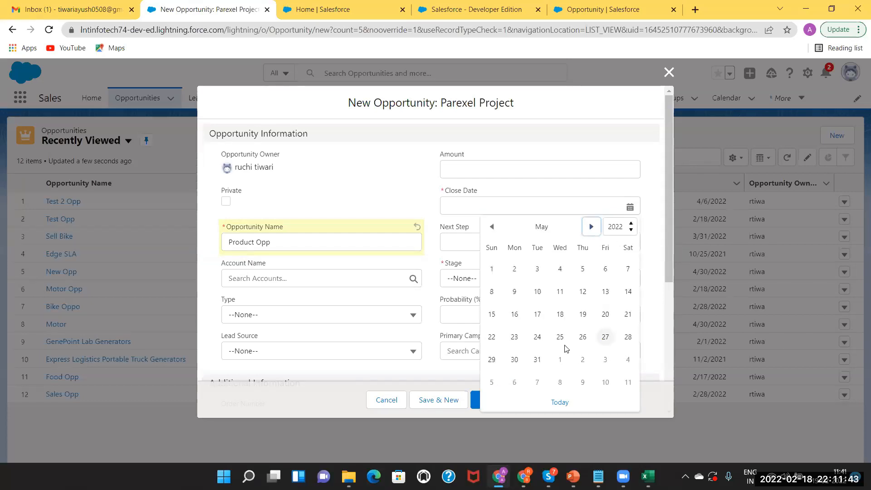
click(537, 359)
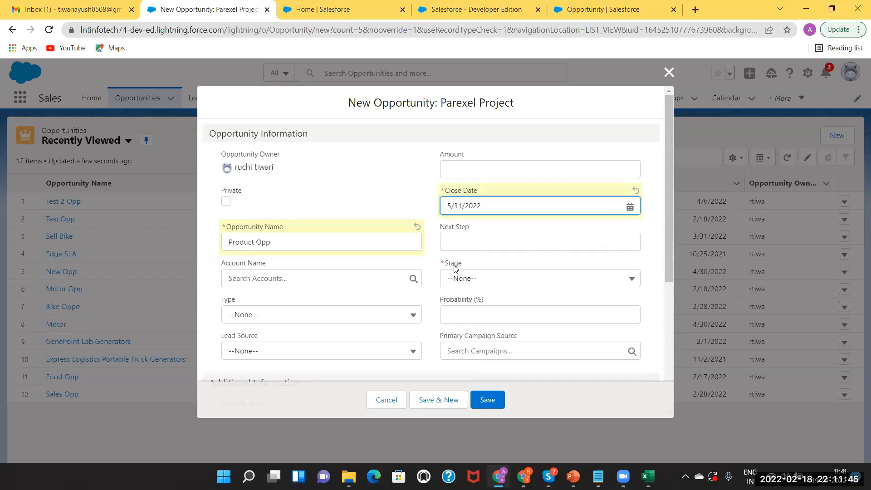
click(484, 281)
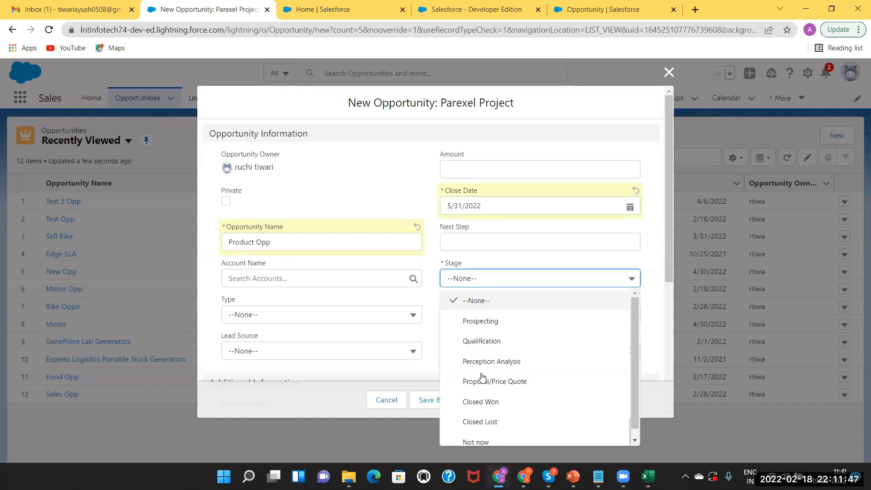
click(482, 341)
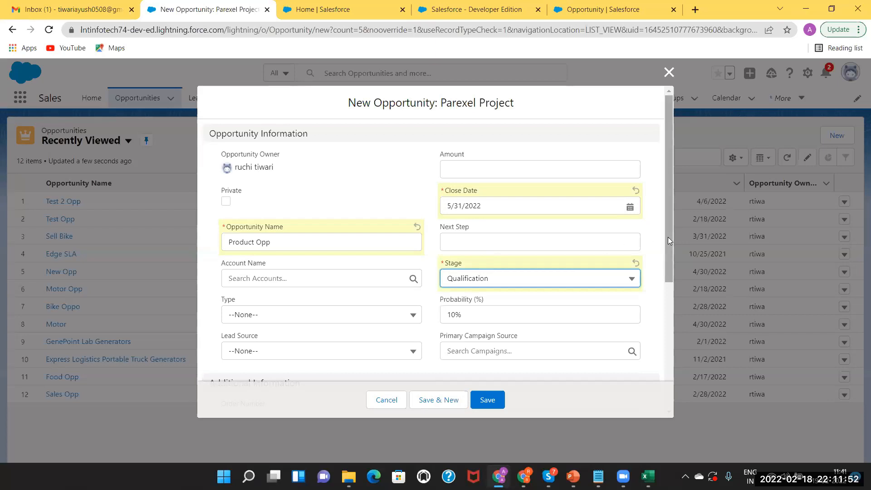
Enter order number 101, set lead source to Web, and save the opportunity.
drag(668, 237, 675, 313)
drag(682, 370, 675, 323)
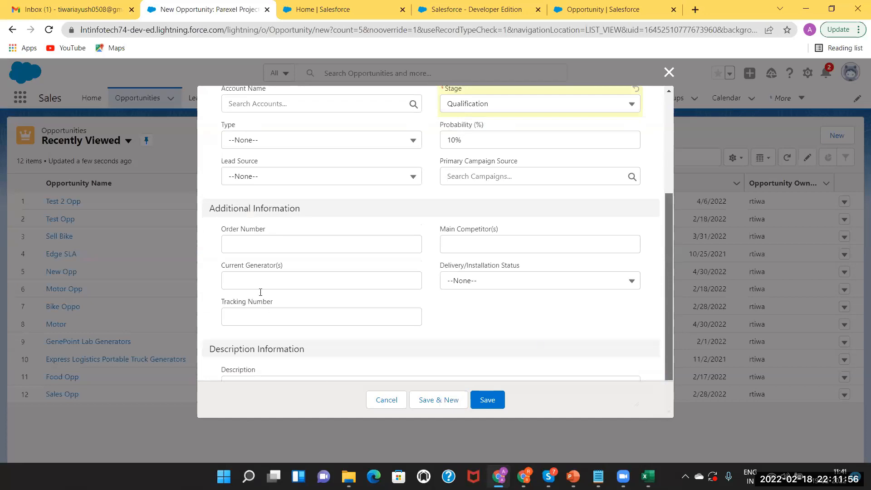
scroll(239, 263, up, 1)
click(240, 265)
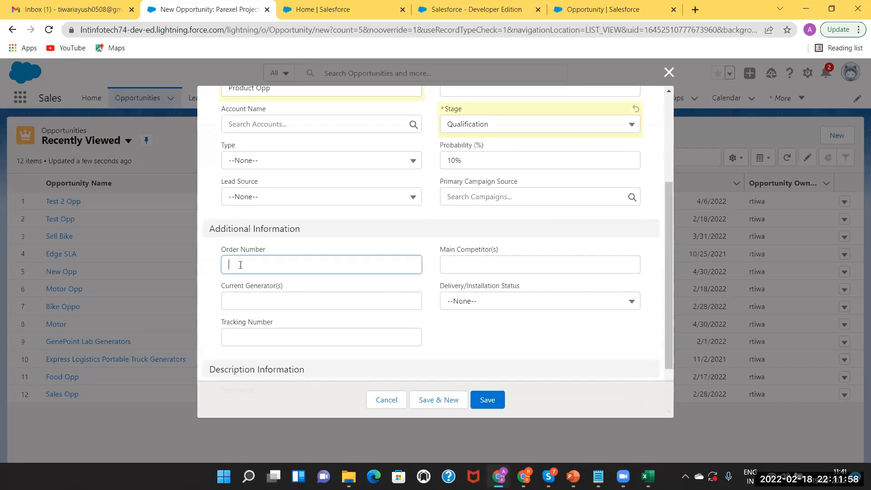
text(101)
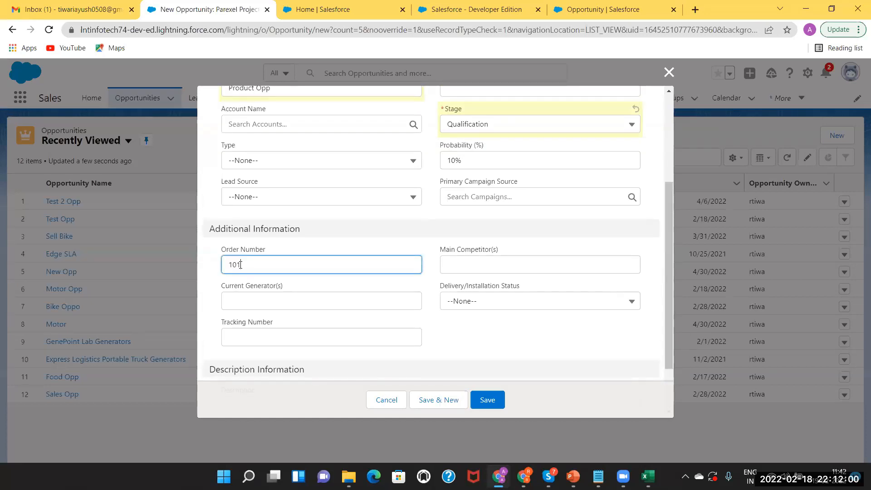
click(259, 198)
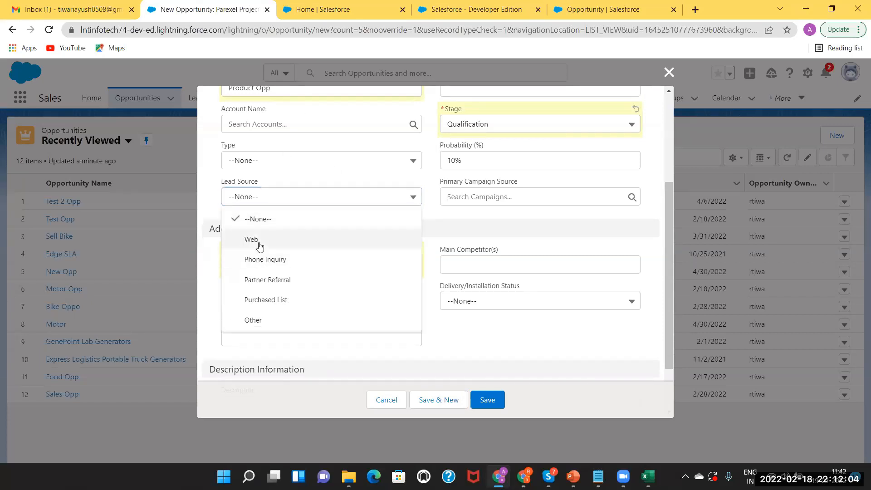
click(258, 241)
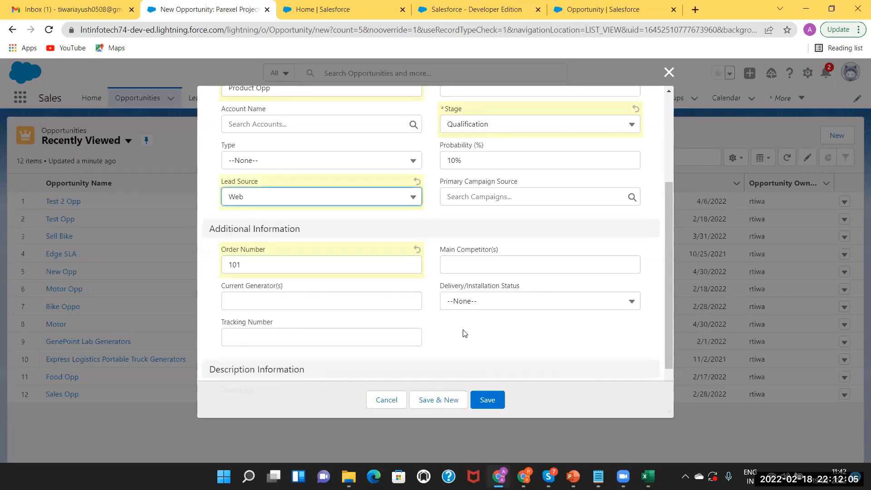
click(490, 401)
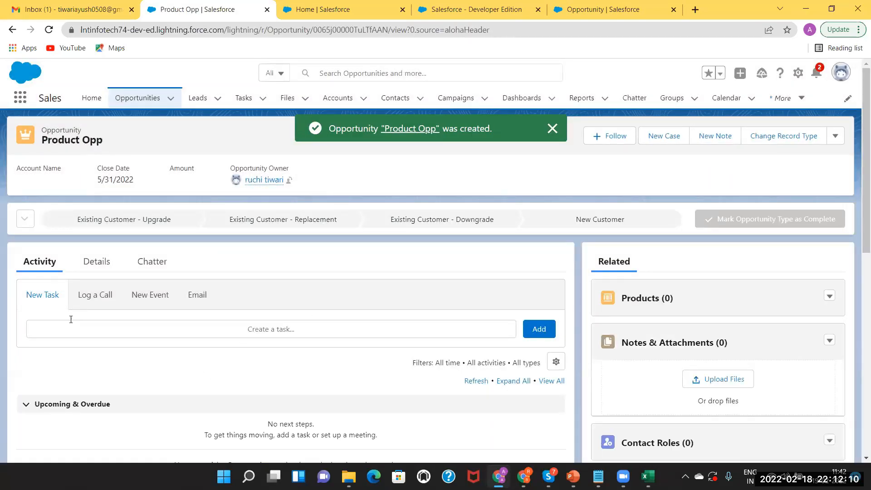
Review Product Opp's detail fields and confirm its Products list shows 0 items.
click(97, 266)
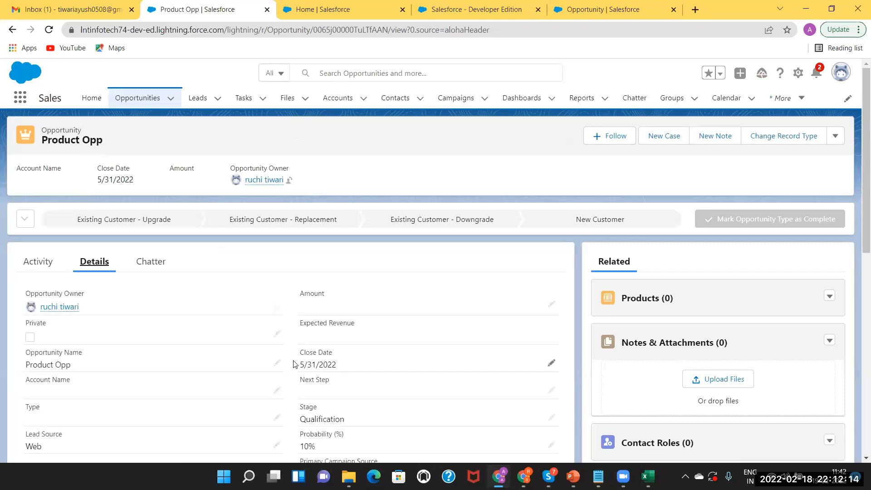
drag(862, 145, 862, 213)
scroll(738, 160, up, 2)
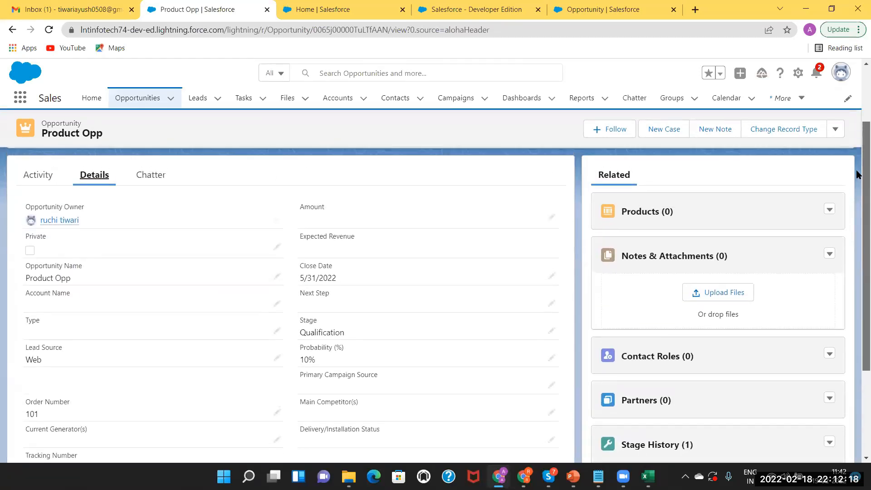
click(640, 214)
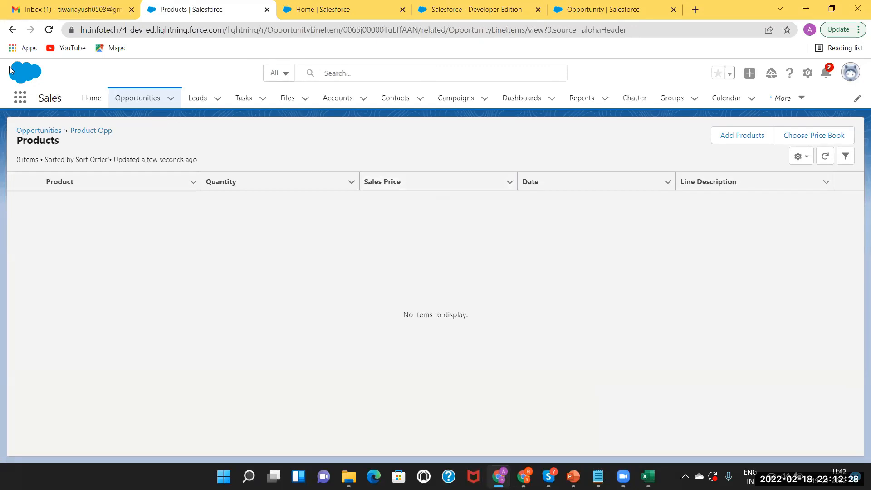
click(12, 30)
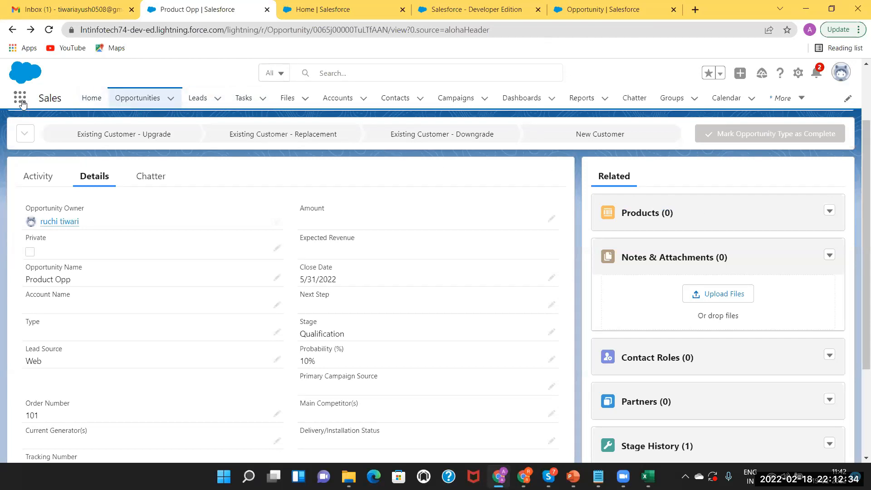
click(798, 104)
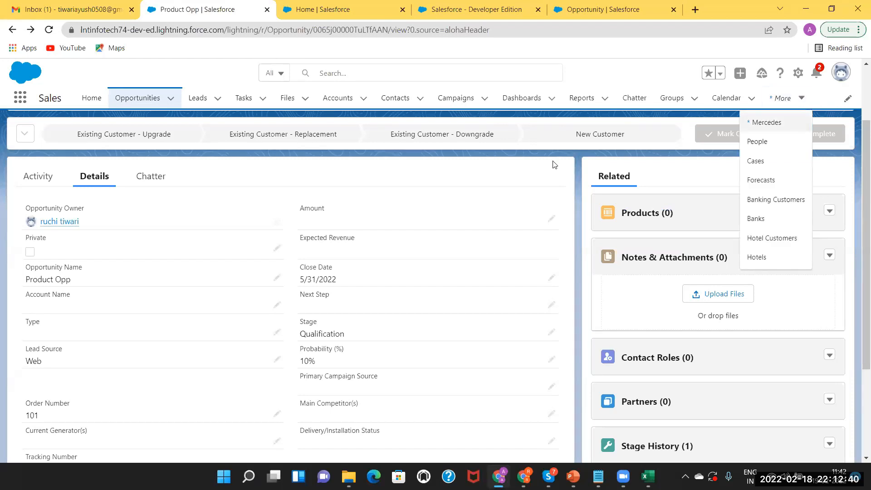
Find Products through a 'product' App Launcher search and start a new product.
click(20, 100)
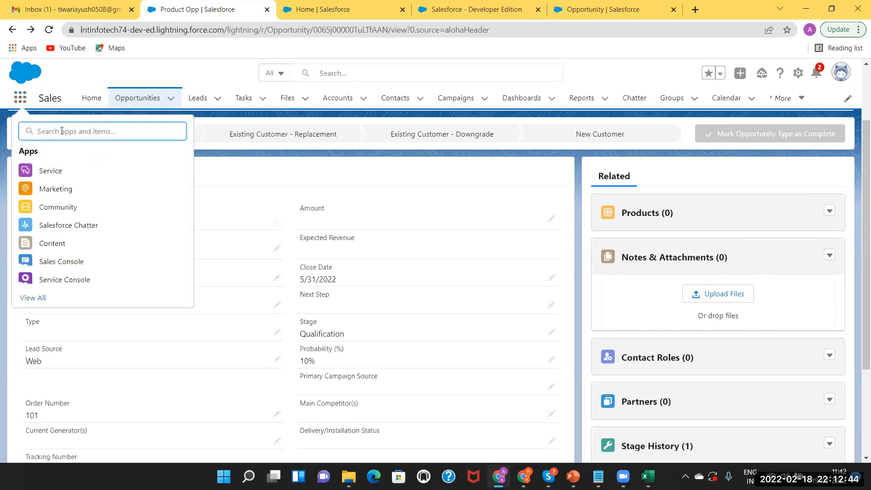
text(product)
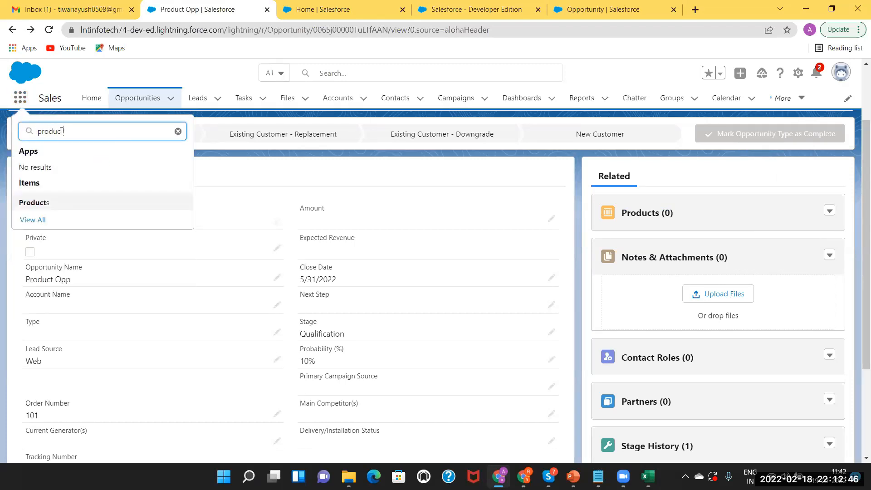
click(37, 203)
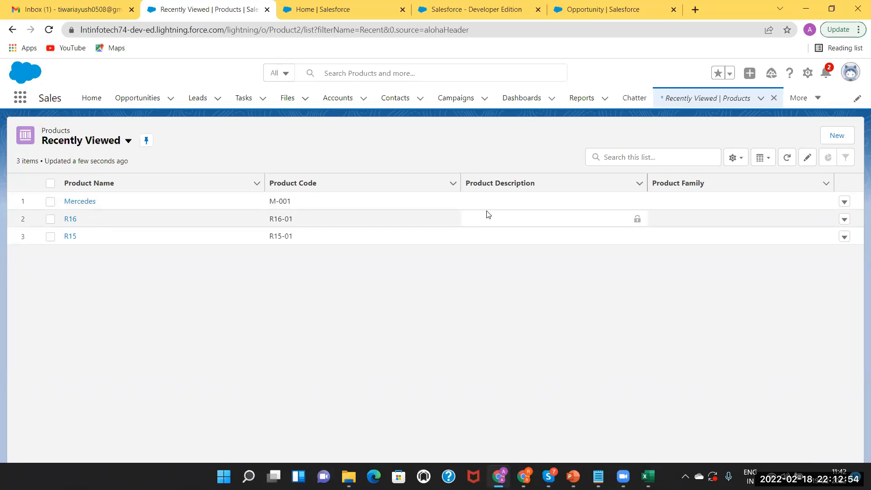
click(837, 136)
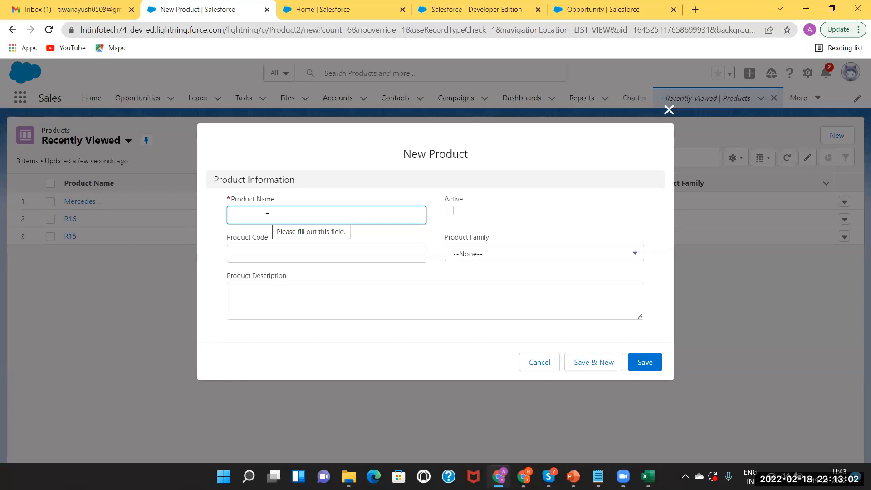
Name the product 'Nyka Product' with product code P-001.
text(Ny)
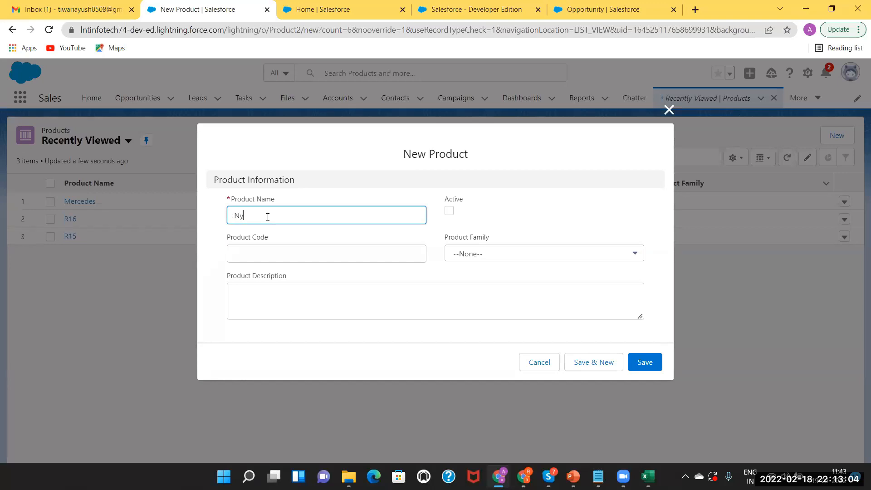
text(ka P)
text(roduct)
click(287, 250)
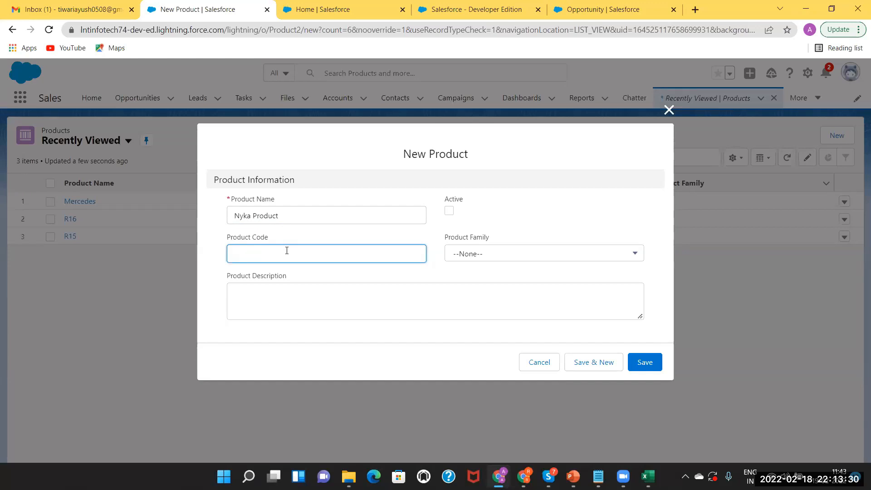
text(p-001)
key(Left)
key(Left)
key(Left)
key(Left)
key(BackSpace)
text(p)
key(BackSpace)
text(P)
Leave Product Family as --None--, mark it Active, and Save & New into 'Silicon Produ'.
click(480, 256)
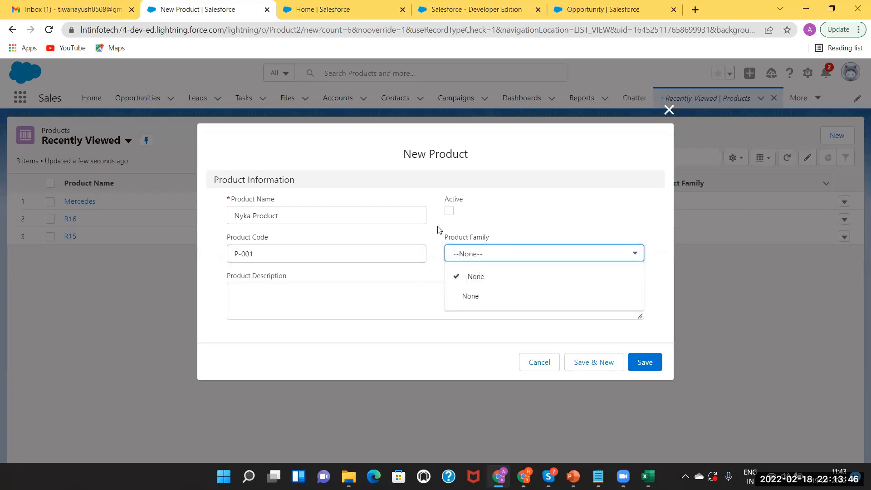
click(483, 227)
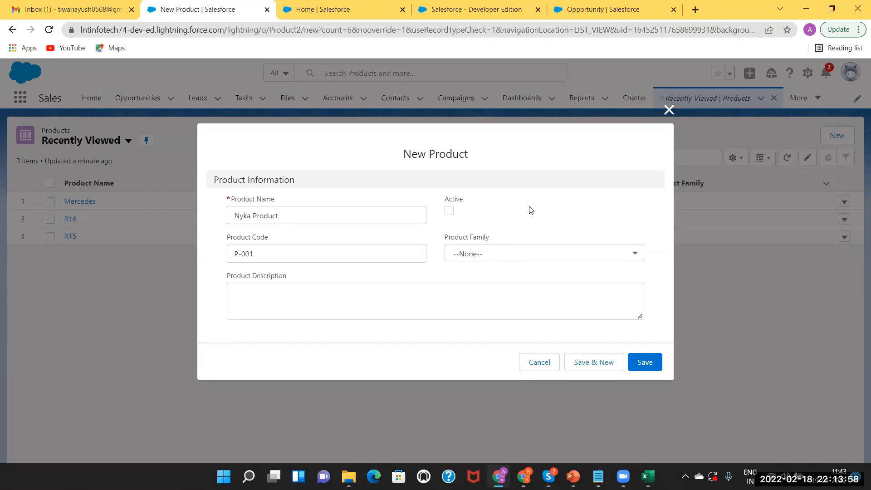
click(448, 211)
click(585, 365)
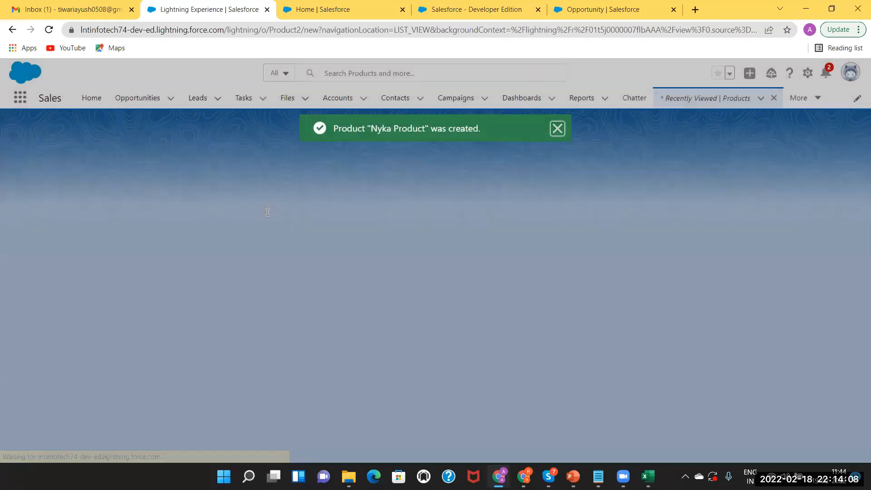
text(Silicon Produ)
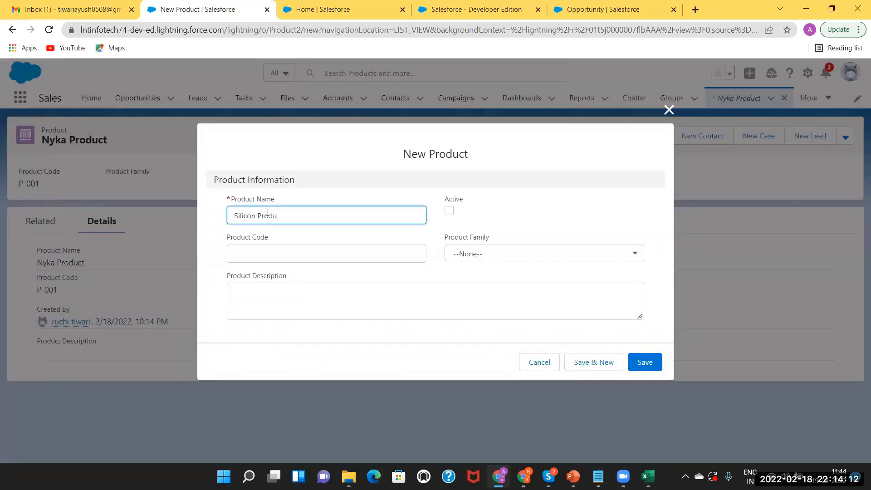
Trim the name to 'Silicon', set product code S-001, mark it Active, and save.
key(BackSpace)
key(BackSpace)
key(BackSpace)
key(BackSpace)
key(BackSpace)
click(254, 255)
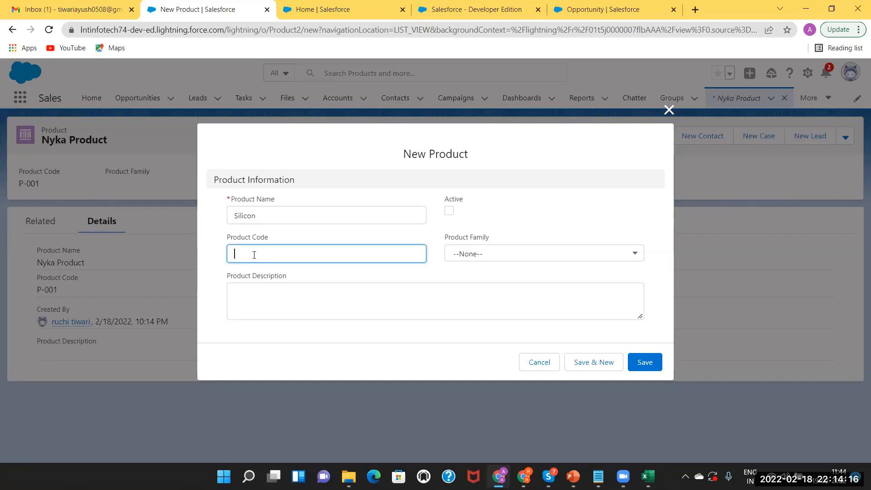
text(S-001)
click(450, 212)
key(space)
click(640, 362)
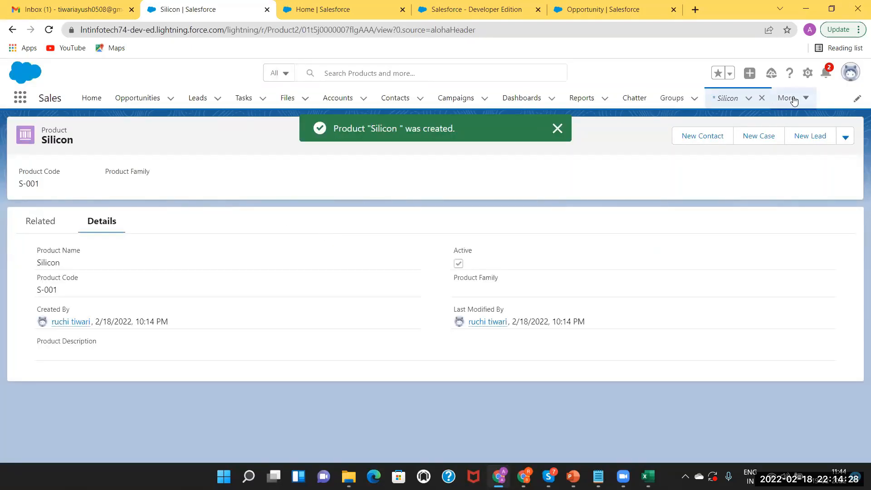
click(794, 100)
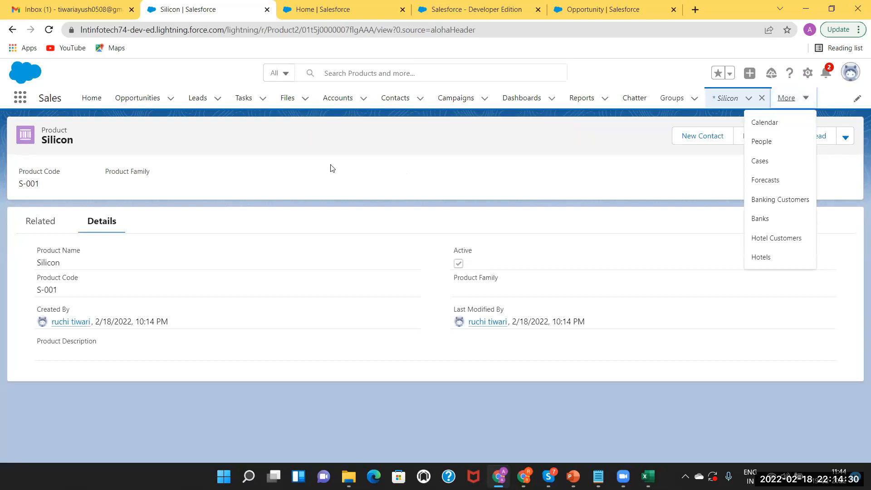
click(97, 221)
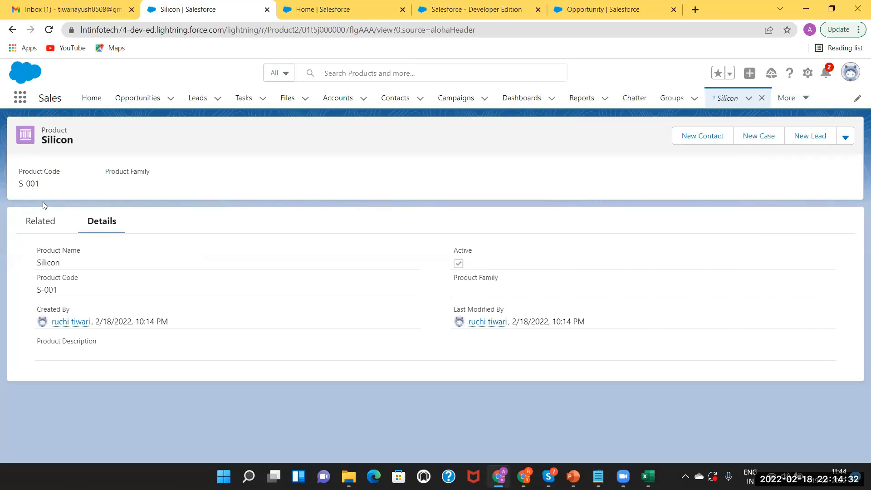
Show Silicon's Related tab, which lists zero price books.
click(46, 225)
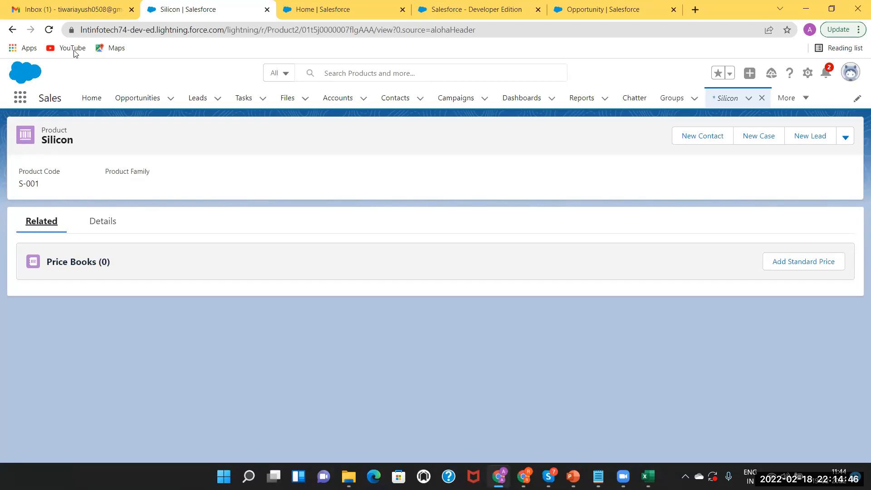
click(20, 98)
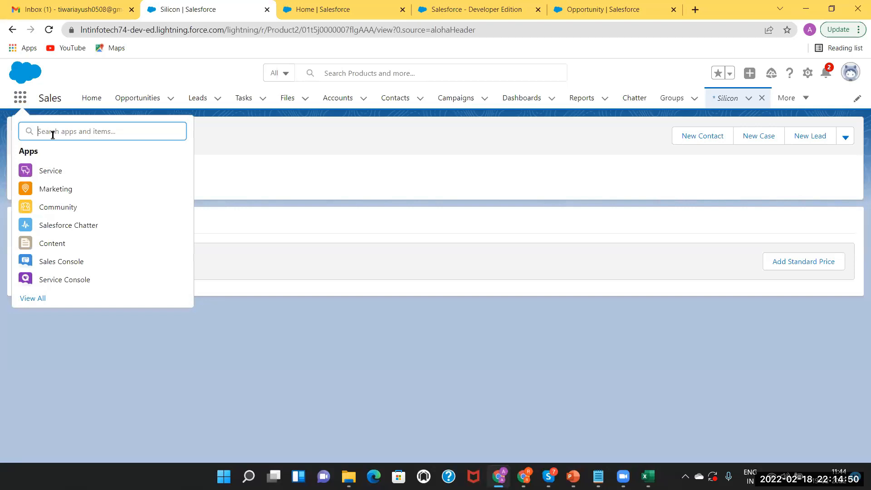
text(Product)
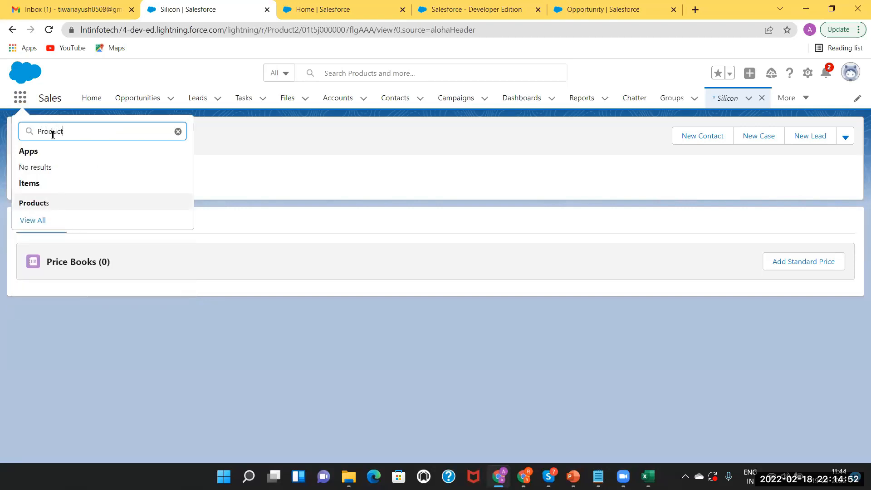
click(29, 202)
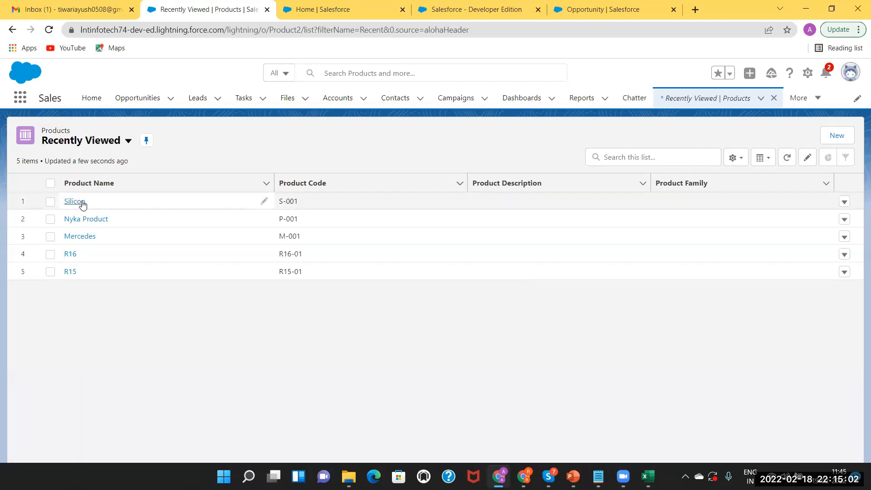
click(845, 203)
click(598, 383)
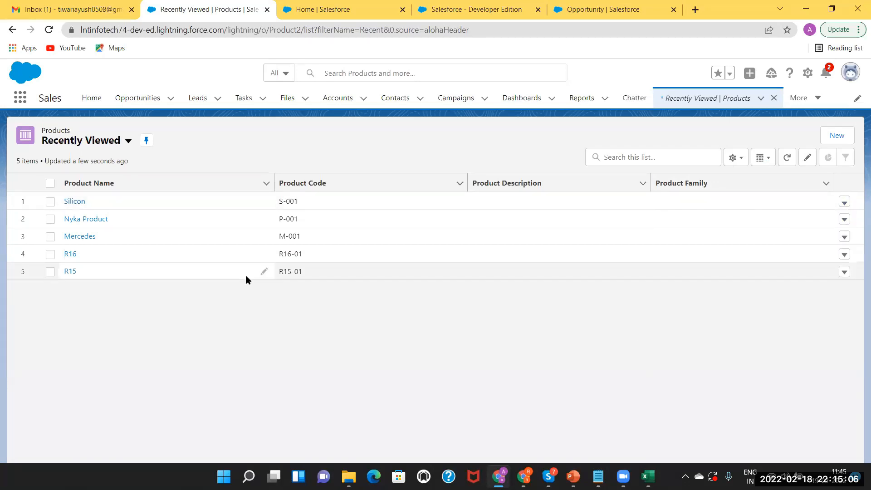
click(75, 202)
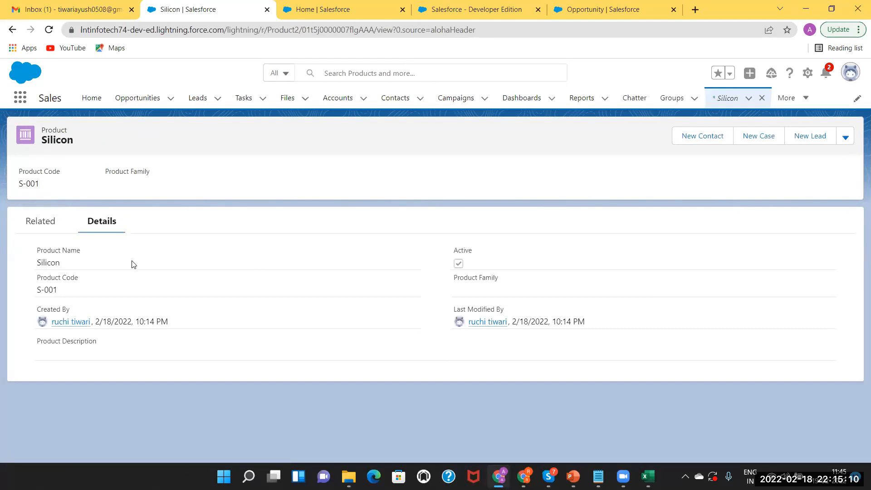
click(49, 224)
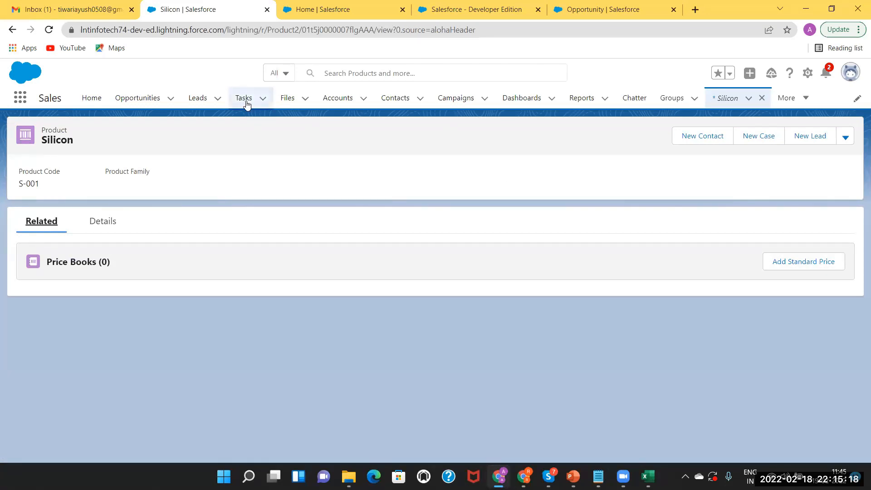
Add a Standard Price entry for Silicon with list price 15000 and save it.
click(813, 263)
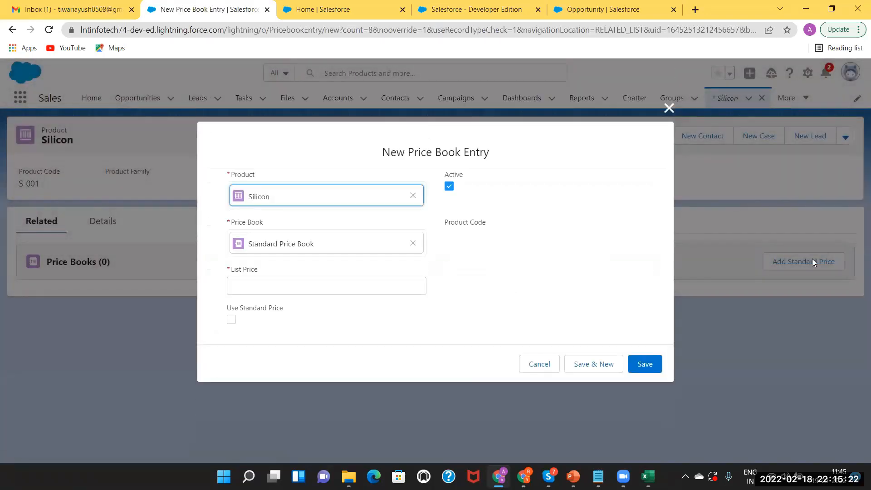
click(277, 289)
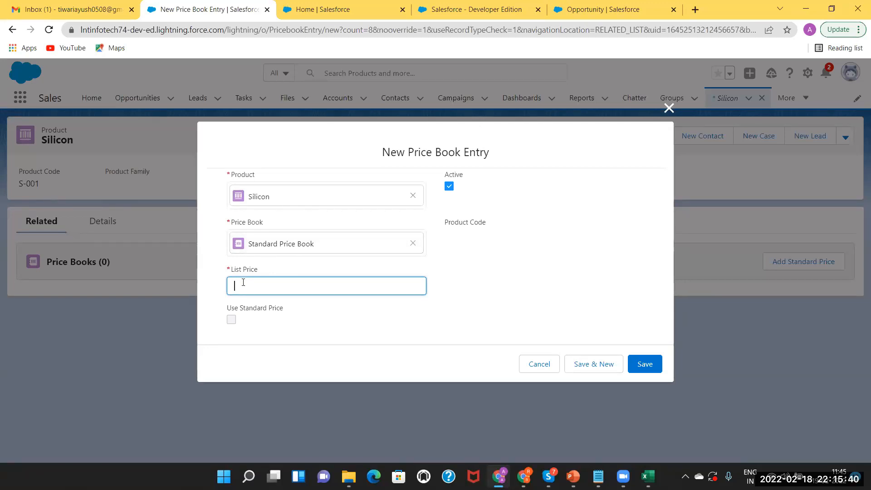
text(15000)
click(653, 364)
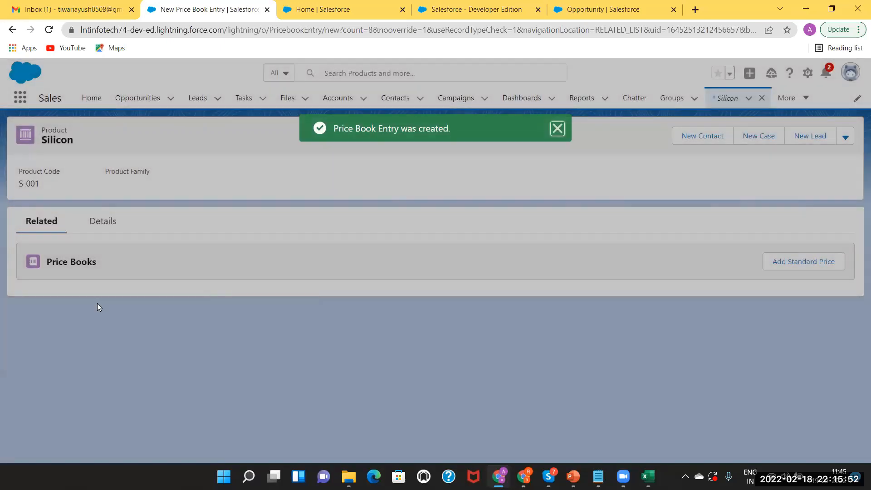
mouse_move(59, 312)
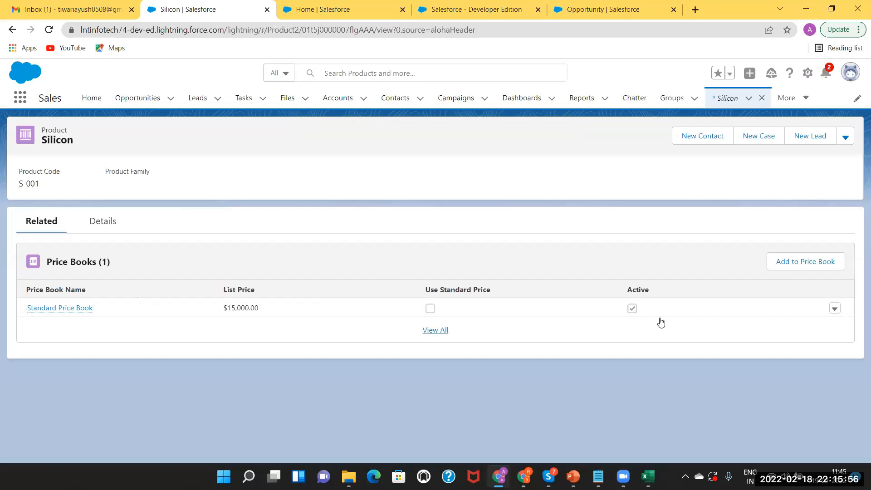
click(810, 266)
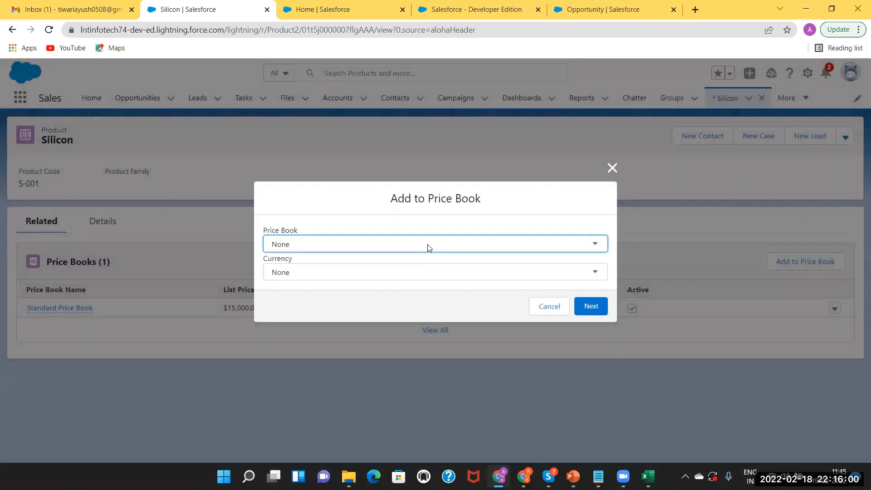
click(428, 244)
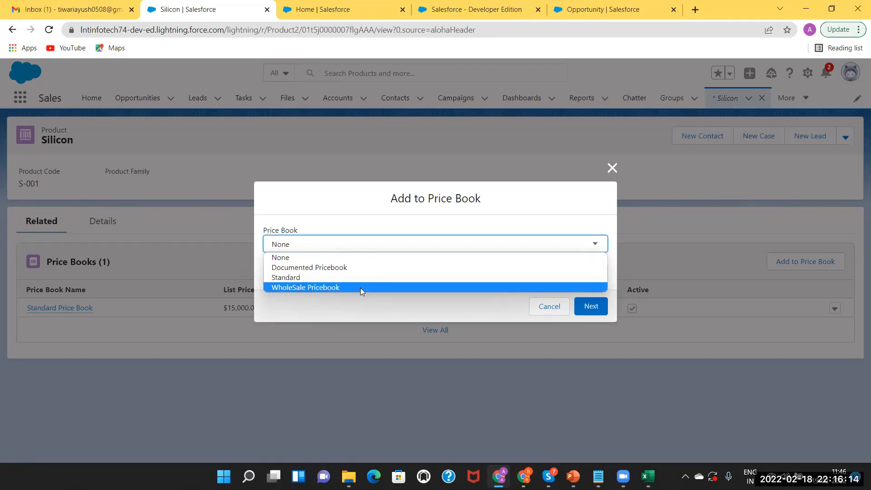
click(611, 171)
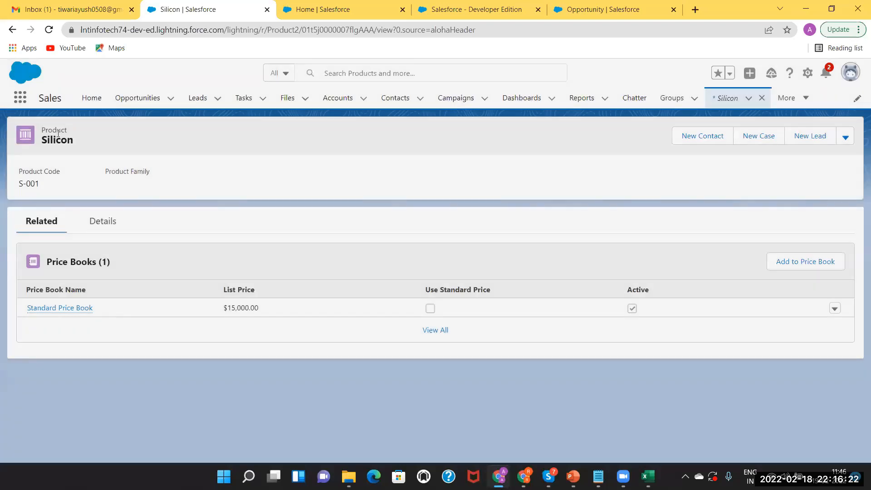
Open Price Books via a 'price' search, sort them by name, and start a new one.
text(price)
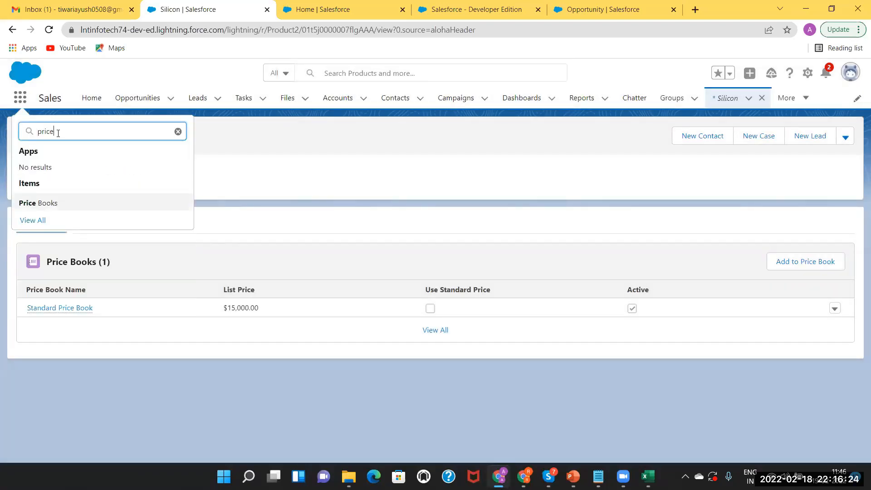
click(44, 202)
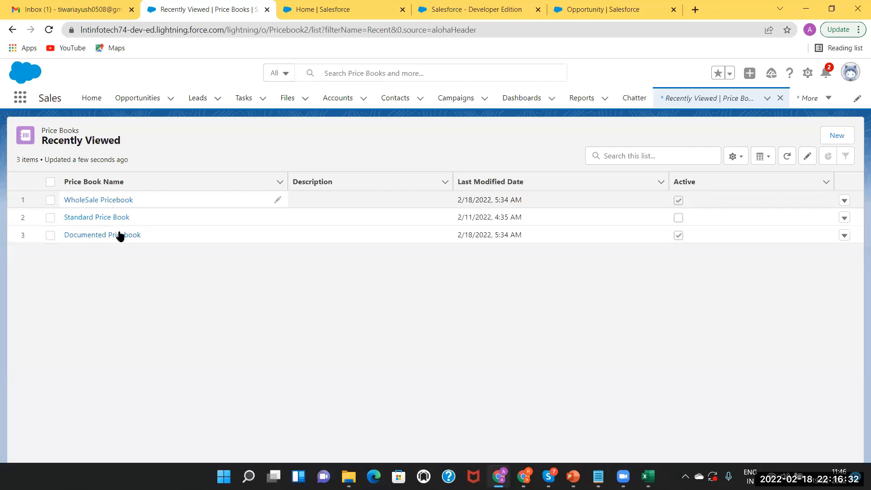
click(112, 186)
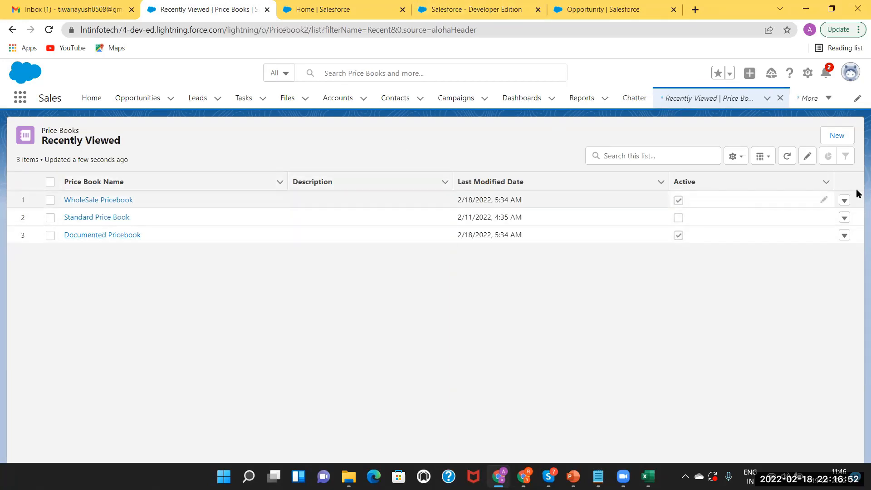
click(837, 136)
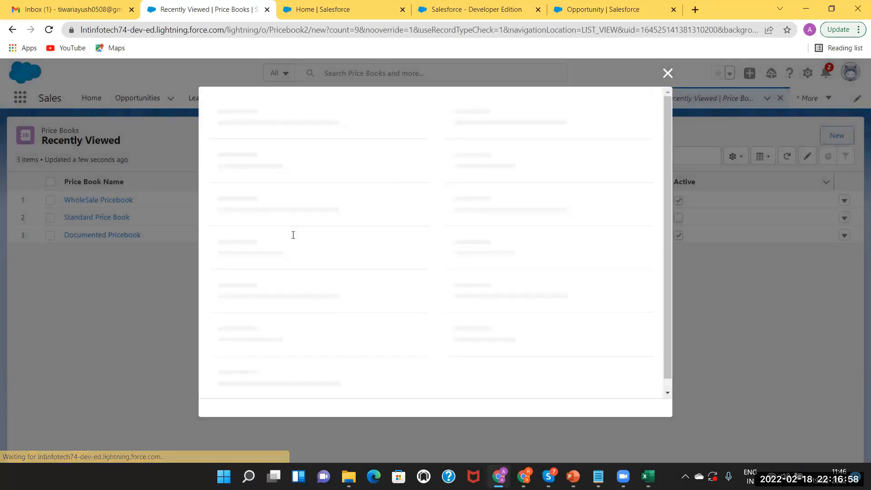
Name the price book 'Discounted Price Book', mark it Active, and save.
text(Discoun)
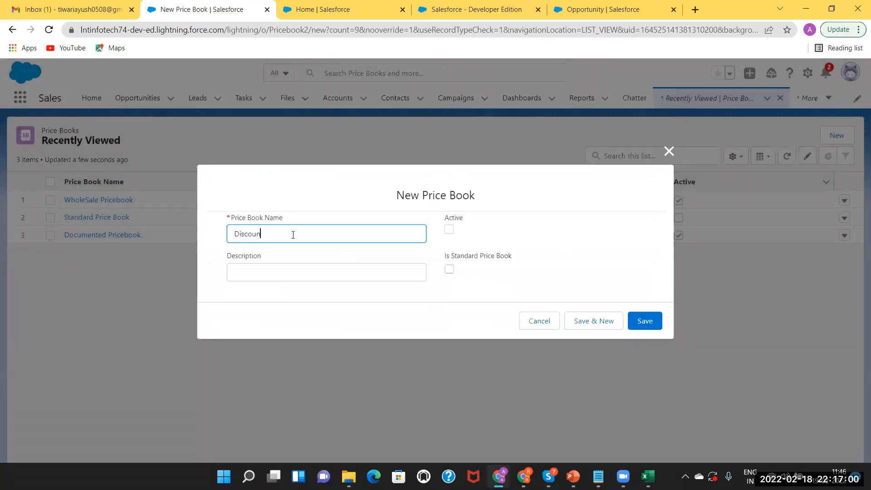
text(ted Price Book)
click(450, 230)
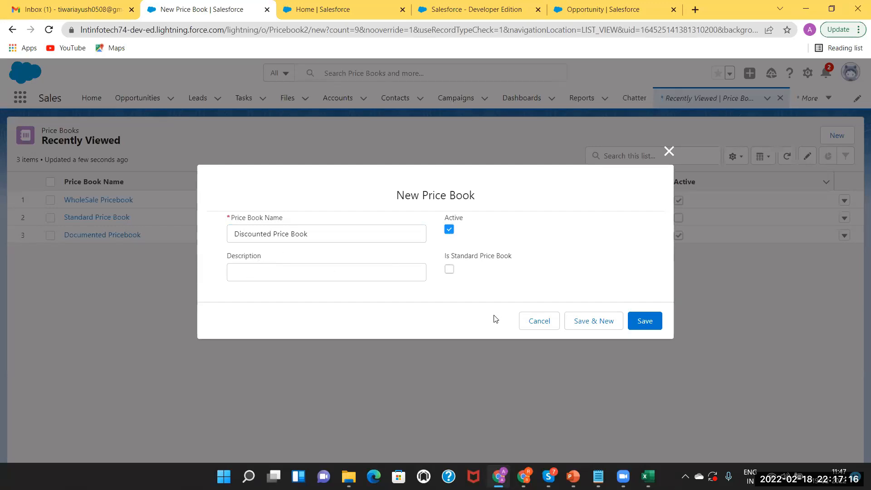
click(641, 323)
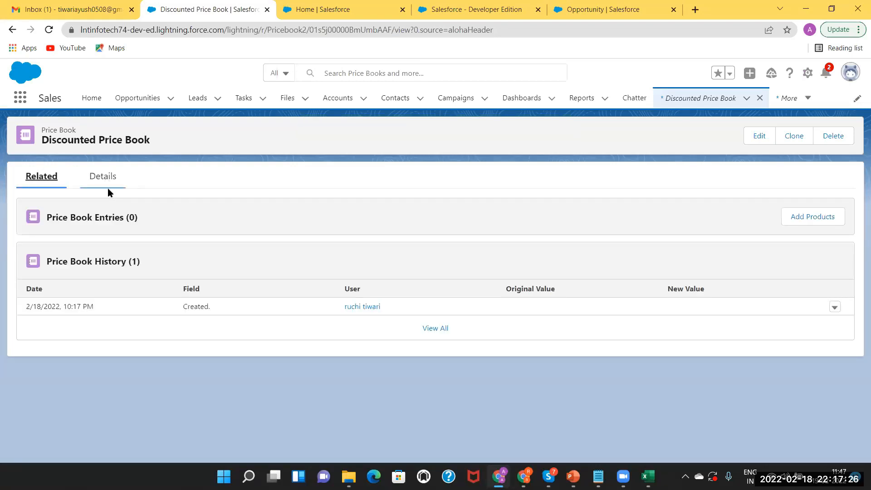
From the Price Books list, edit Standard Price Book, tick Active, and save.
click(19, 99)
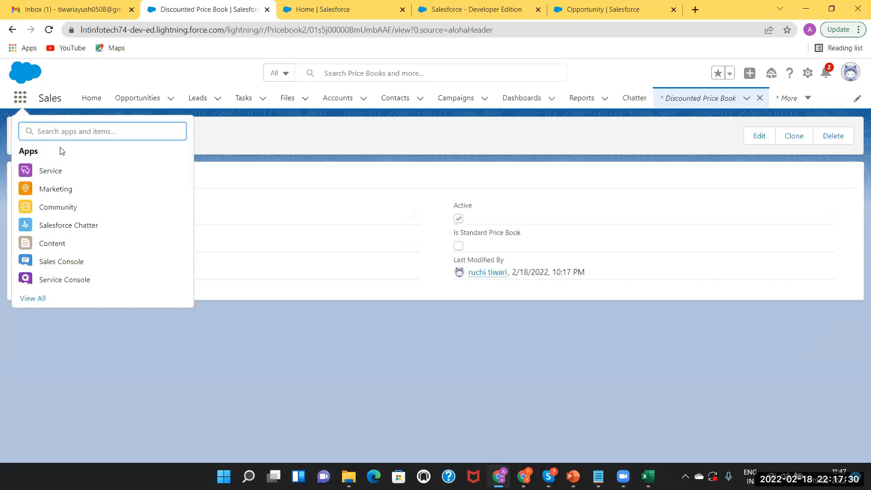
text(pro)
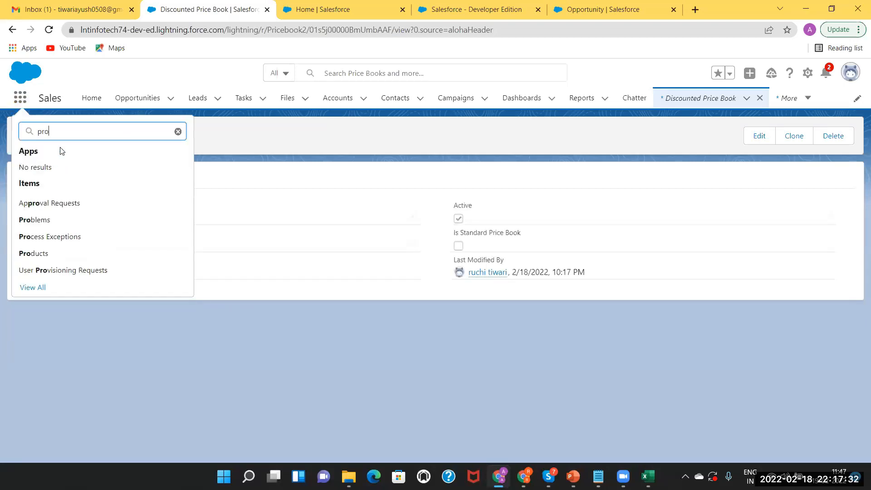
key(BackSpace)
text(ic)
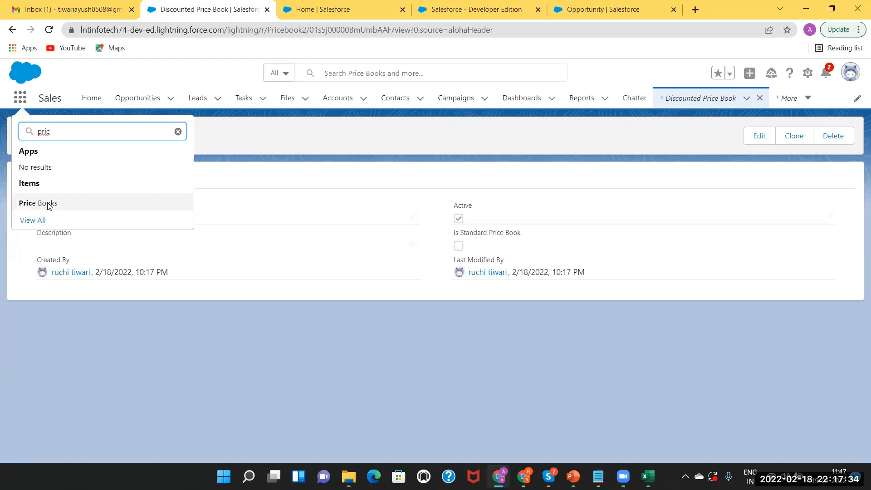
click(49, 204)
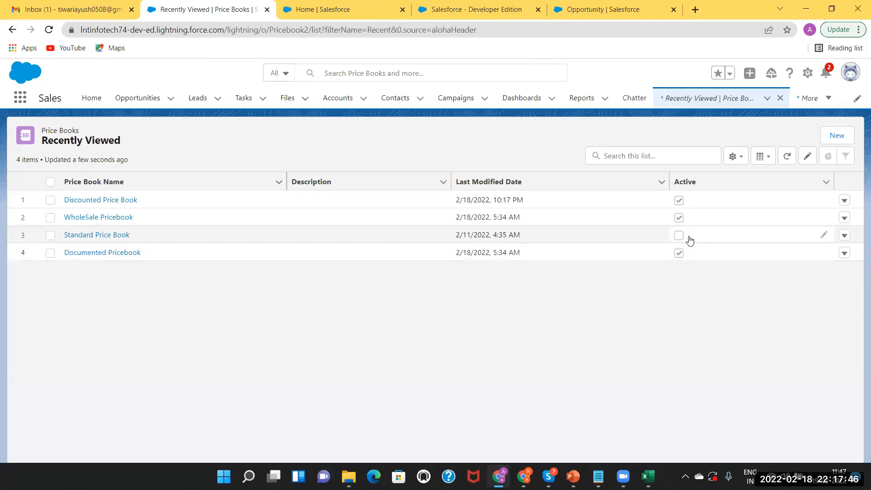
click(845, 238)
click(811, 258)
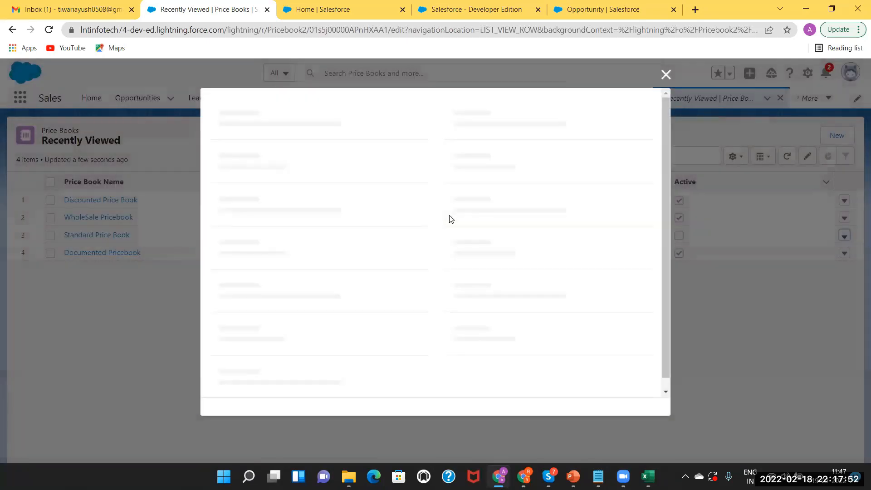
click(449, 216)
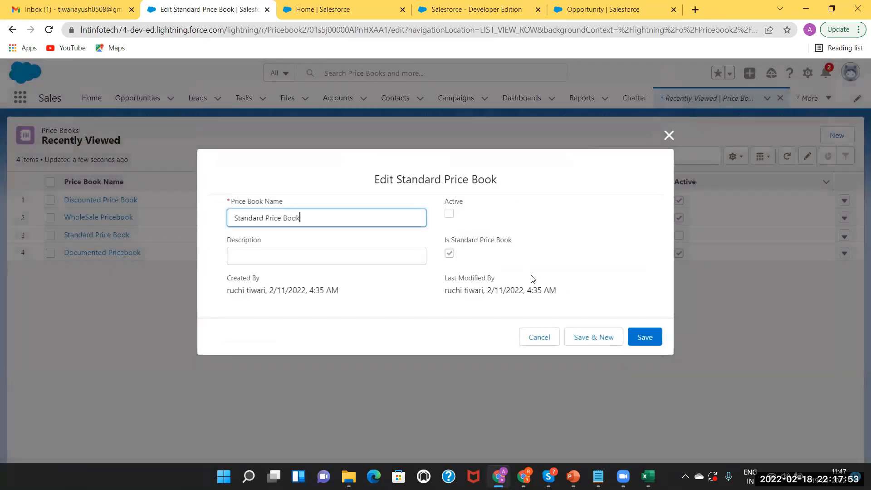
click(652, 338)
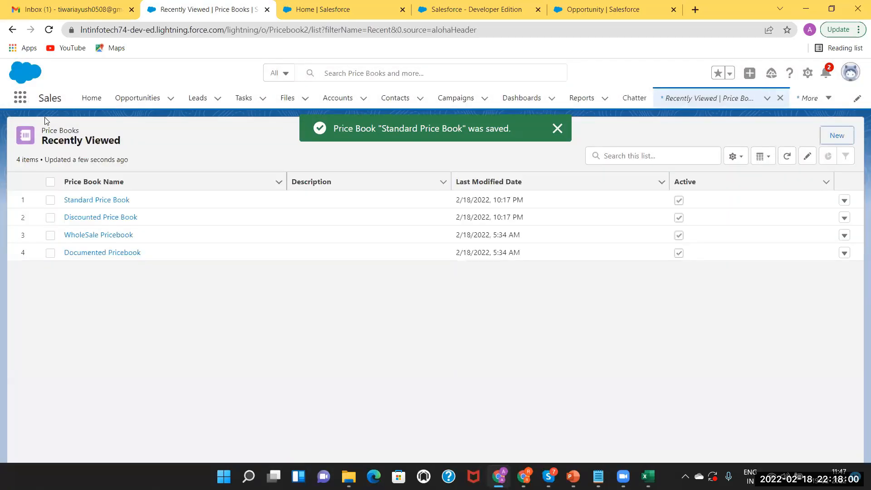
Find Products via the App Launcher, open Silicon's related price books, and start Add to Price Book.
text(pro)
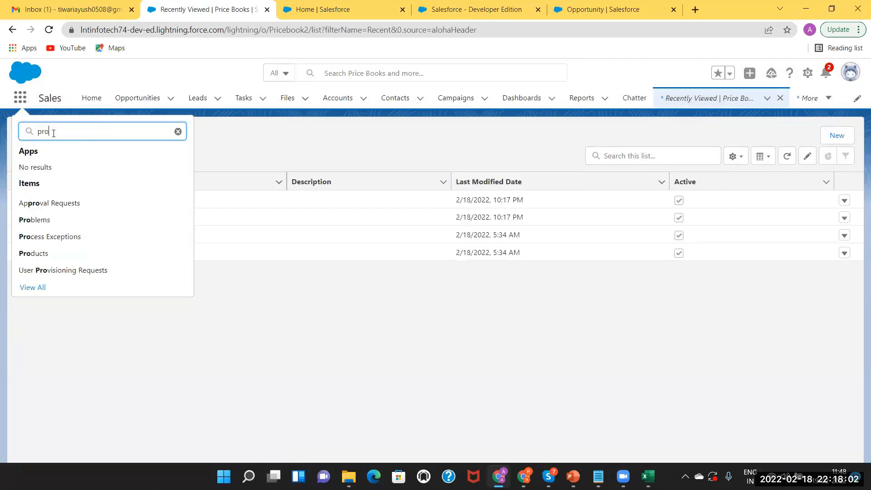
text(duct)
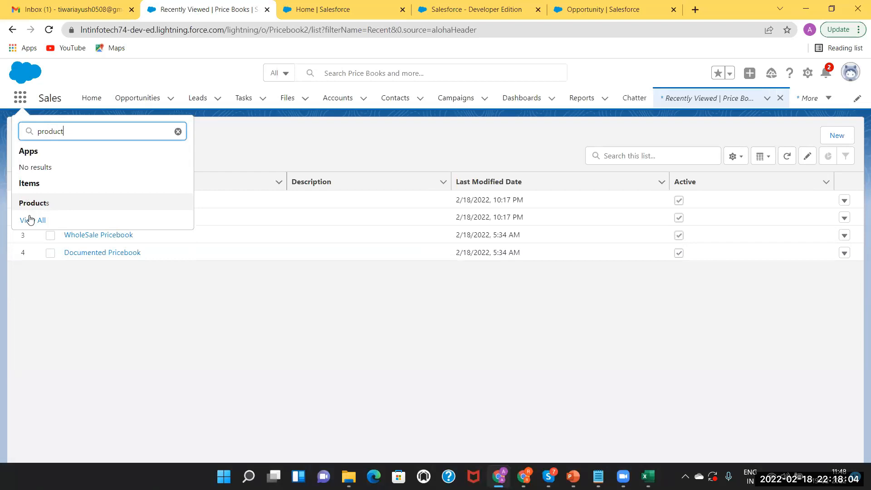
click(36, 203)
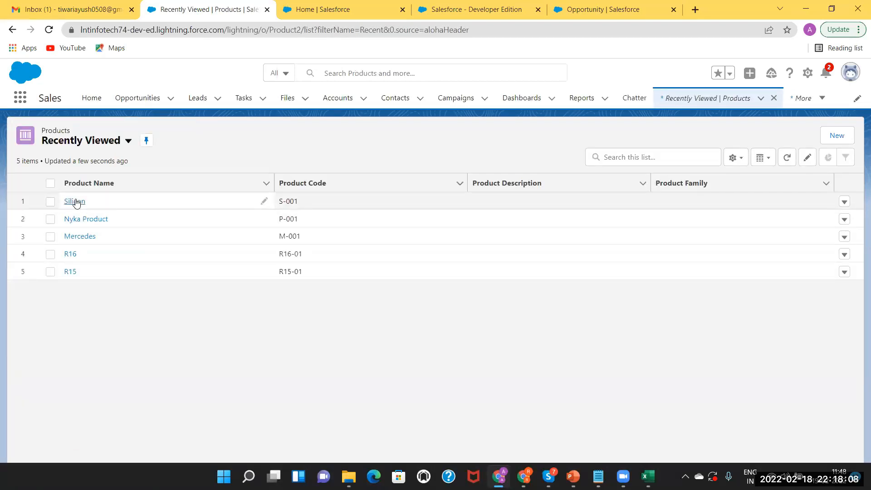
click(76, 201)
click(43, 222)
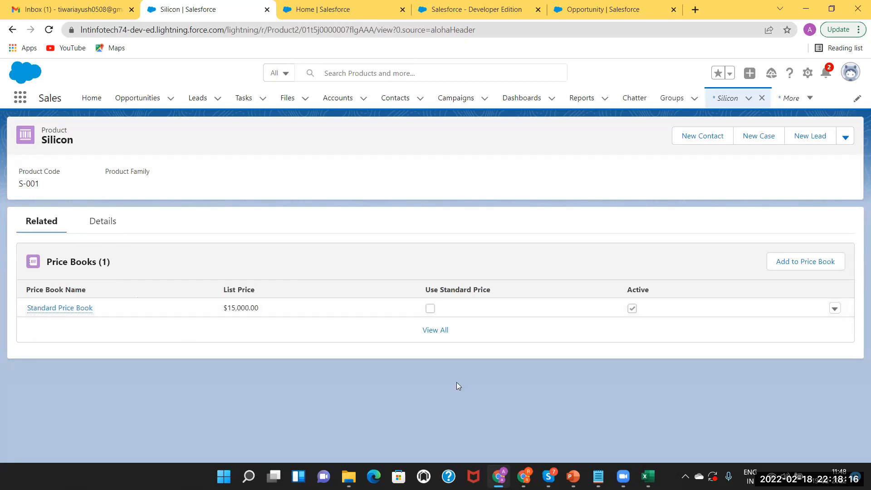
click(806, 262)
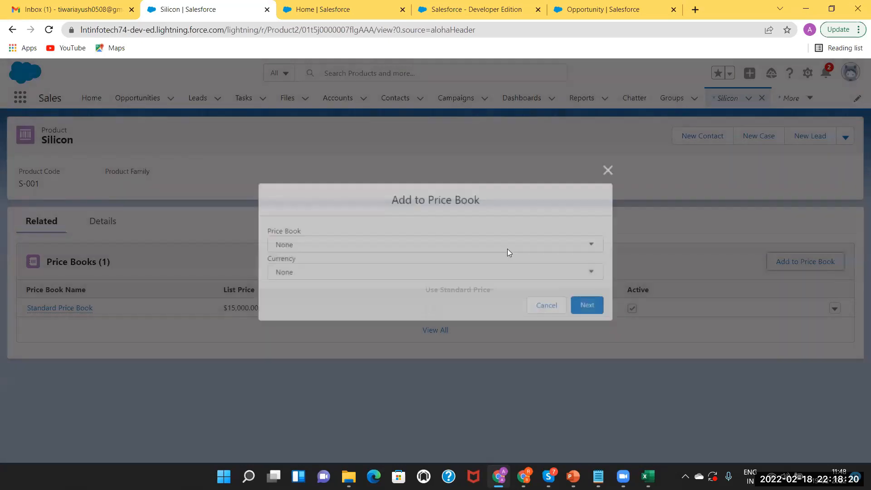
Add Silicon to the Discounted Price Book in USD with a list price of 6,000.
click(507, 249)
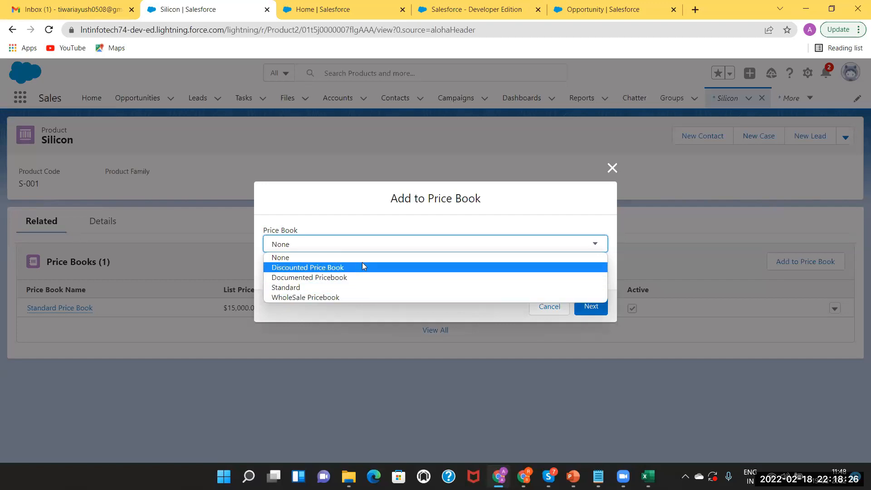
click(337, 269)
click(307, 273)
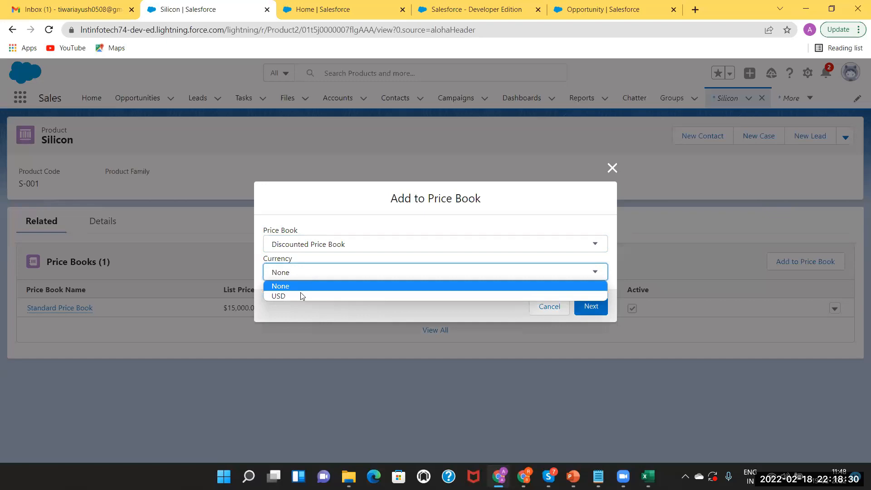
click(300, 295)
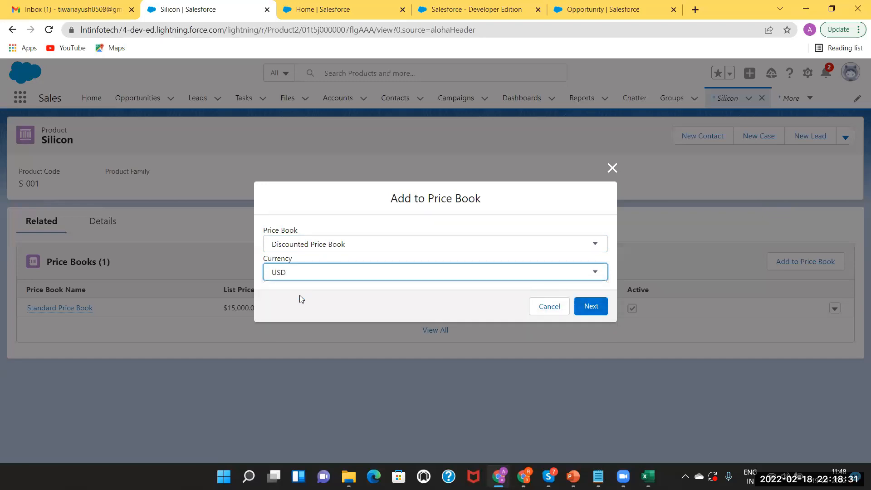
click(591, 307)
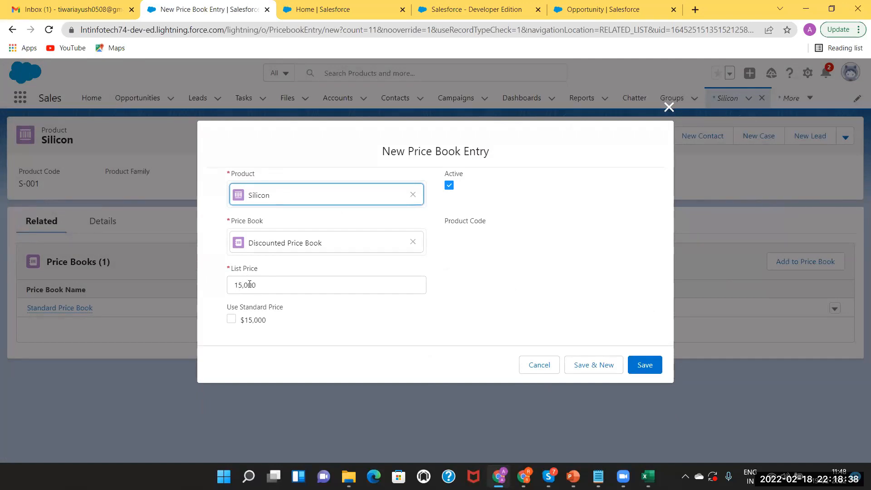
click(242, 285)
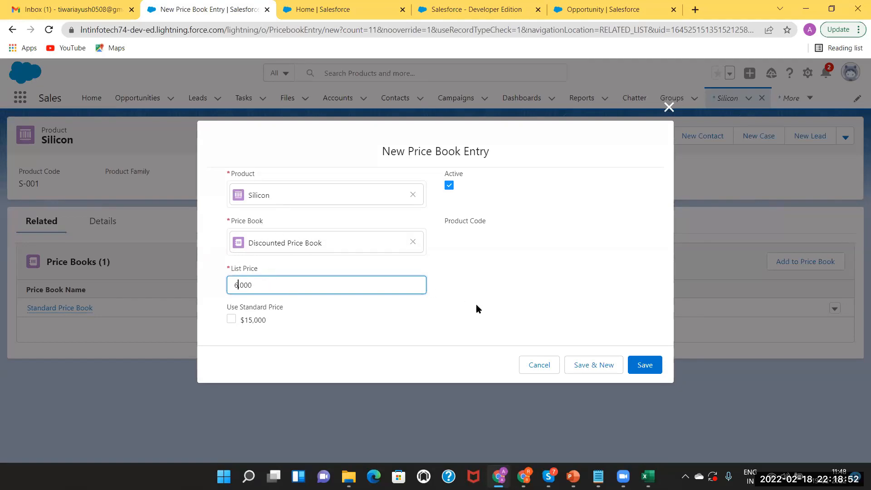
click(647, 368)
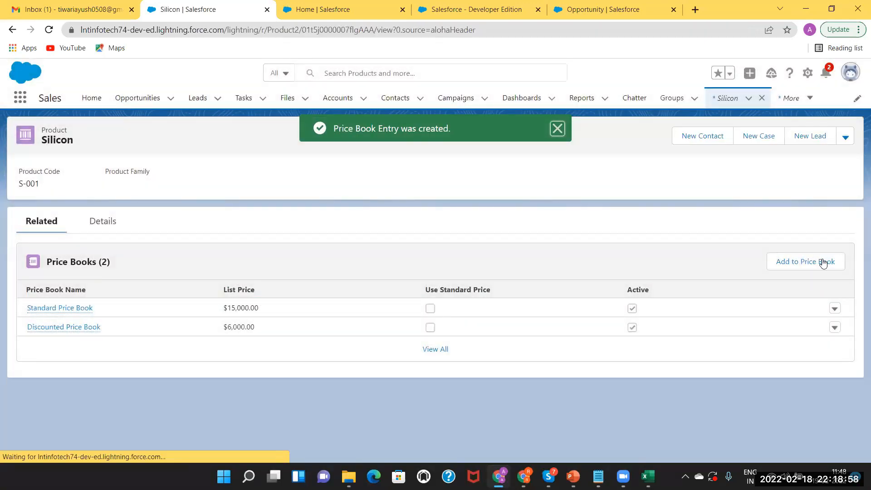
click(823, 262)
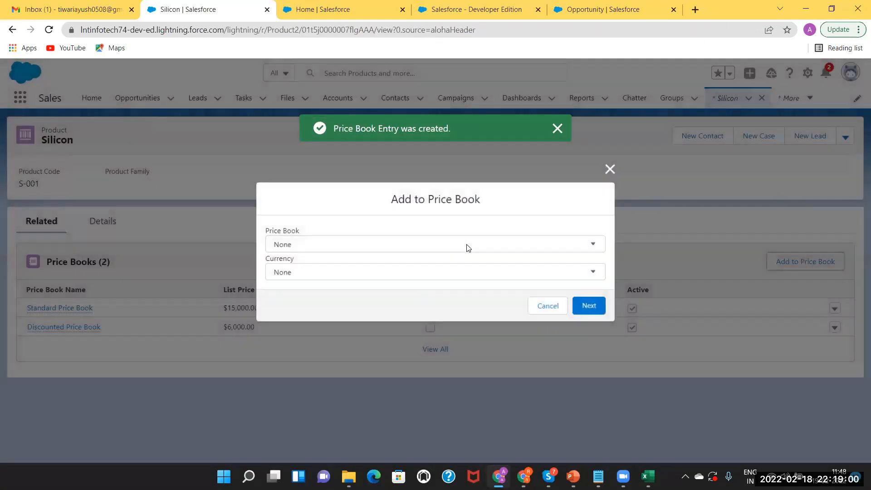
Add Silicon to the WholeSale Pricebook in USD with a list price of 10,000.
click(468, 248)
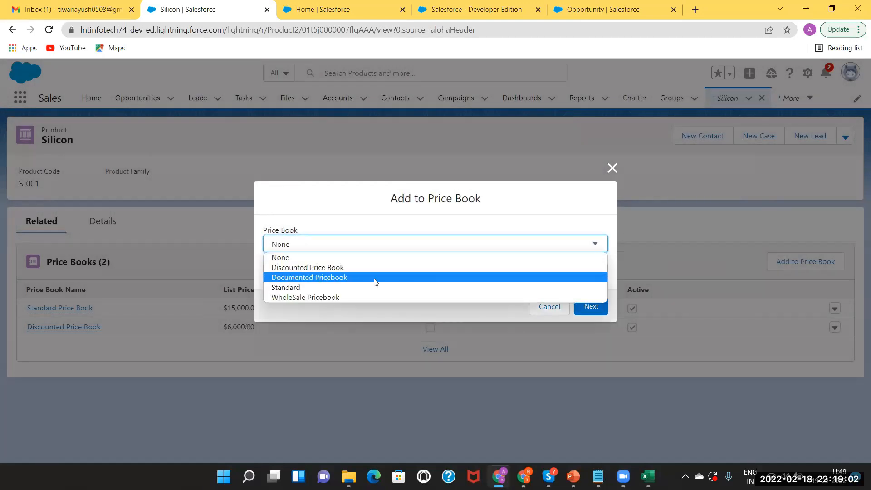
click(351, 298)
click(348, 271)
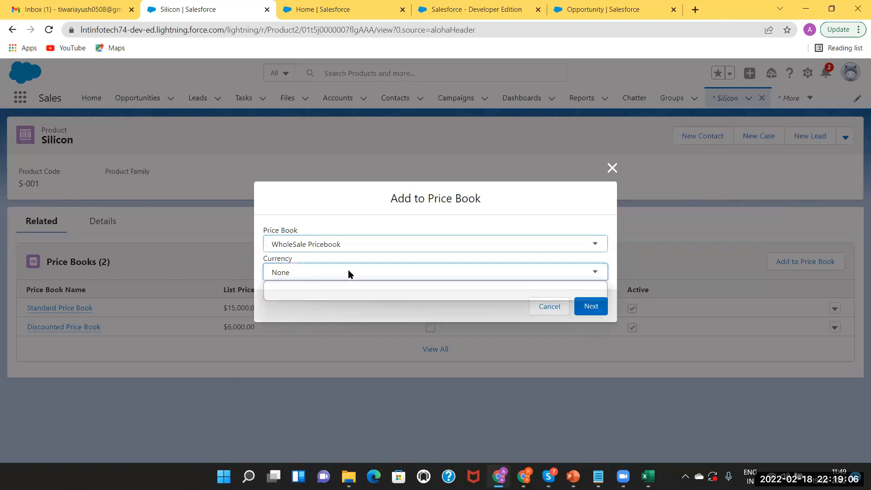
click(335, 296)
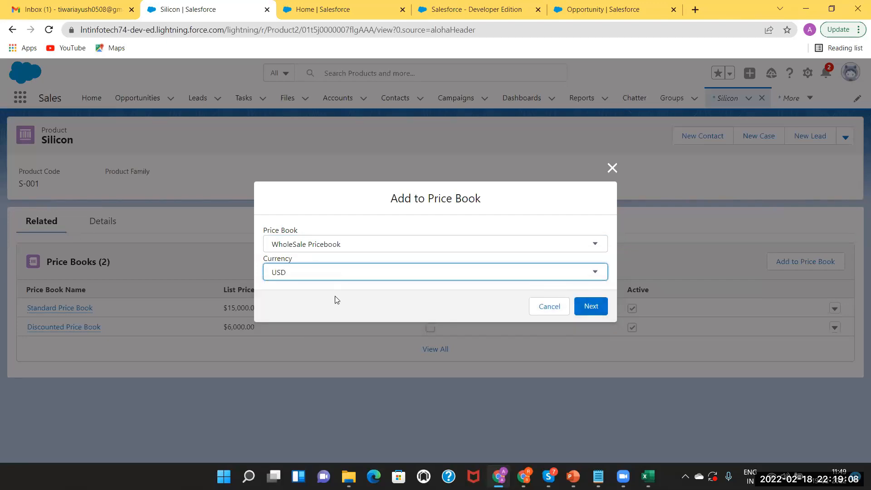
click(591, 307)
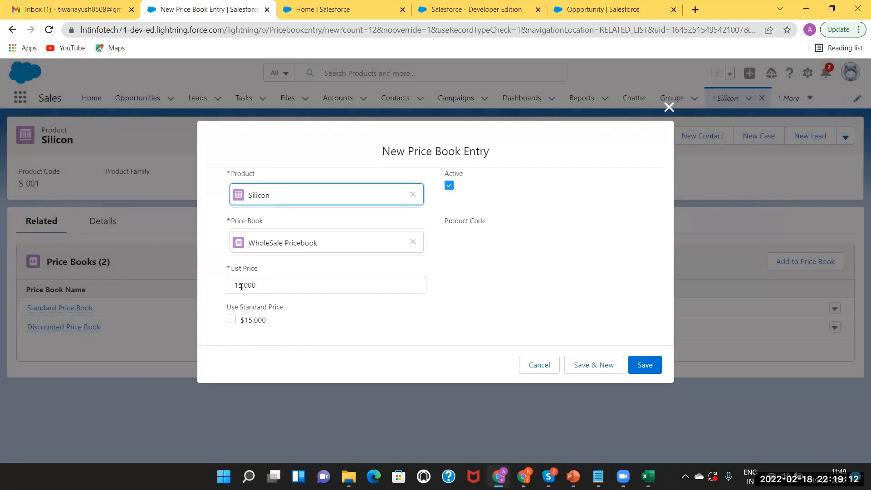
click(241, 286)
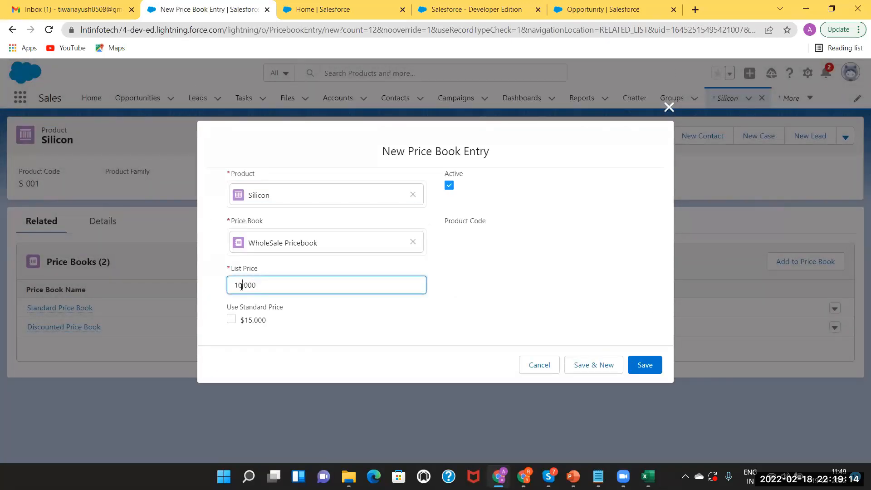
click(650, 367)
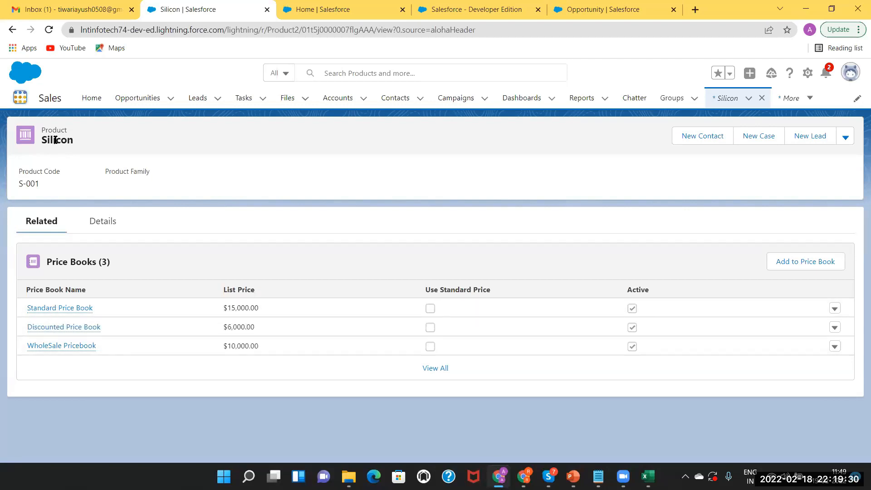
Open Product Opp from recently viewed opportunities and check its Products options, which show no products.
text(pr)
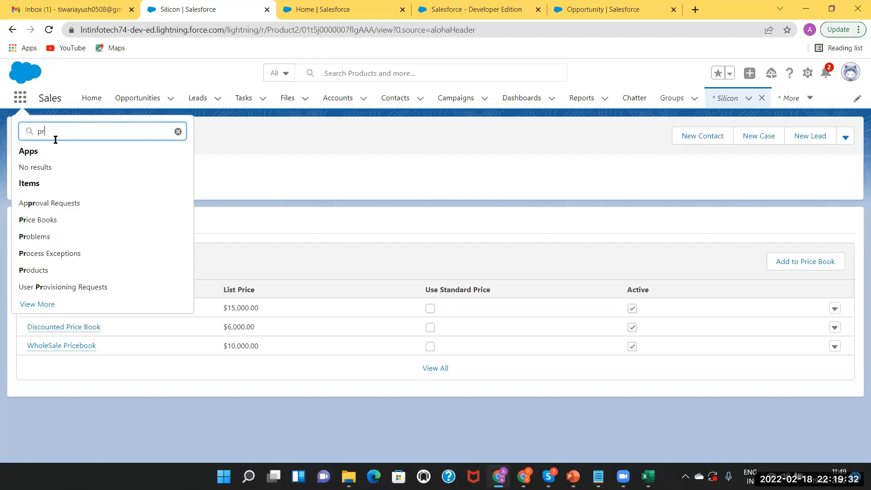
text(oduct)
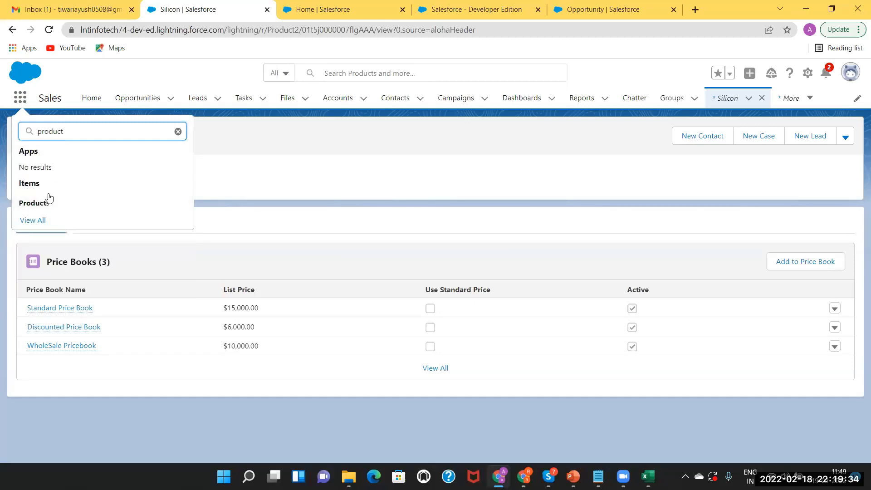
click(41, 205)
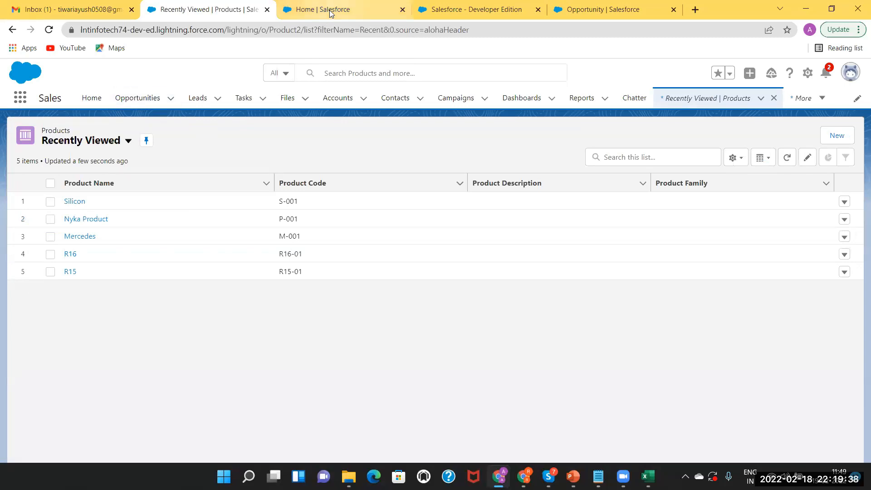
click(136, 101)
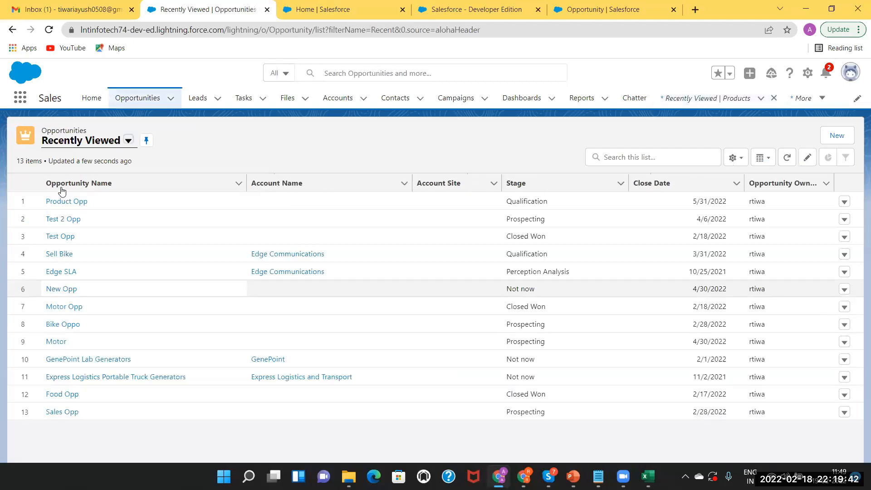
click(64, 203)
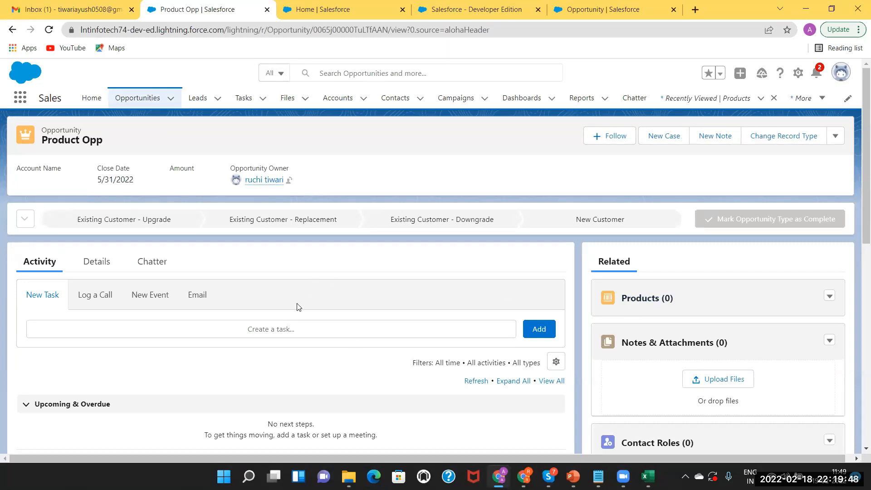
click(830, 298)
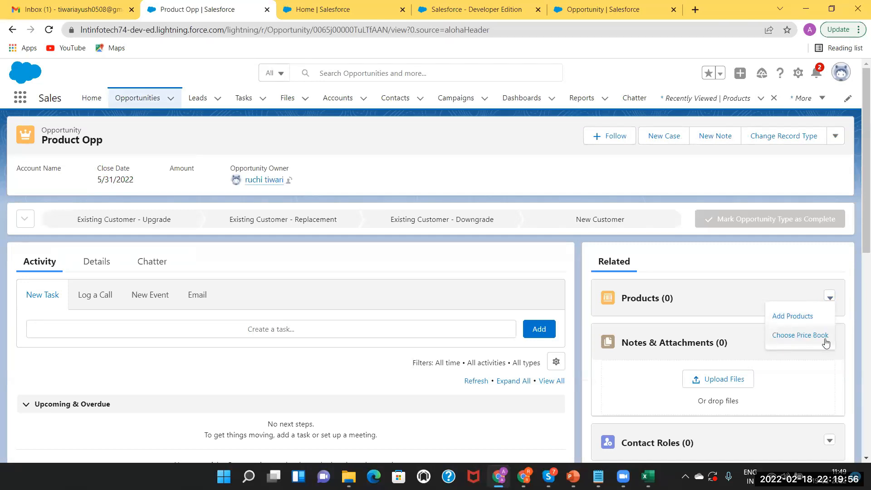
click(708, 306)
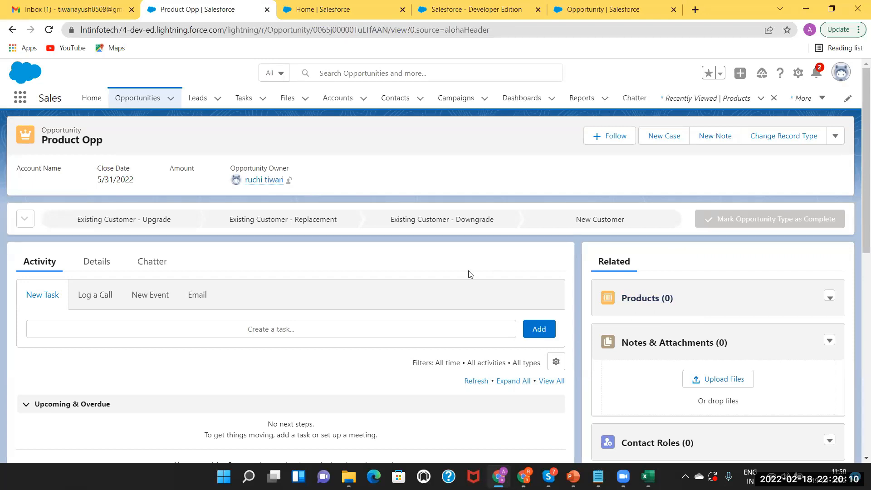
Open Nyka Product from Products and add a Standard Price Book entry at $20,000.
click(20, 99)
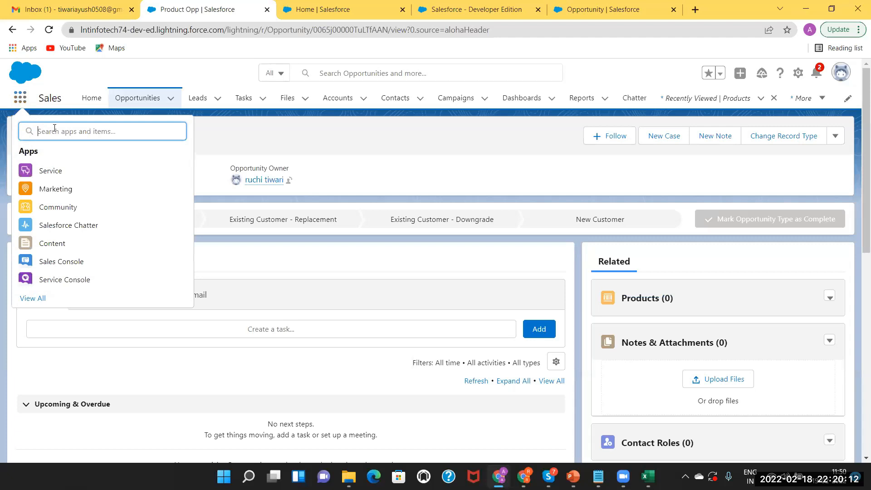
text(product)
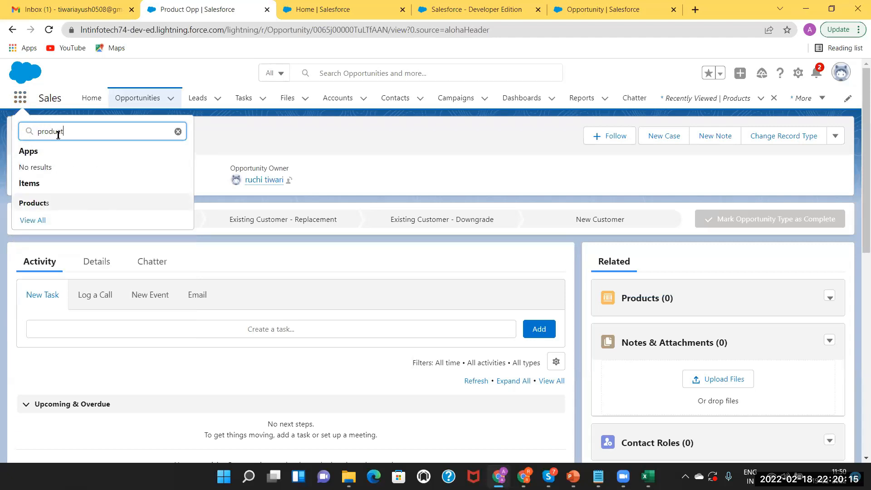
click(36, 204)
click(74, 220)
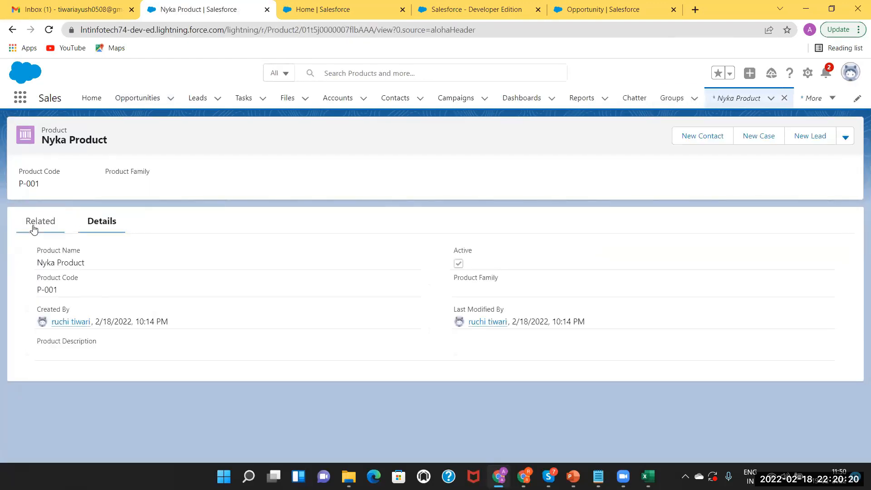
click(34, 228)
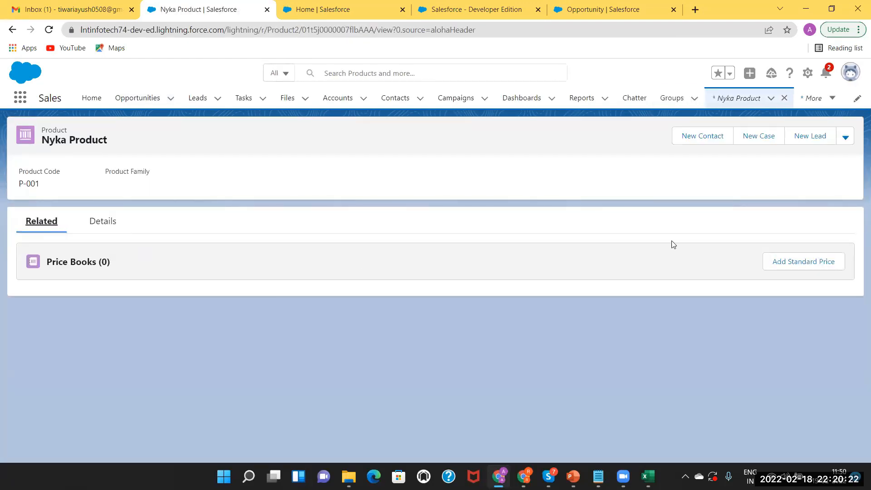
click(802, 262)
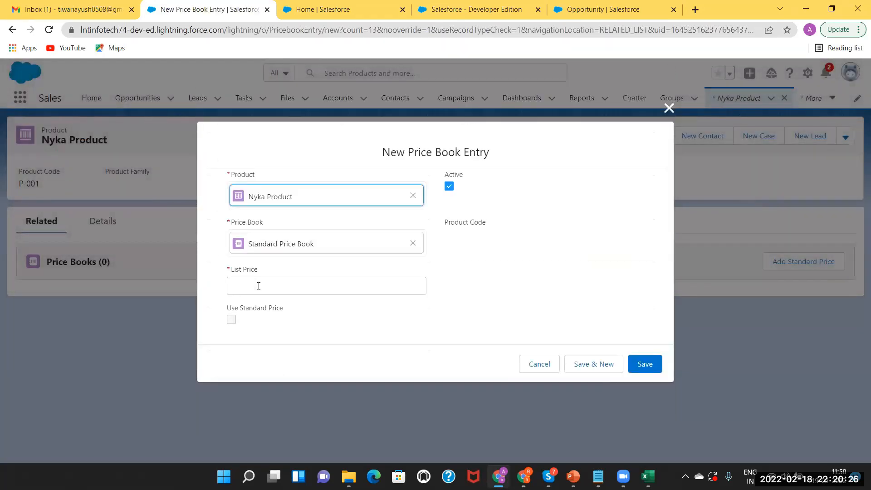
click(258, 286)
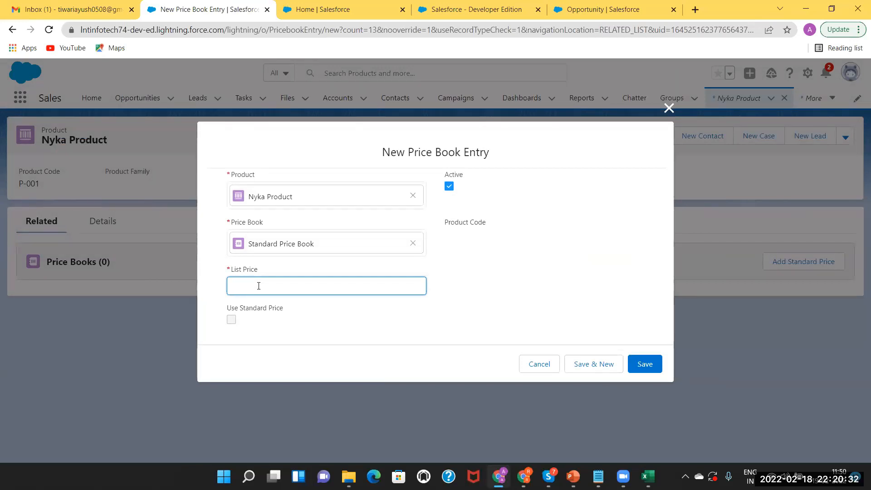
text(2000)
click(648, 370)
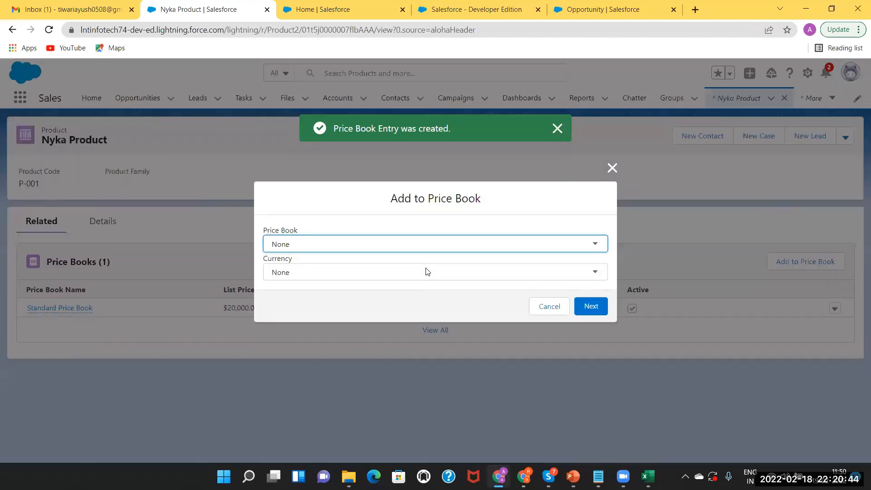
Add Nyka Product to the Discounted Price Book in USD at a list price of 15,000.
click(387, 243)
click(387, 266)
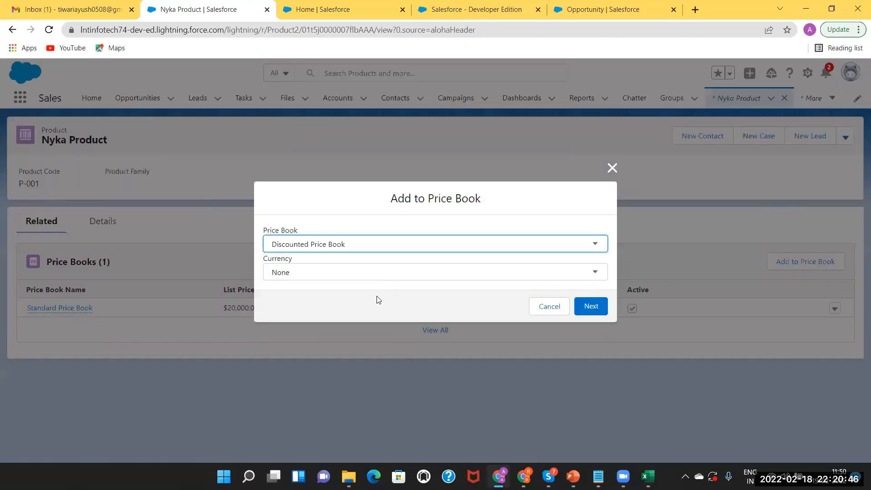
click(588, 307)
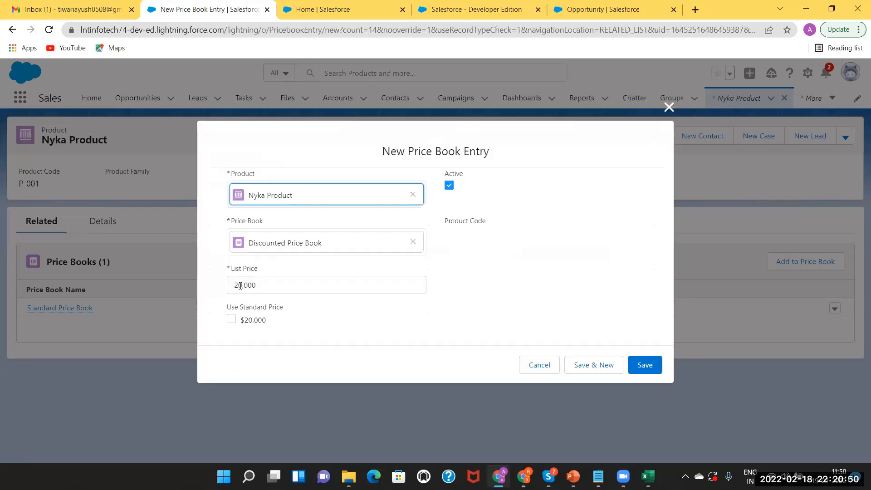
click(243, 284)
key(BackSpace)
key(BackSpace)
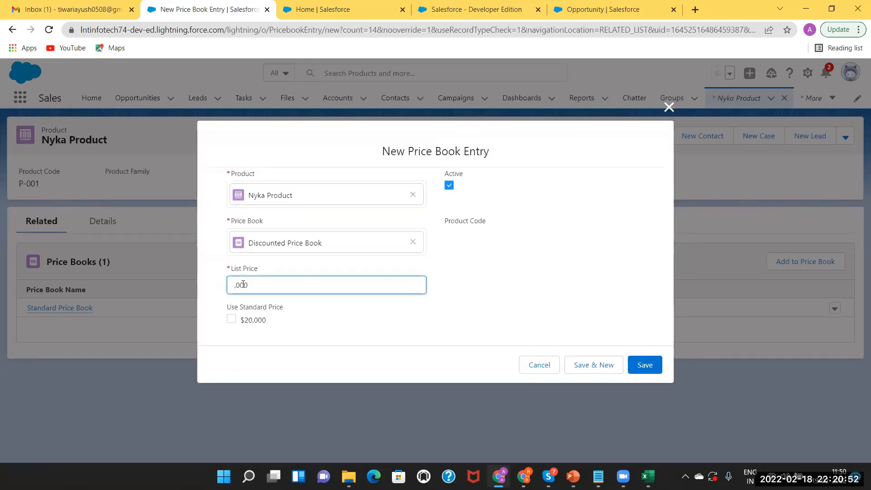
text(15)
click(645, 364)
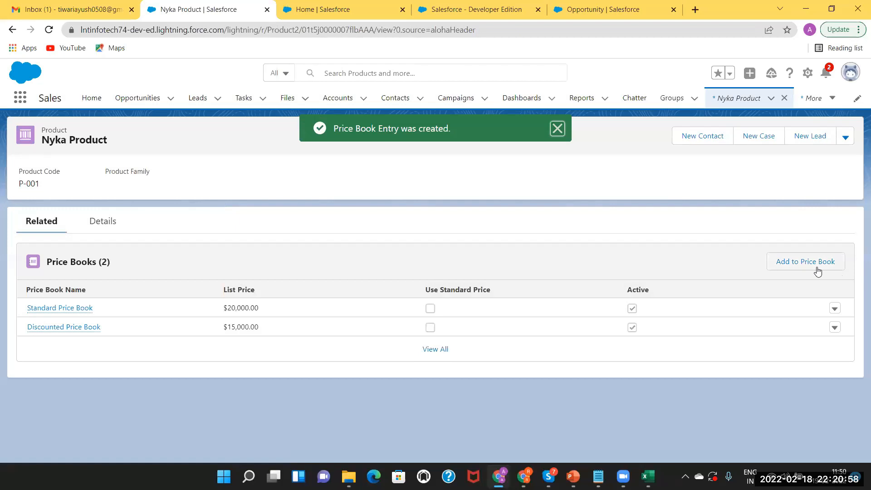
Add Nyka Product to the WholeSale Pricebook in USD at a list price of 10,000.
click(816, 268)
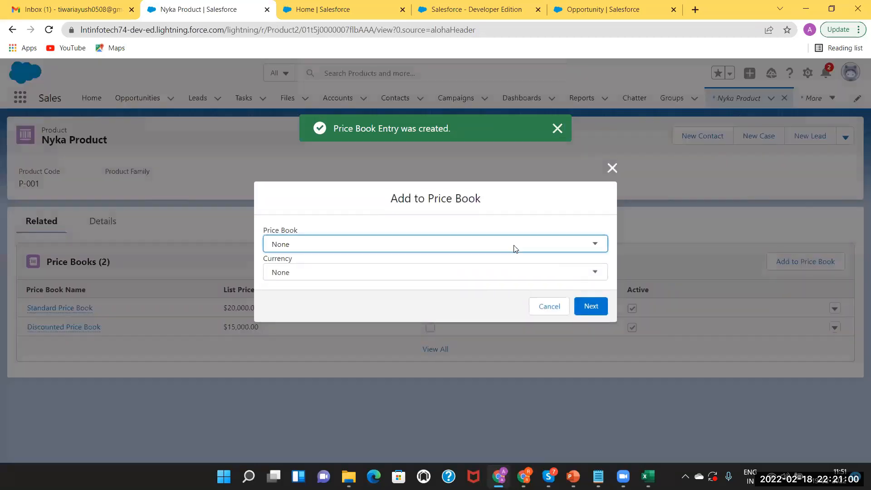
click(476, 296)
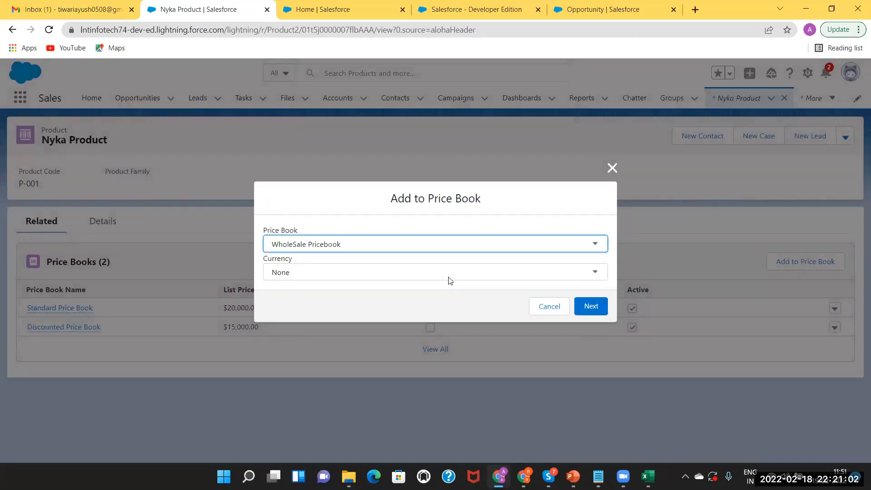
click(448, 272)
click(428, 295)
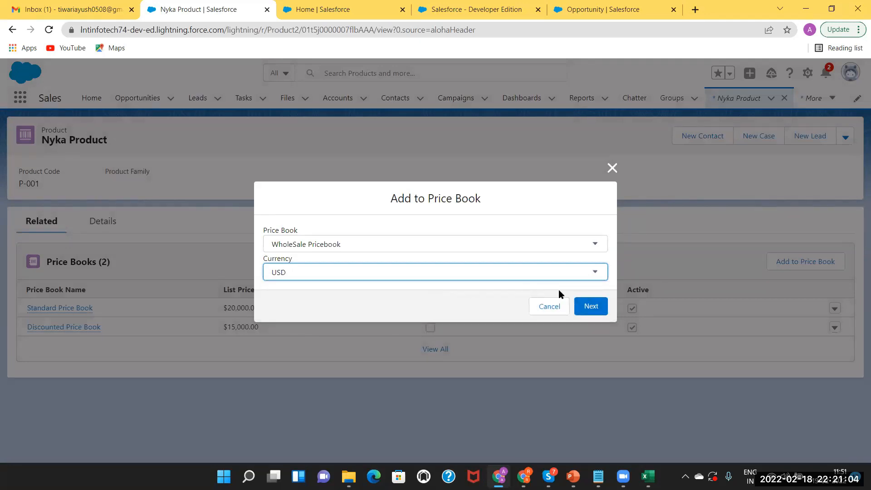
click(586, 307)
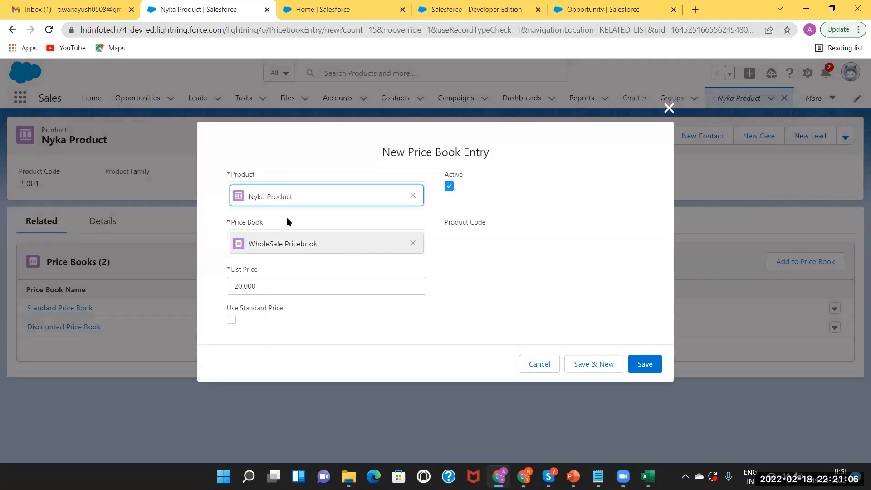
click(243, 284)
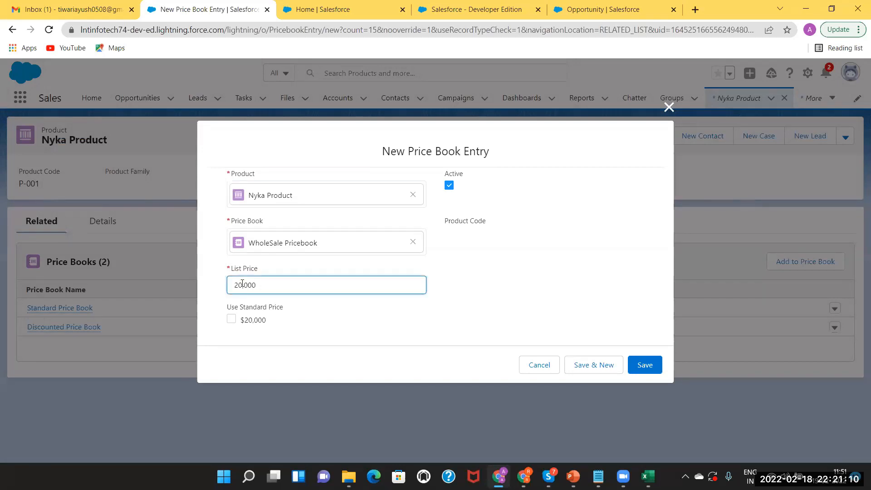
key(BackSpace)
key(BackSpace)
key(BackSpace)
text(10,)
click(642, 366)
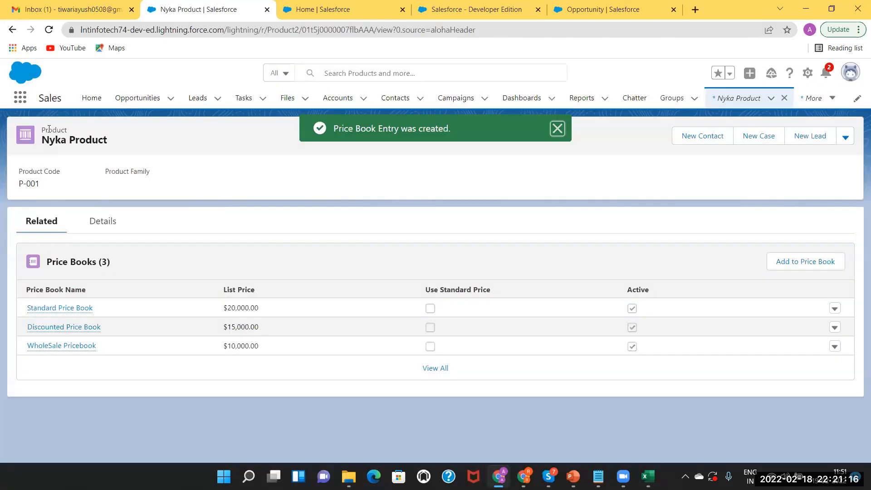
Reopen Product Opp, then show PowerPoint slide 11 on Standard and Custom Price Books.
click(131, 104)
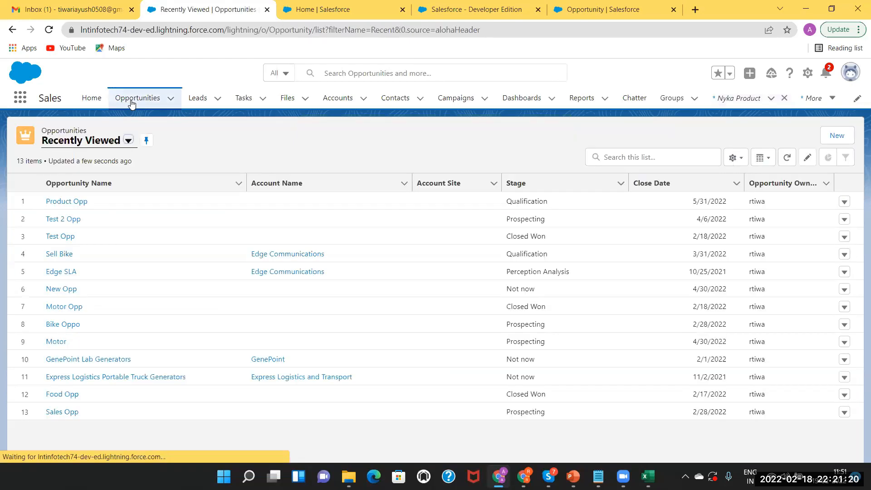
click(76, 202)
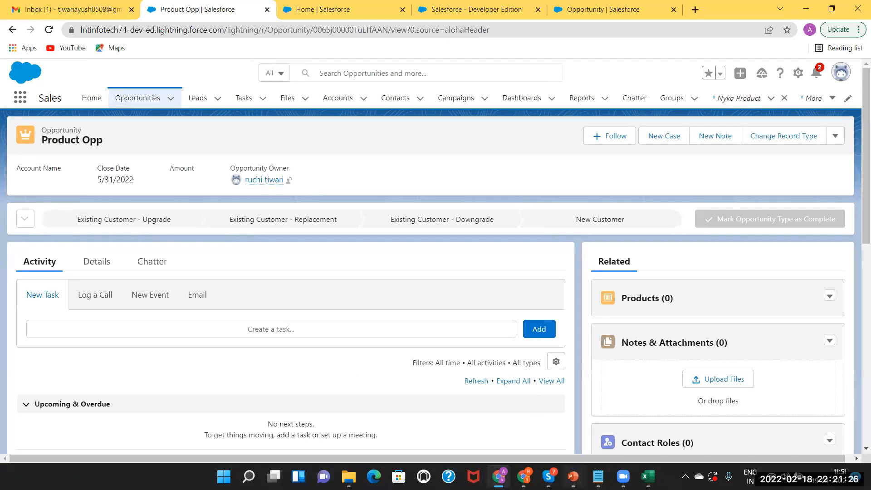
click(573, 476)
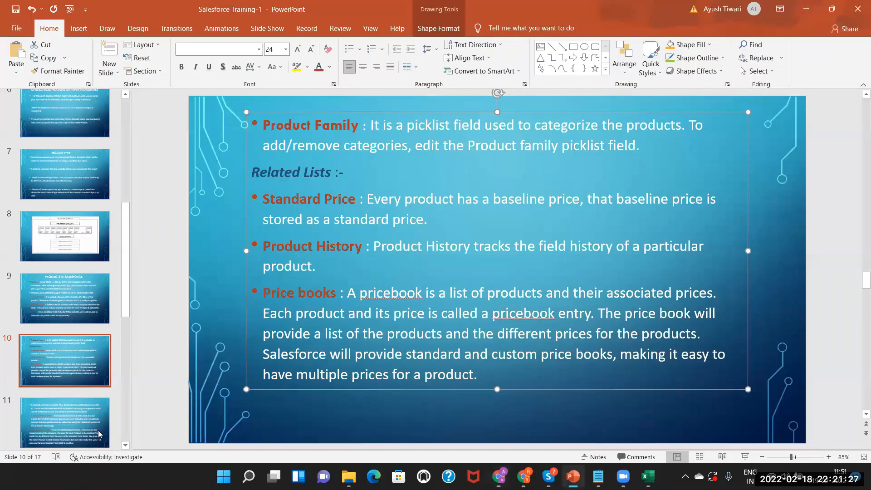
click(126, 446)
scroll(126, 446, down, 2)
click(65, 353)
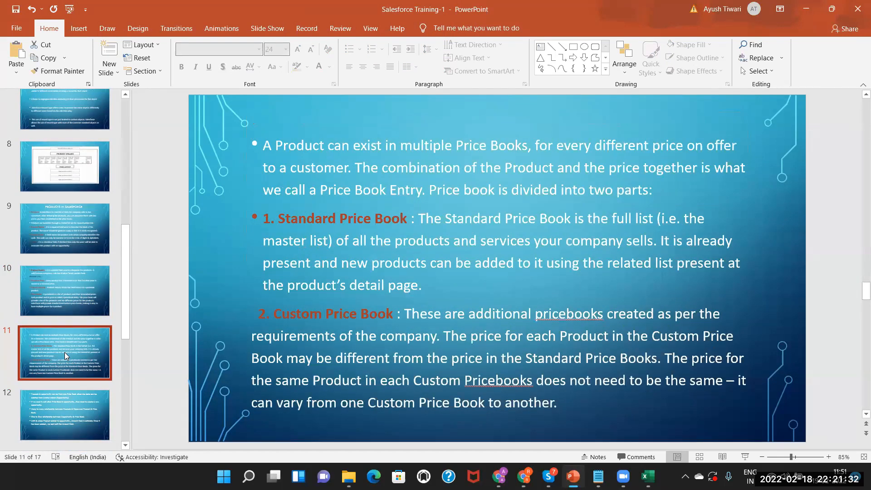
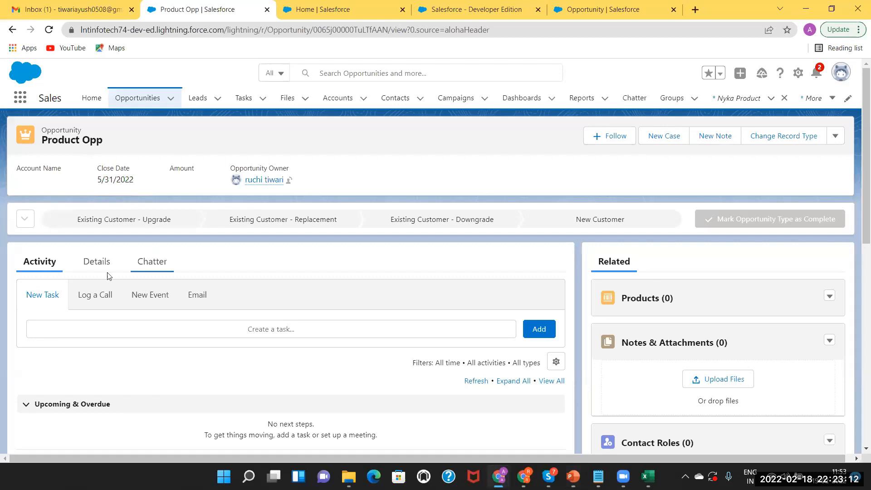
Show the Products dropdown options on the empty Product Opp opportunity.
click(830, 297)
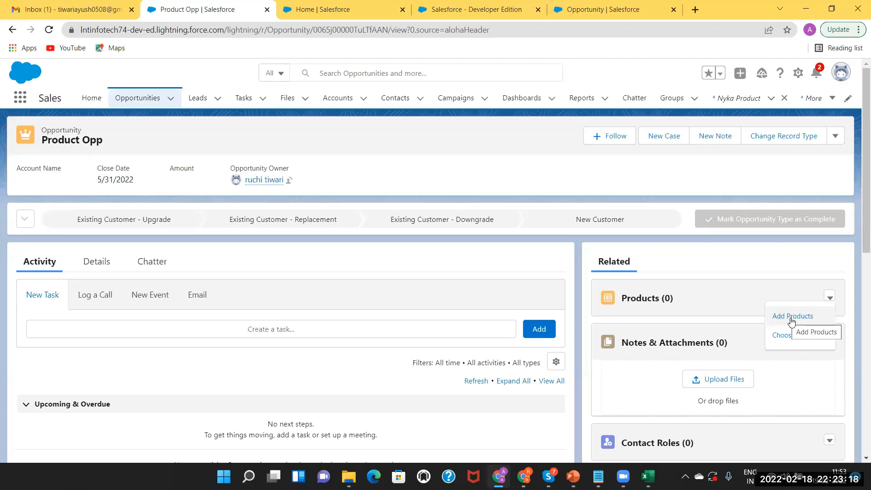
Open the price book prompt from Add Products twice, browsing price books but keeping Standard Price Book.
click(791, 317)
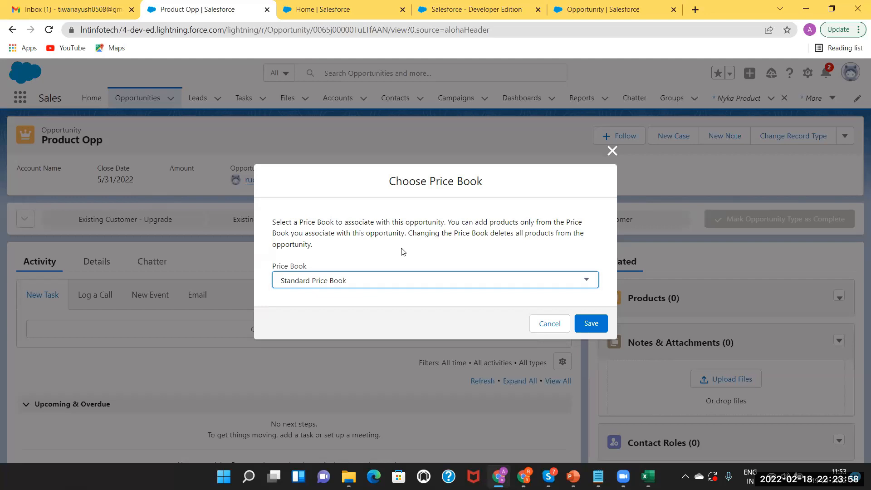
click(612, 151)
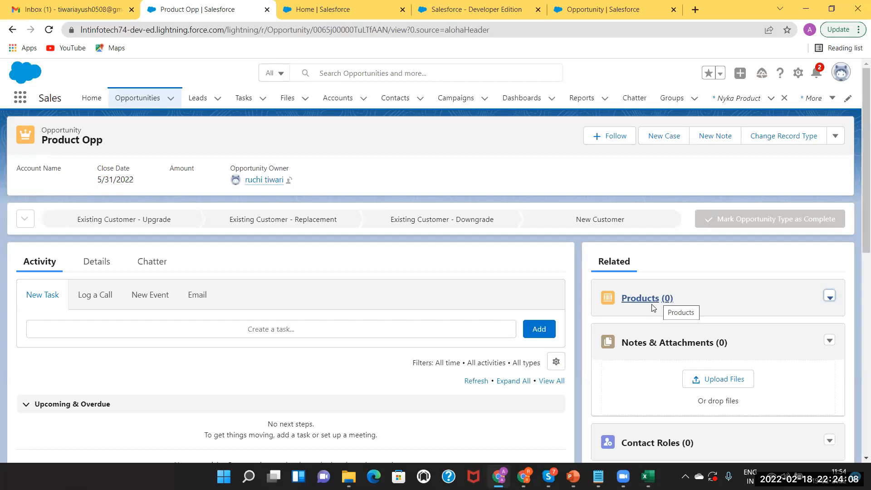
click(831, 298)
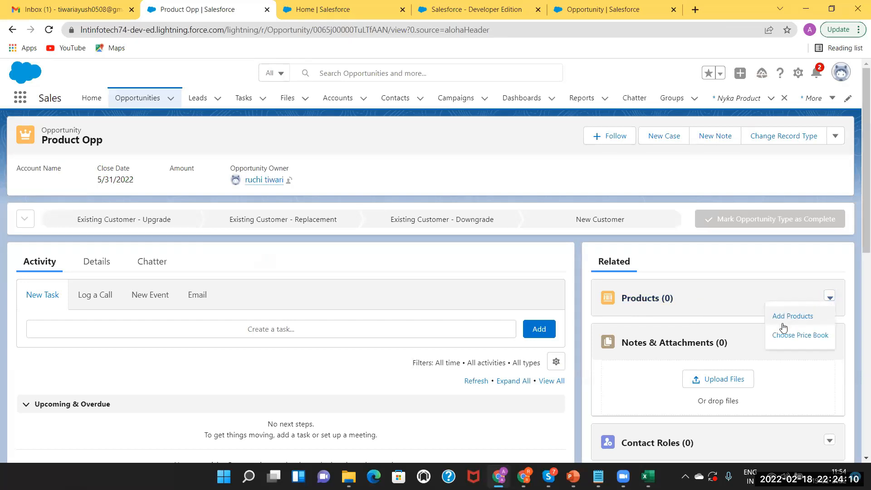
click(784, 317)
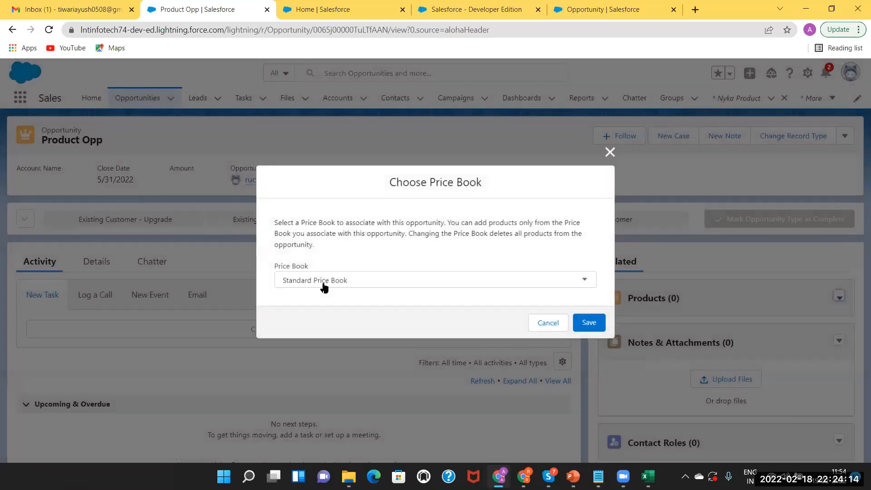
click(323, 284)
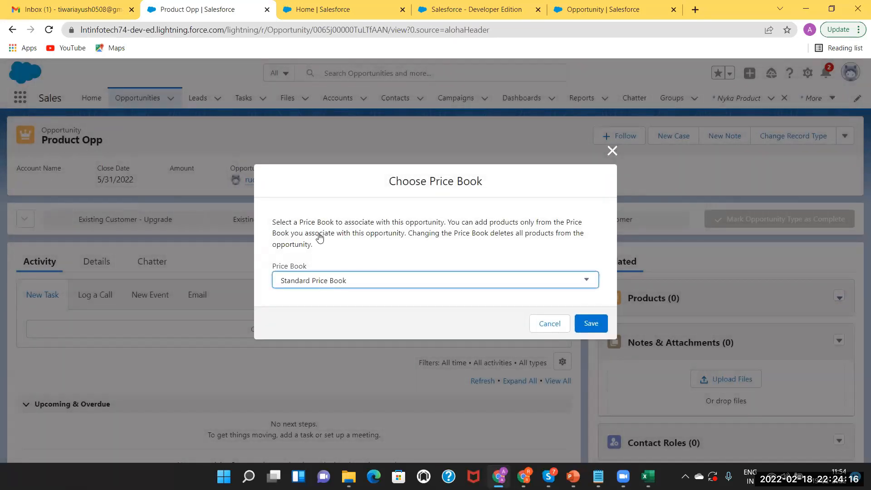
click(294, 312)
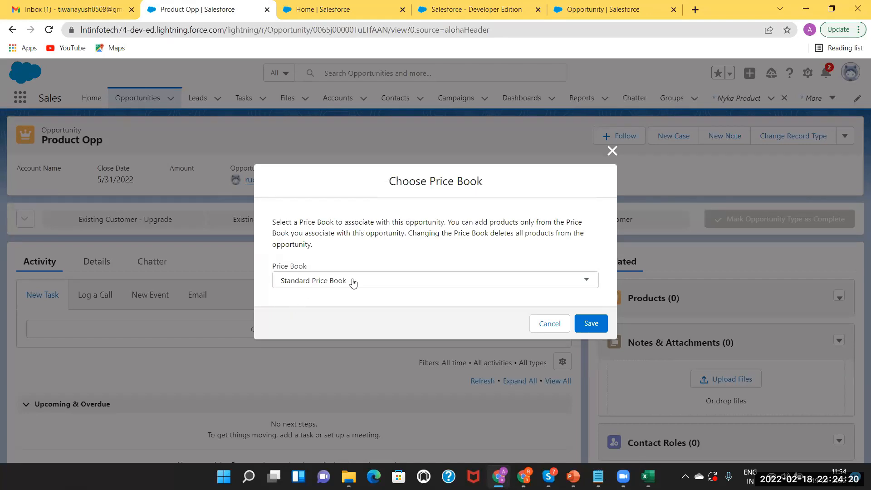
click(612, 150)
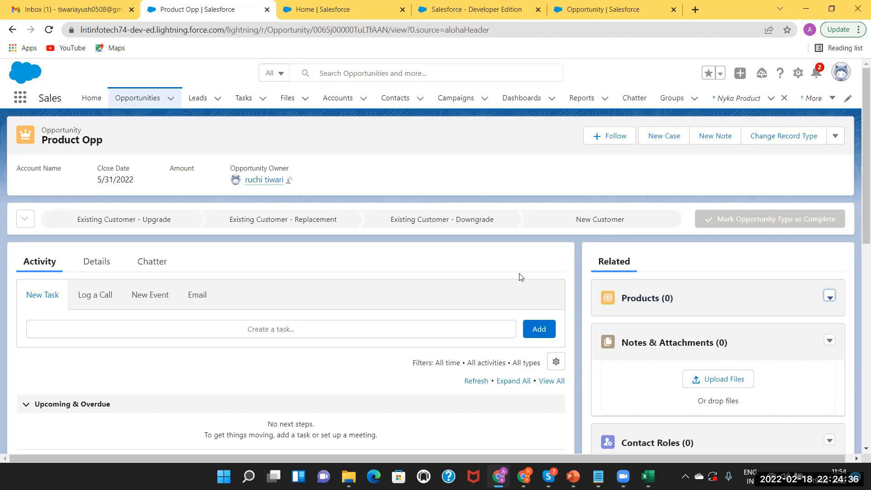
click(831, 300)
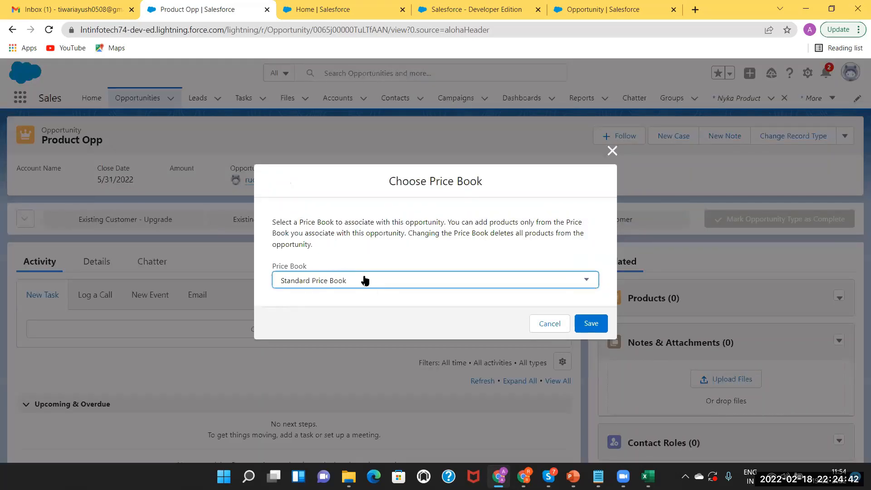
Set Product Opp's price book to Discounted Price Book and save.
click(362, 282)
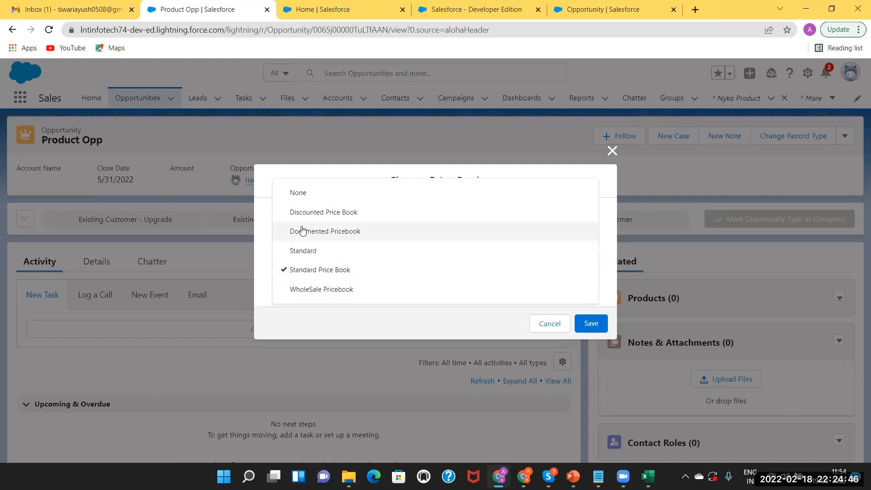
click(294, 214)
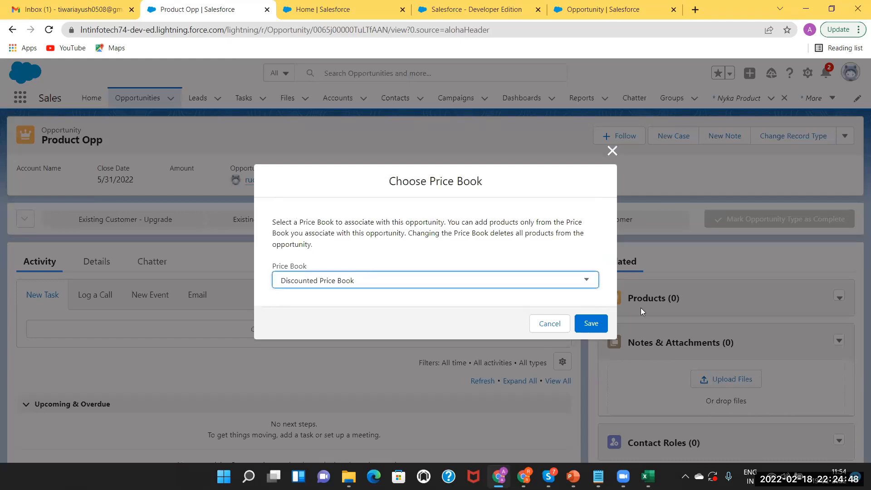
click(593, 322)
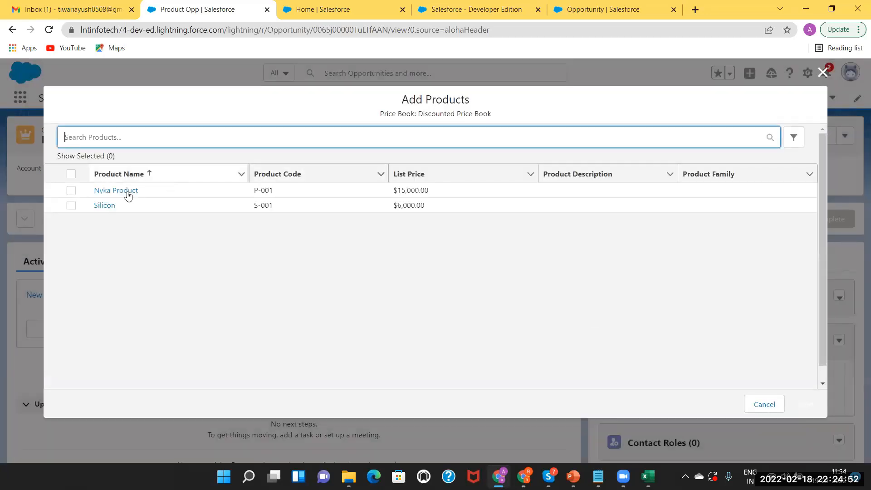
Select Nyka Product and Silicon to add to the opportunity.
click(72, 190)
click(72, 205)
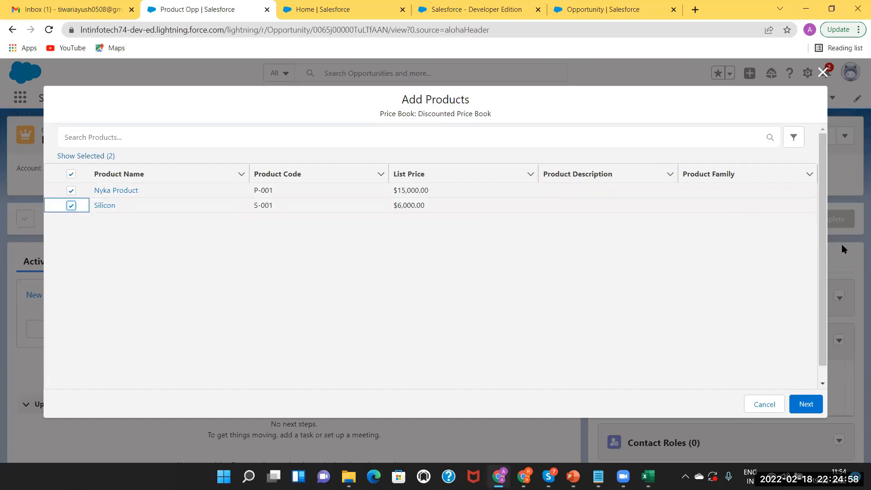
click(810, 402)
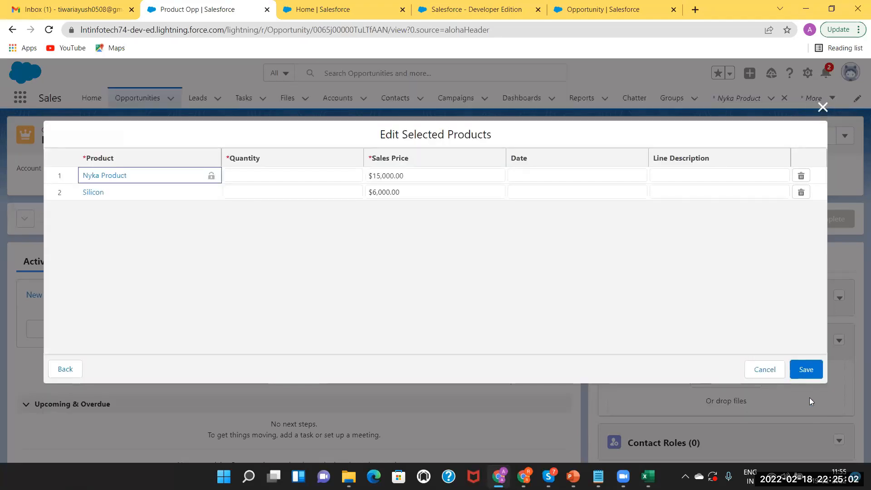
Give Nyka Product quantity 200 and Silicon quantity 300, save, and view the opportunity details.
click(245, 171)
text(200)
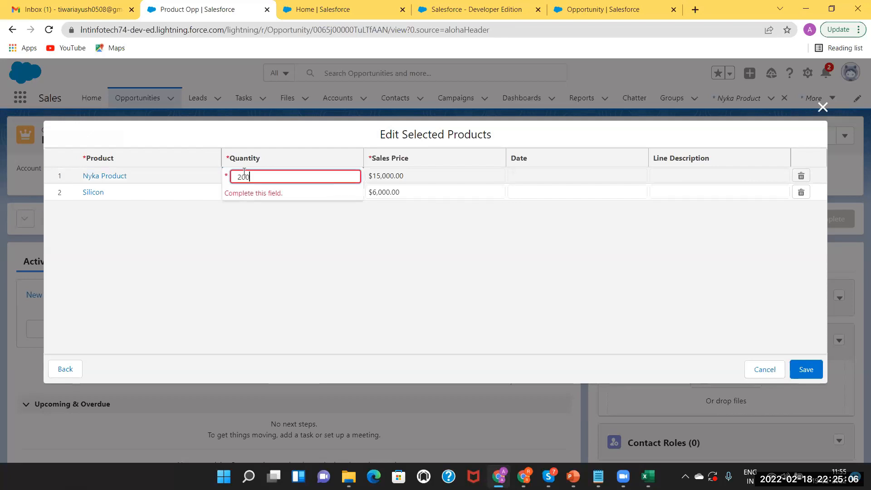
click(532, 175)
click(245, 193)
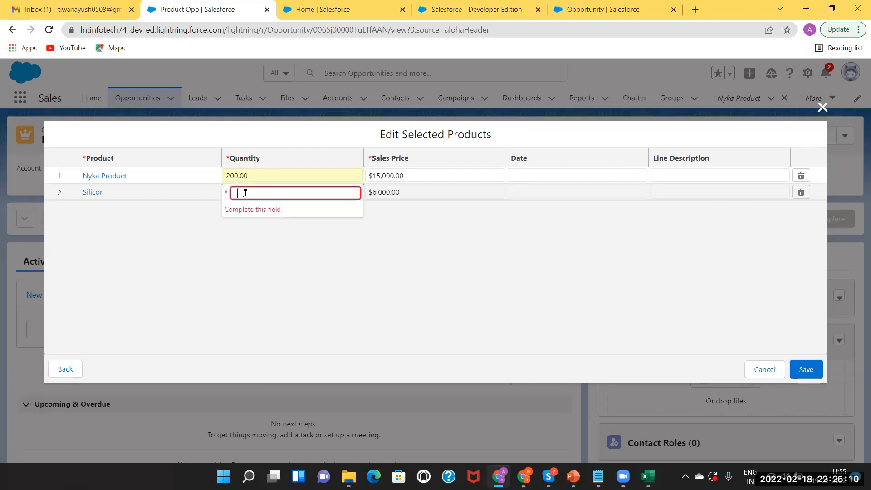
text(300)
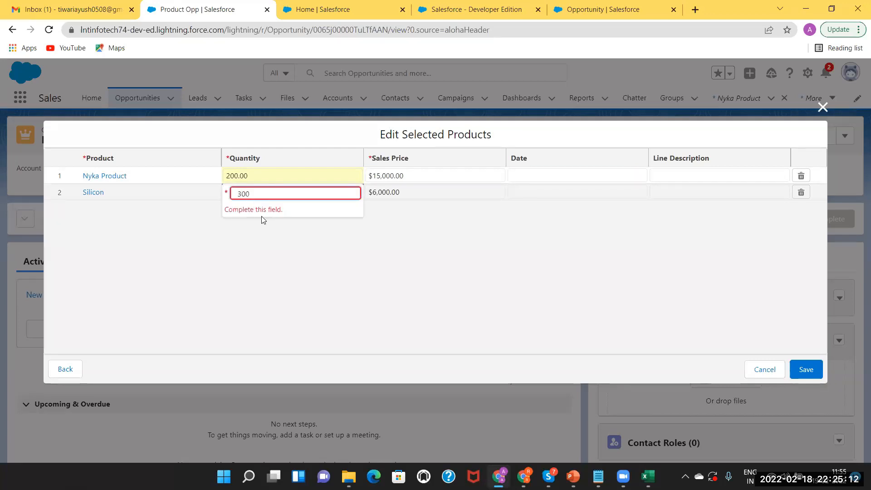
click(262, 220)
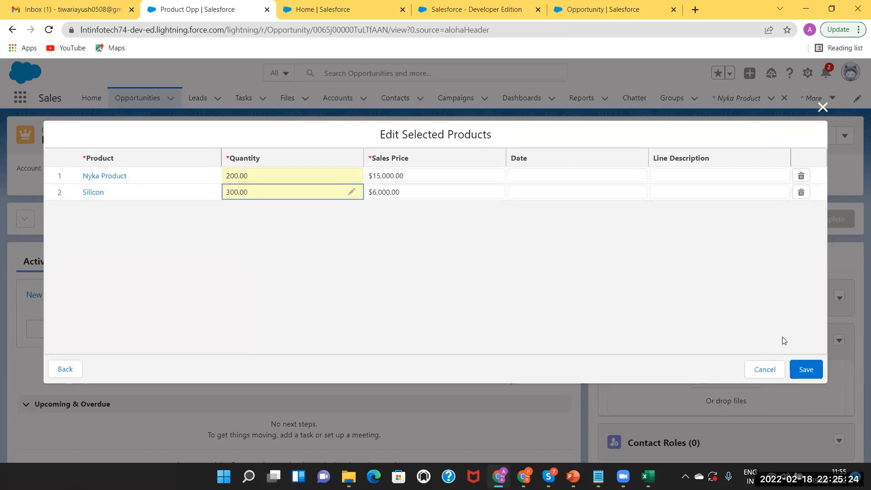
click(804, 370)
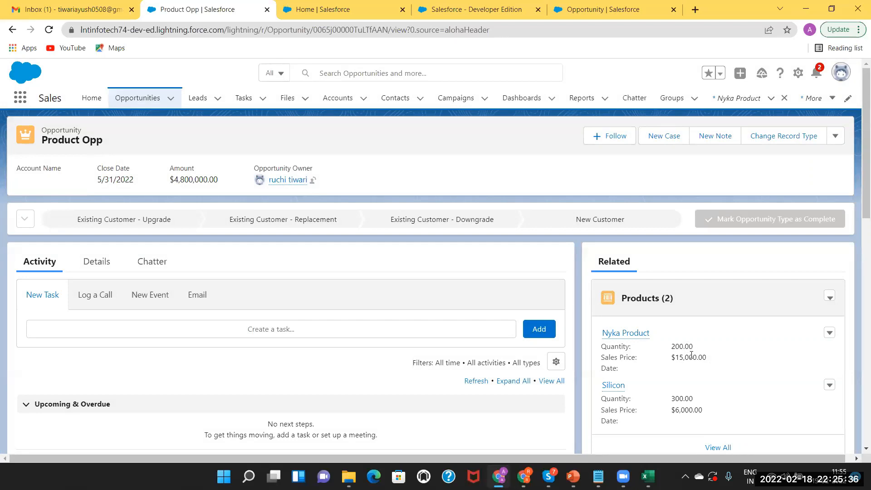
click(96, 265)
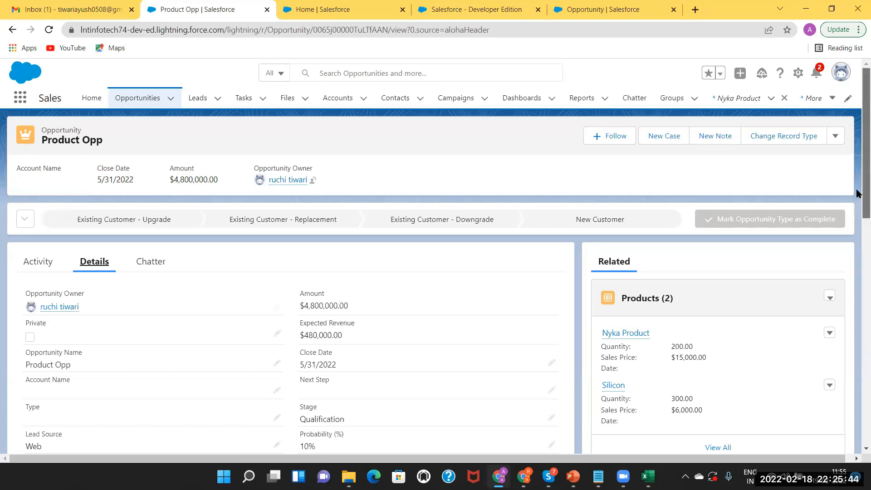
Scroll to Product Opp's Products related list and open its product actions menu.
scroll(858, 195, down, 1)
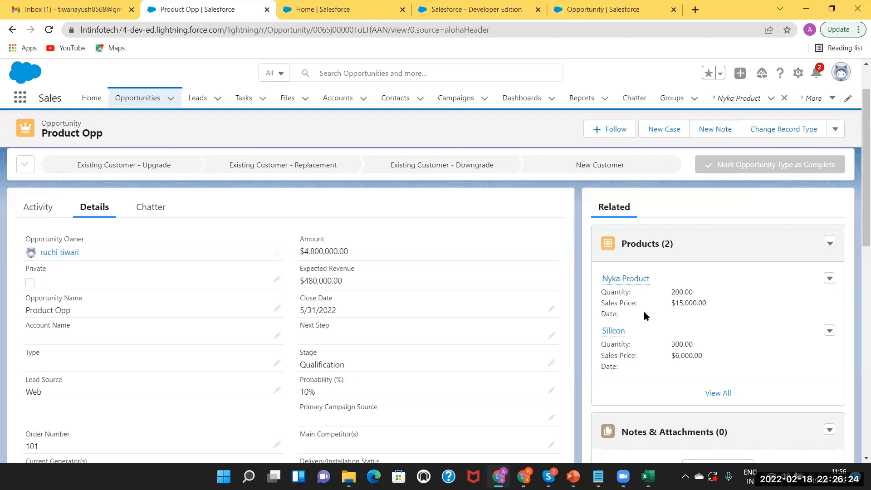
click(830, 243)
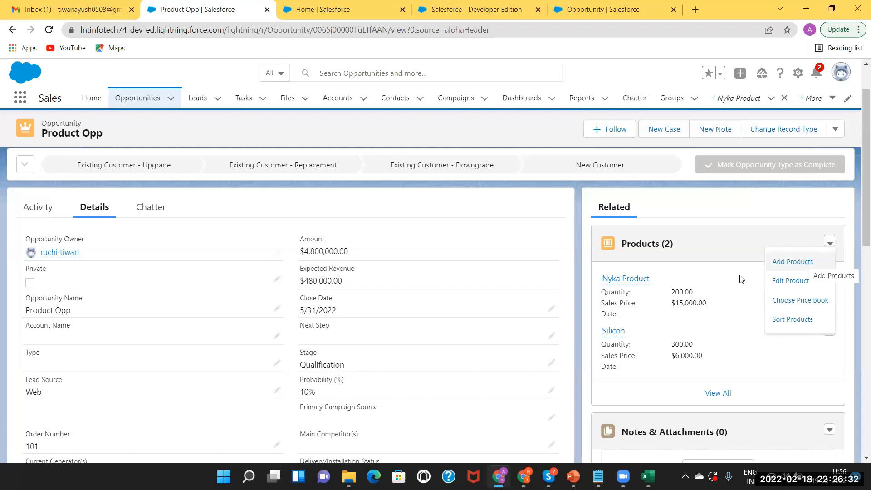
click(737, 240)
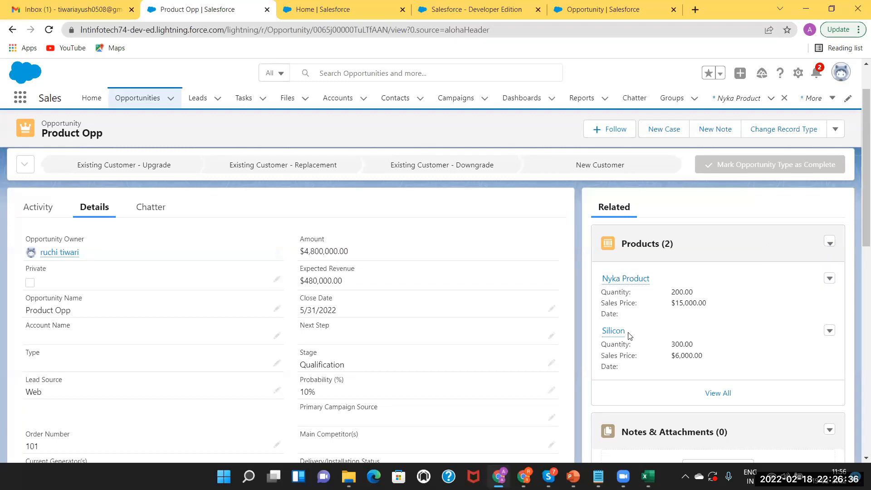
click(830, 244)
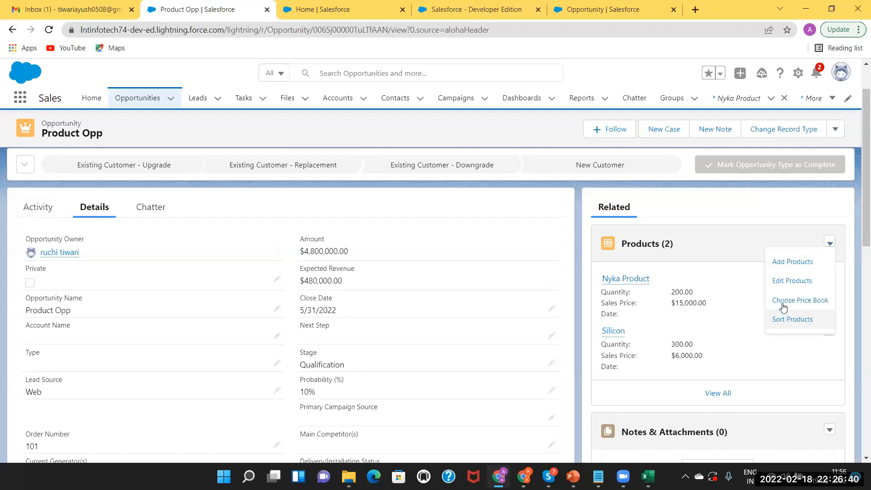
Try switching Product Opp's price book to WholeSale Pricebook and save.
click(784, 303)
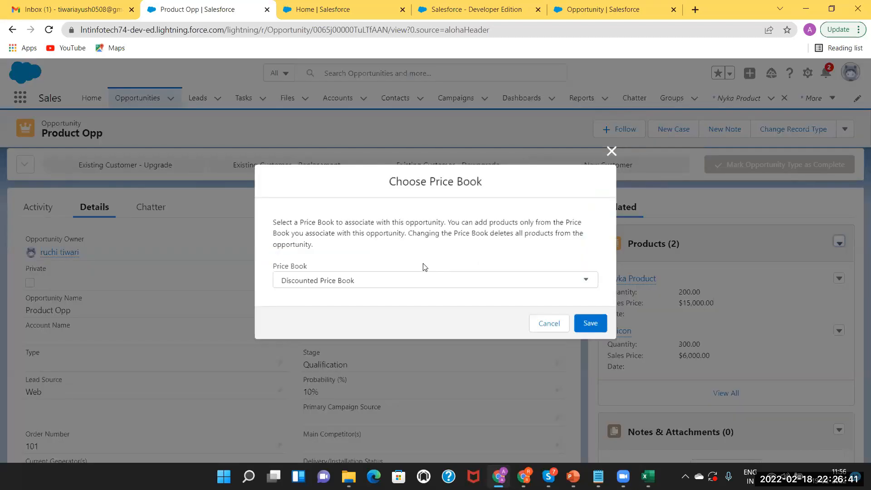
click(344, 285)
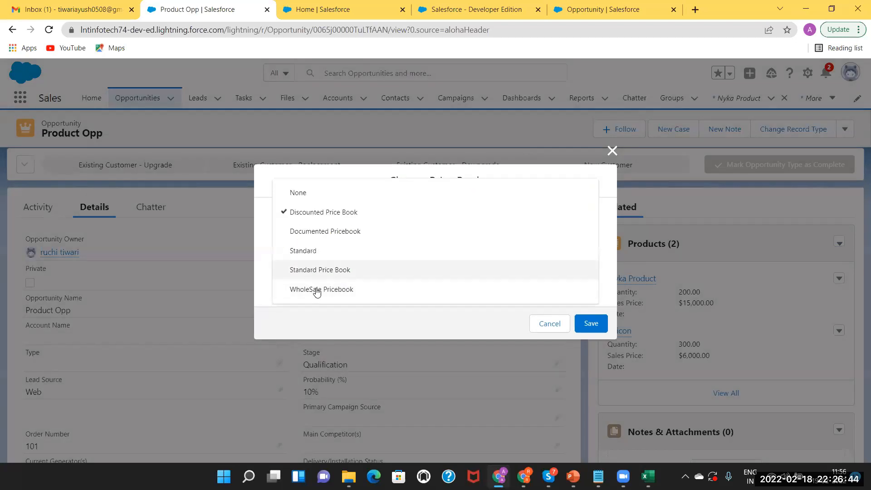
click(334, 290)
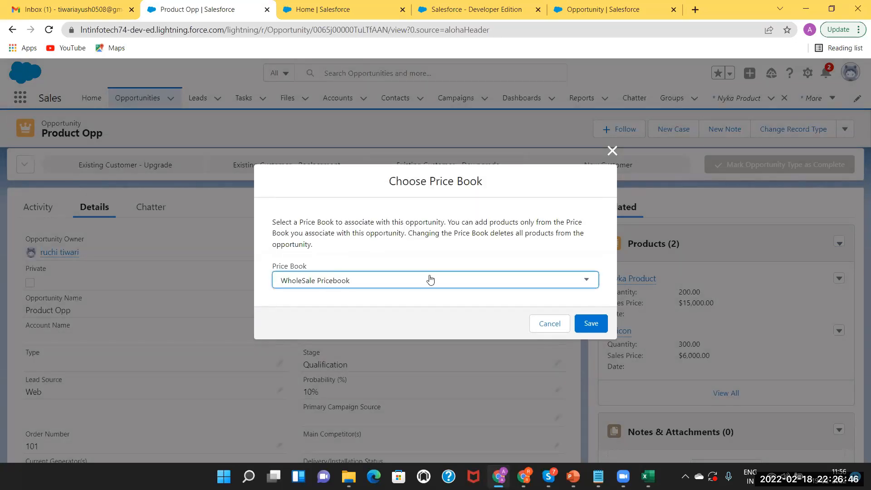
click(591, 323)
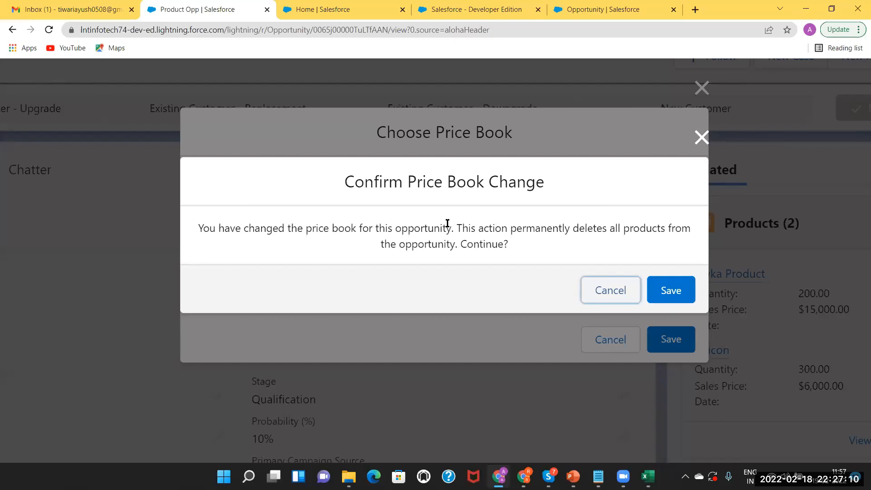
Highlight the product-deletion warning, cancel the price book change, and bring up the PowerPoint slides.
drag(448, 225, 417, 209)
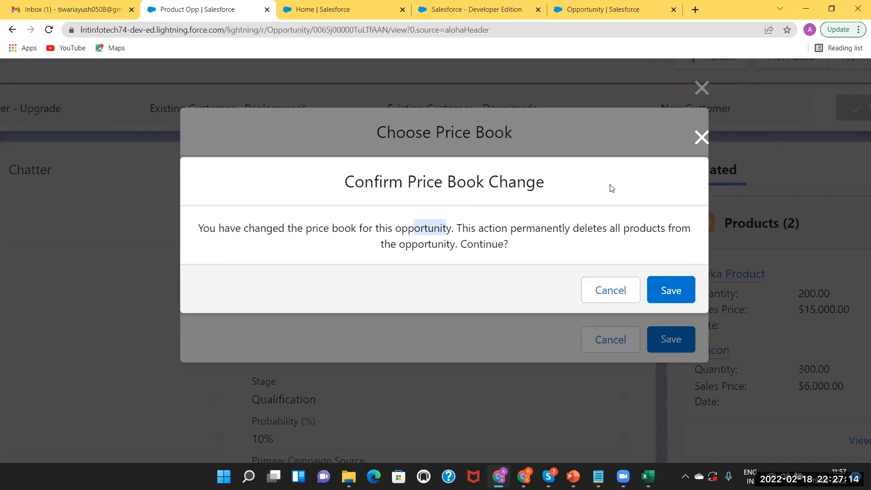
click(640, 176)
scroll(640, 177, down, 2)
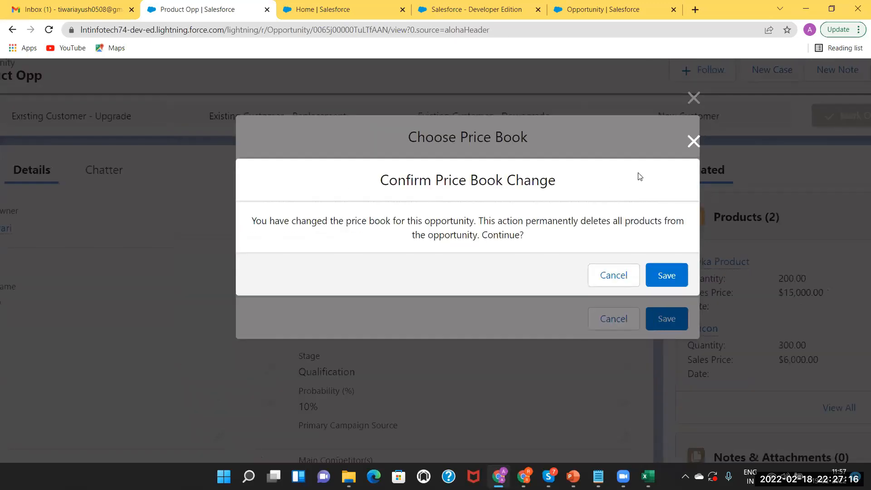
scroll(640, 177, down, 2)
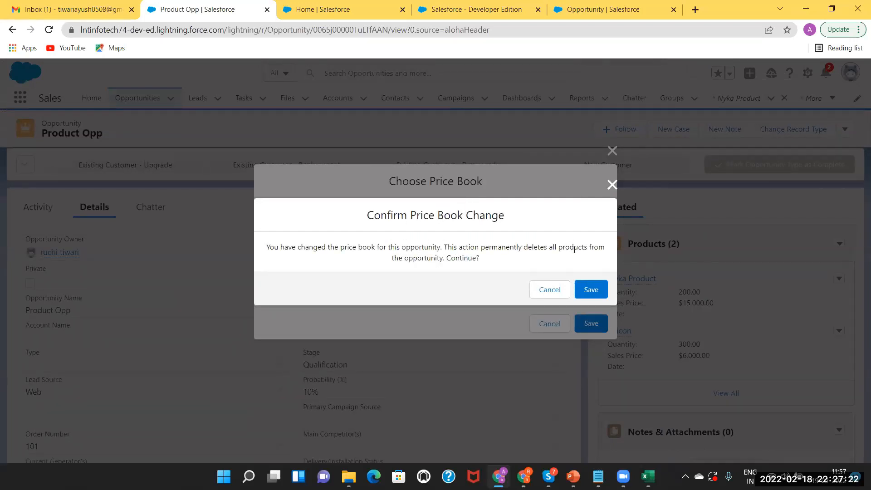
click(546, 291)
click(612, 151)
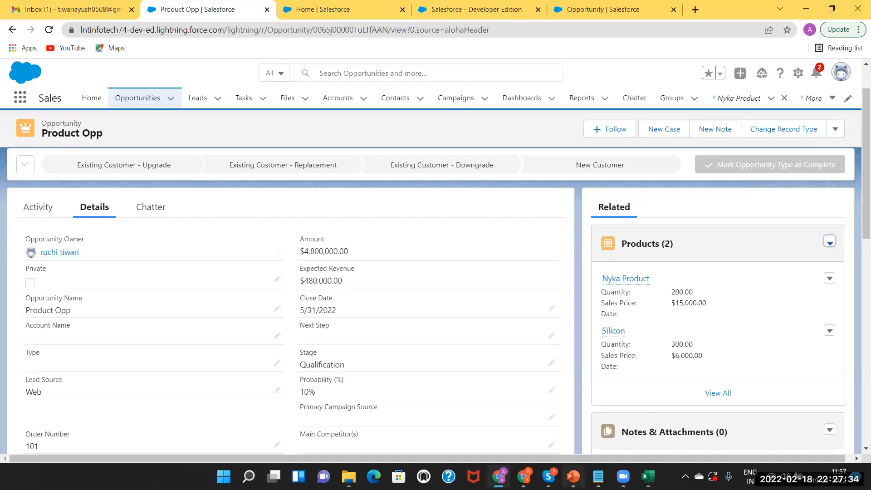
click(573, 476)
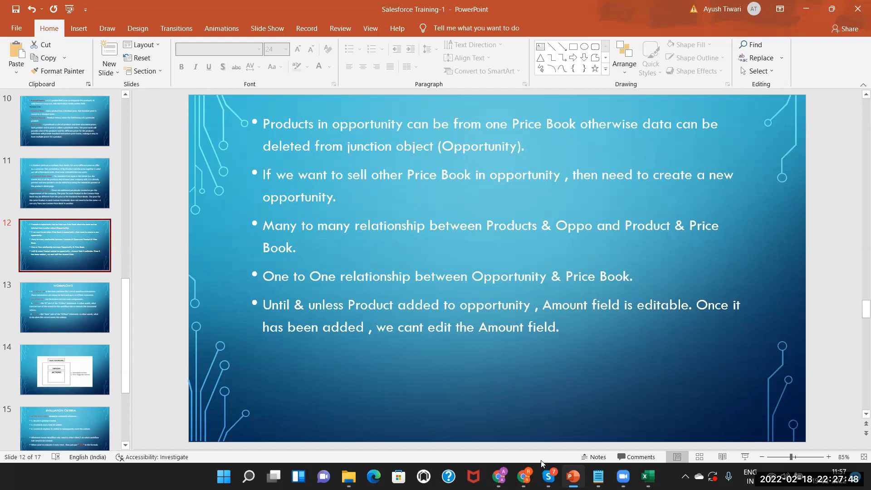
Switch from the PowerPoint slides back to the Product Opp opportunity in Chrome.
mouse_move(524, 476)
key(alt+Tab)
key(alt+Tab)
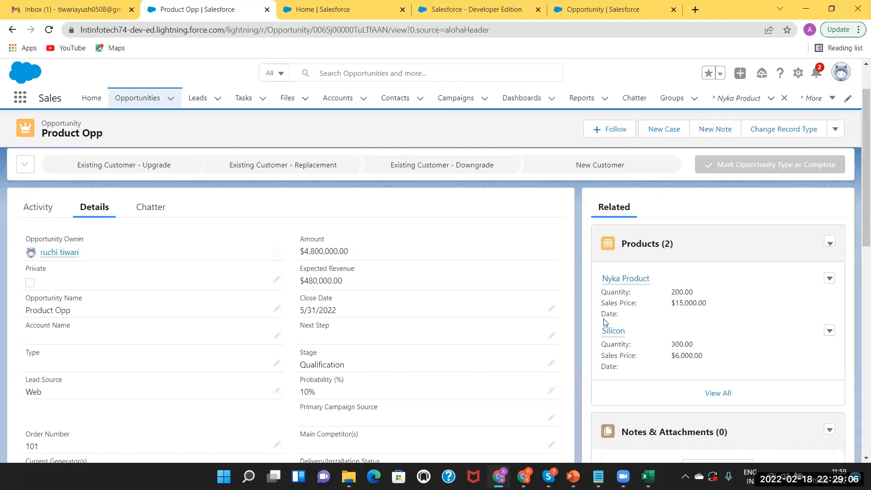
View Product Opp's two products, reopen it from Opportunities, then return to PowerPoint slide 12.
click(642, 246)
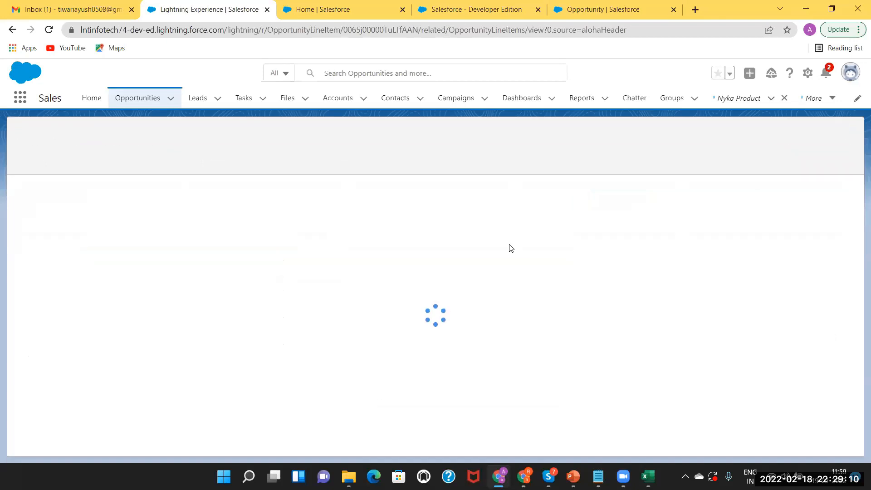
click(131, 99)
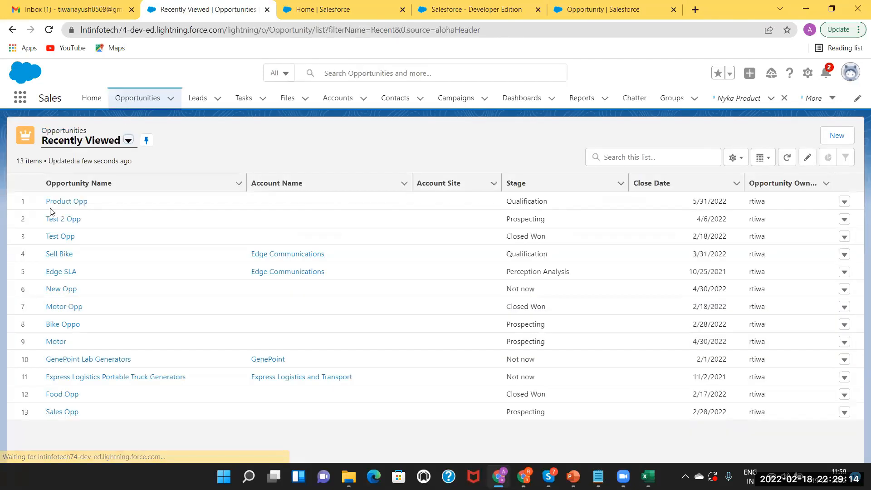
click(64, 202)
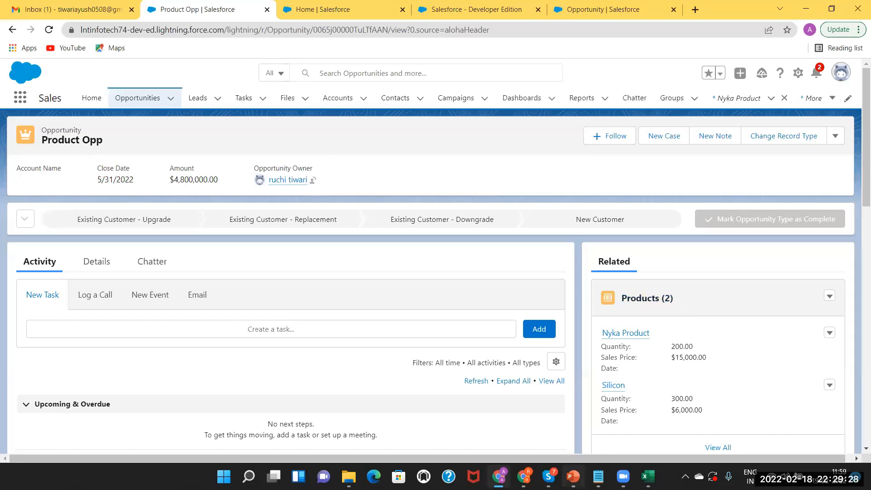
key(alt+Tab)
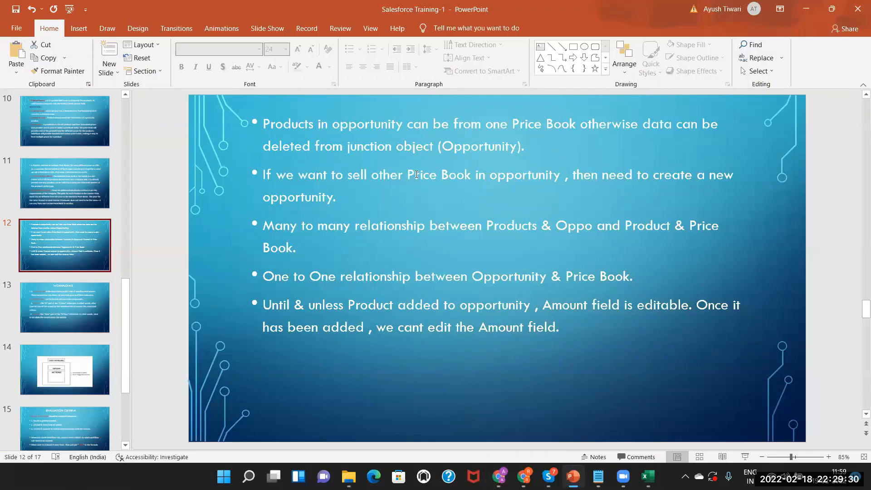
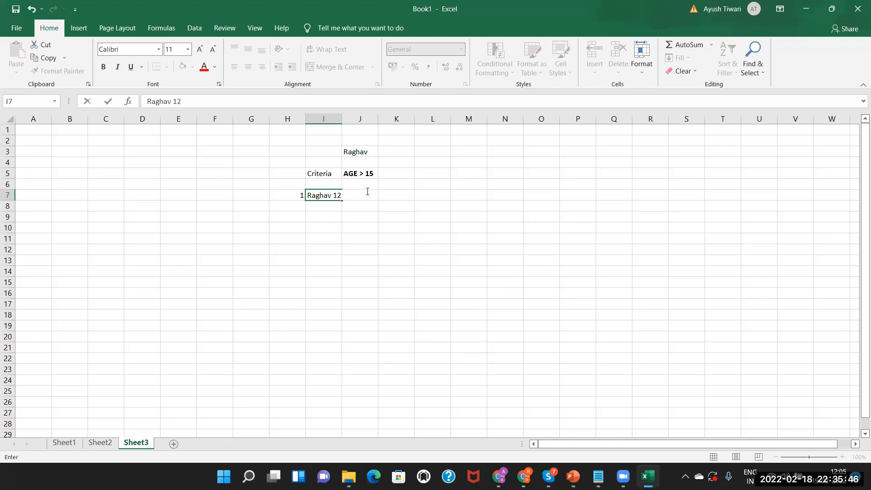
Widen column I and note 'created' in K7 beside the first record.
click(399, 194)
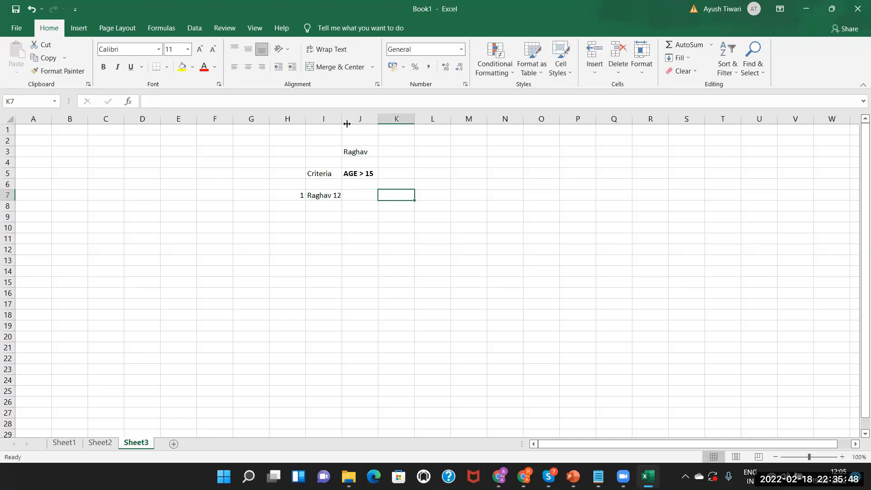
drag(347, 123, 349, 124)
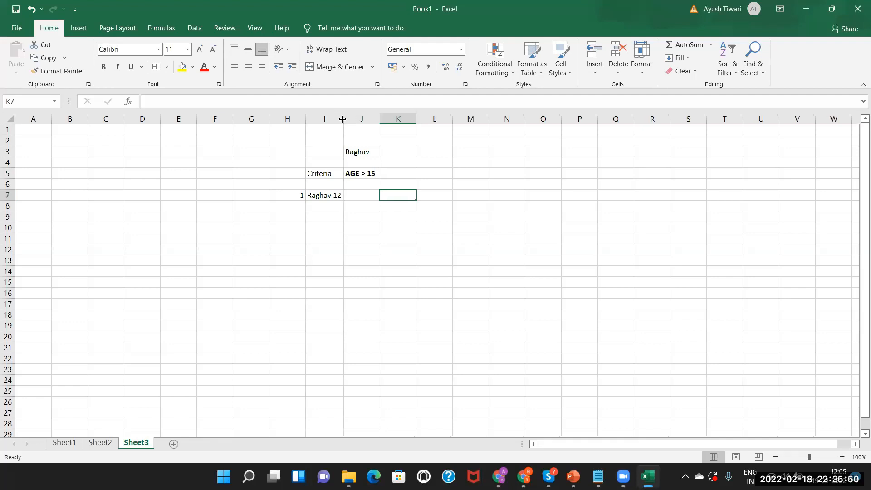
double_click(391, 194)
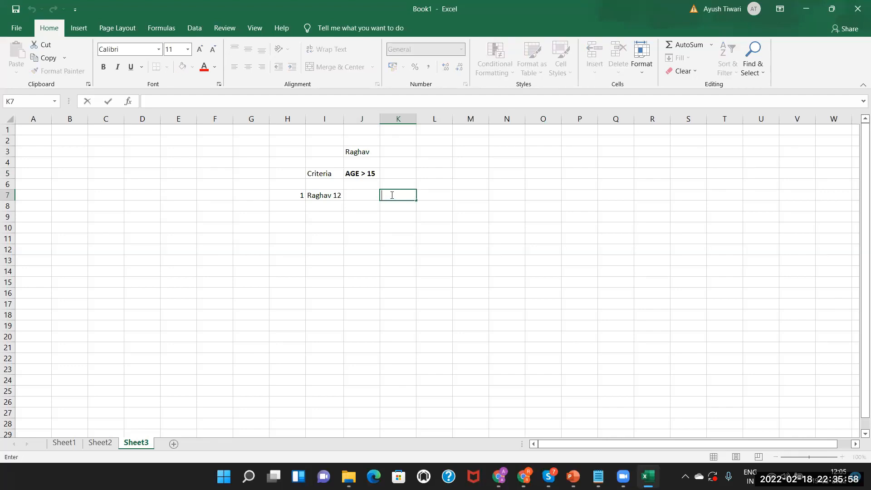
text(creayted)
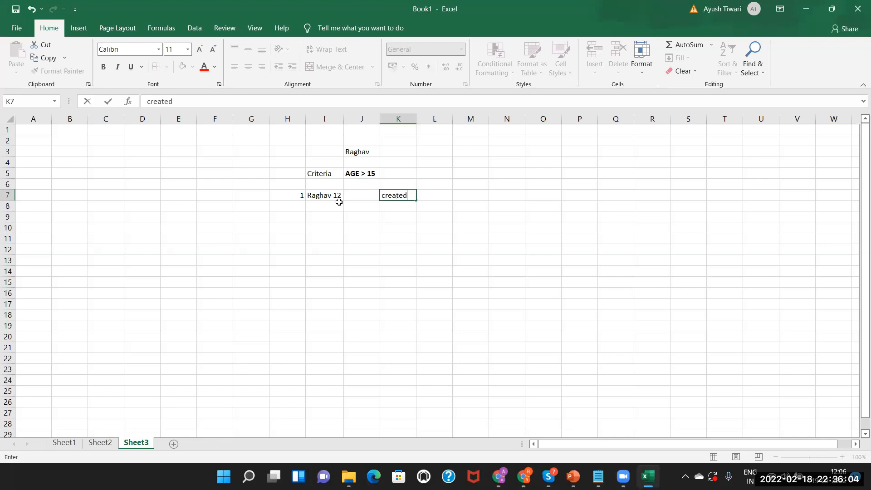
click(331, 207)
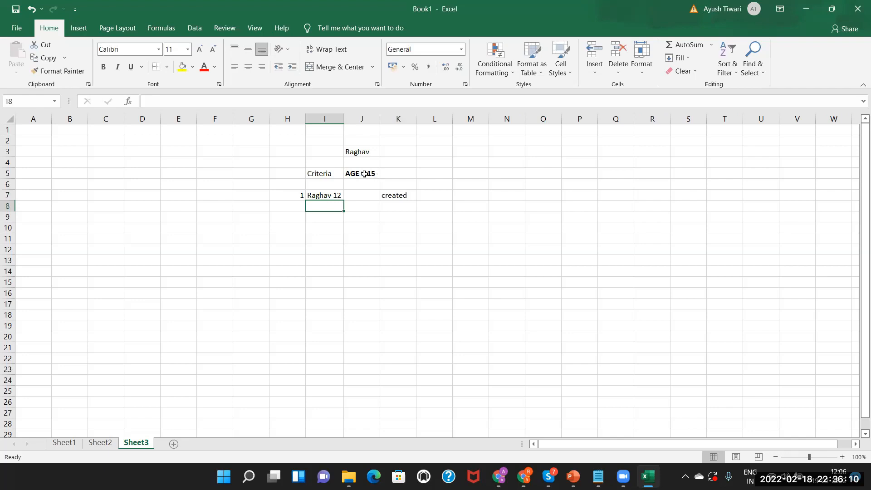
click(324, 195)
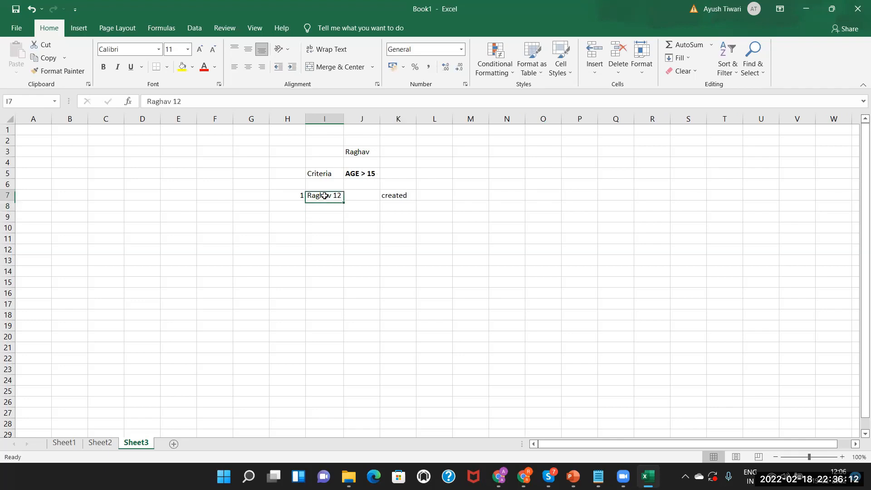
click(393, 193)
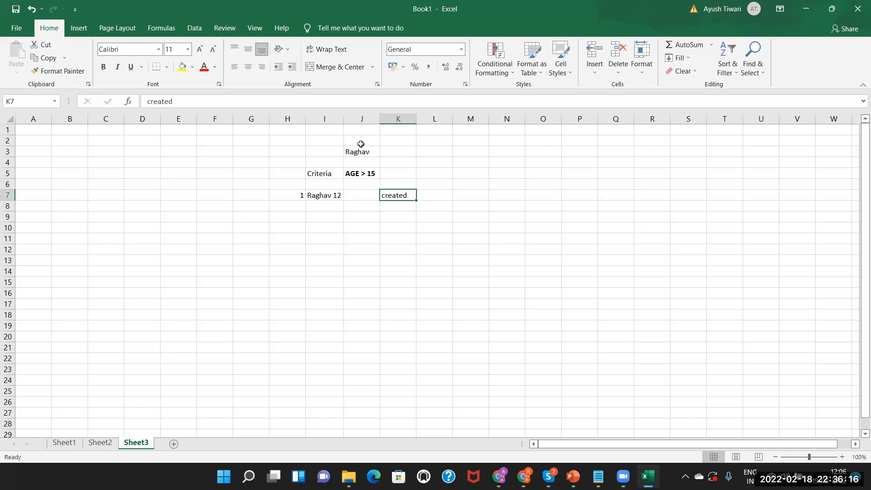
Write '& new record should be created' in K5 beside the AGE > 15 criterion, then go to PowerPoint.
click(372, 175)
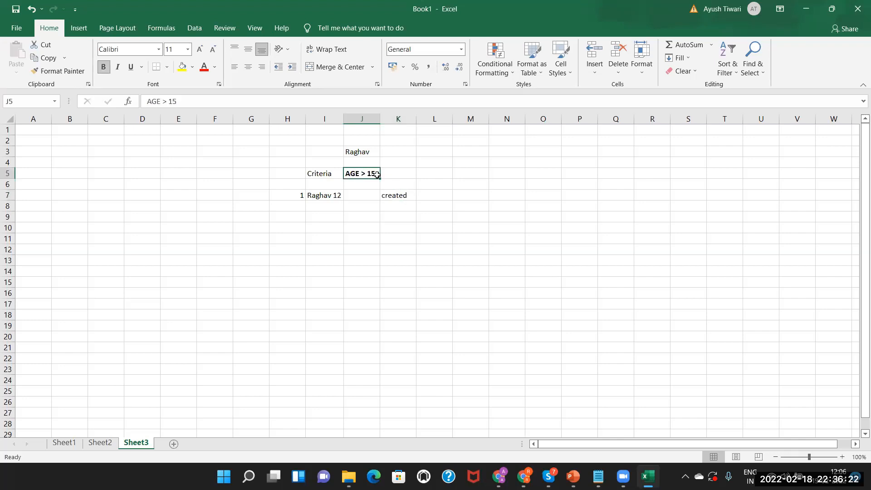
click(391, 173)
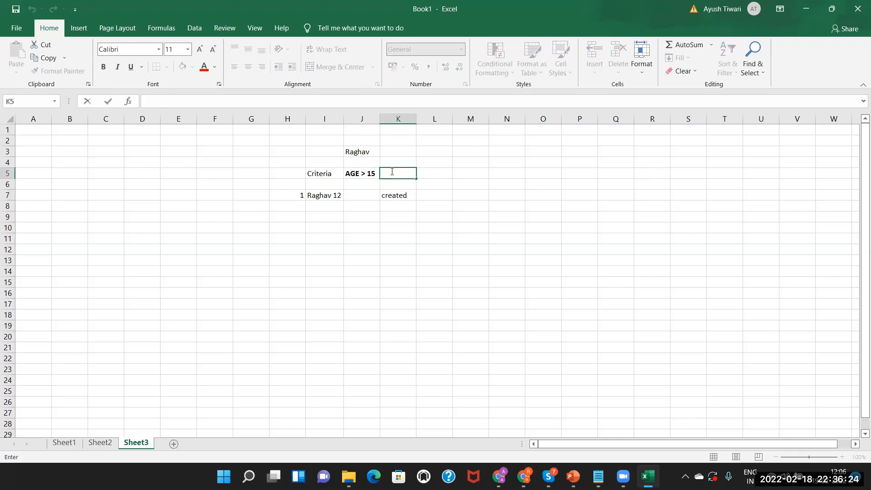
text(& new record)
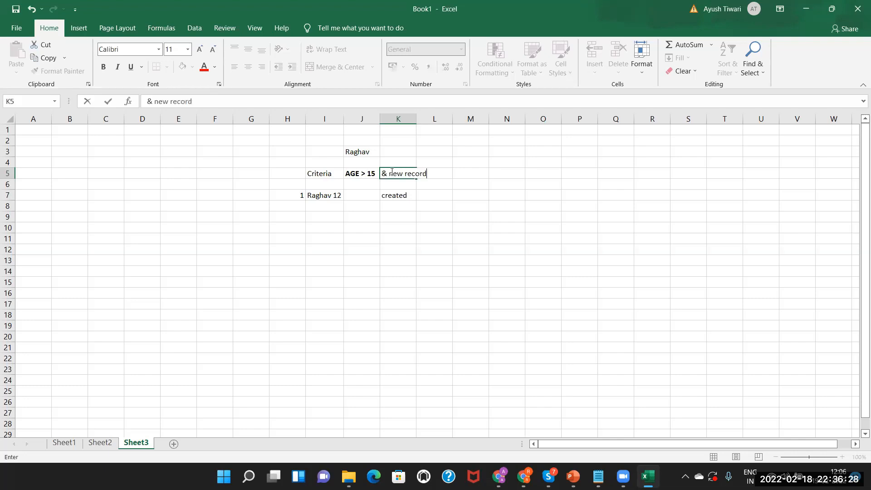
text( should ne)
key(BackSpace)
key(BackSpace)
text(be created)
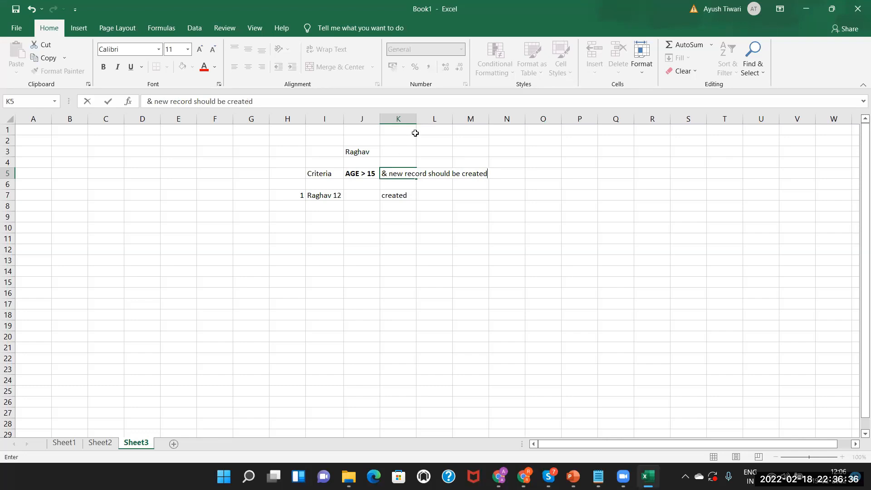
click(423, 162)
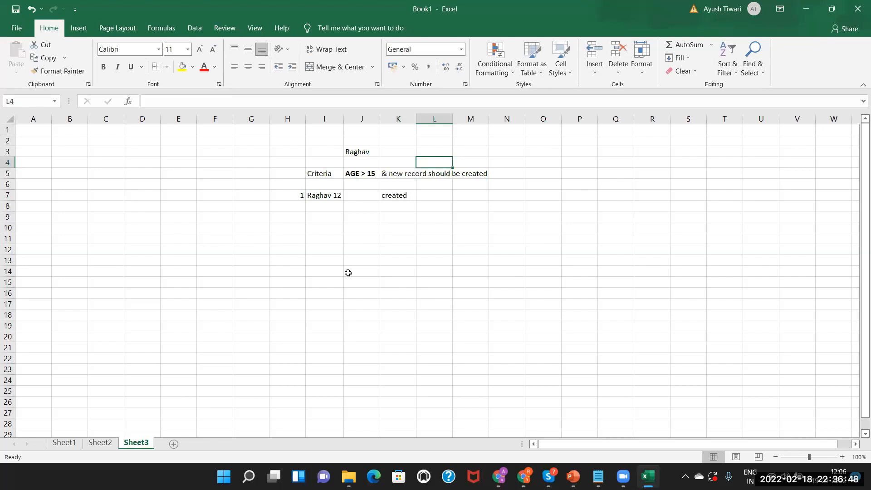
click(573, 477)
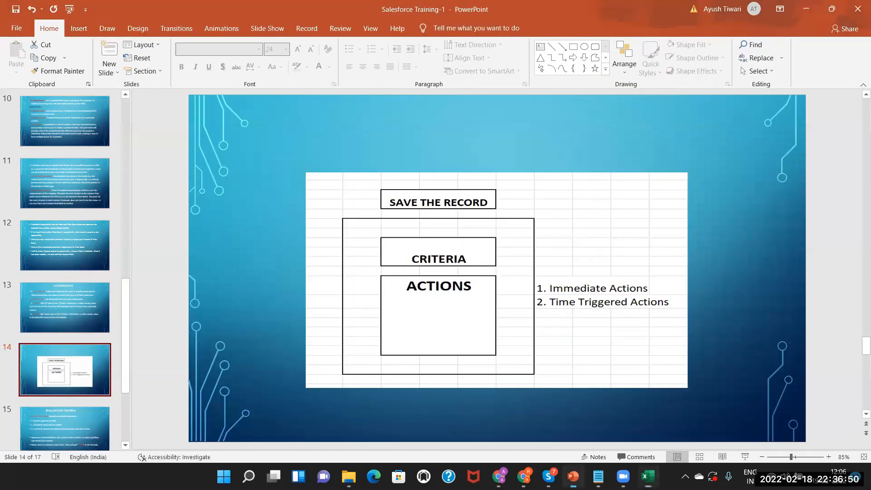
Compare the WORKFLOWS slide with slide 15, Evaluation Criteria, then return to Excel.
click(74, 423)
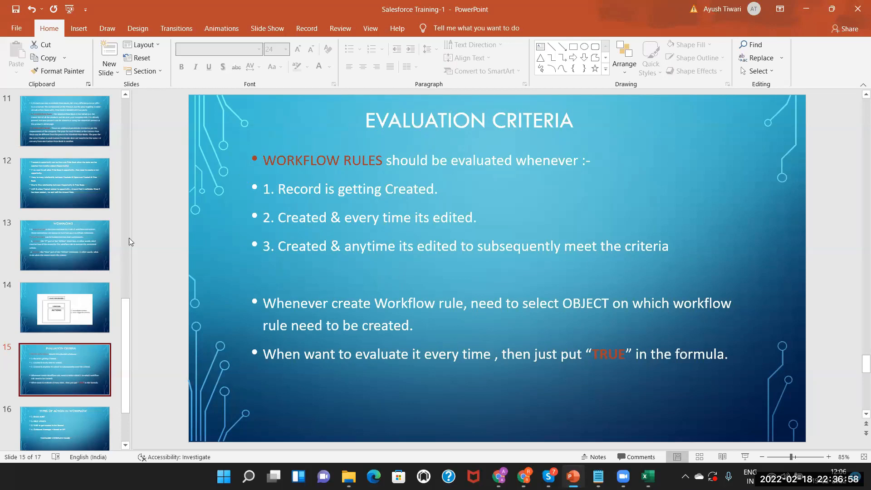
click(67, 231)
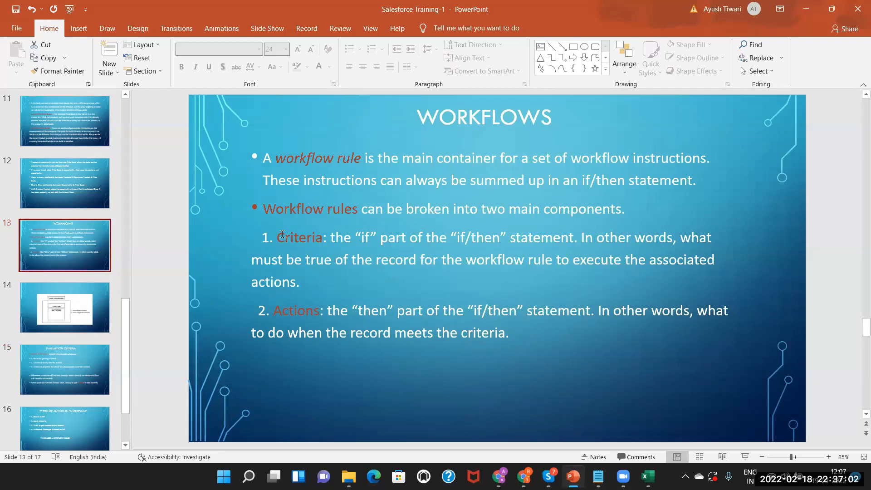
click(58, 382)
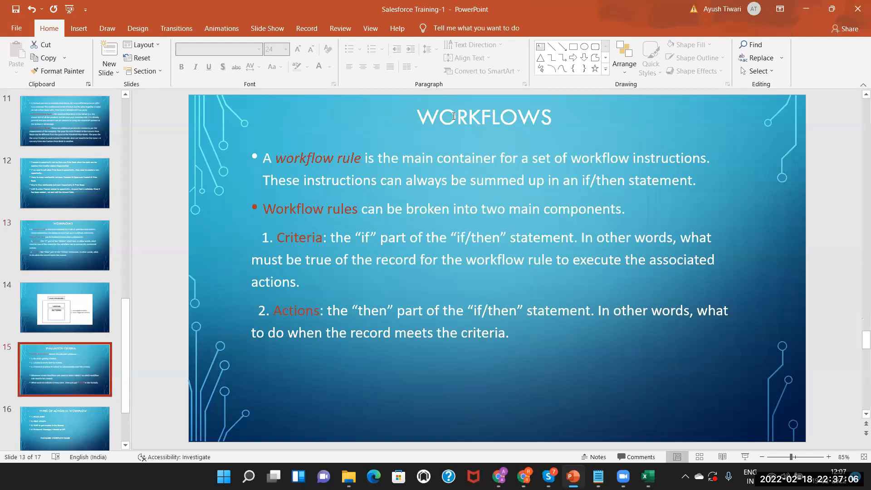
click(583, 116)
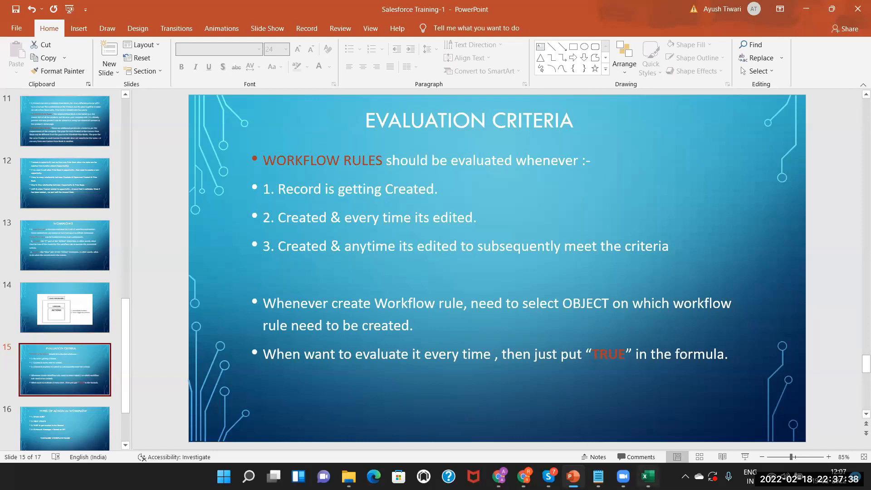
key(alt+Tab)
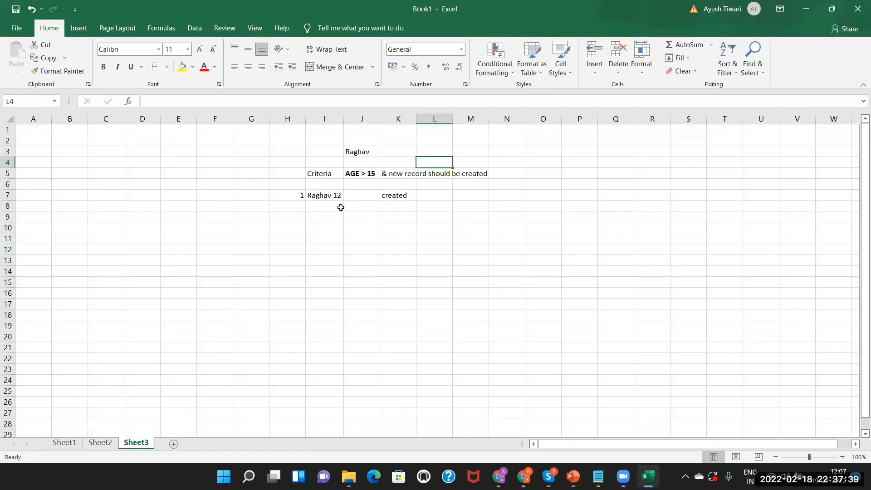
click(402, 194)
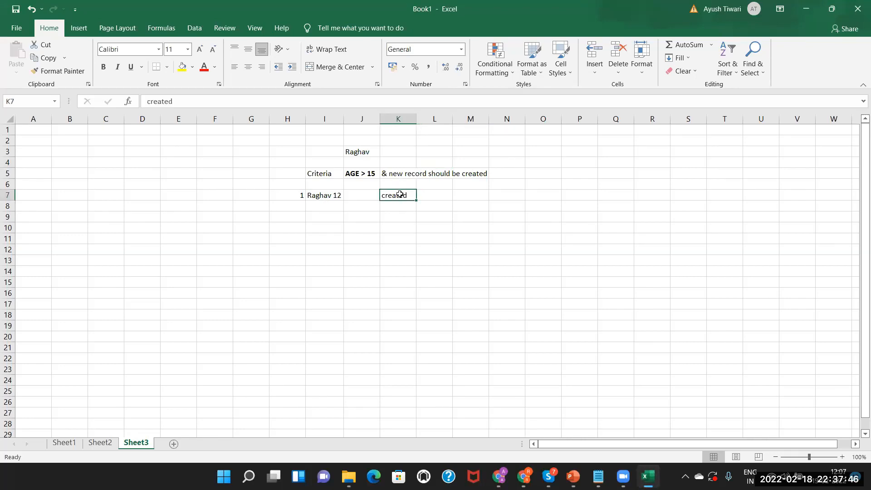
click(325, 197)
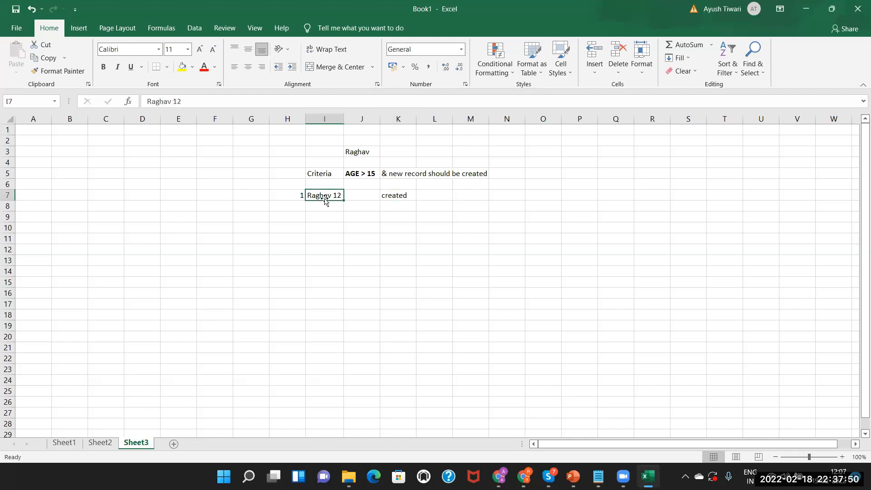
click(397, 204)
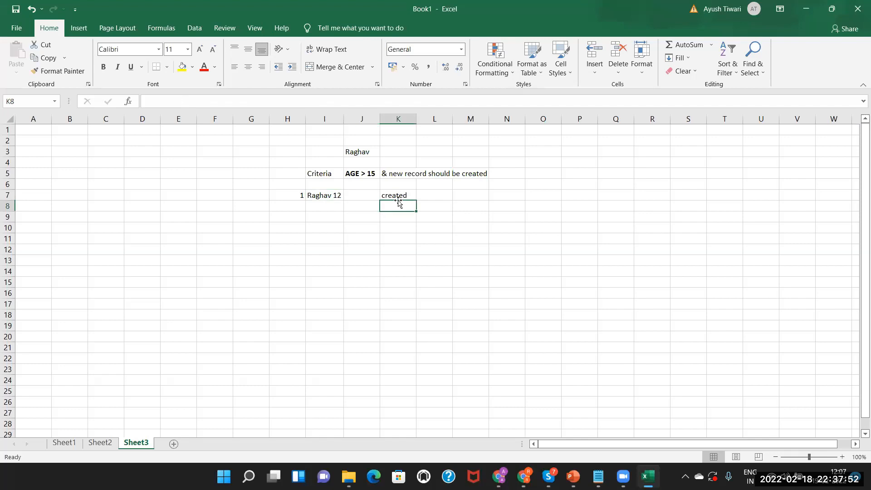
click(394, 191)
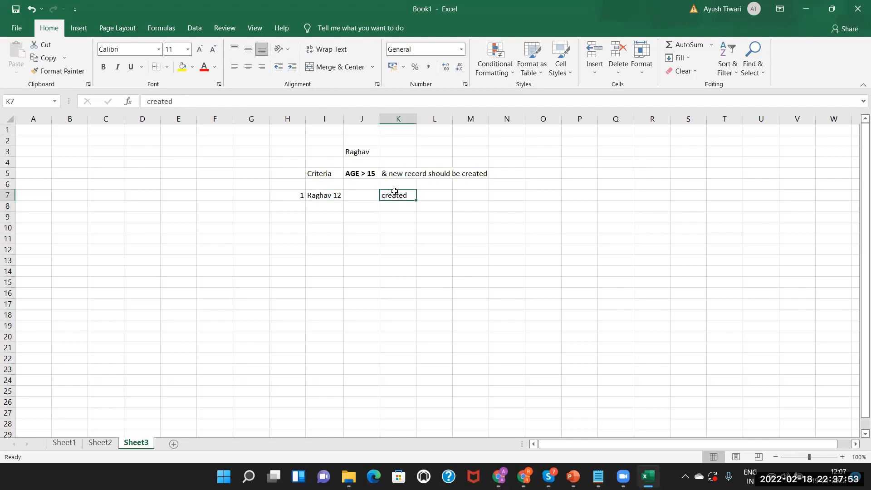
click(360, 174)
click(403, 195)
click(363, 173)
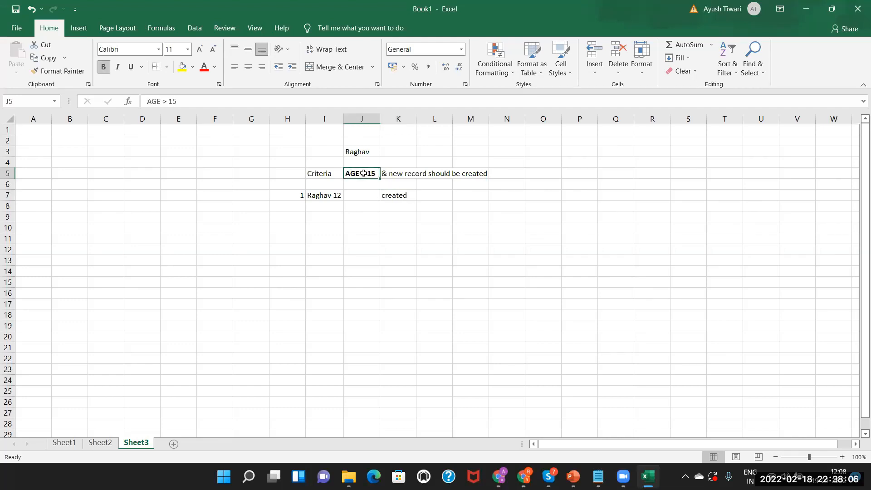
click(405, 195)
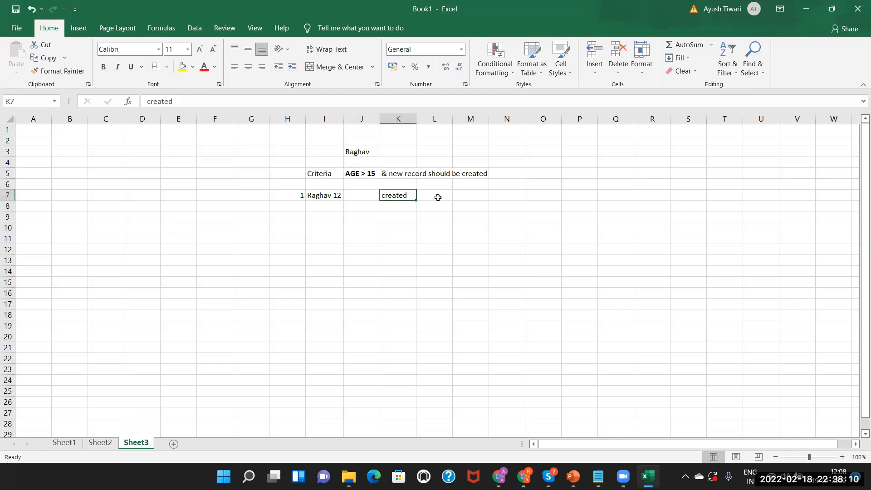
key(alt+Tab)
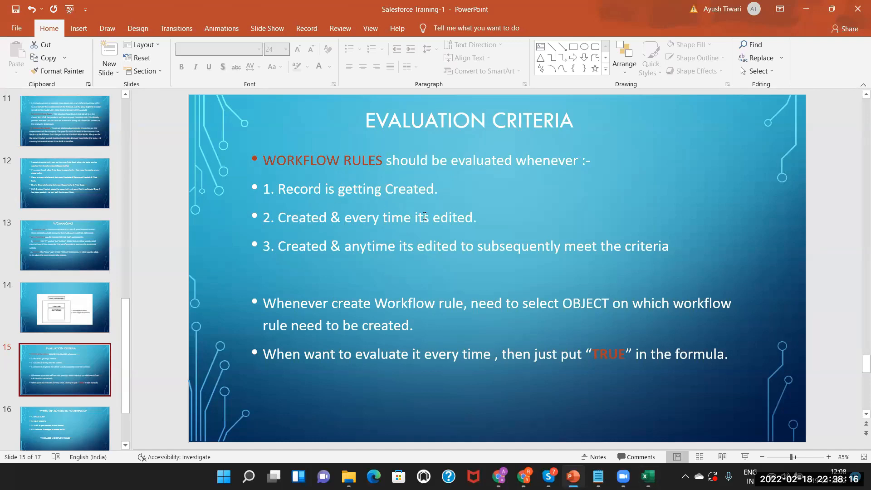
key(alt+Tab)
click(302, 206)
text(2)
click(331, 207)
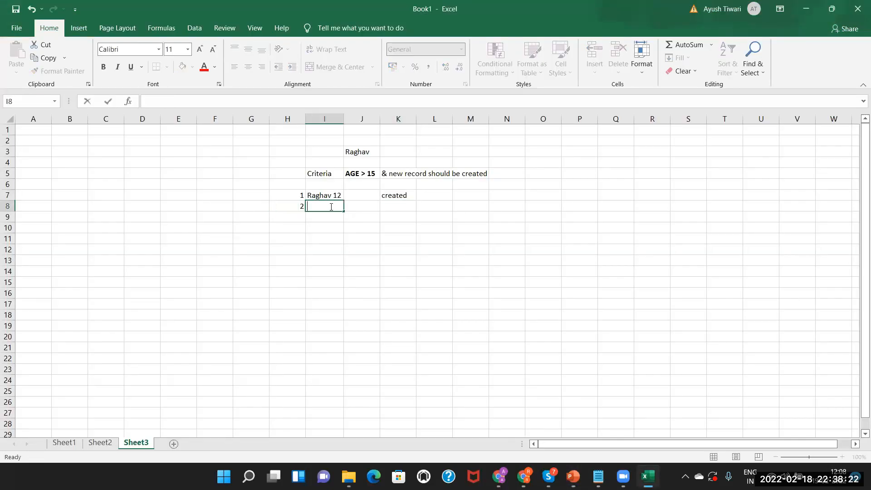
text(raghav)
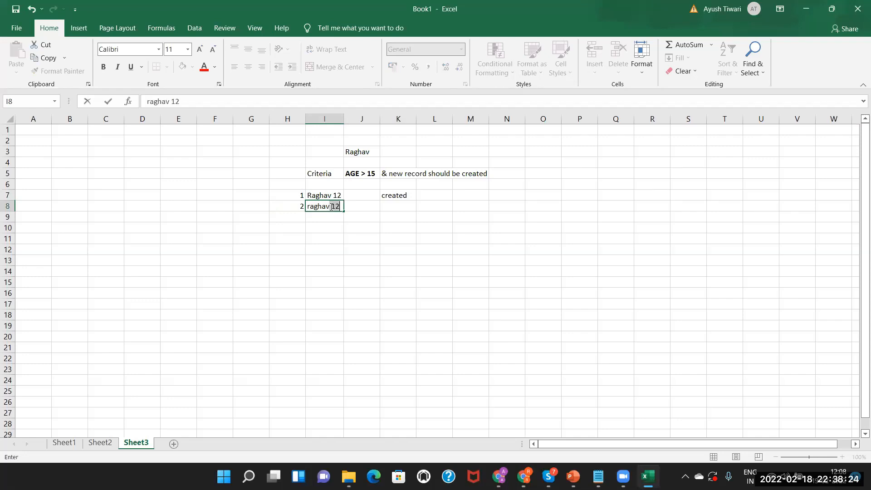
text( 12)
double_click(402, 206)
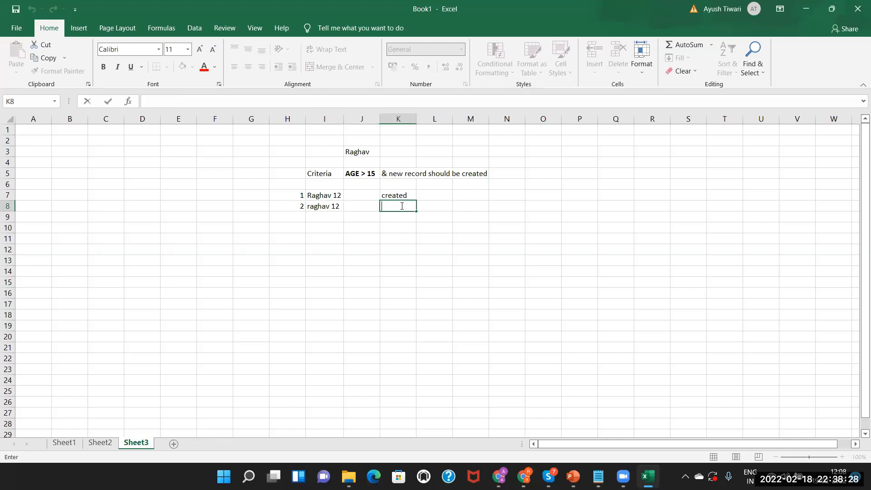
text(edited email of the record)
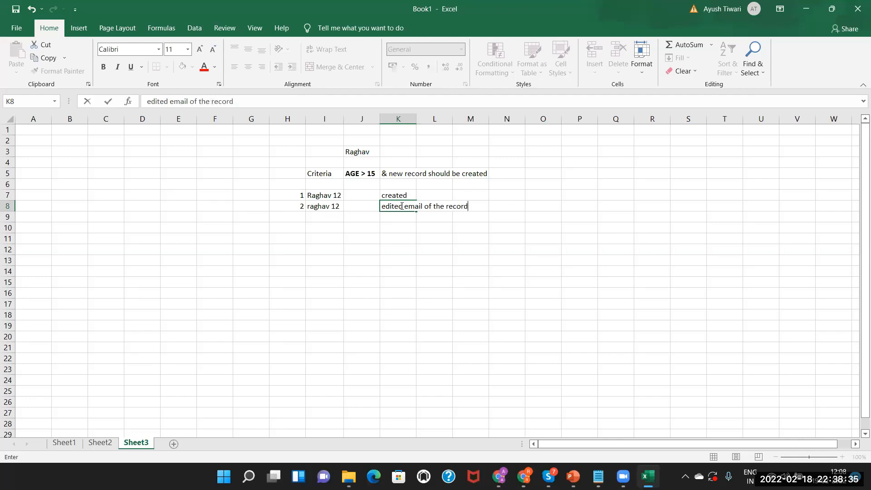
click(356, 217)
click(415, 206)
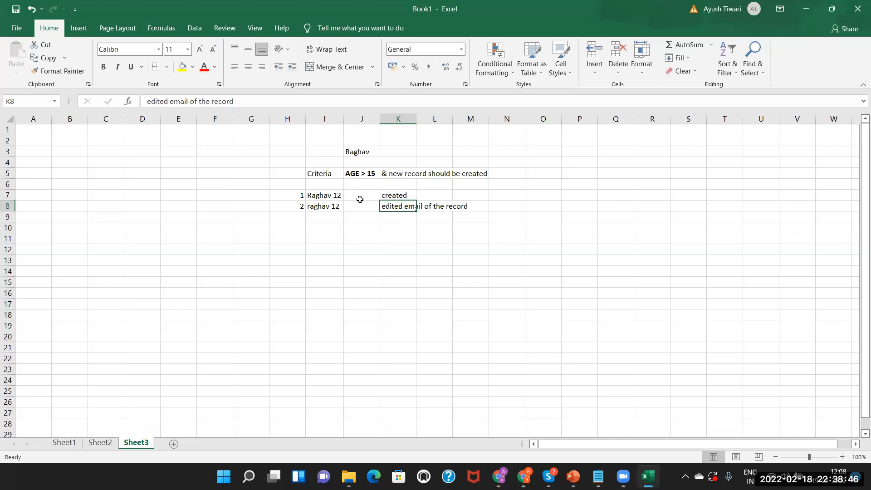
click(327, 208)
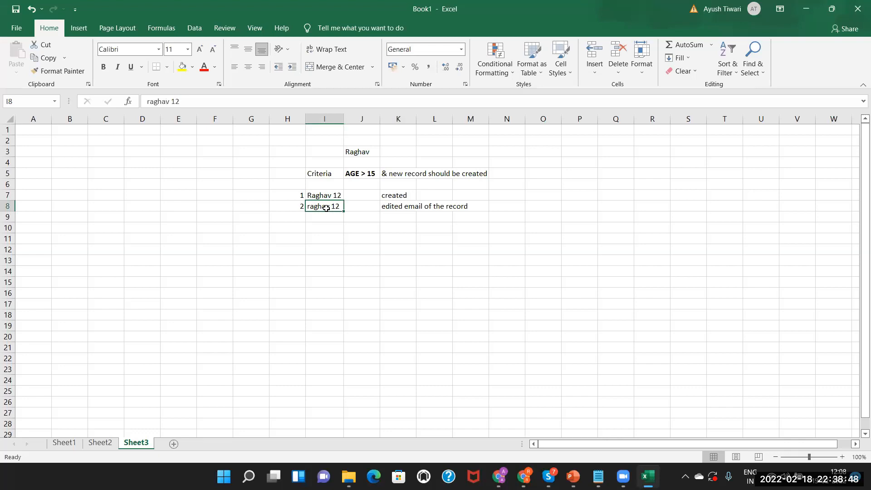
click(397, 206)
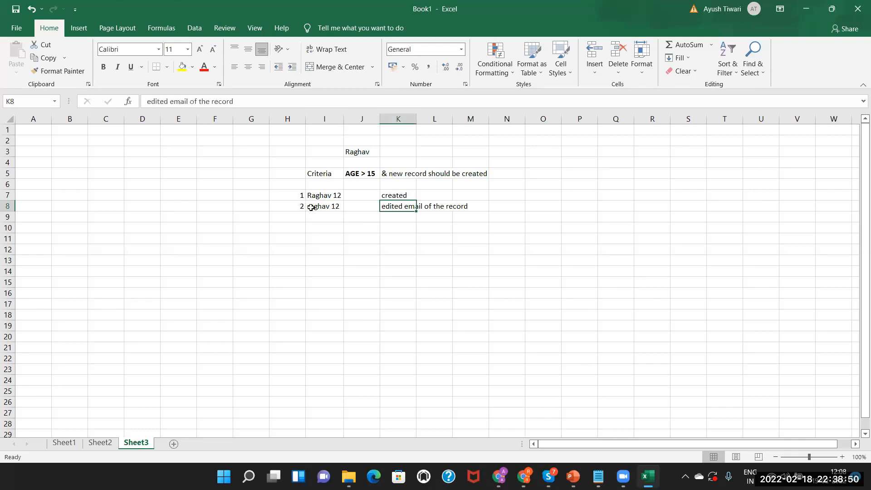
click(320, 205)
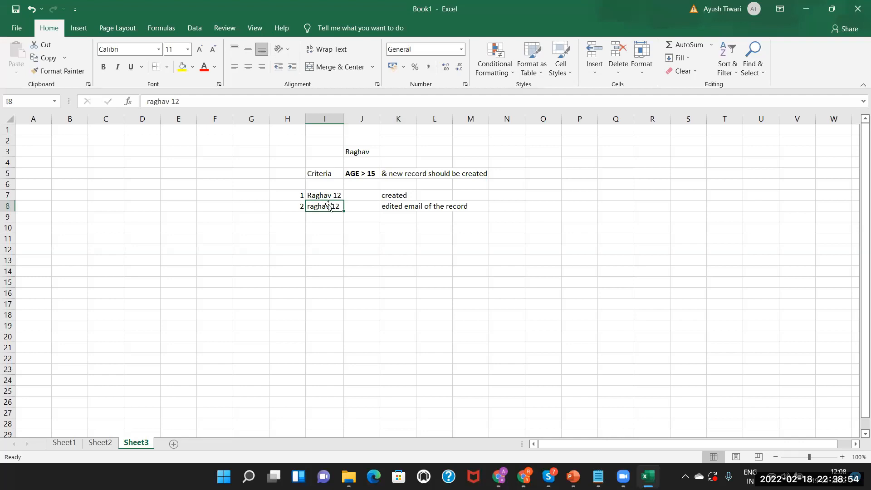
click(404, 205)
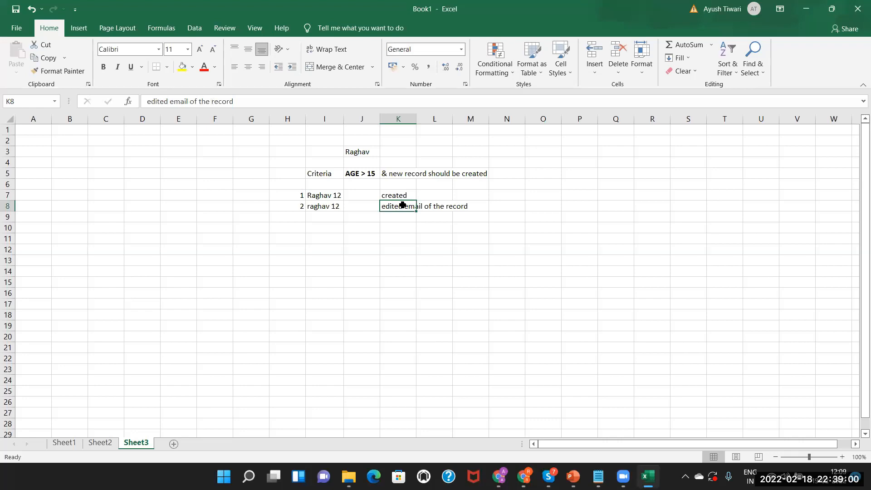
key(alt+Tab)
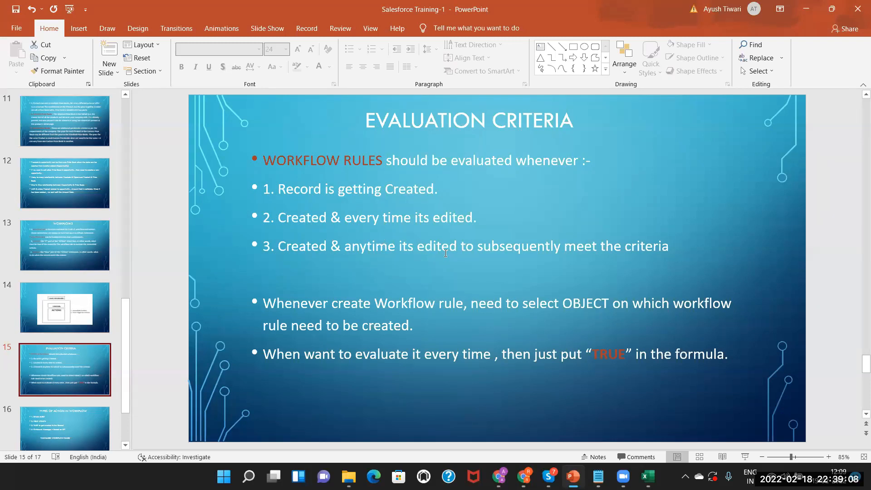
Number a third example row 3 in H9 with an age-16 record entry in I9.
key(alt+Tab)
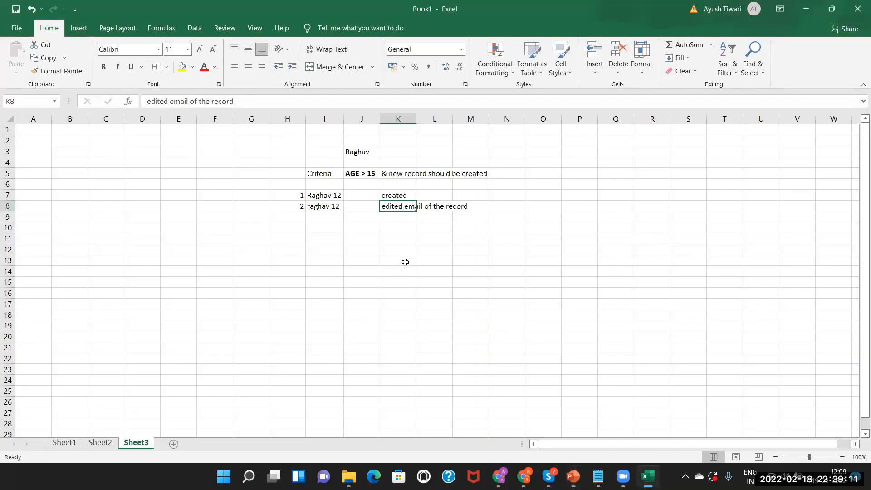
double_click(293, 215)
text(3)
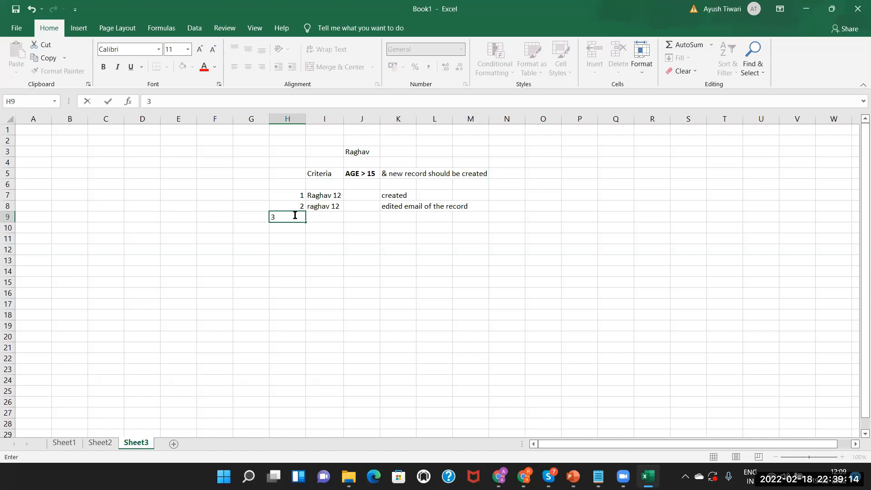
double_click(333, 215)
text(raghav 16)
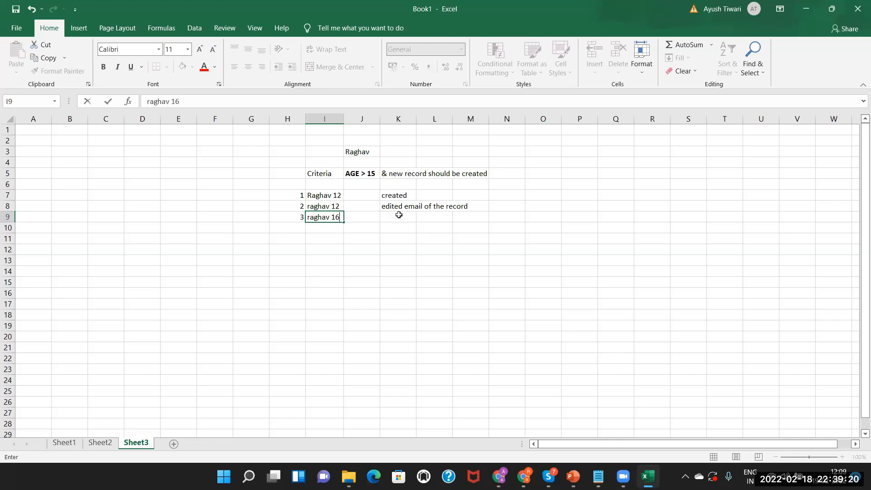
click(398, 215)
Note 'edited email of the record' in K9 and compare it against the AGE > 15 criterion.
double_click(399, 215)
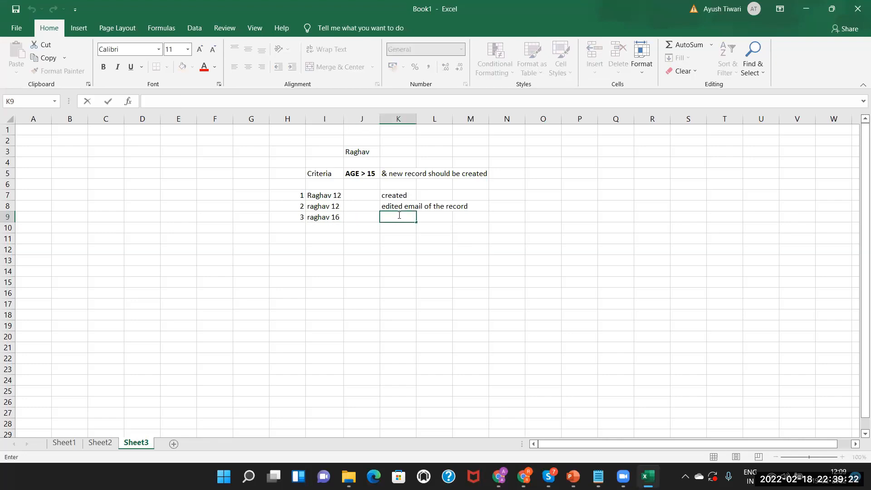
text(edited emsil)
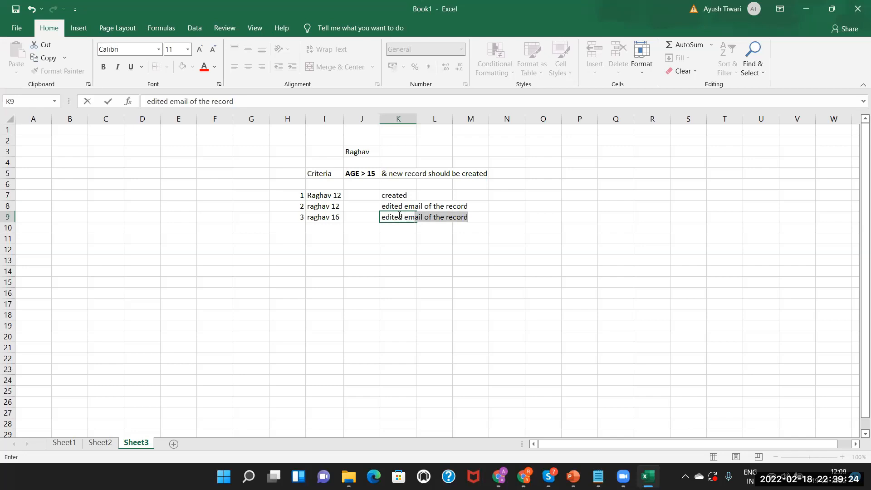
key(BackSpace)
text(ail)
key(Return)
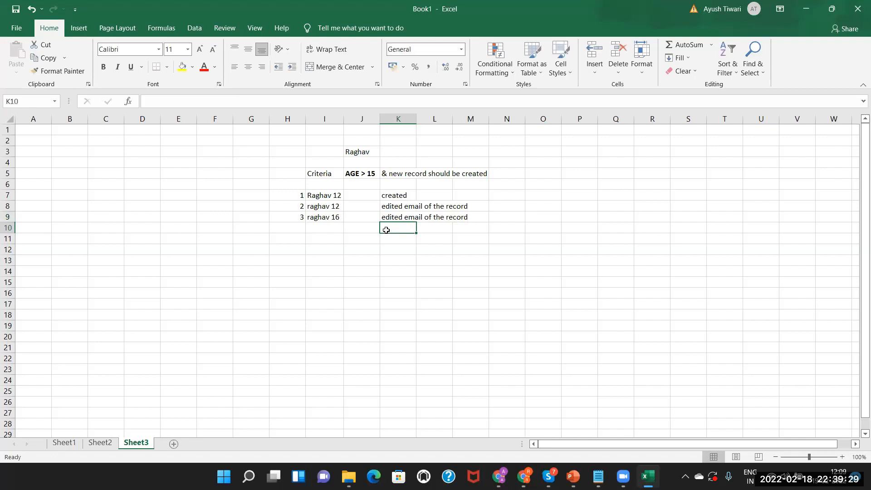
click(332, 219)
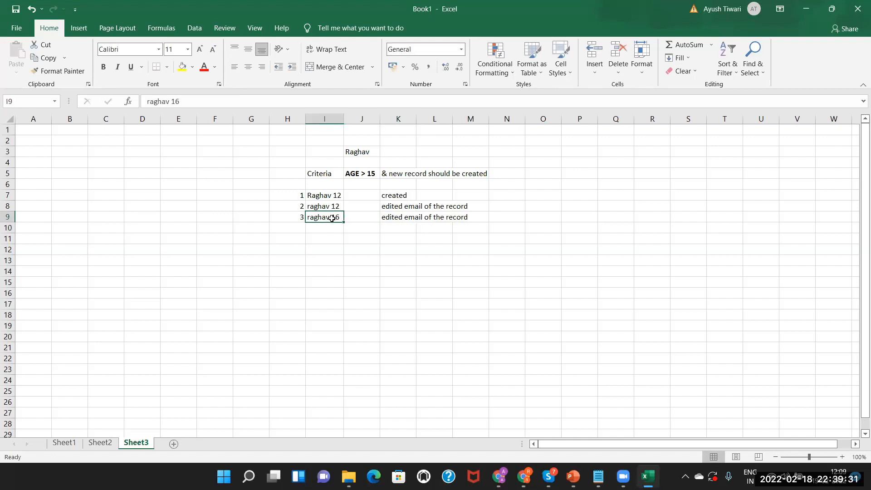
click(359, 171)
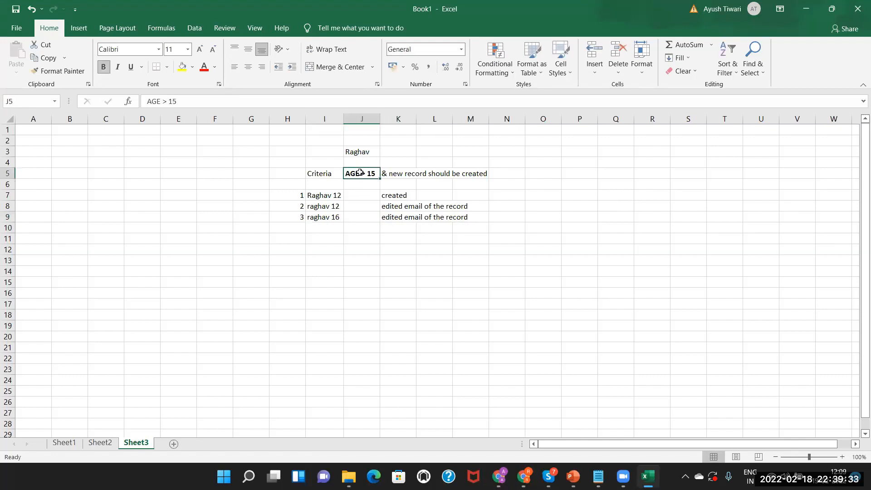
click(408, 219)
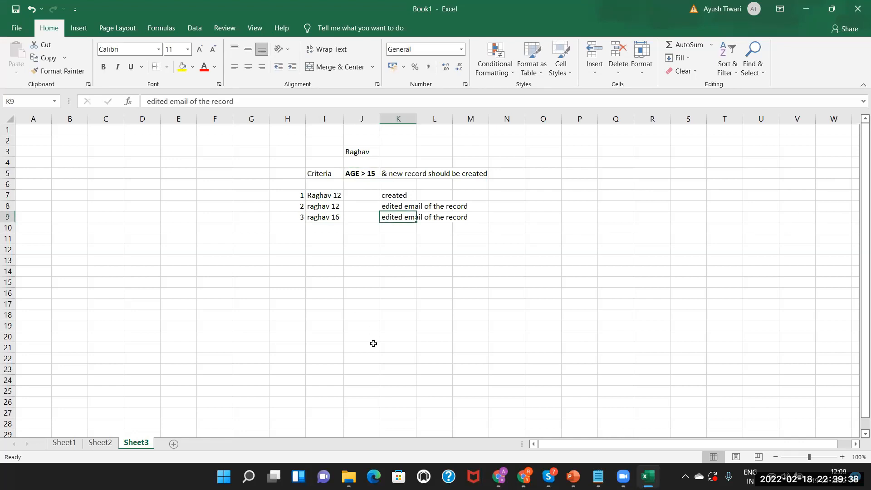
key(alt+Tab)
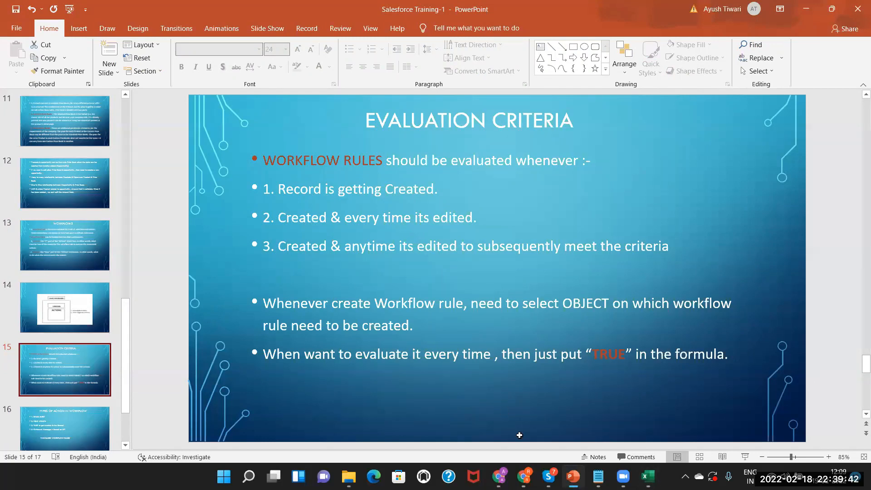
Cycle between the spreadsheet and slides, ending on the Salesforce Opportunities list in Chrome.
key(alt+Tab)
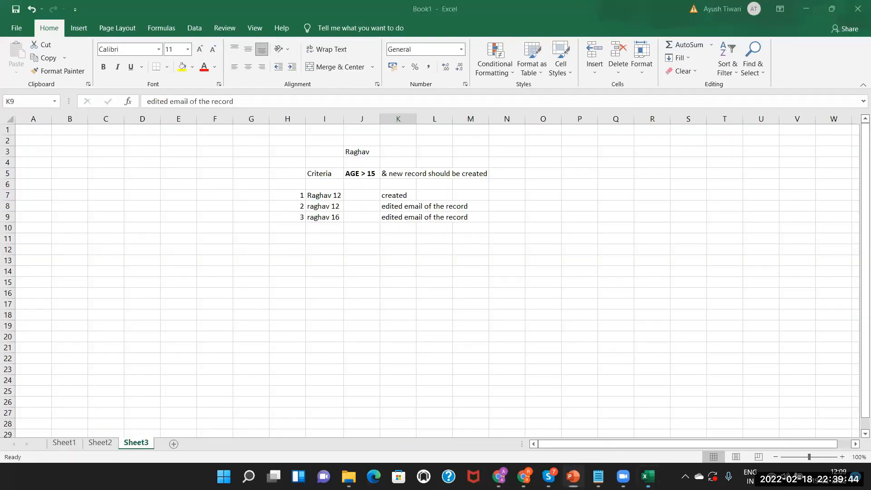
key(alt+Tab)
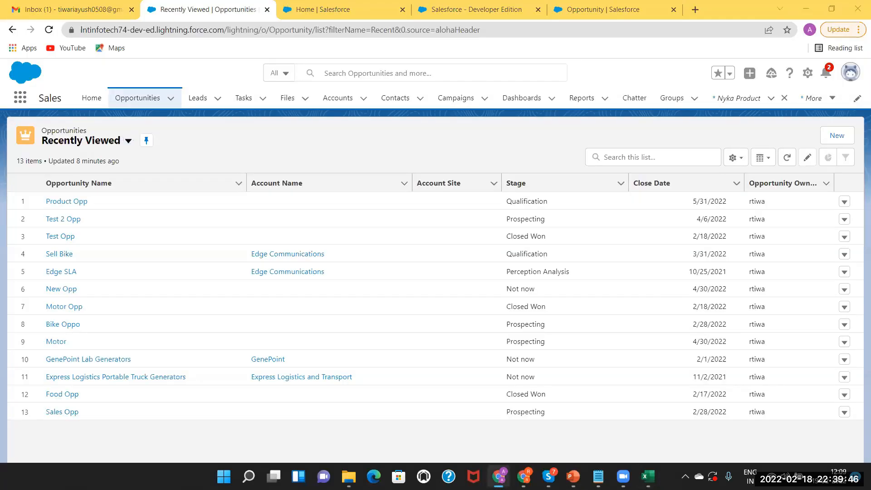
key(alt+Tab)
key(alt+Tab)
key(alt+Tab)
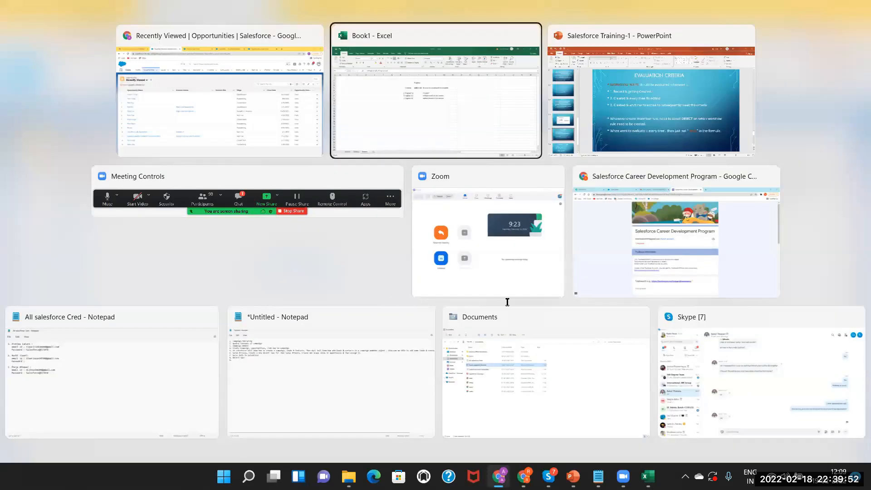
key(alt+Tab)
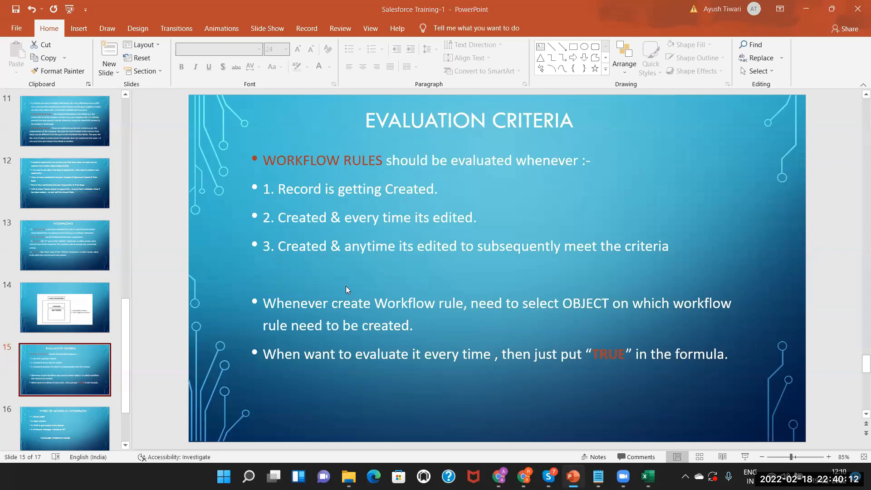
key(alt+Tab)
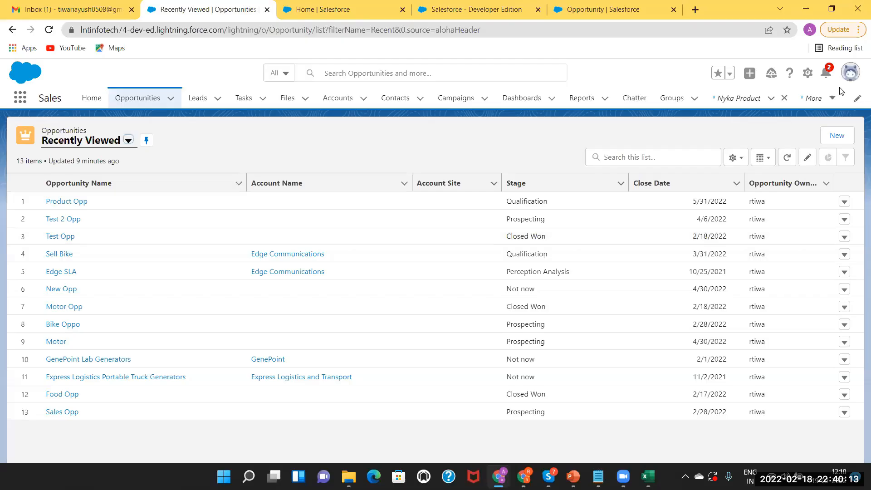
Find Workflow Rules via Setup Quick Find 'workflow' and start a New Rule, keeping Workflow Rules.
click(359, 6)
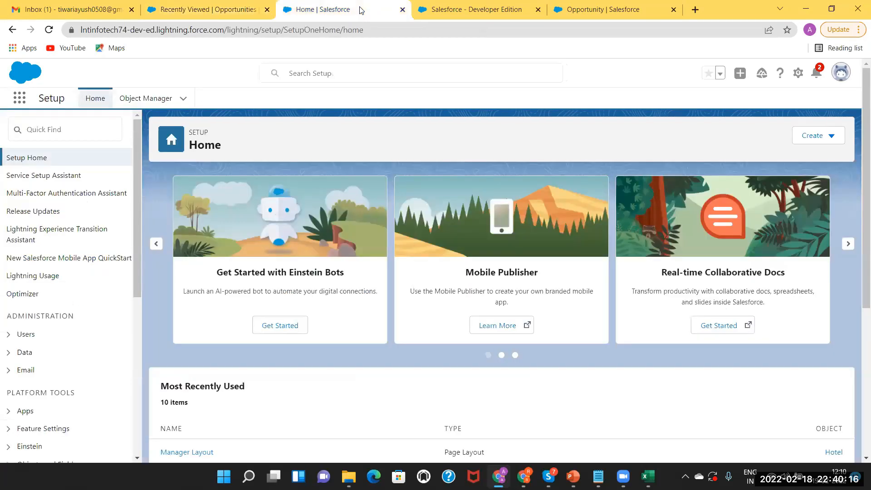
click(52, 128)
text(w)
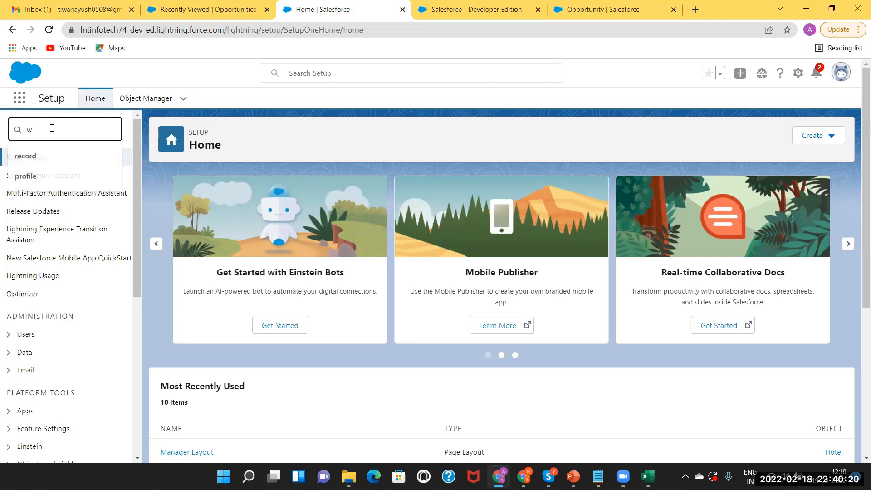
text(orkflow)
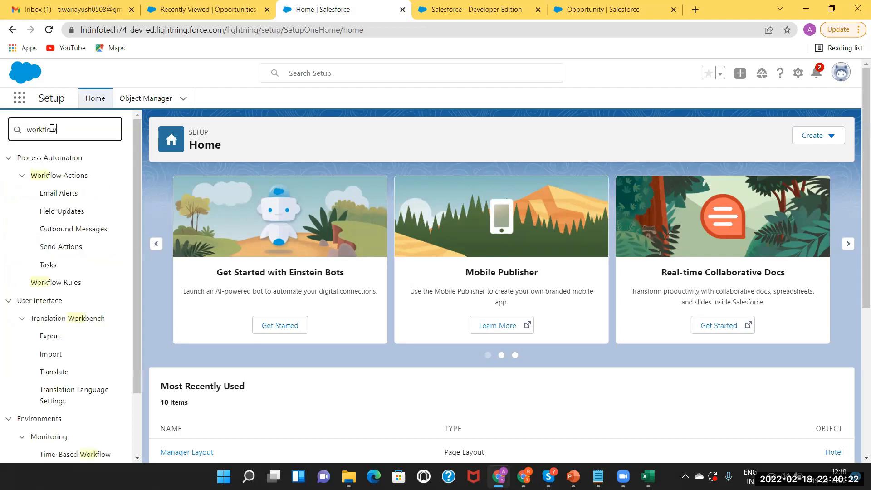
click(62, 284)
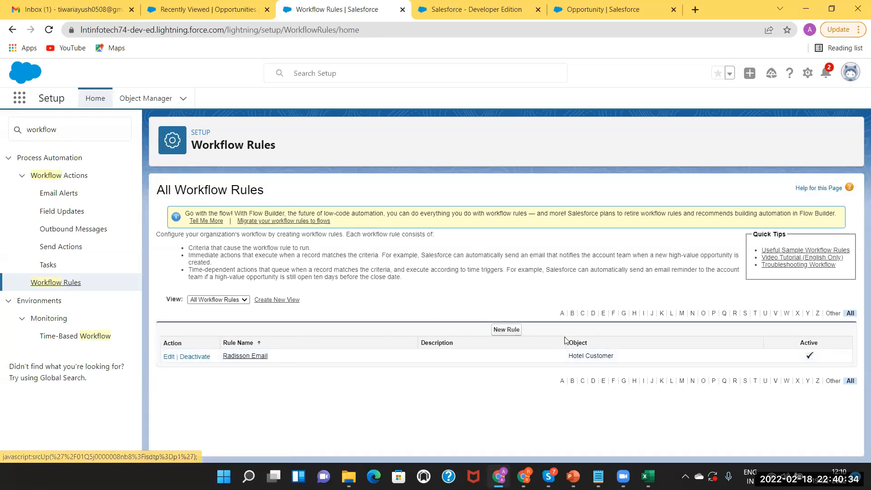
click(507, 330)
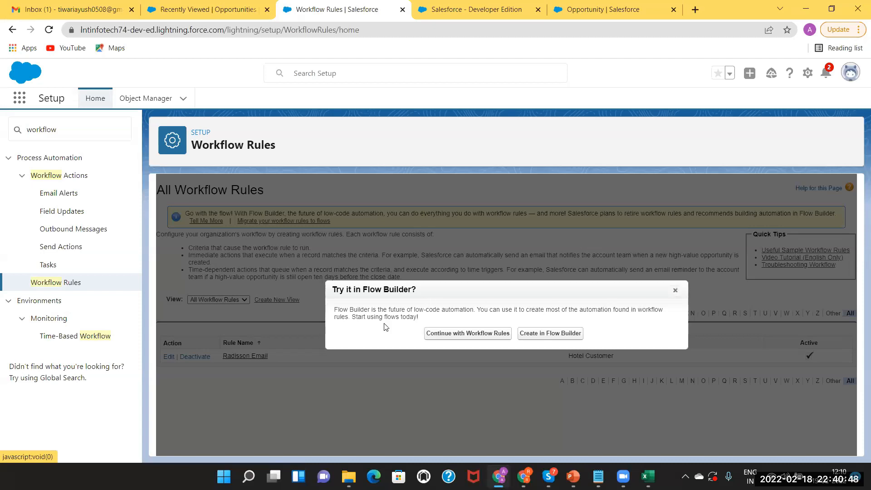
click(481, 335)
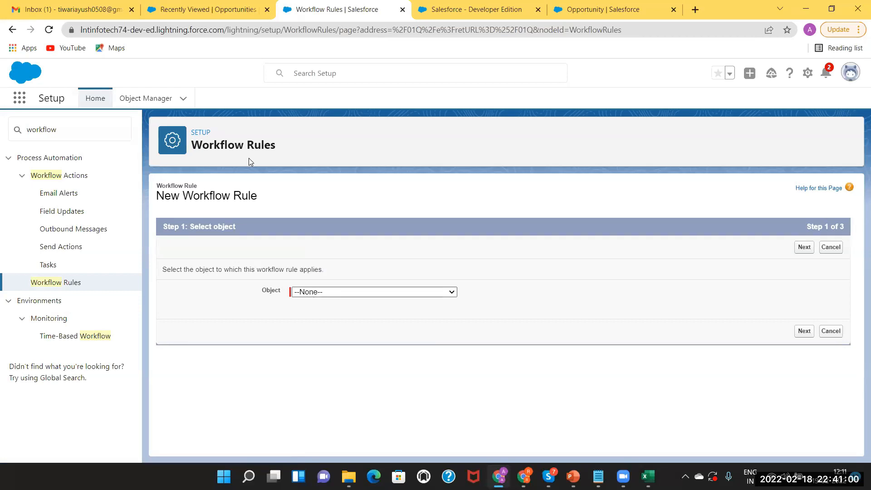
click(209, 9)
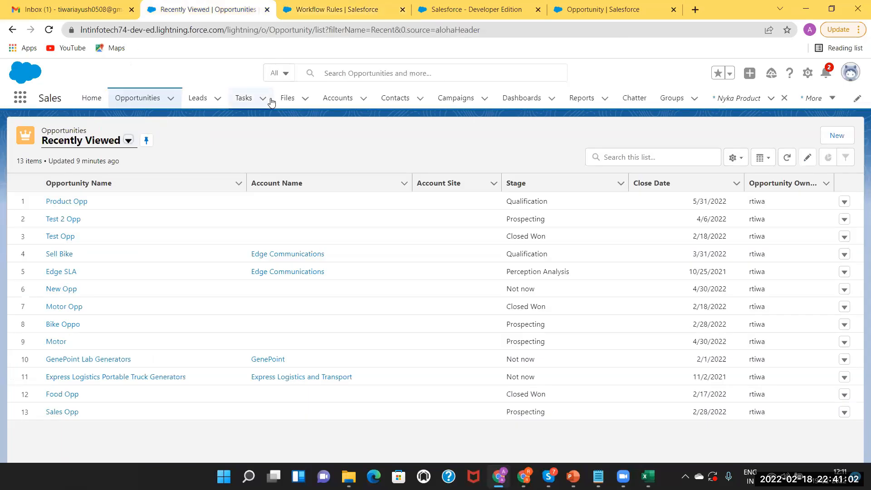
Switch to Salesforce Classic, view the Imperial Hotel record, then return to the workflow rule page.
click(851, 77)
click(718, 290)
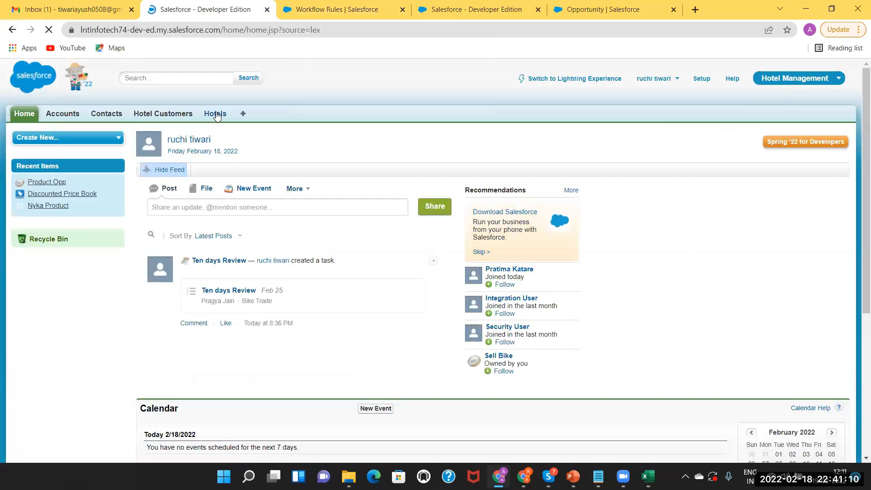
click(216, 114)
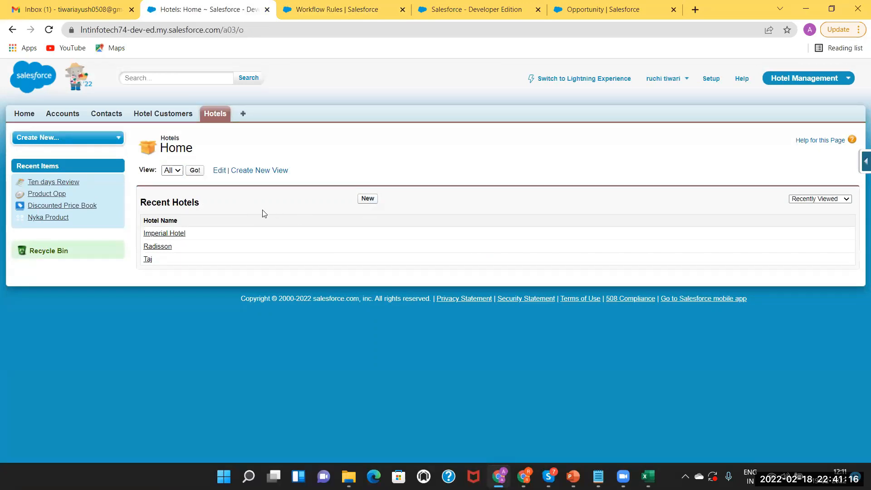
click(168, 235)
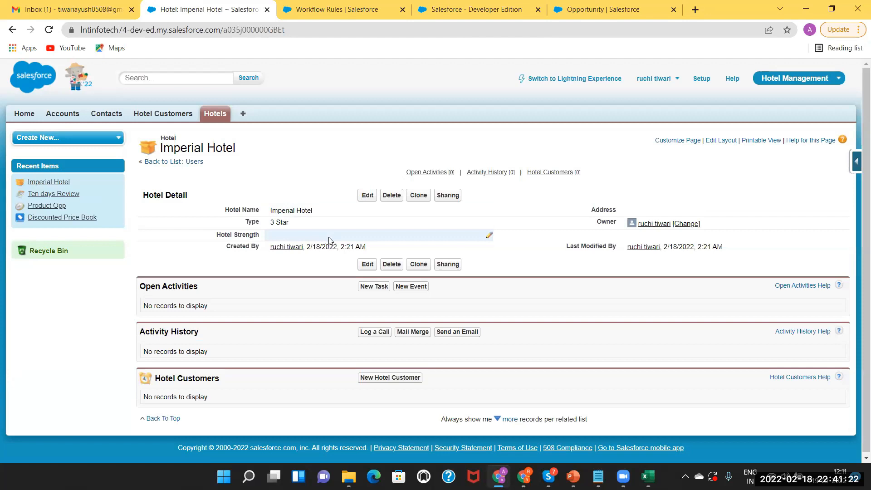
click(218, 116)
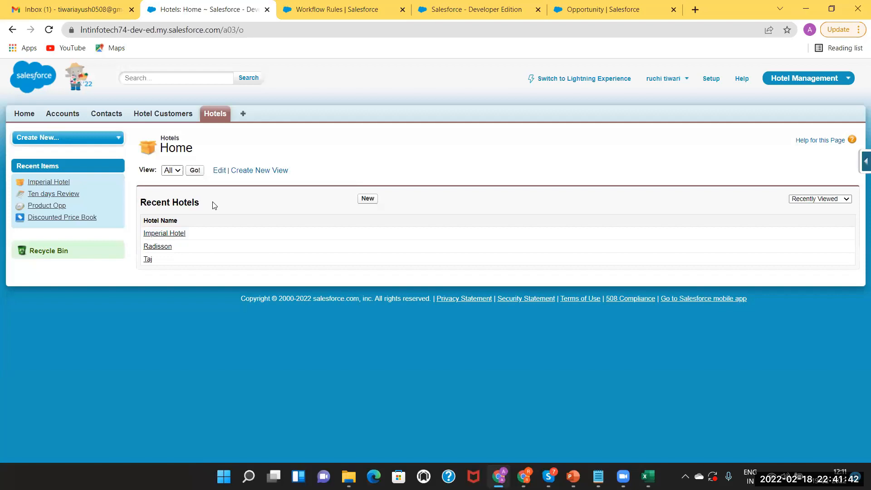
click(345, 8)
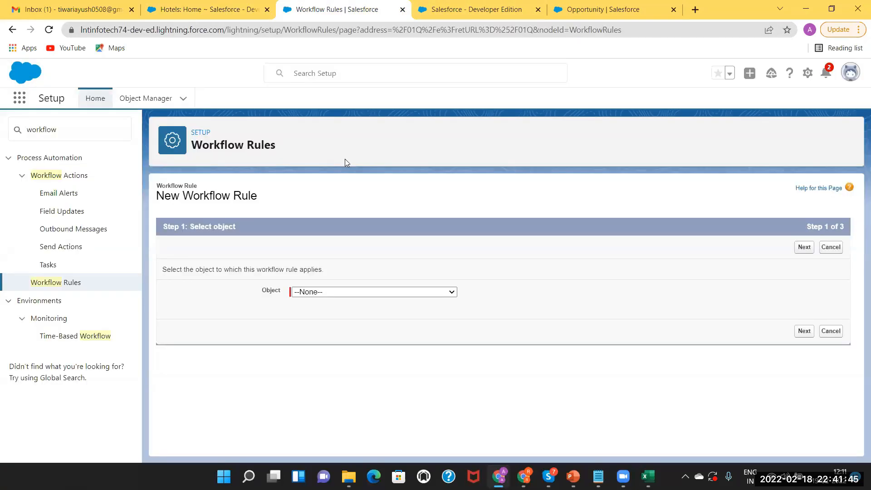
Choose Hotel as the new workflow rule's object and advance to Step 2.
click(214, 6)
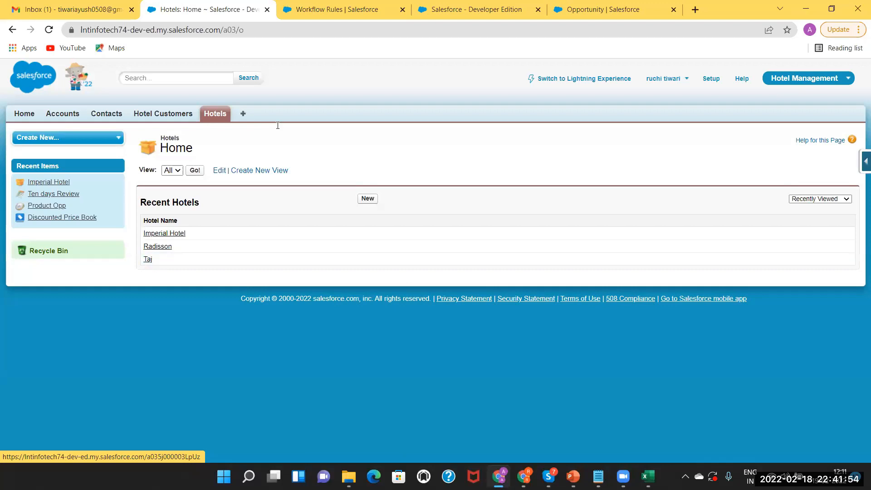
click(329, 8)
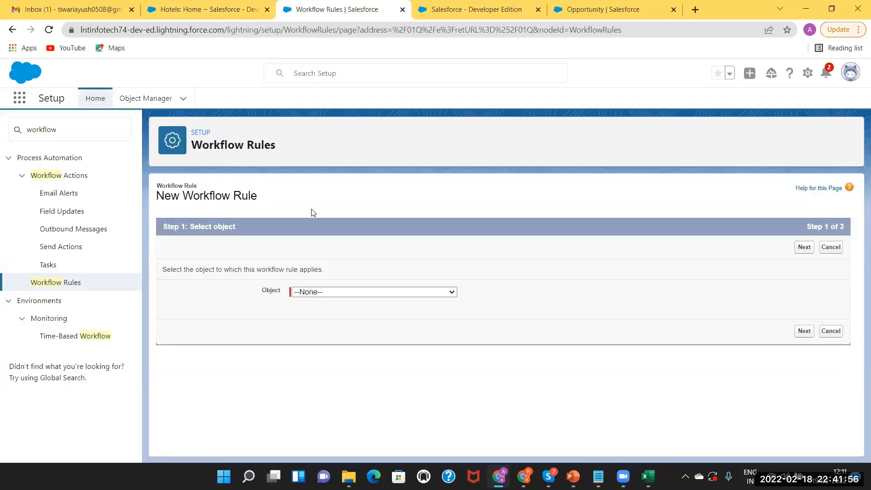
click(309, 294)
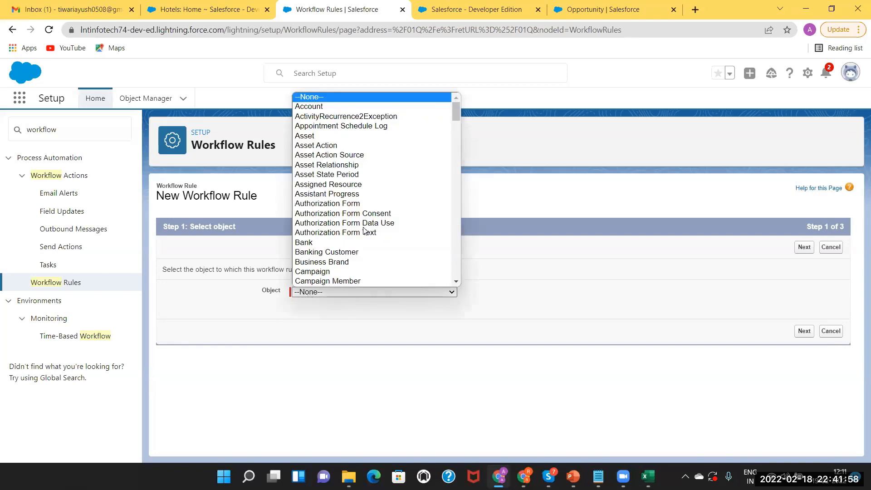
click(456, 281)
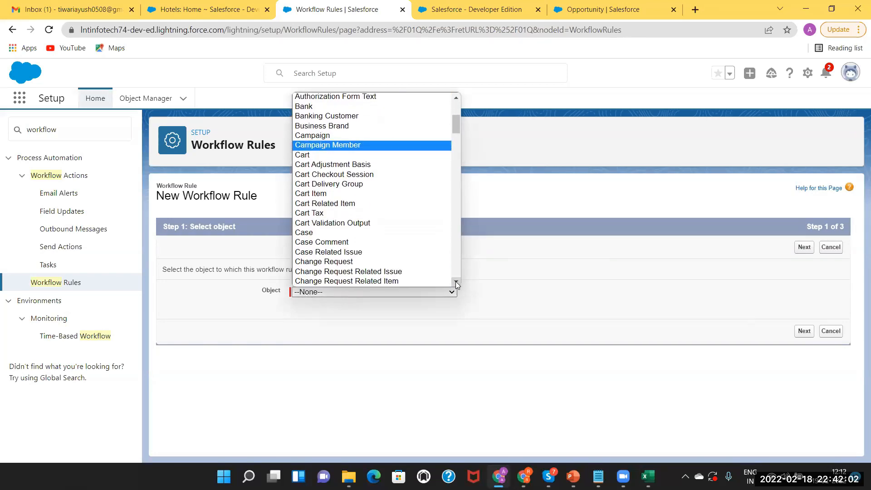
drag(456, 281, 455, 281)
click(372, 248)
key(h)
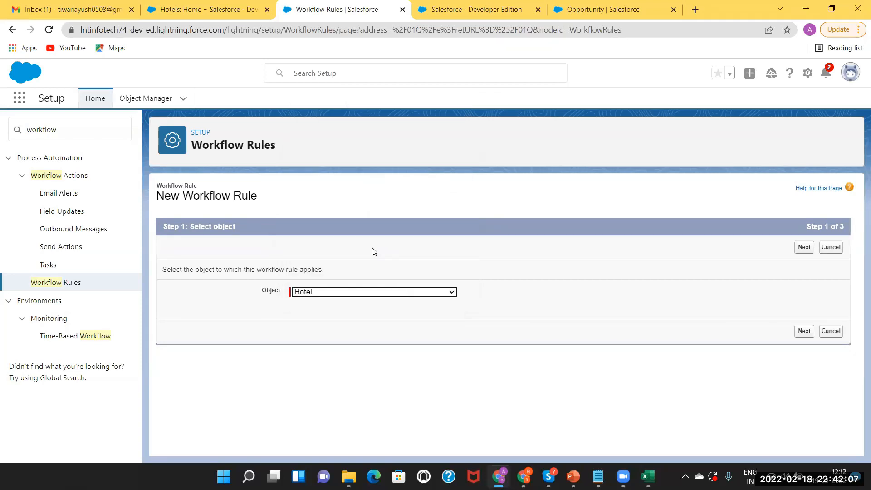
click(452, 294)
scroll(423, 285, down, 1)
click(456, 281)
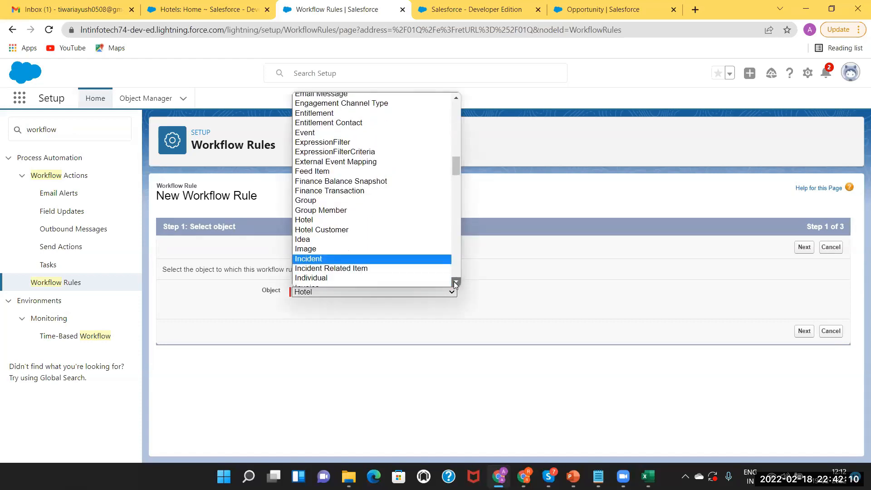
click(384, 221)
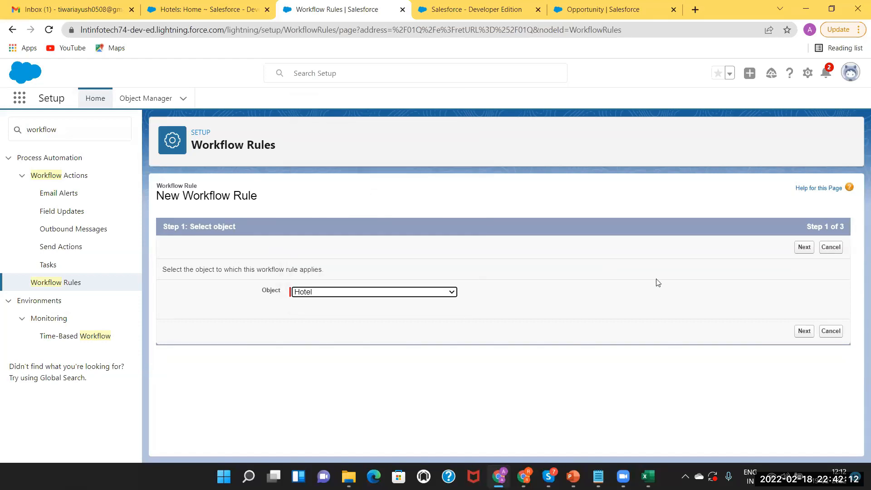
click(798, 251)
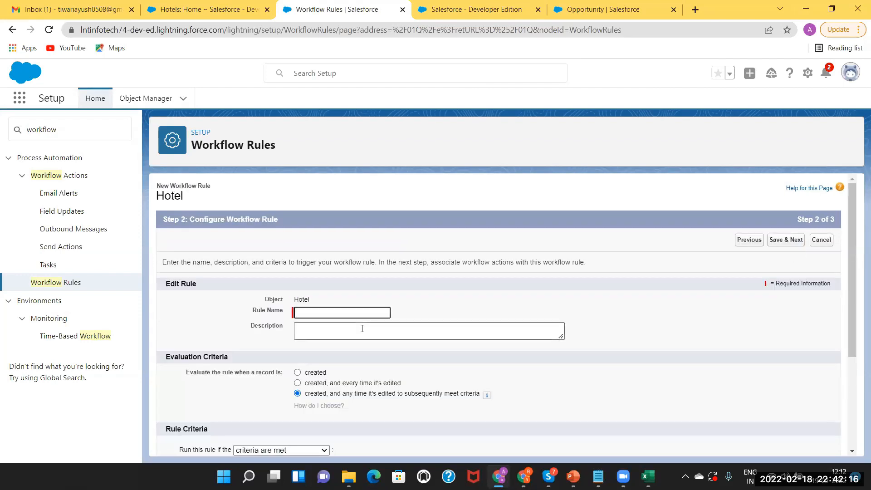
Enter EmailSentToTajCustomer as the Hotel rule's name and scroll down to the evaluation criteria.
click(331, 311)
text(EmailSen)
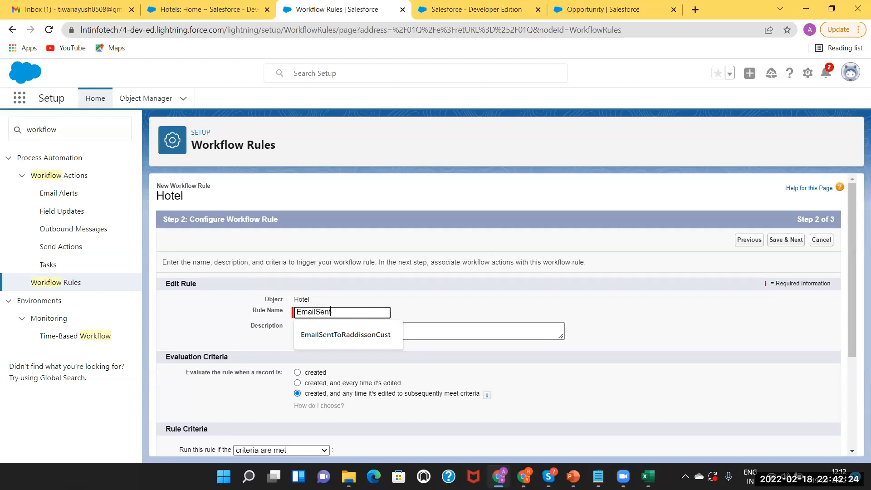
text(ToTa)
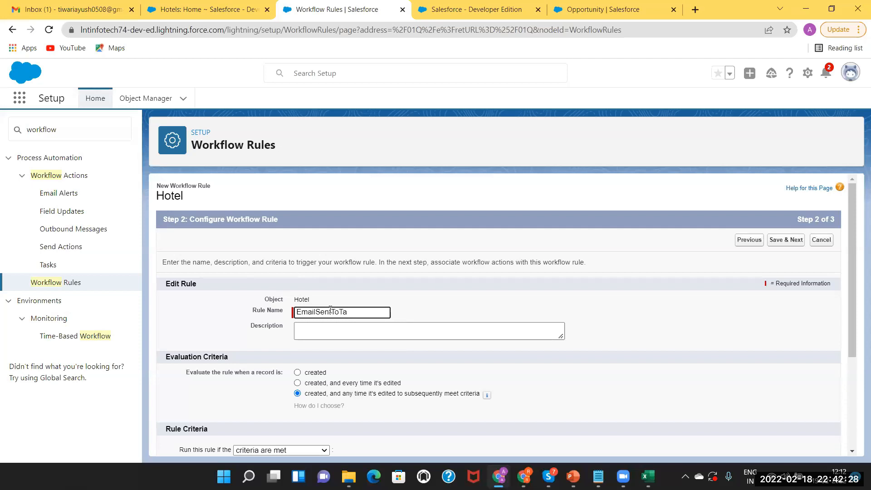
text(jCustomer)
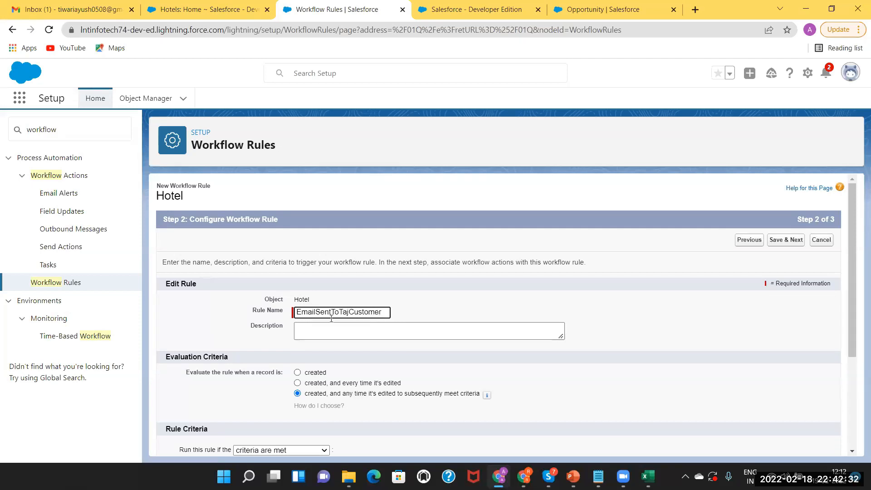
key(Tab)
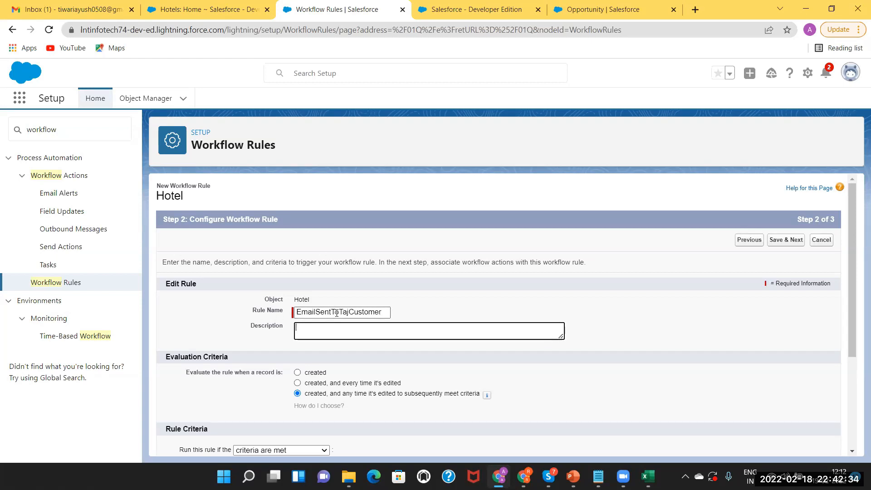
drag(852, 248, 856, 332)
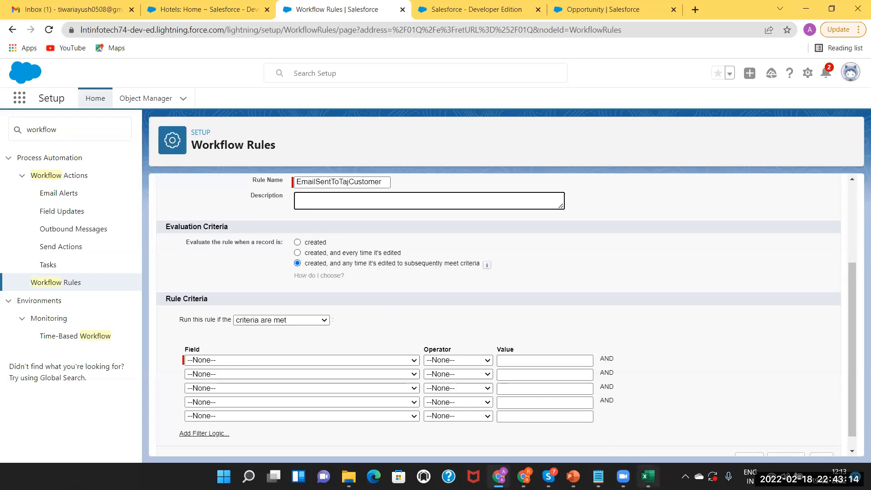
Review the K9 note and the age-16 example in the Excel notes.
click(655, 476)
click(414, 217)
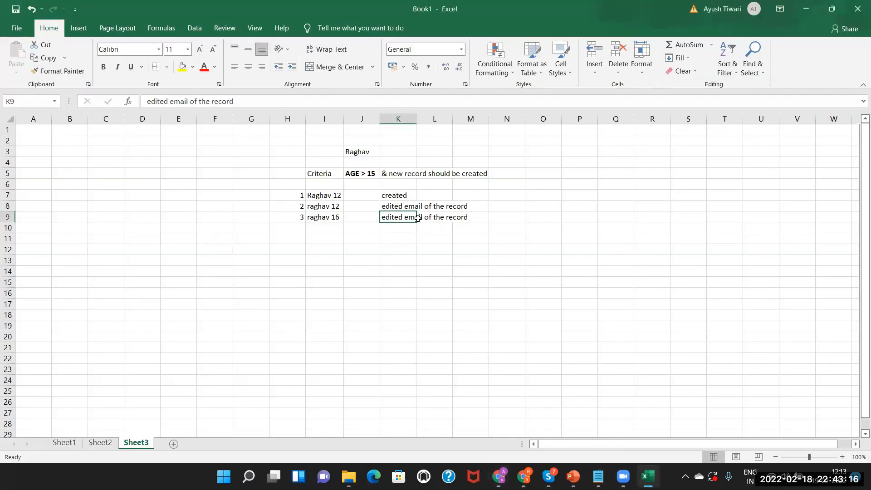
click(325, 218)
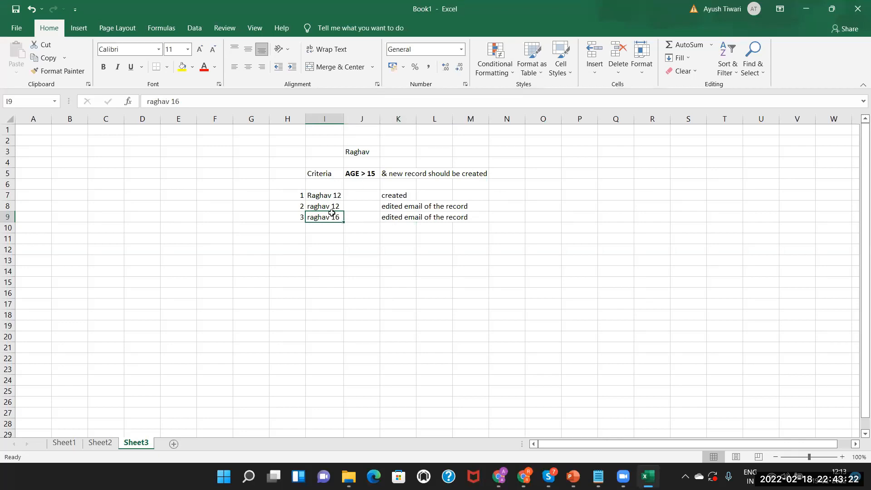
click(405, 216)
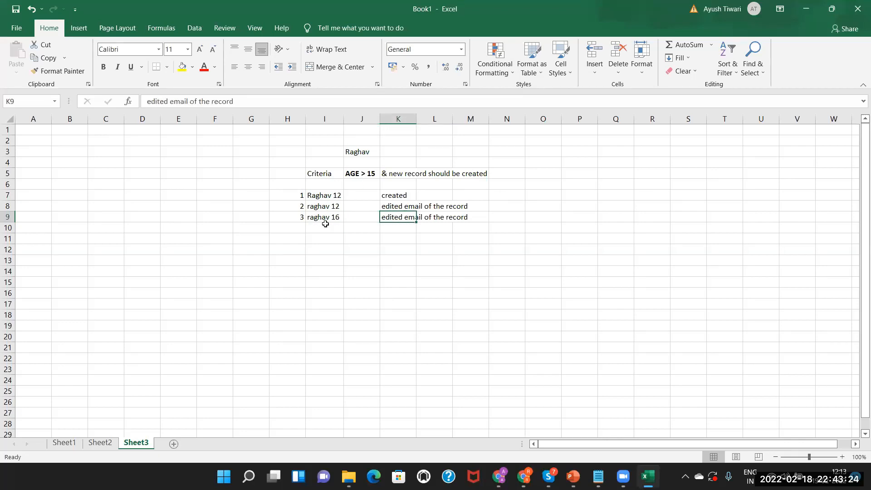
Set the rule to evaluate only when a Hotel record is created.
key(alt+Tab)
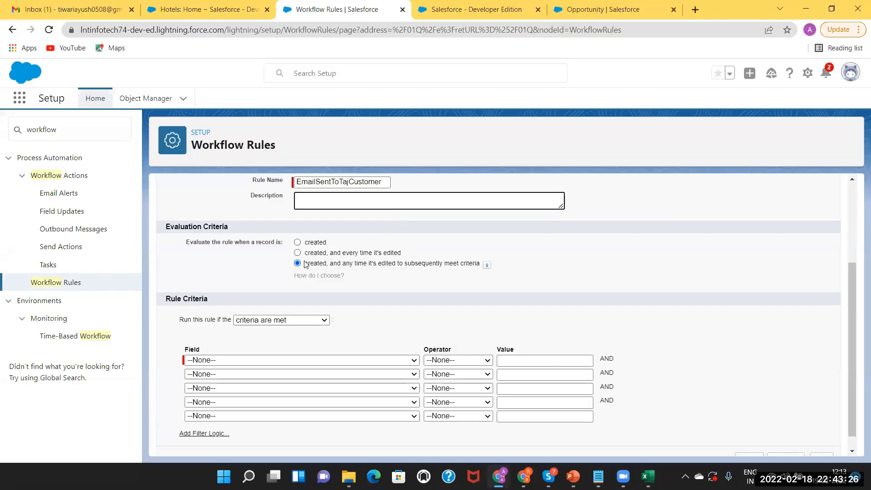
click(298, 242)
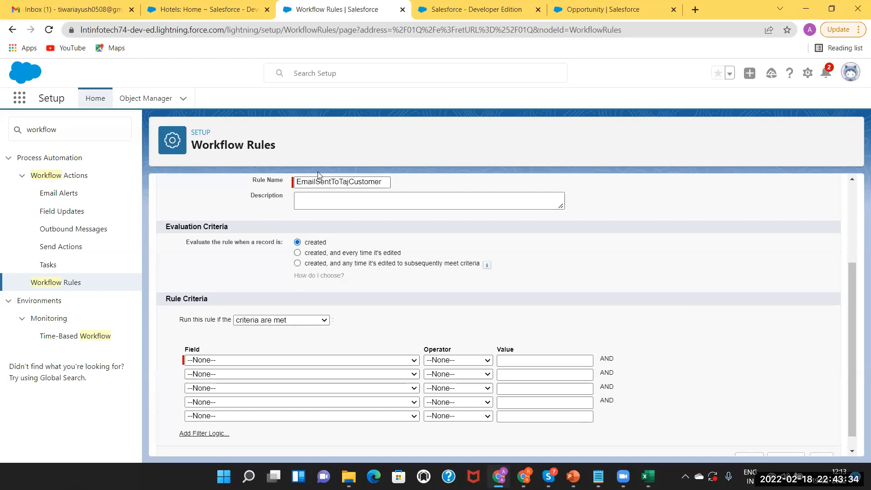
click(290, 321)
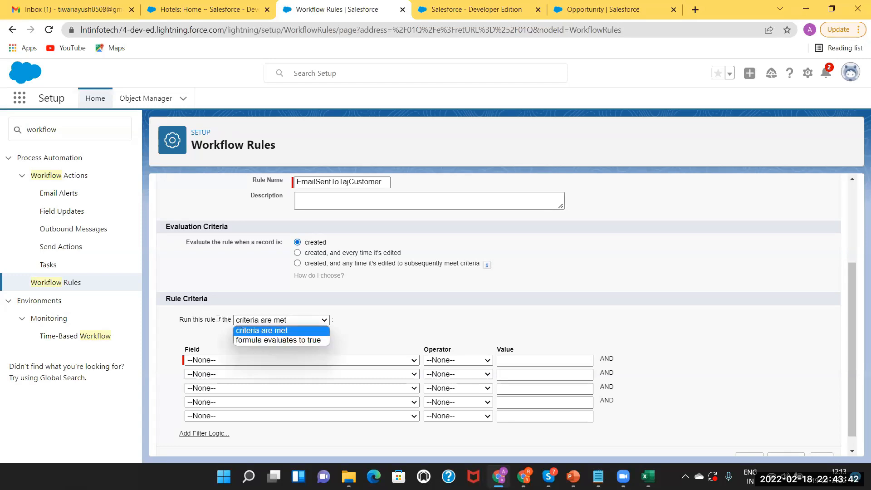
Make the rule run when the formula evaluates to true, entering 'true' as the formula.
click(295, 340)
click(214, 390)
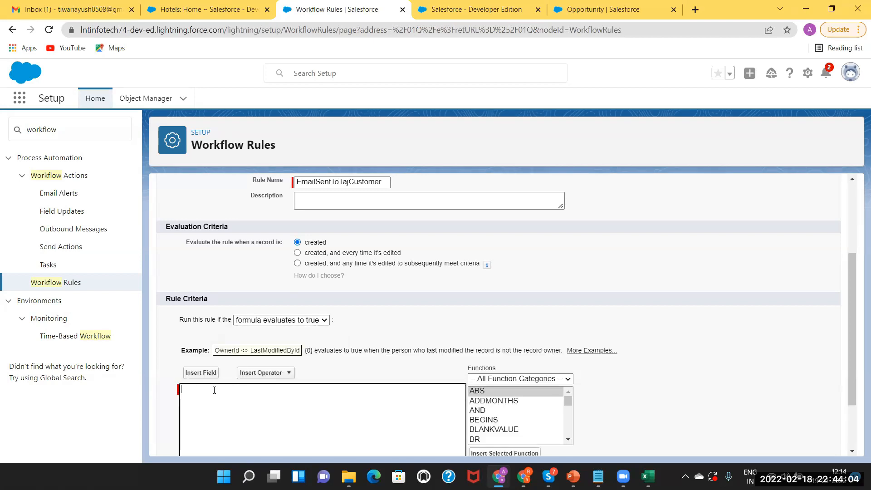
text(true)
drag(852, 269, 856, 311)
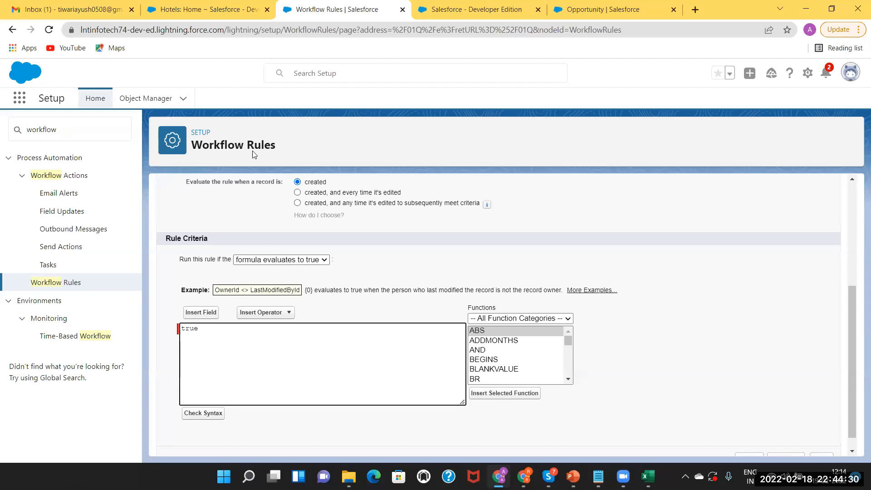
drag(208, 325, 165, 326)
key(BackSpace)
click(289, 262)
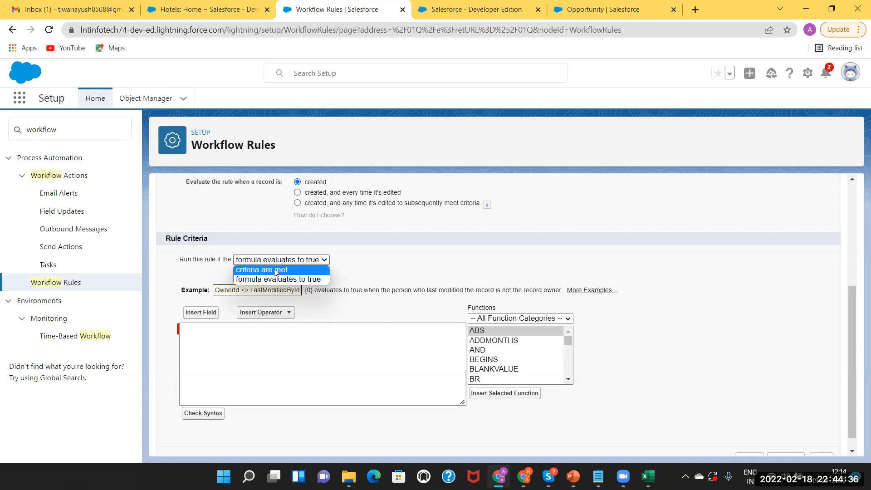
click(274, 270)
click(263, 309)
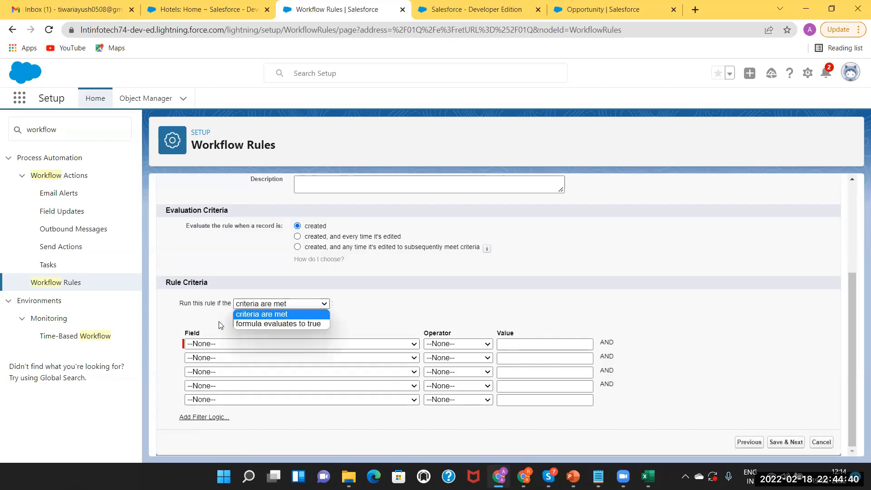
click(258, 324)
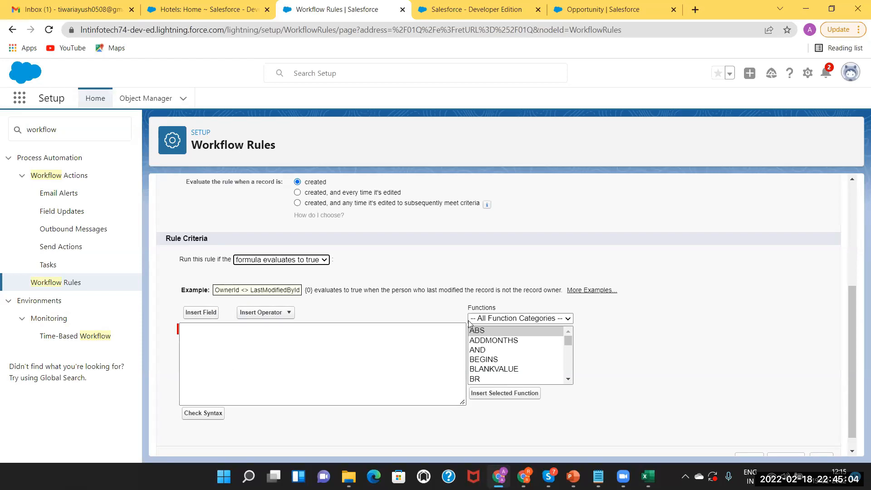
click(568, 379)
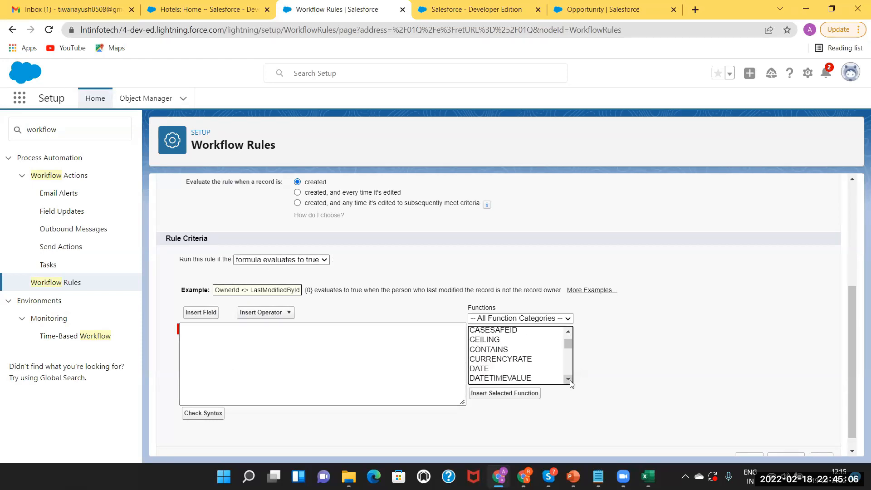
scroll(570, 383, down, 4)
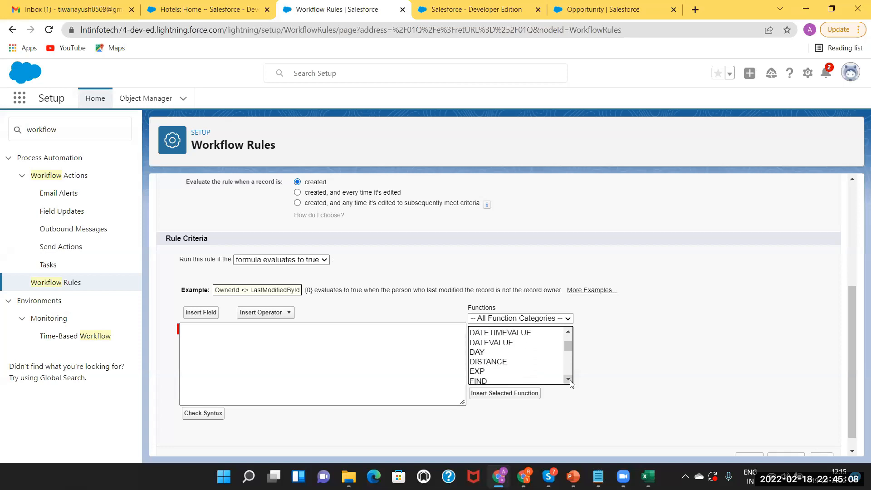
scroll(571, 384, down, 4)
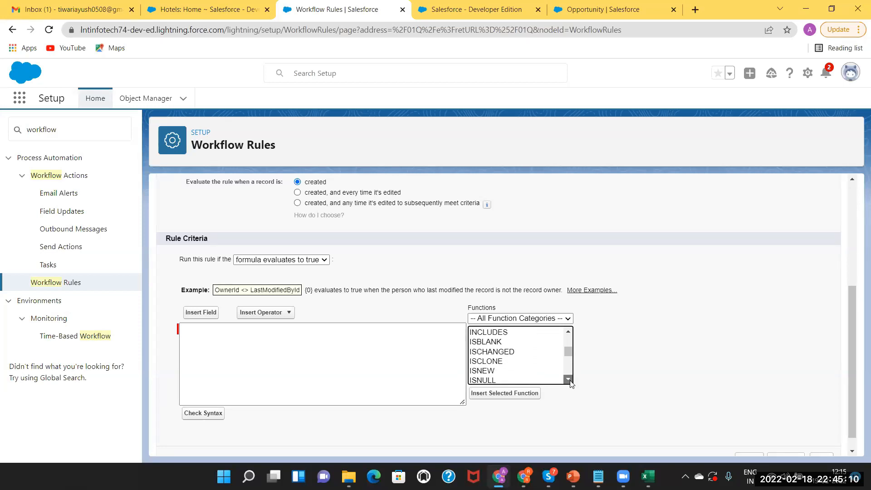
scroll(571, 384, down, 2)
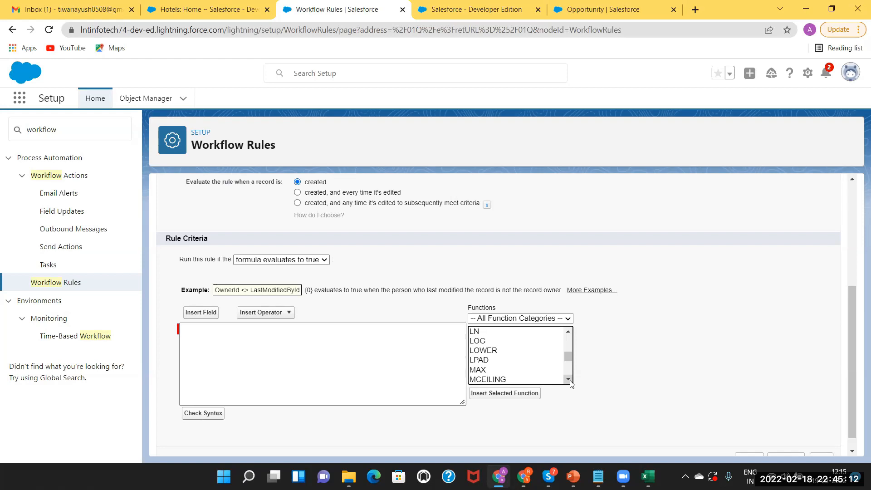
click(260, 338)
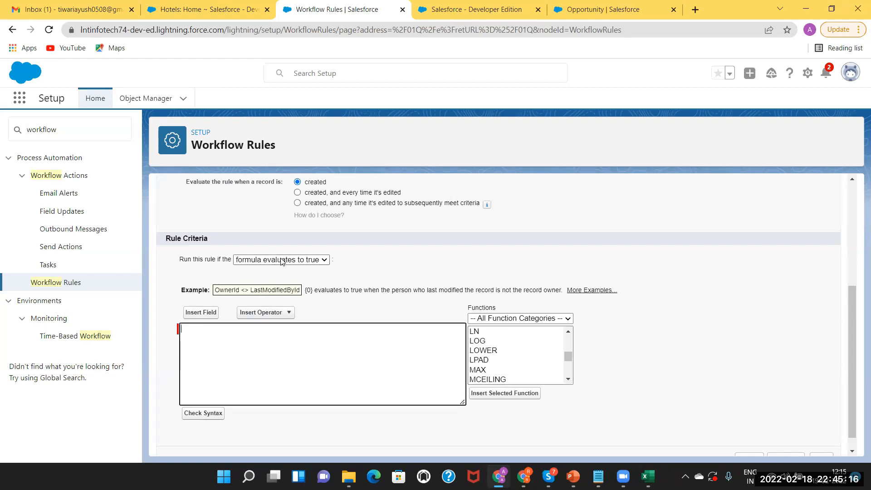
click(206, 313)
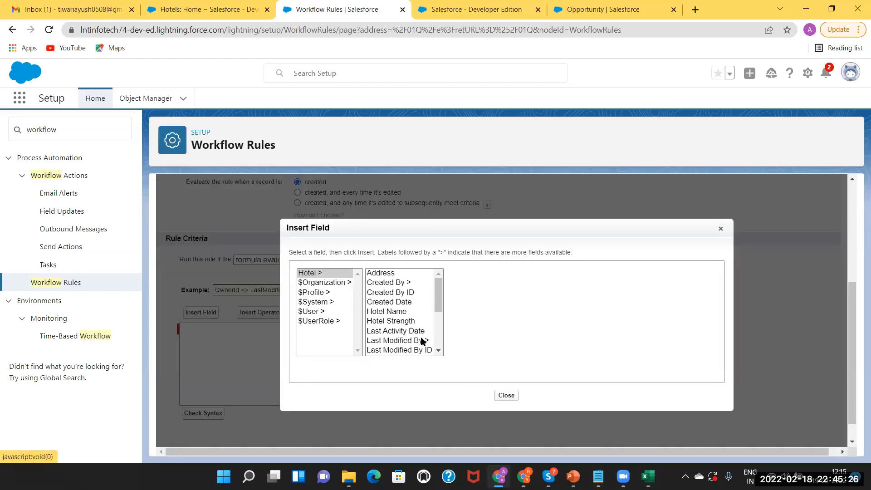
click(396, 322)
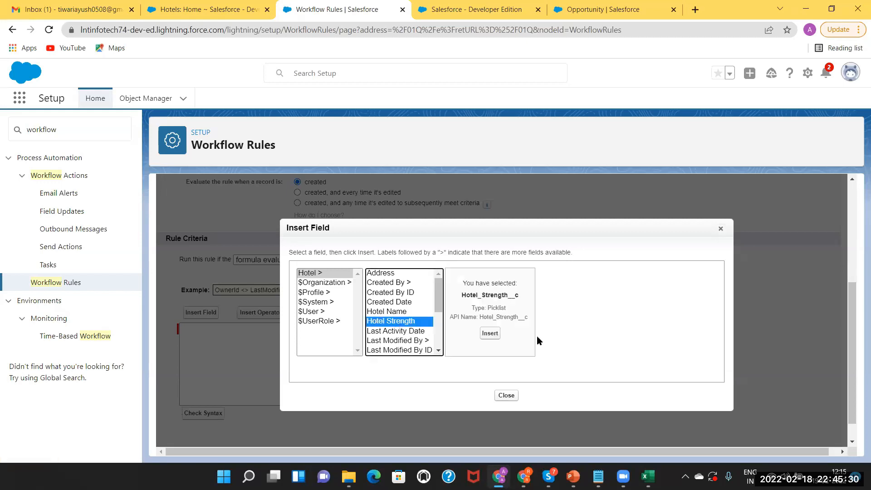
click(490, 333)
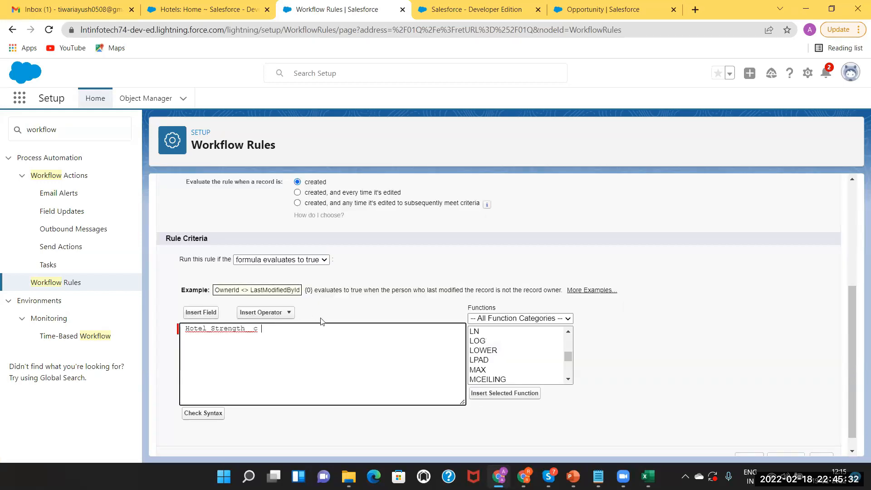
click(286, 313)
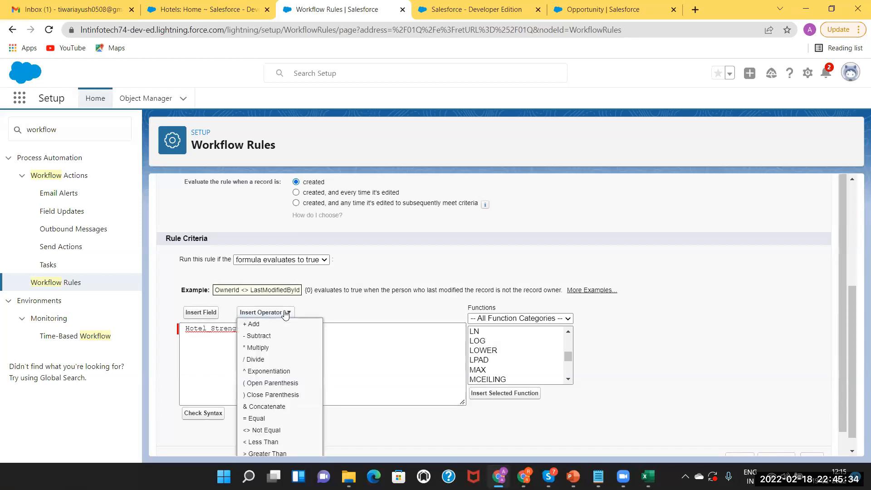
click(258, 419)
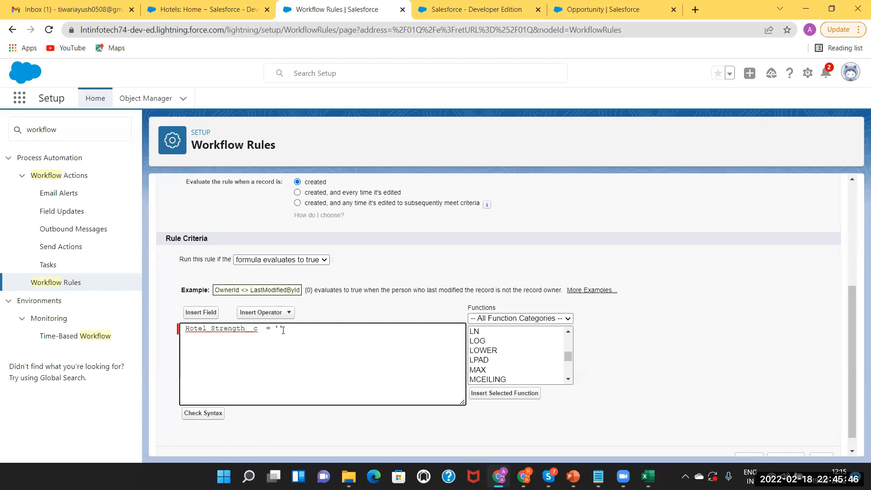
text(Lower)
drag(304, 329, 173, 330)
key(BackSpace)
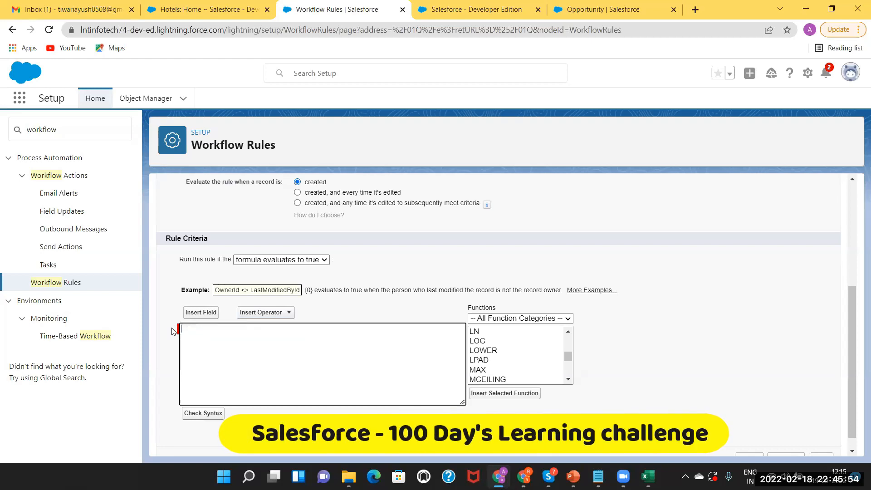
Set the rule to fire when Hotel: Hotel Name equals Taj, then Save & Next.
click(262, 261)
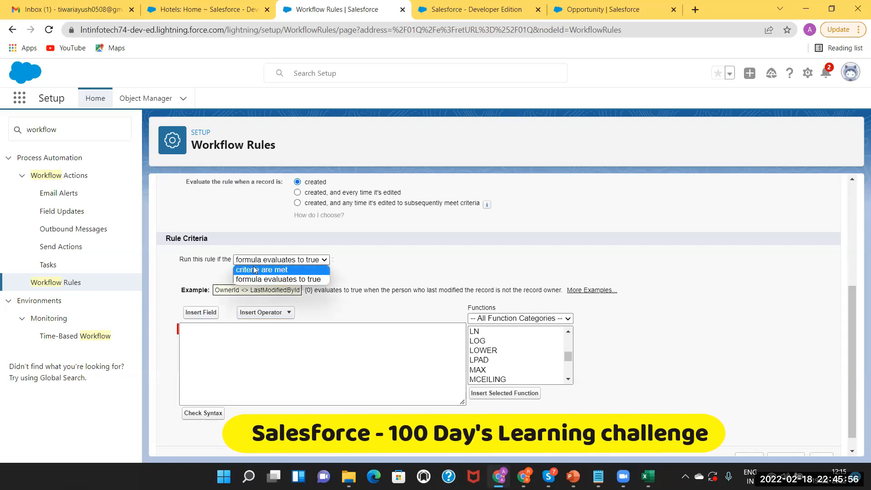
click(255, 268)
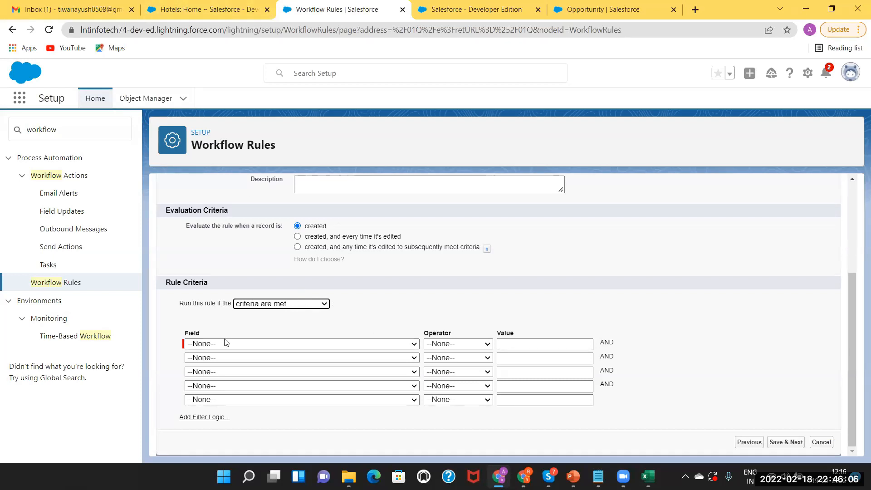
click(237, 345)
scroll(301, 270, down, 1)
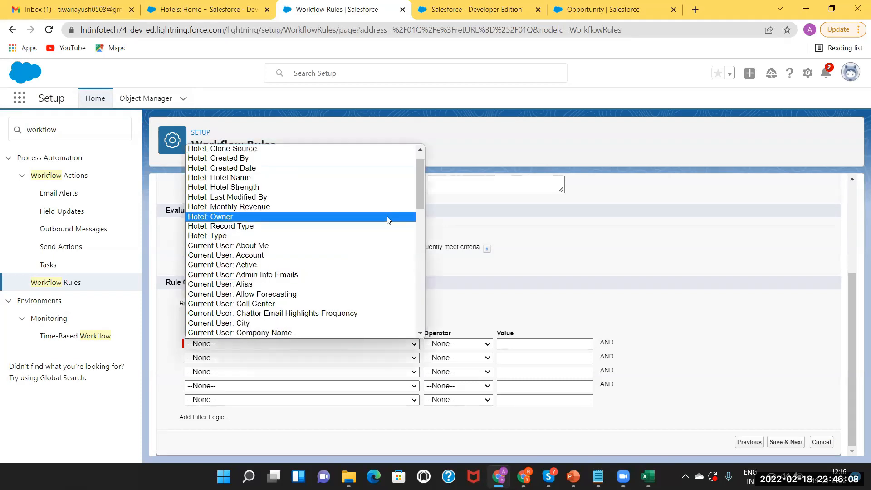
click(328, 177)
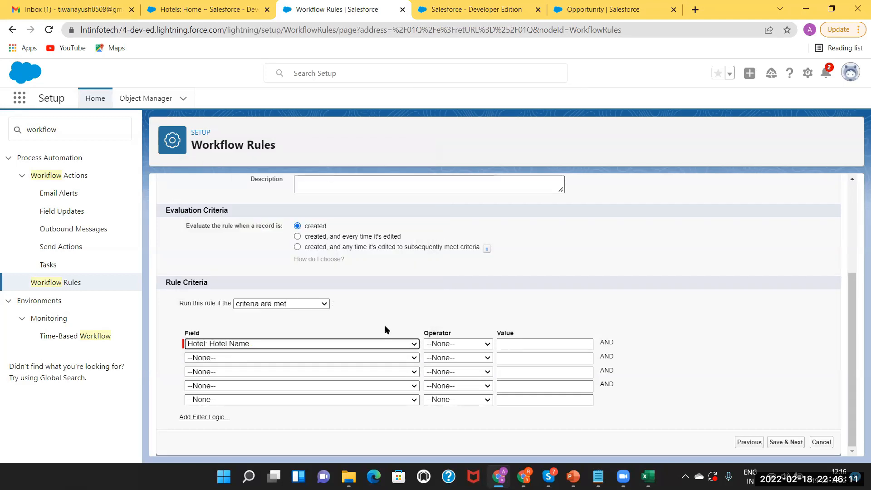
click(465, 343)
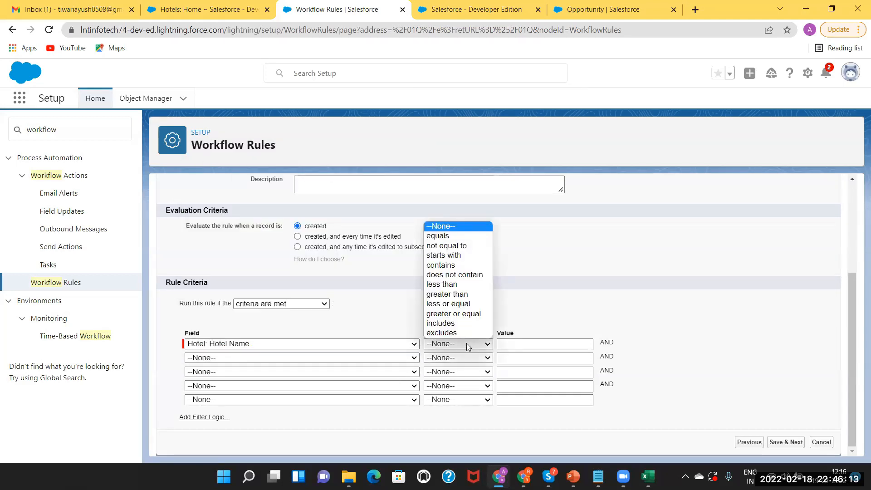
click(446, 236)
click(539, 341)
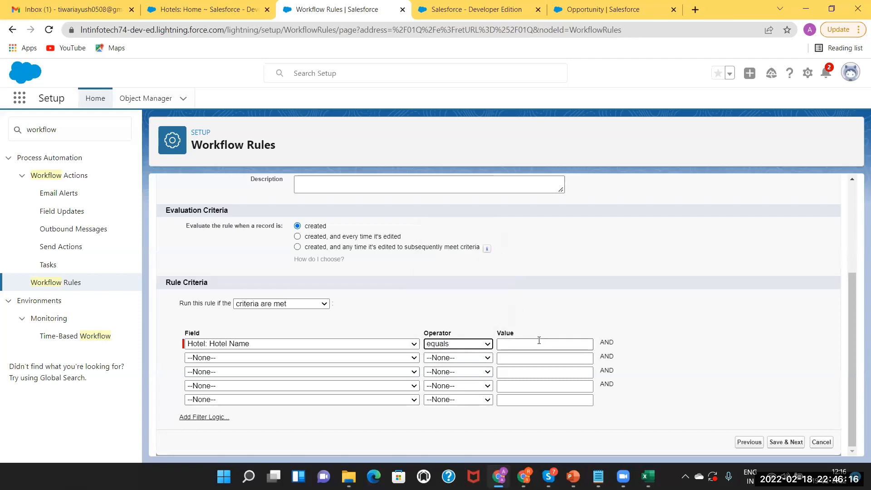
text(Taj)
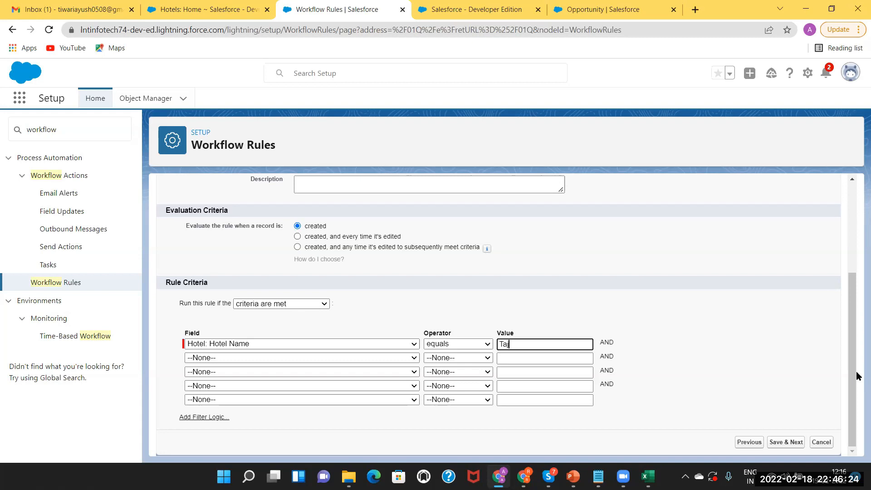
drag(852, 370, 854, 464)
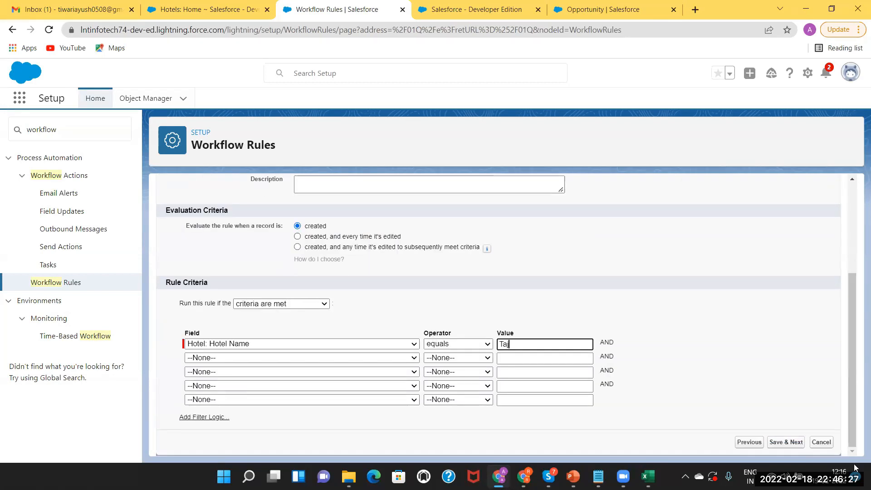
click(783, 446)
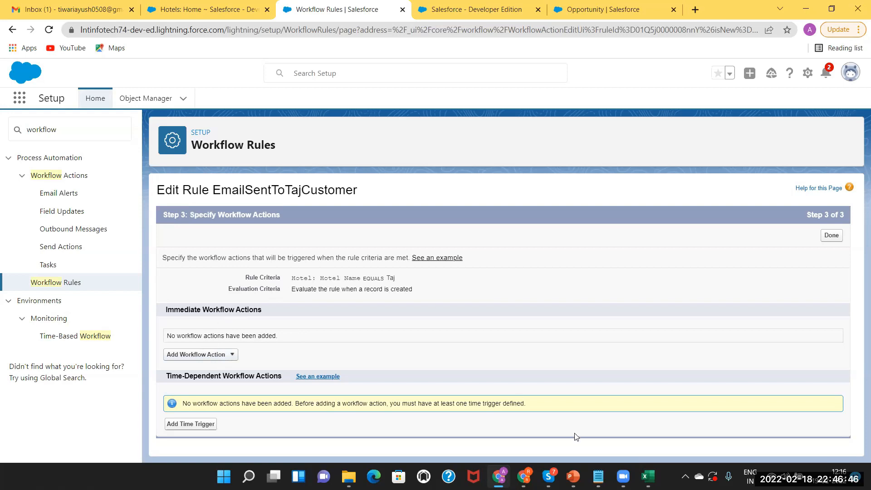
click(573, 476)
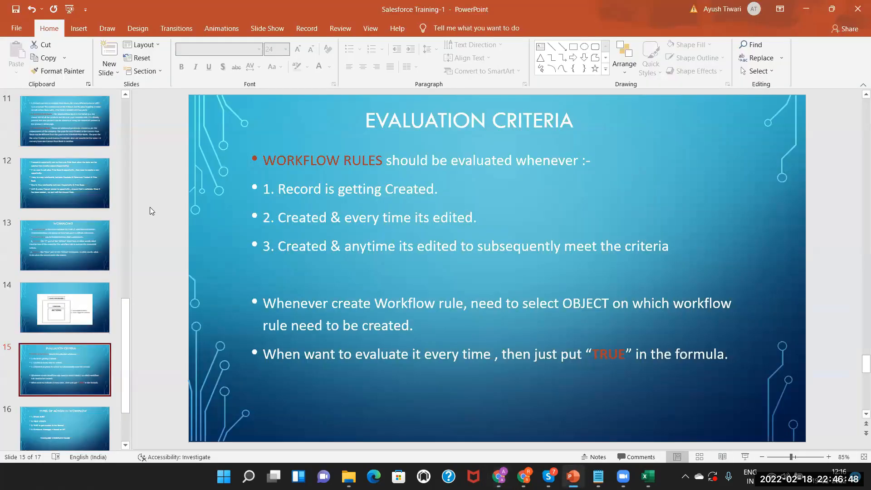
click(62, 239)
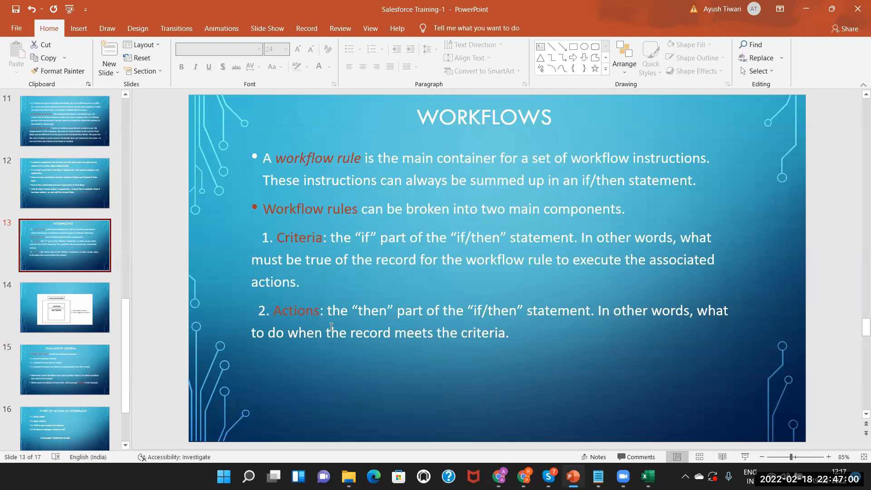
click(59, 374)
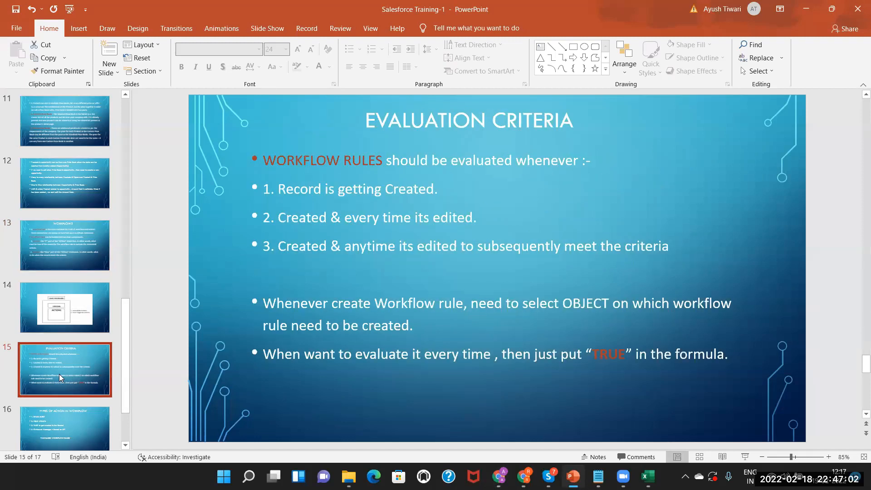
click(62, 420)
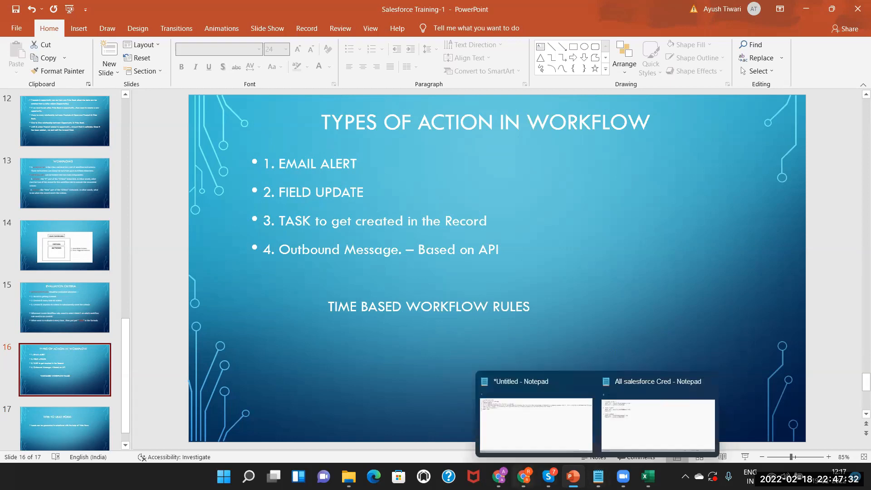
mouse_move(524, 476)
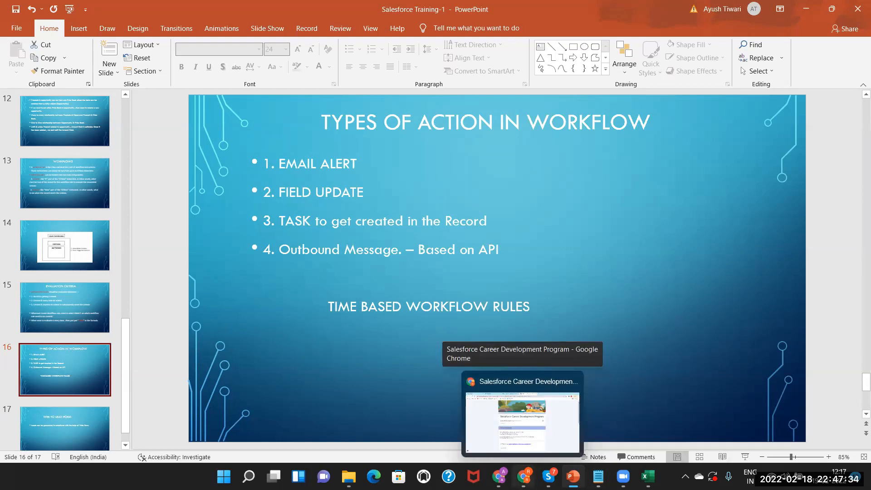
click(500, 476)
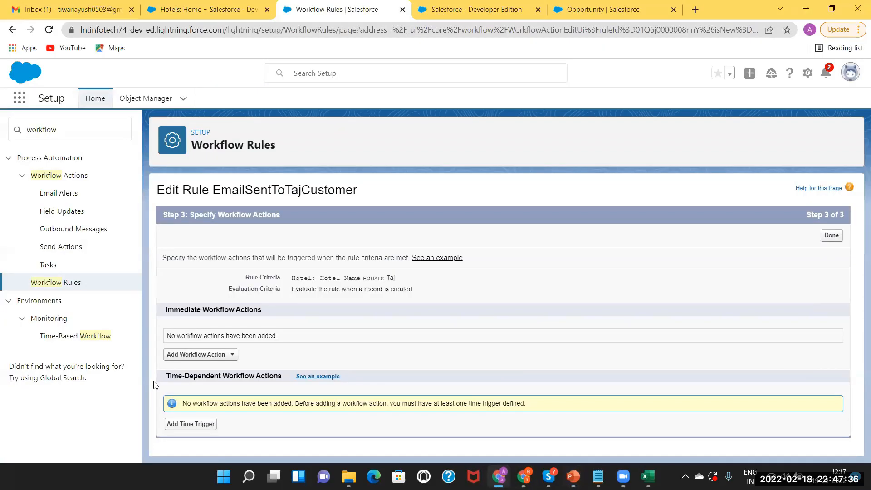
Add a new email alert with description and unique name SendEmailToTajCust.
click(196, 355)
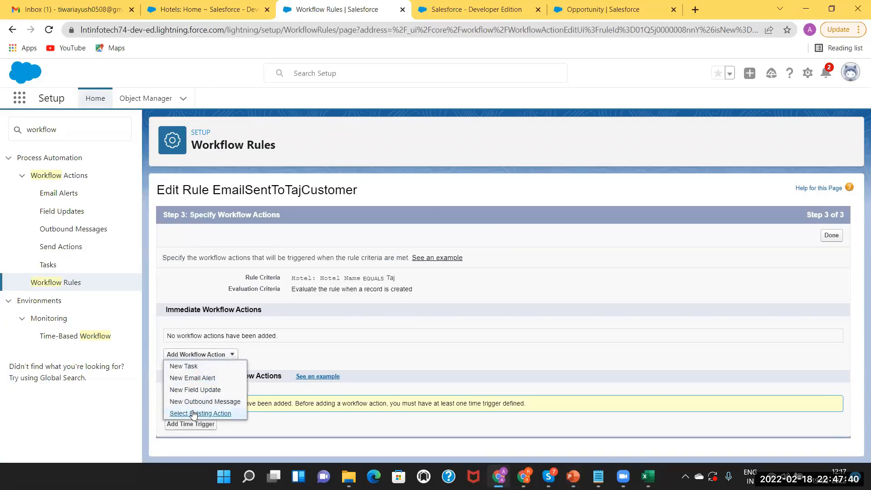
click(188, 379)
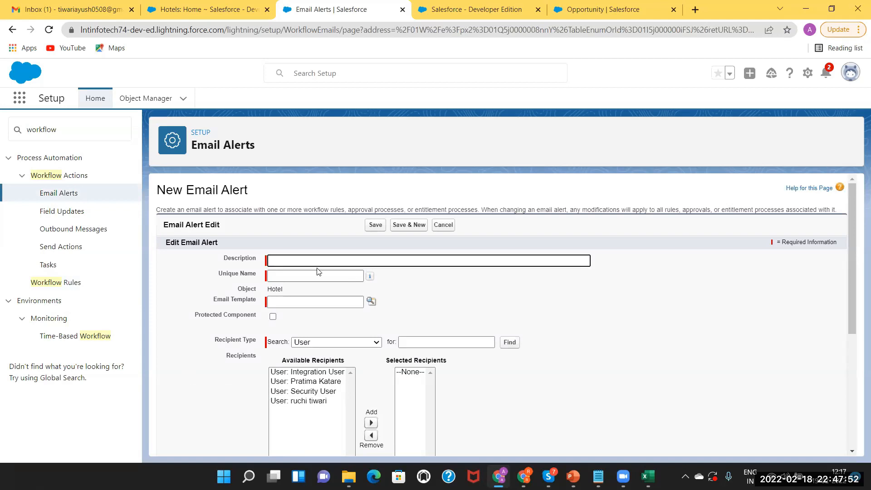
click(289, 260)
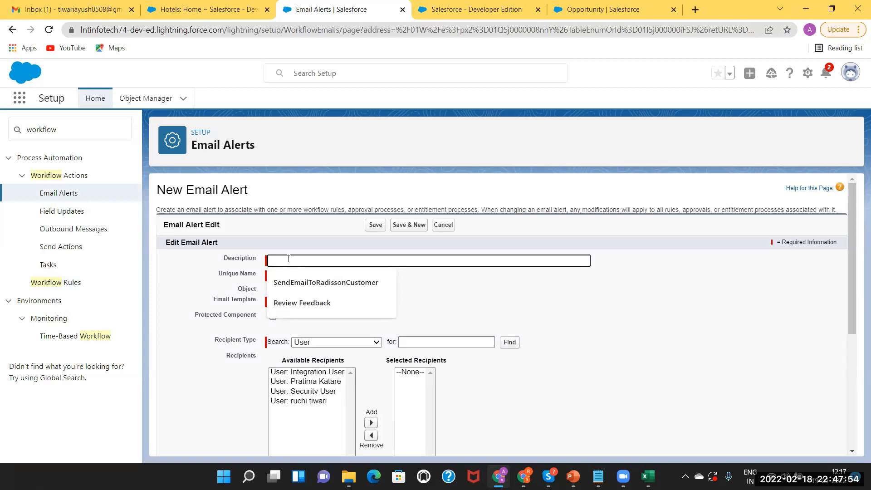
text(Send)
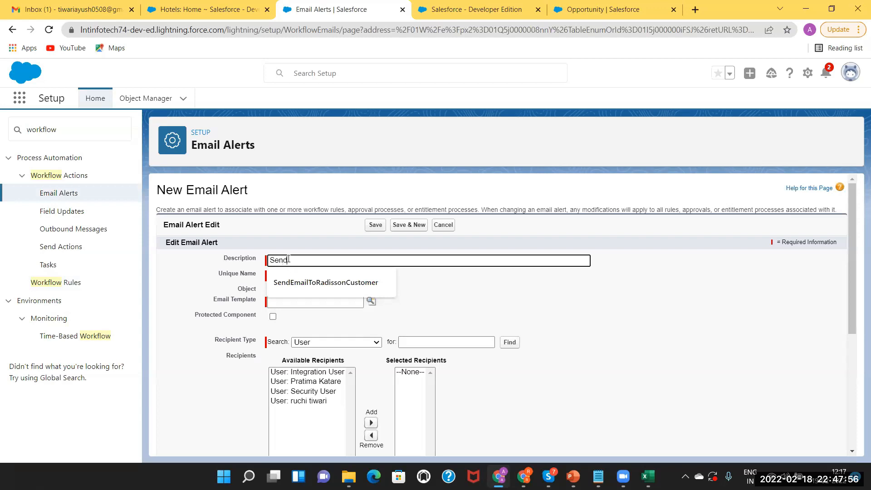
text(EmailToTajCust)
click(285, 275)
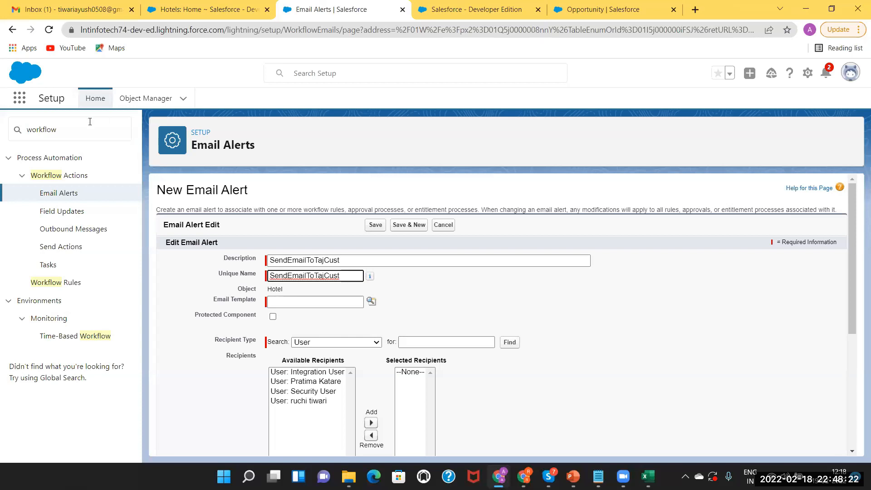
click(462, 9)
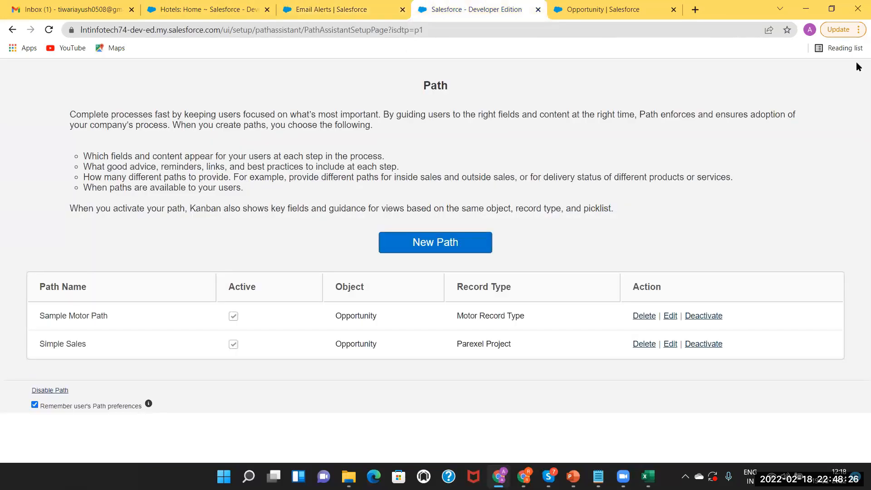
Close the Path setup page and find Lightning Email Templates via Quick Find 'email templ'.
click(538, 10)
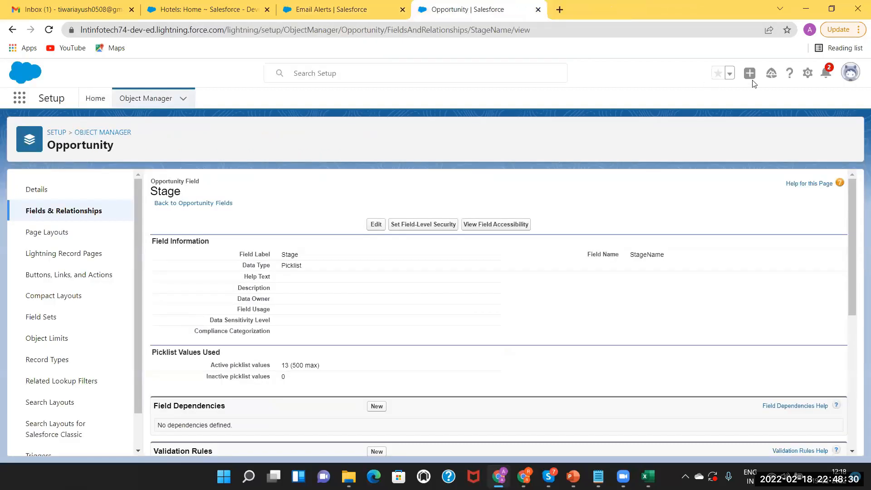
click(53, 133)
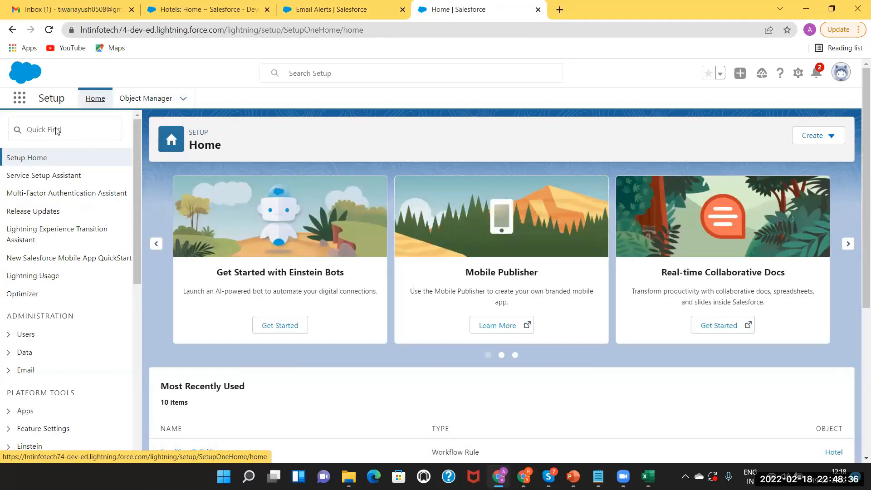
click(56, 131)
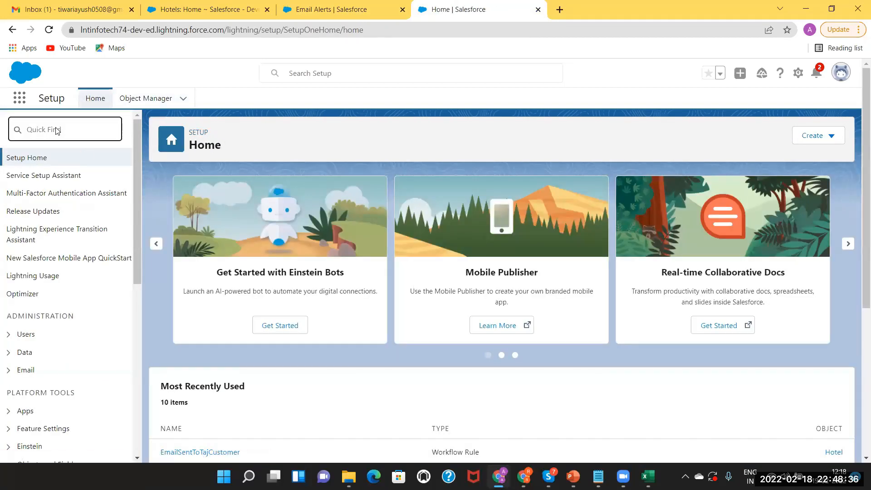
text(email)
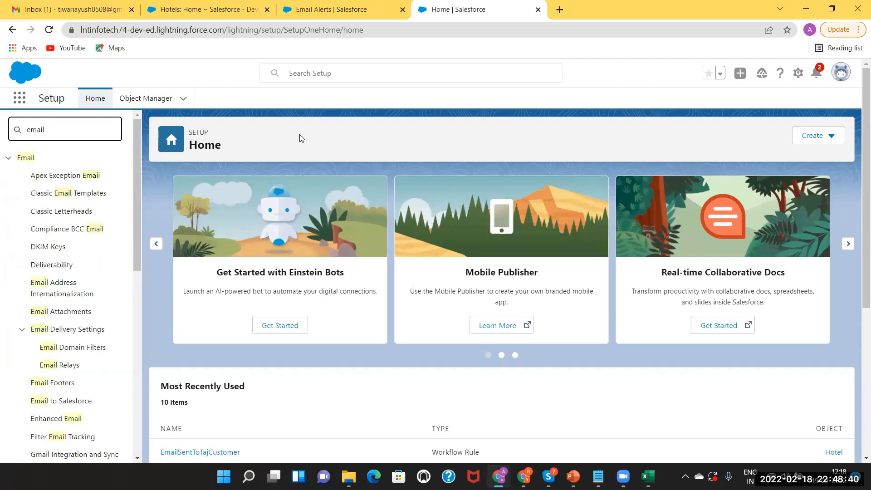
text( templ)
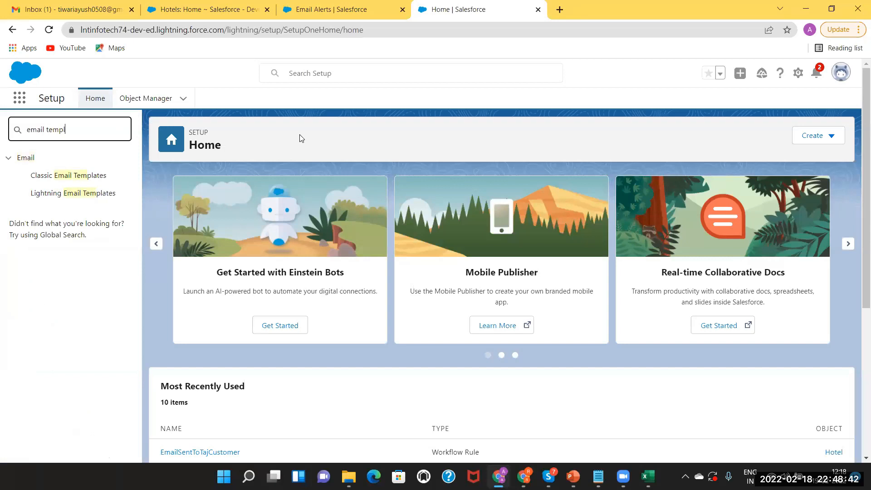
click(53, 194)
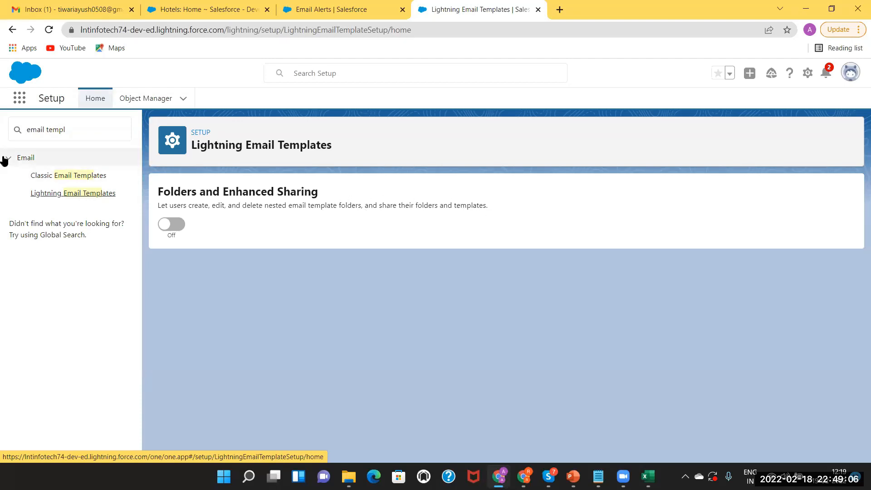
From Classic Email Templates, create a new template with the Text type and continue to Step 2.
click(72, 177)
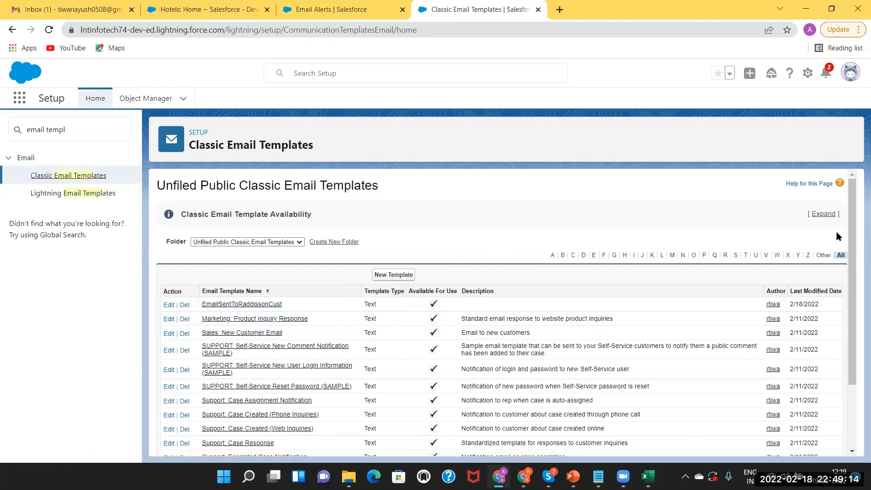
click(393, 275)
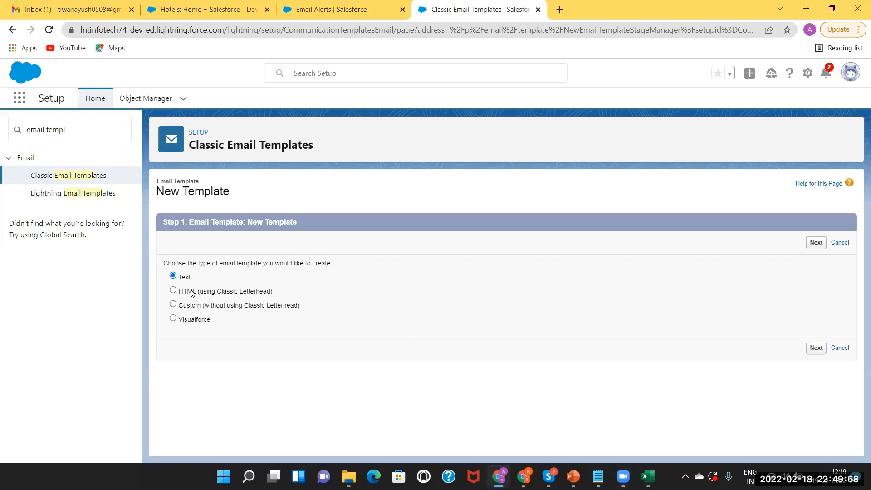
click(813, 348)
click(815, 348)
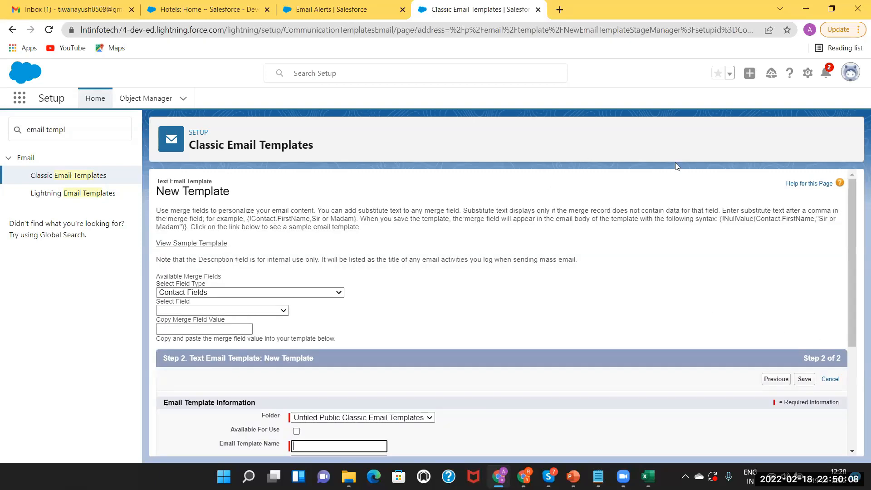
drag(852, 221, 858, 277)
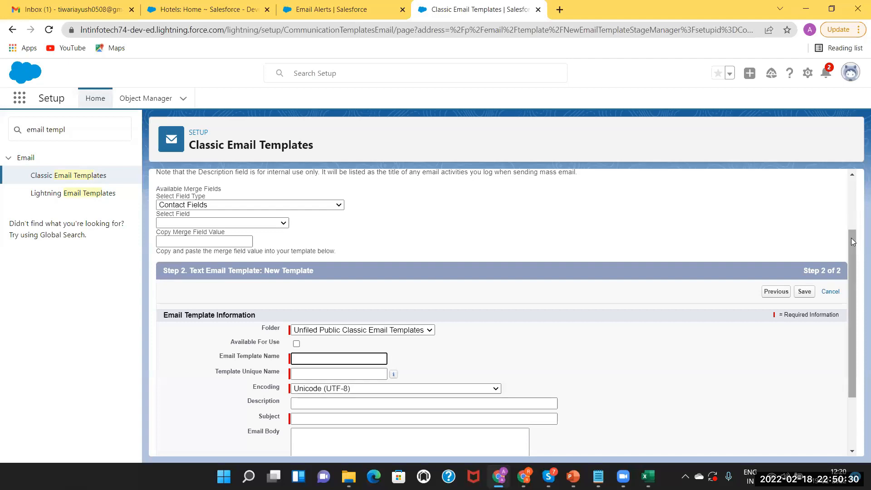
drag(854, 241, 852, 293)
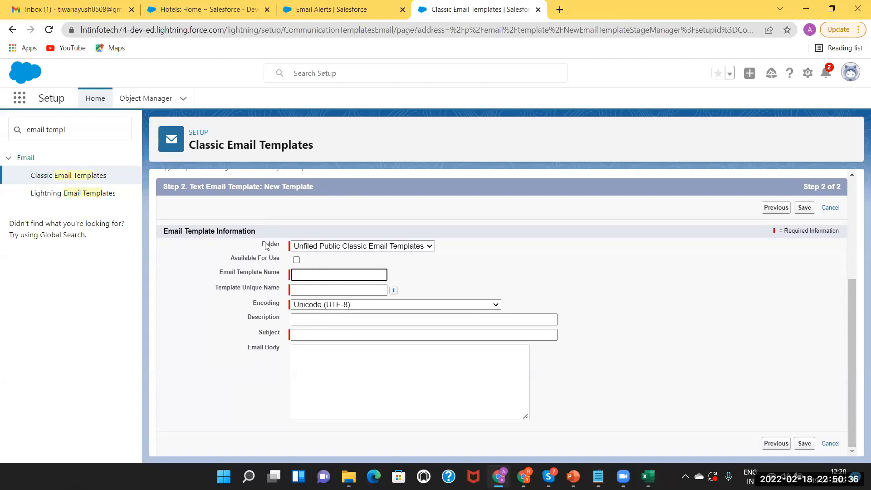
click(335, 248)
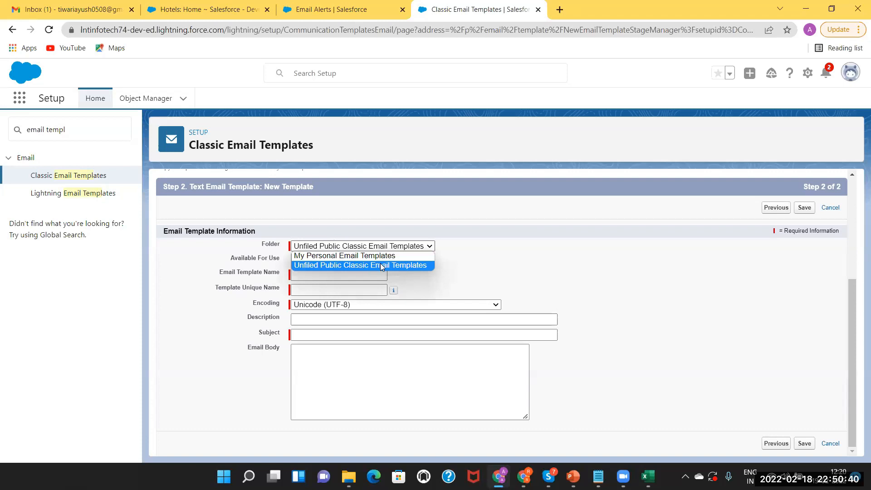
click(472, 263)
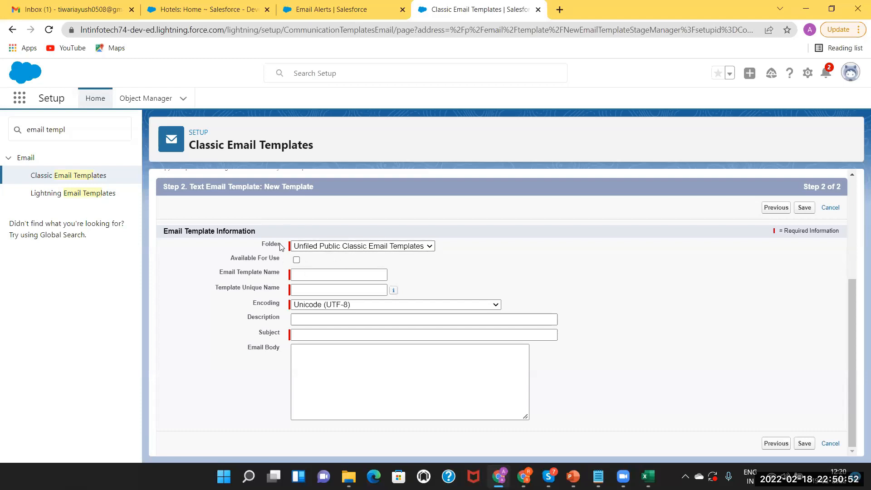
click(326, 247)
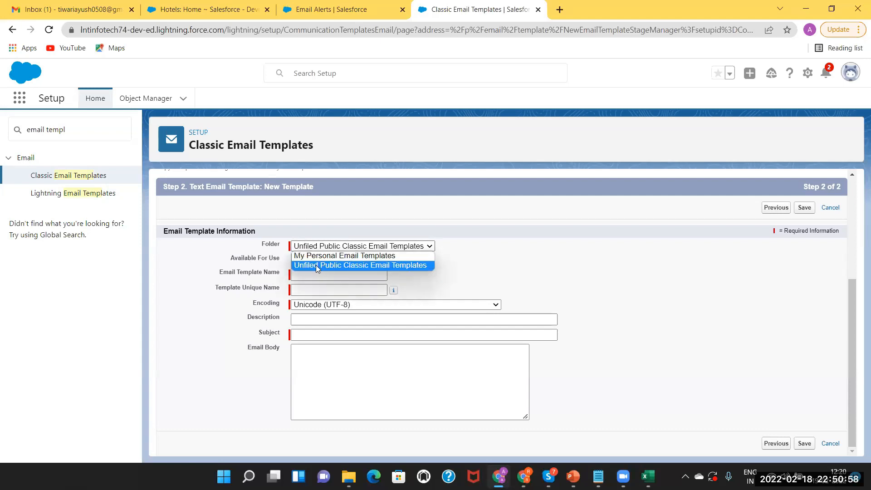
click(461, 265)
click(375, 248)
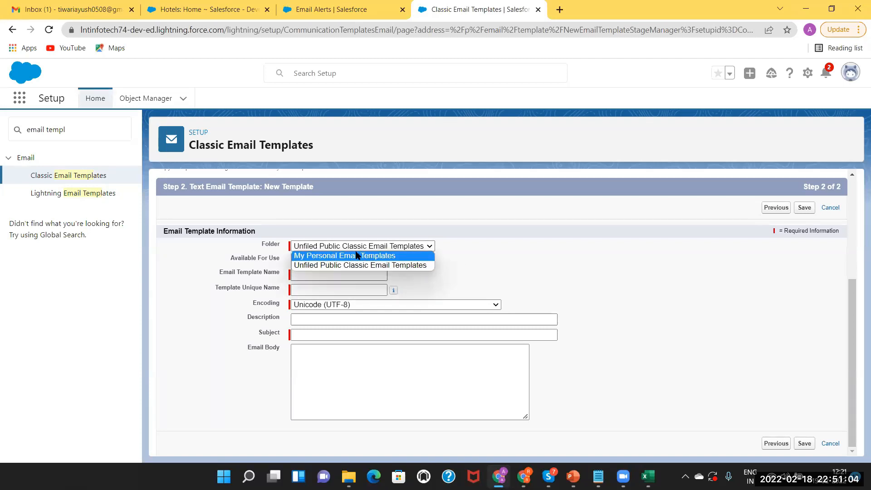
click(389, 264)
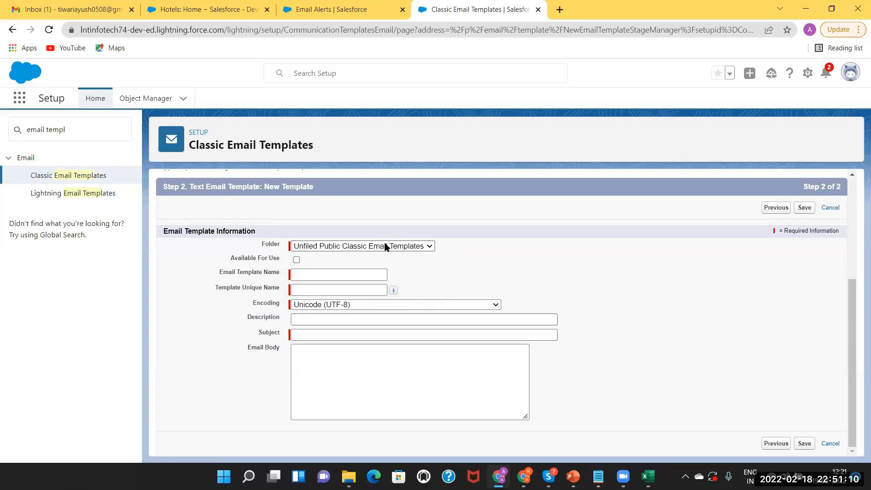
Name the template 'Taj Customer Notification' (unique name Taj_Customer_Notification) with UTF-8 encoding.
click(324, 277)
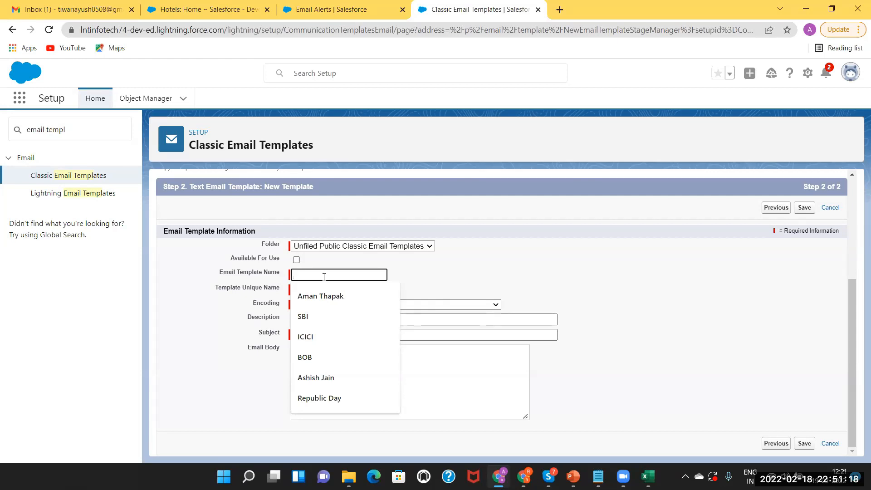
text(Se)
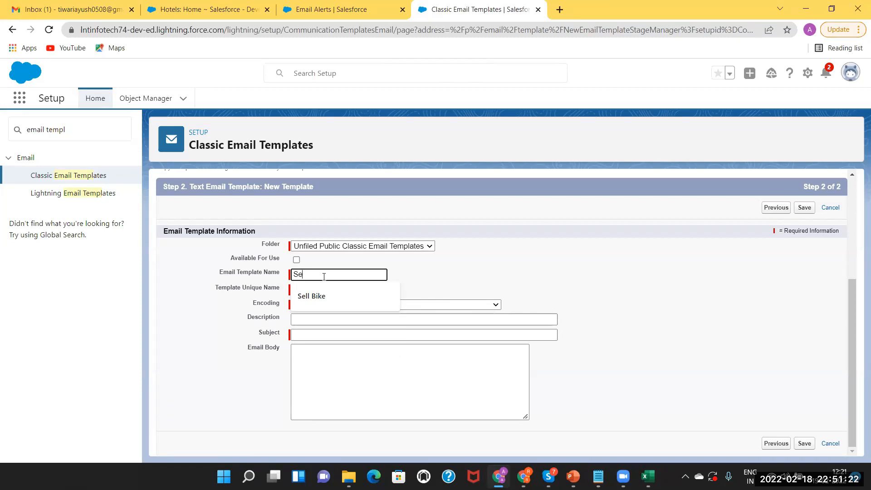
key(BackSpace)
key(BackSpace)
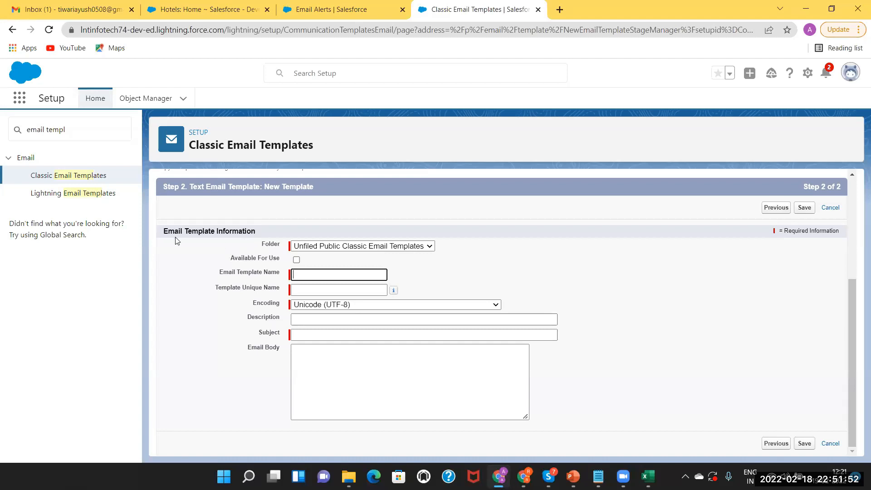
click(298, 273)
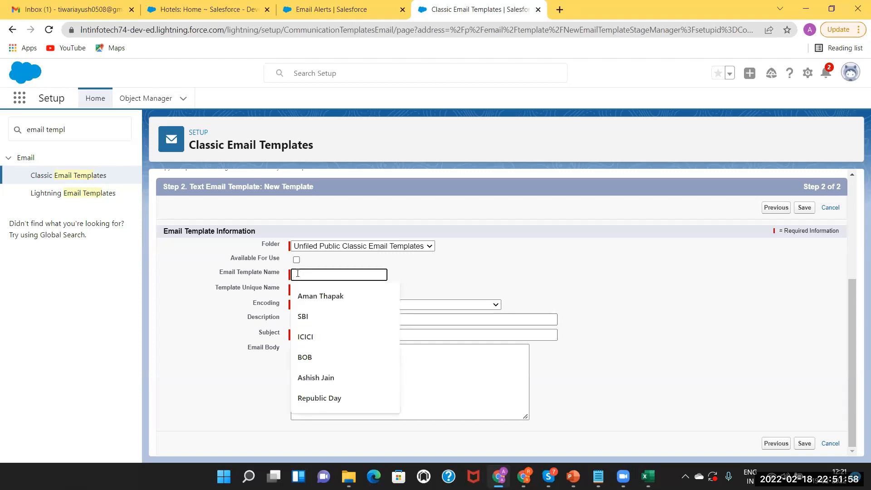
text(Taj )
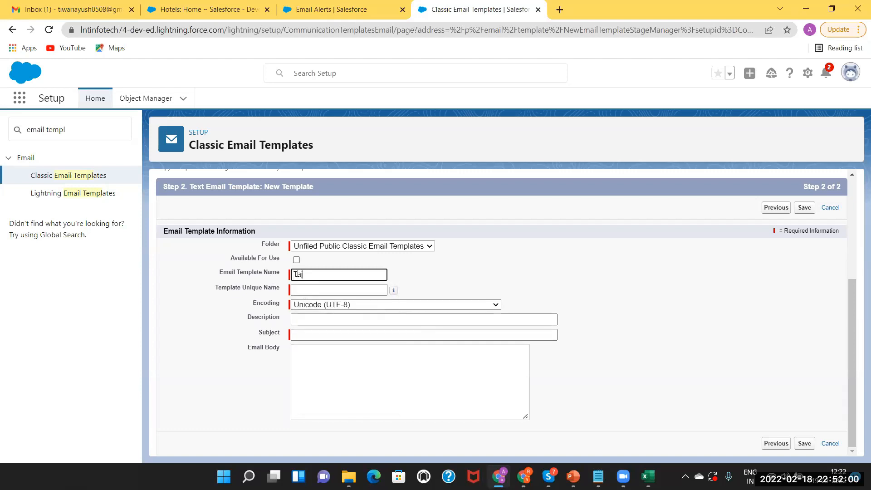
text(Customer Notification)
click(303, 290)
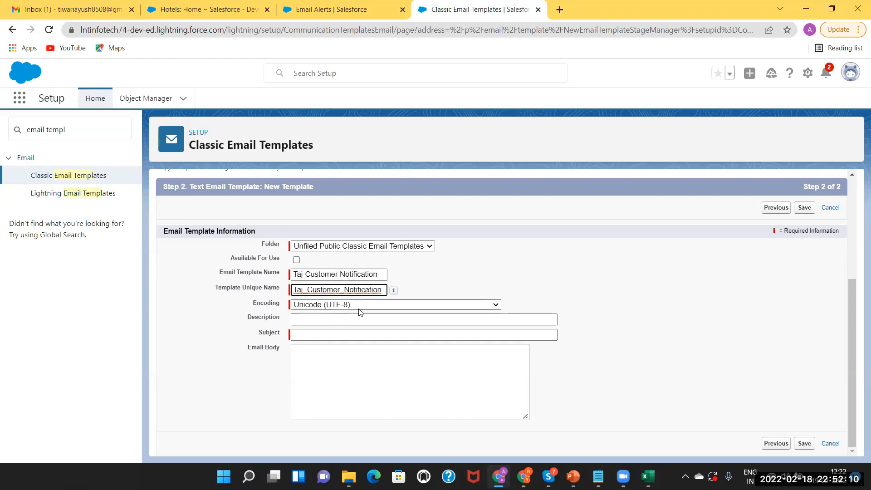
click(372, 304)
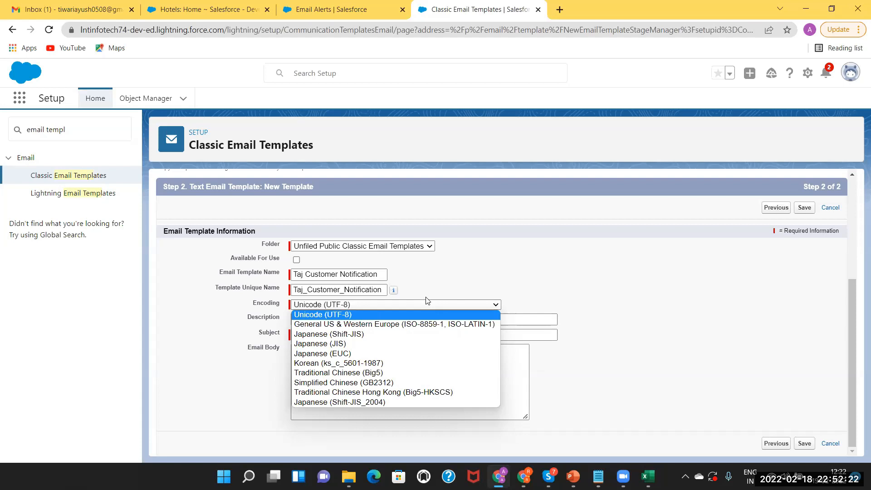
click(435, 271)
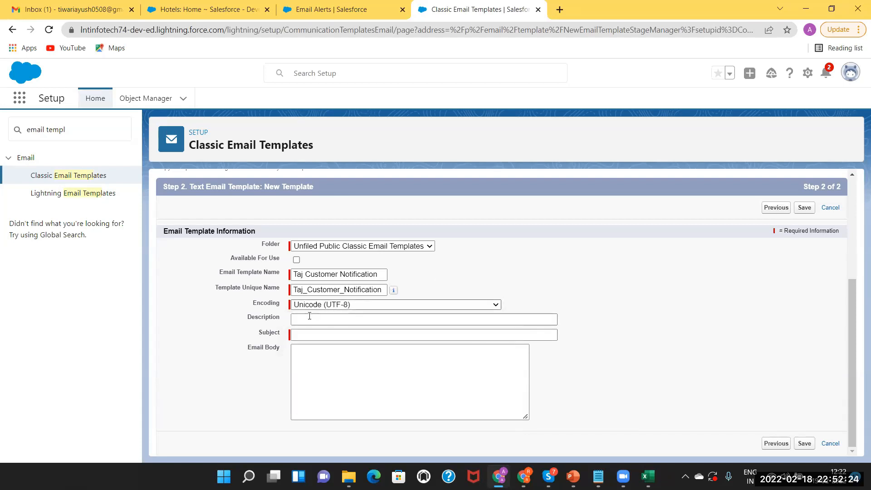
Enter 'Celebration at Taj' as the email subject.
click(316, 335)
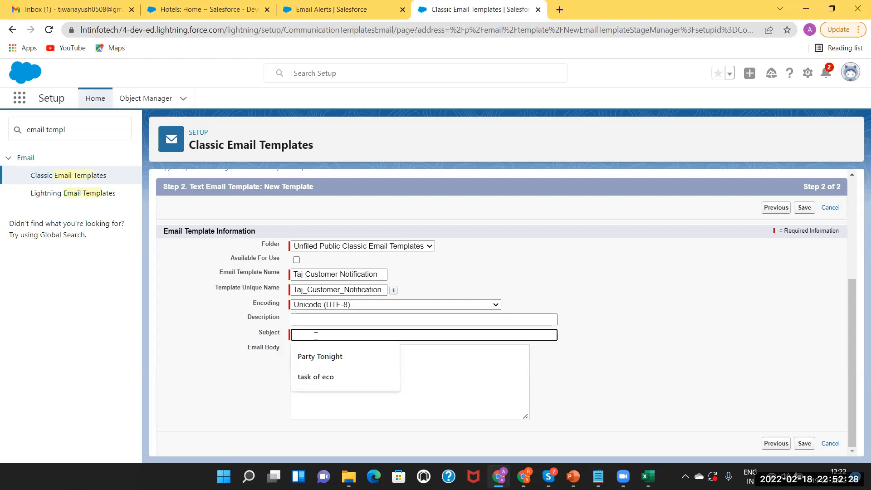
click(319, 361)
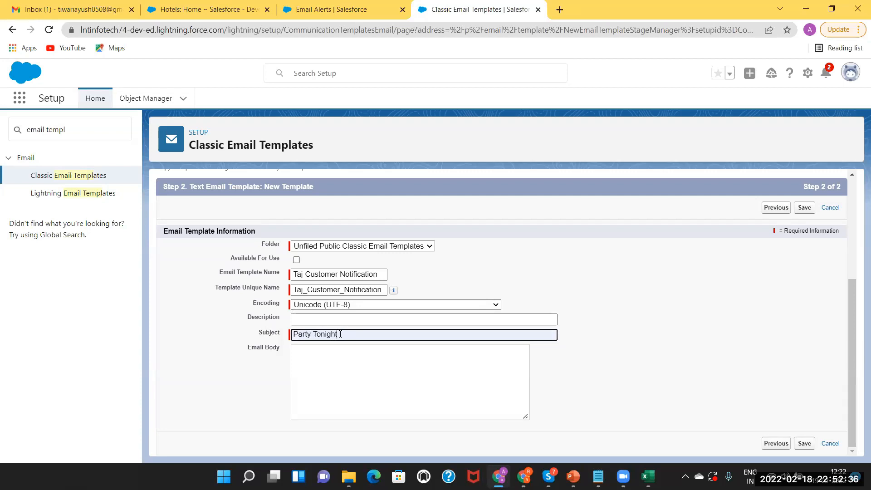
key(BackSpace)
key(BackSpace)
key(BackSpace)
key(BackSpace)
key(BackSpace)
key(BackSpace)
key(BackSpace)
key(BackSpace)
key(BackSpace)
key(BackSpace)
key(BackSpace)
key(BackSpace)
key(BackSpace)
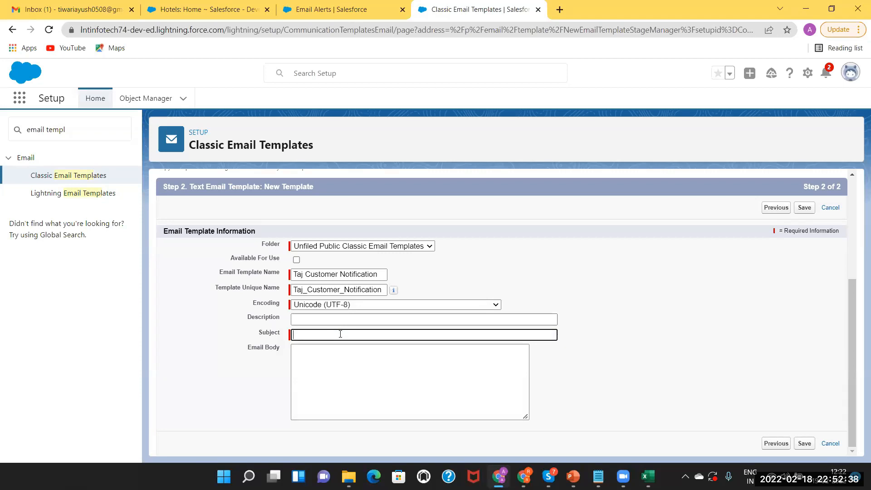
text(Celebration at Taj)
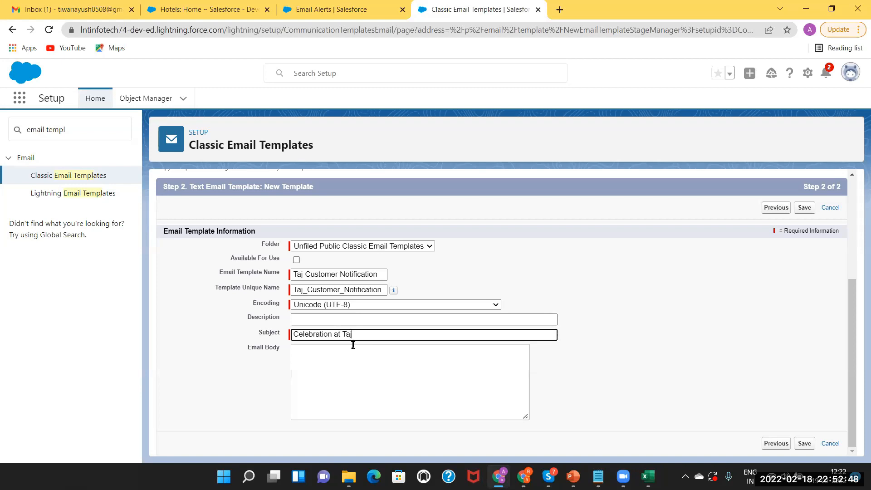
Write the body opening: 'Hello, Greeting', the celebration-at-9-pm invite, and a Venue line.
click(330, 346)
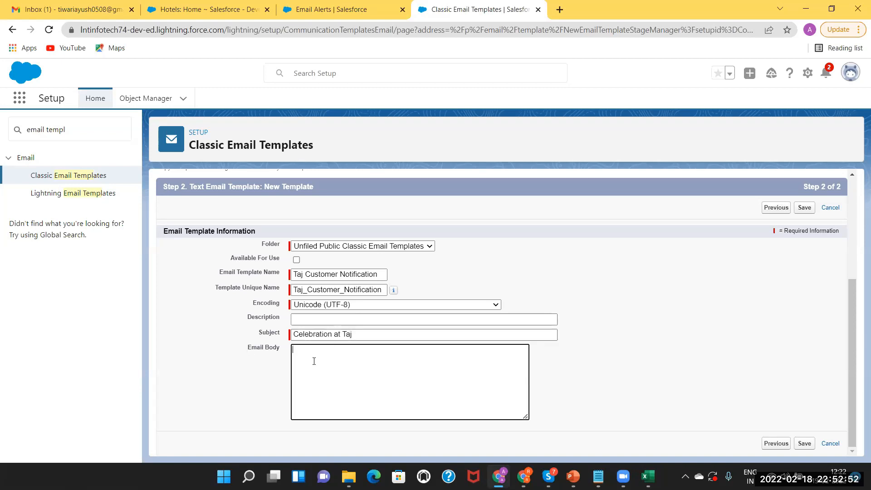
text(Hello,  )
text(Gree)
text(tings)
key(Return)
text(Lets all come together for t)
key(BackSpace)
text(celebr)
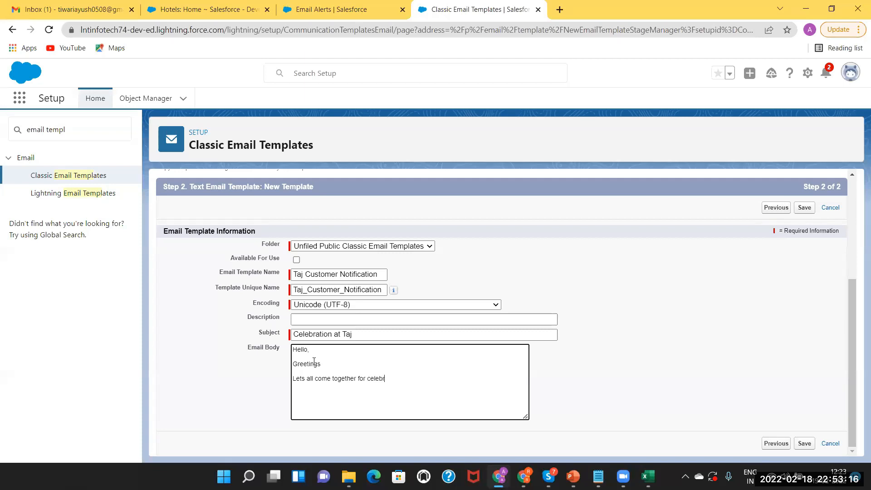
text(ation today at 9 pm.)
key(Return)
text(Venue :)
Add a 'Have a nice day' line and the 'Thanks & Regards,' / 'Admin Team' sign-off.
key(Return)
key(Return)
text(Have a nice day)
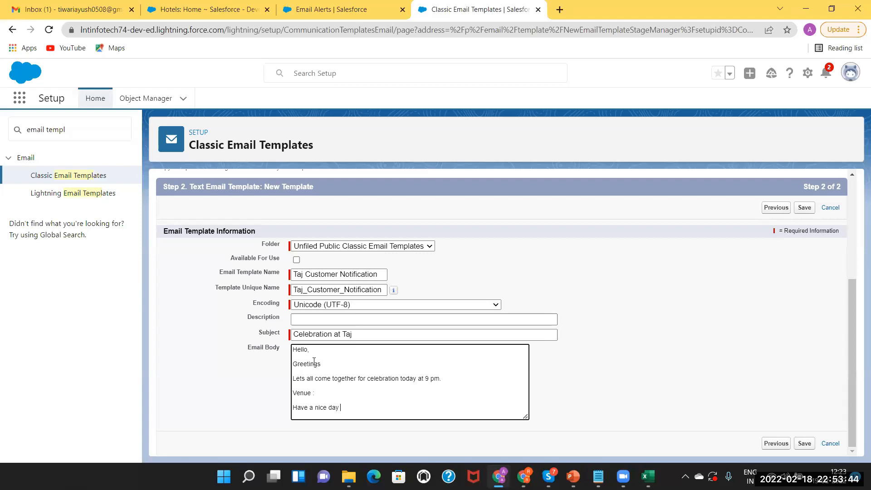
text( aha)
key(BackSpace)
key(BackSpace)
key(Return)
key(Return)
text(Thanks & Regards)
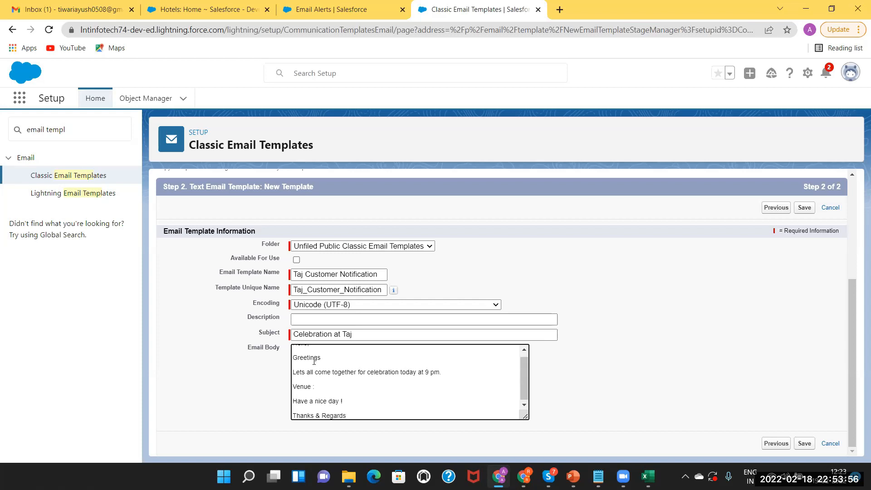
text(,)
key(Return)
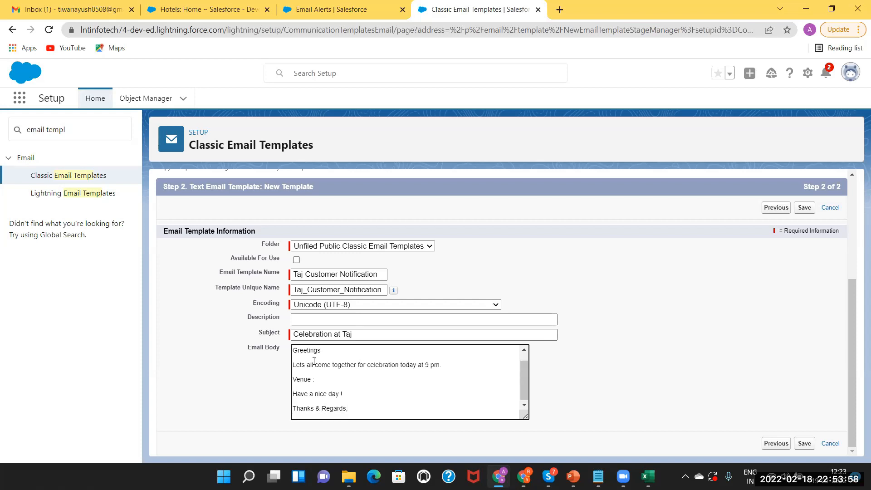
text(Admin Team)
key(Return)
text(Taj)
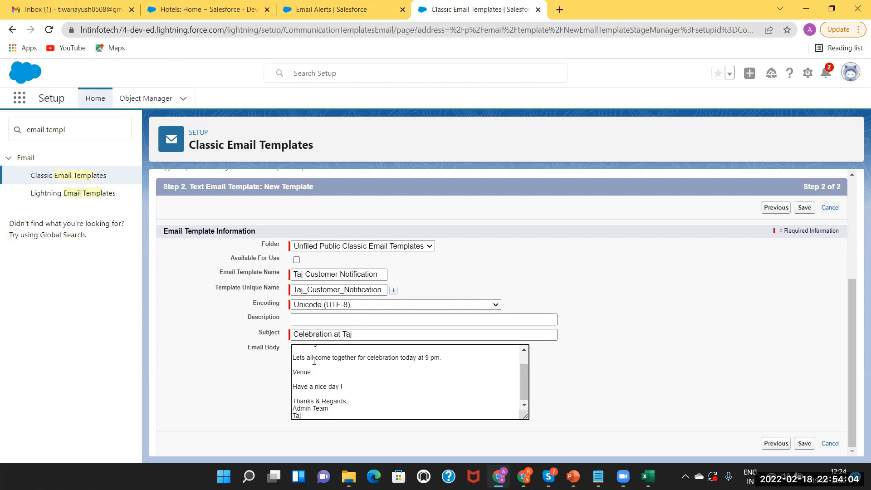
text( Hotel)
click(525, 351)
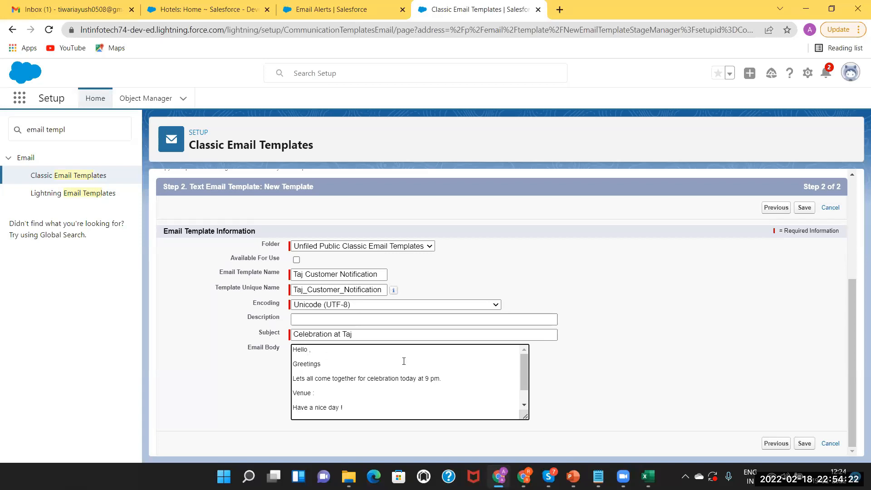
Generate the {!Hotel_Customer__c.Name} merge field from Hotel Customer Fields > Hotel Customer Name.
drag(851, 365, 845, 266)
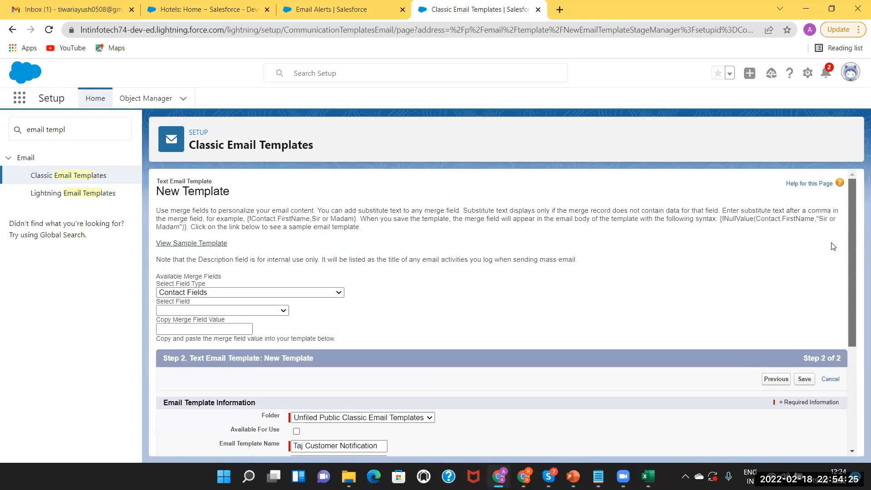
click(187, 293)
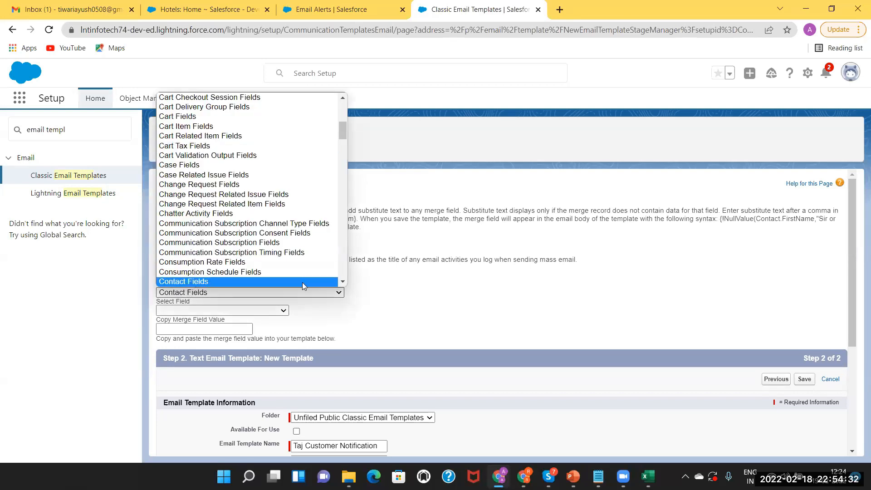
scroll(343, 282, down, 15)
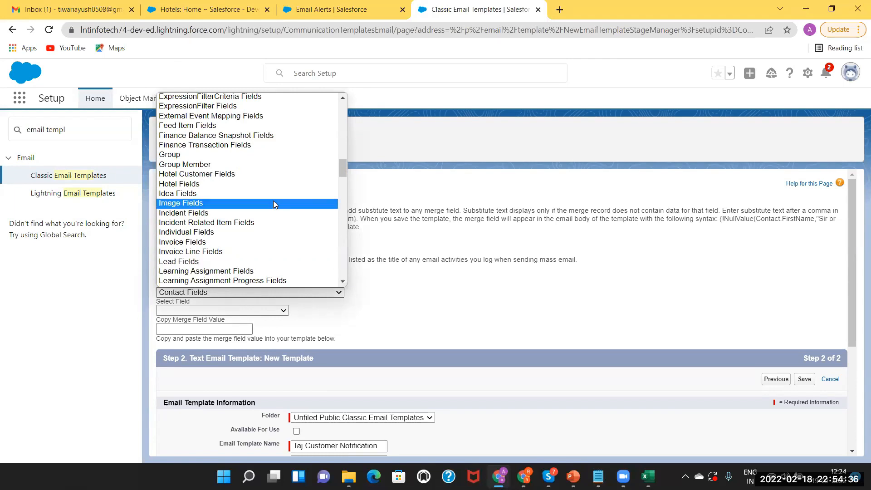
click(251, 184)
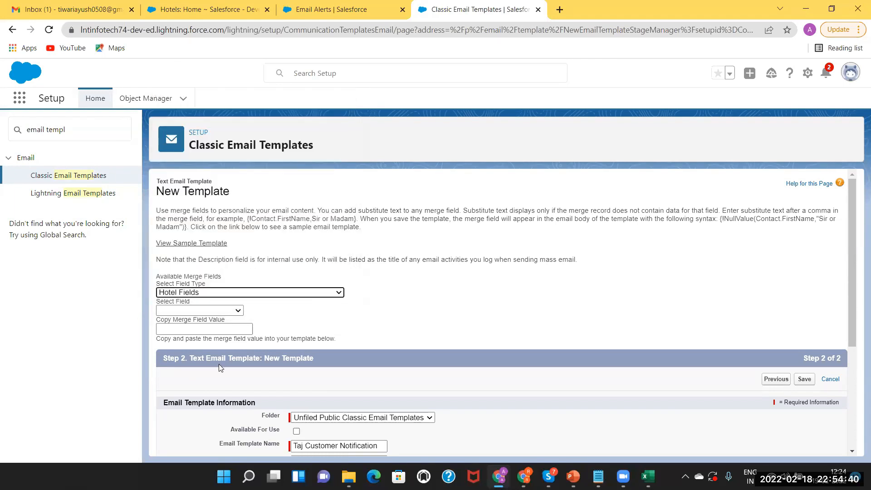
click(229, 311)
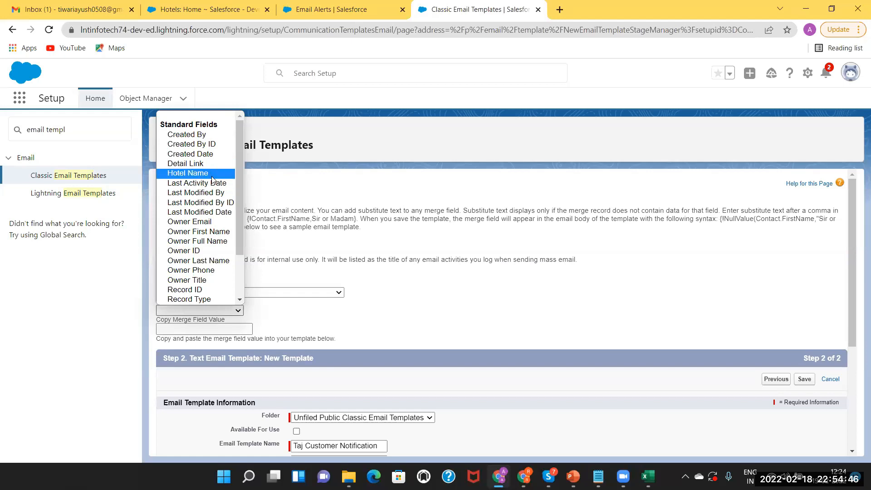
click(314, 279)
click(307, 293)
scroll(278, 278, down, 1)
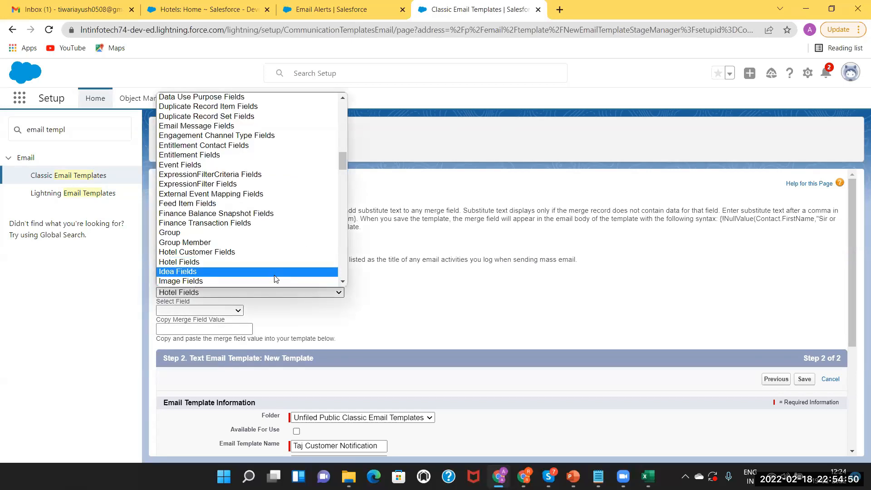
click(265, 252)
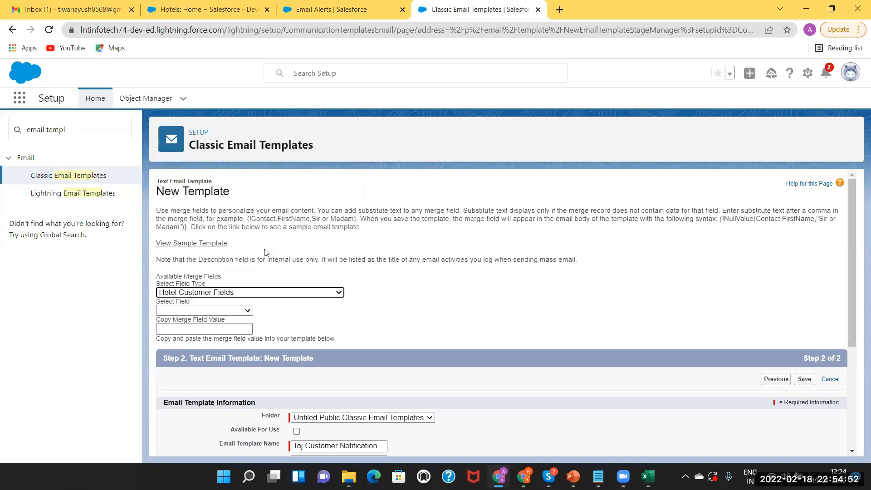
click(204, 311)
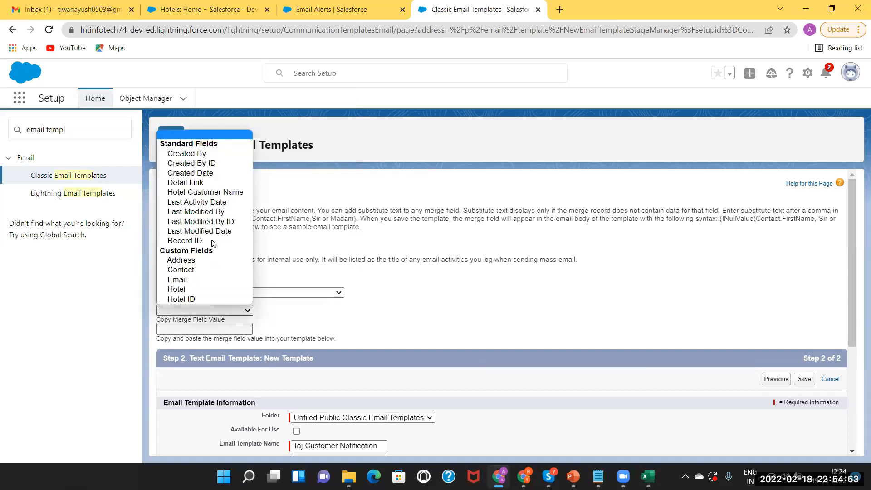
click(203, 193)
key(ctrl+c)
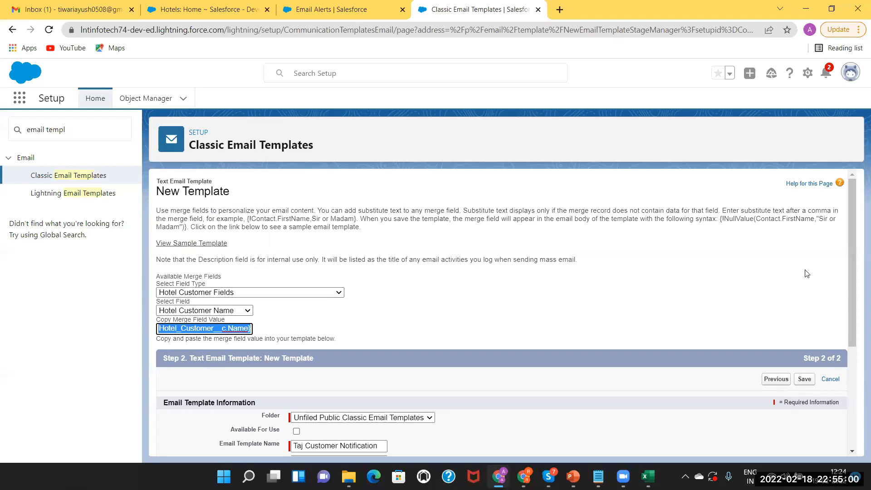
Place the insertion point right after 'Hello' in the email body.
drag(856, 214, 849, 357)
click(319, 349)
click(308, 349)
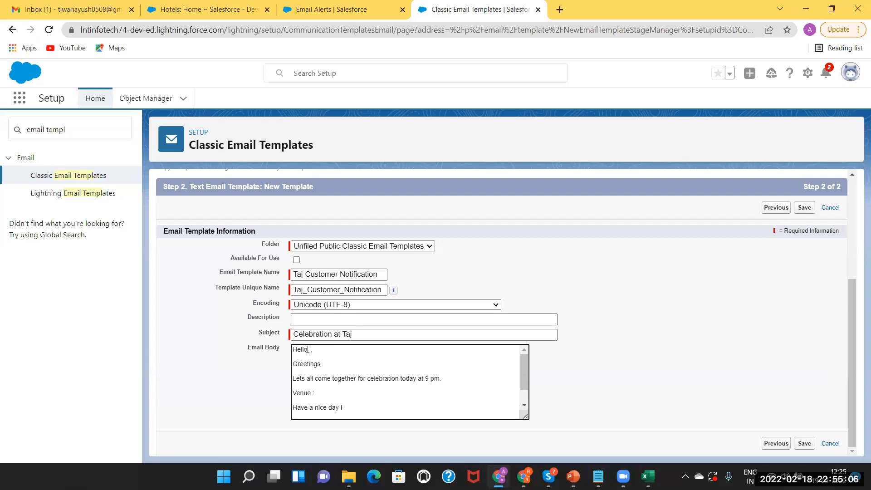
Paste the Hotel Customer Name merge field after 'Hello'.
key(ctrl+v)
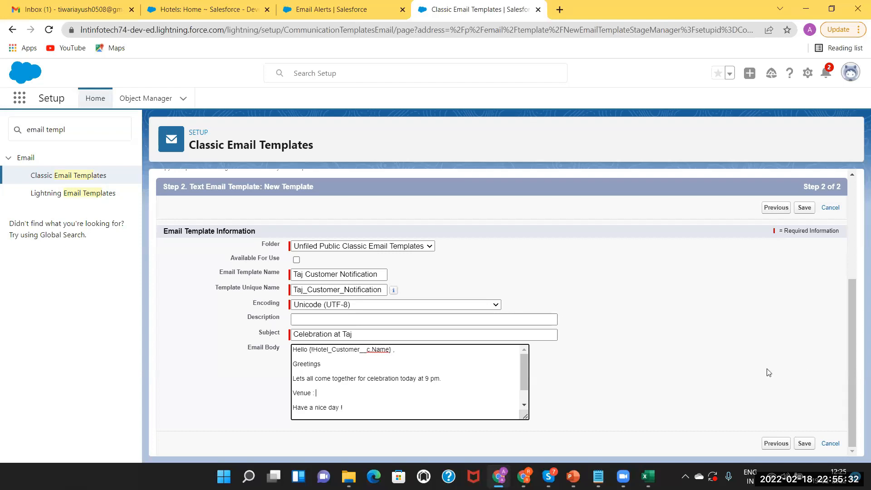
scroll(850, 379, up, 3)
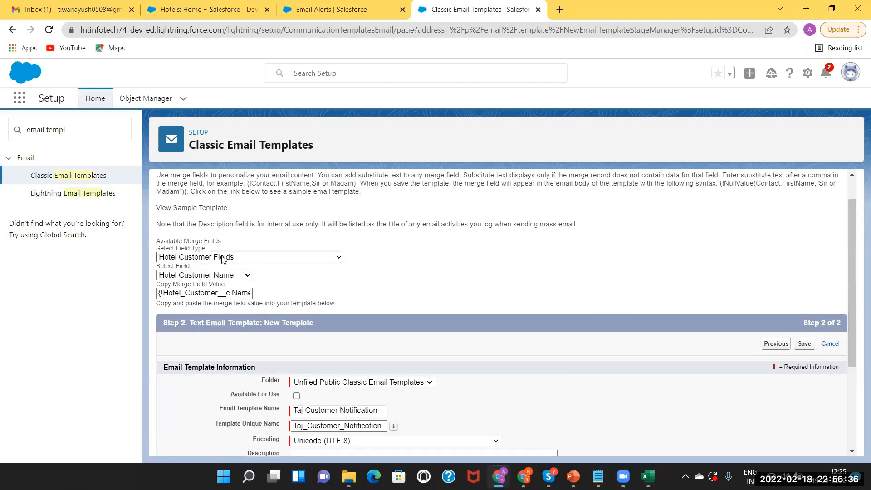
click(216, 276)
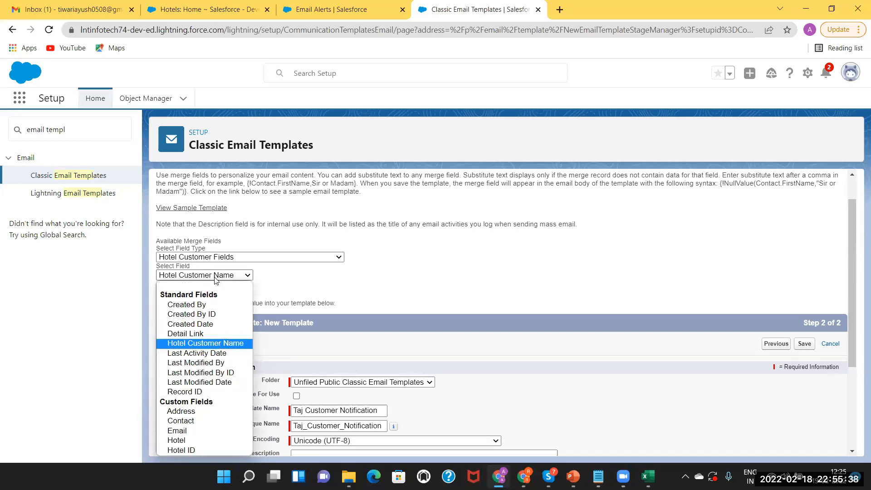
Switch the field type to Hotel Fields and pick Address to get its merge value.
click(237, 257)
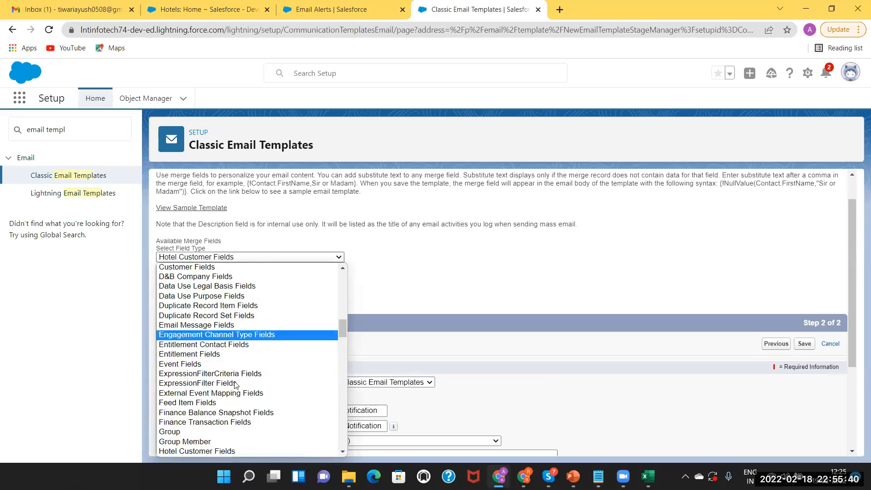
click(342, 452)
click(342, 453)
click(248, 416)
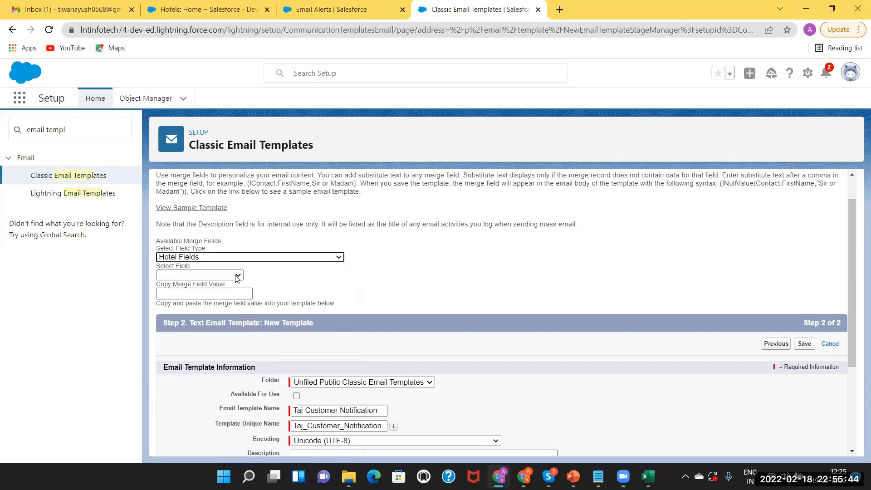
click(231, 274)
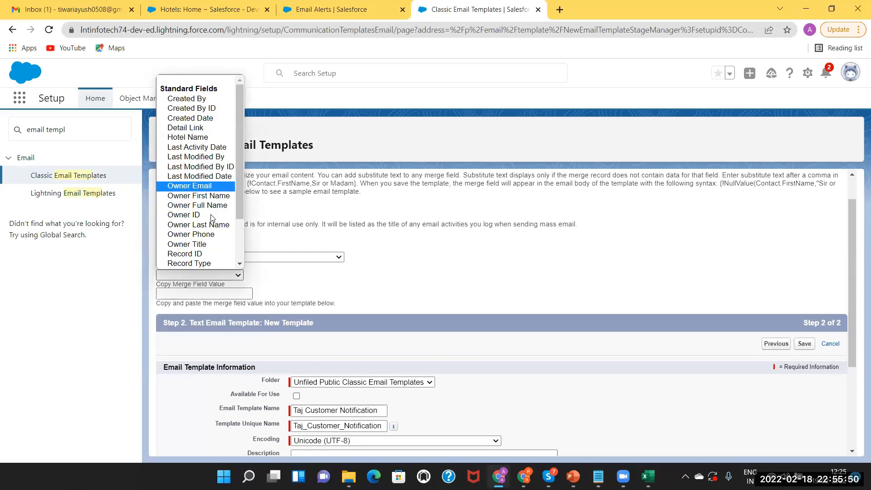
scroll(239, 265, down, 2)
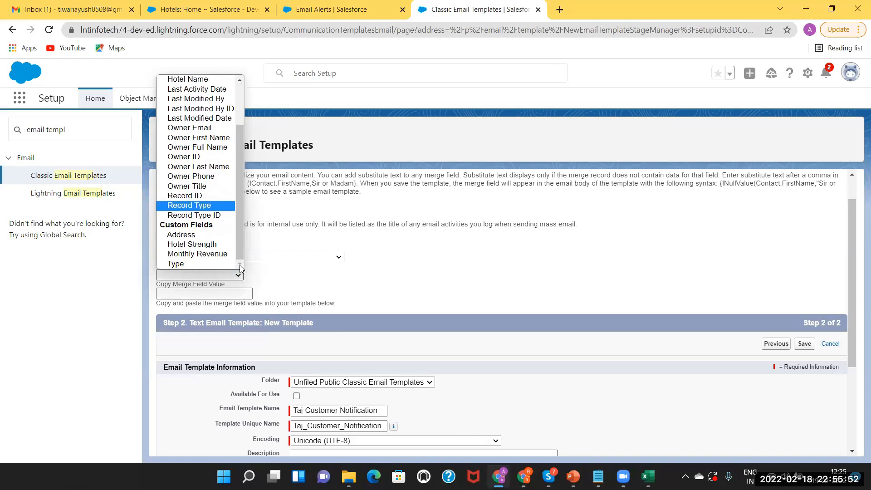
click(206, 235)
key(ctrl+c)
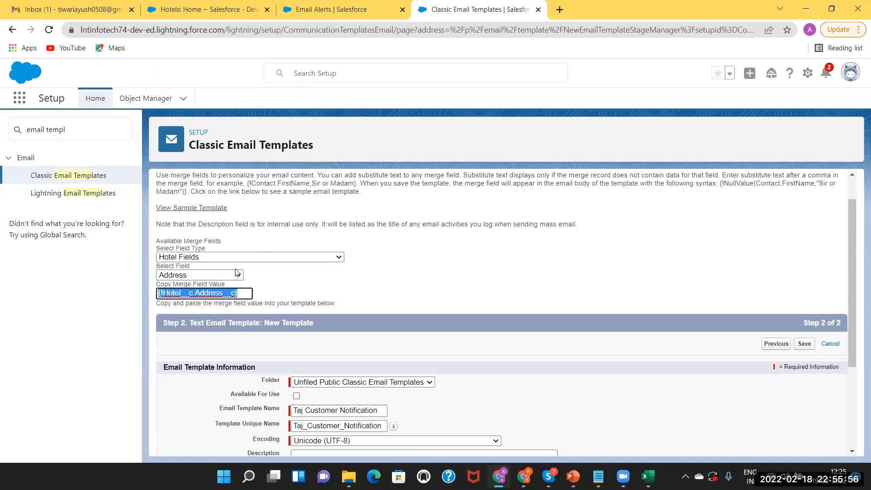
drag(856, 255, 847, 455)
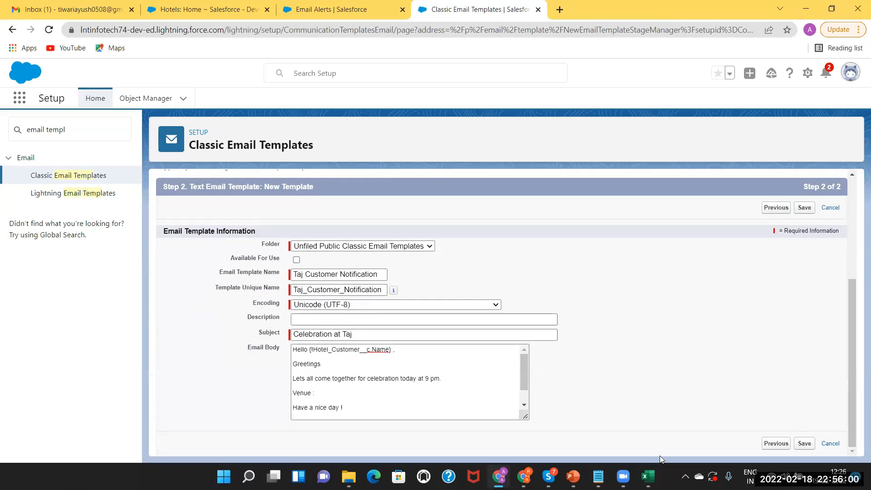
Paste {!Hotel__c.Address__c} after 'Venue' and save the Taj Customer Notification template.
click(320, 393)
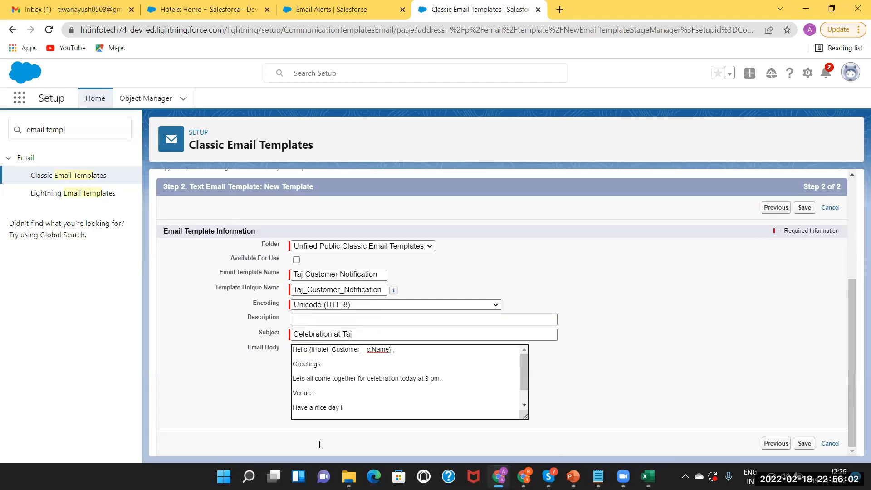
key(ctrl+v)
mouse_move(525, 371)
mouse_down()
mouse_move(524, 386)
mouse_move(520, 361)
mouse_up()
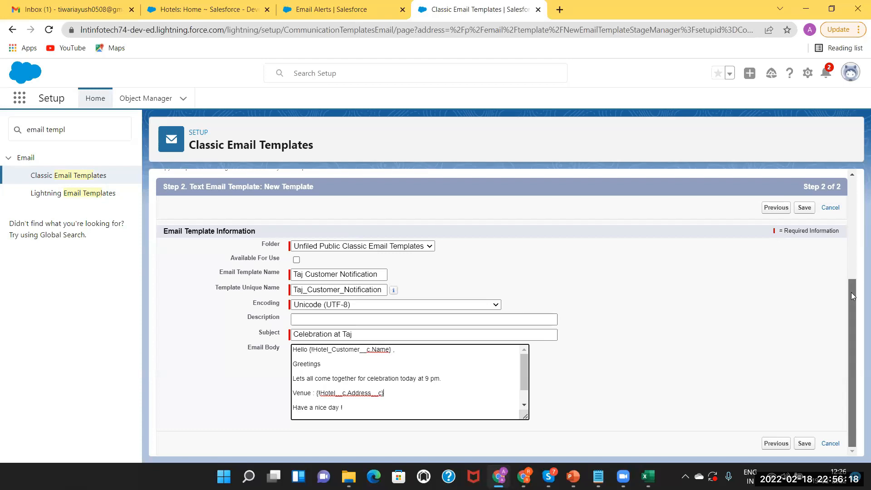
click(805, 208)
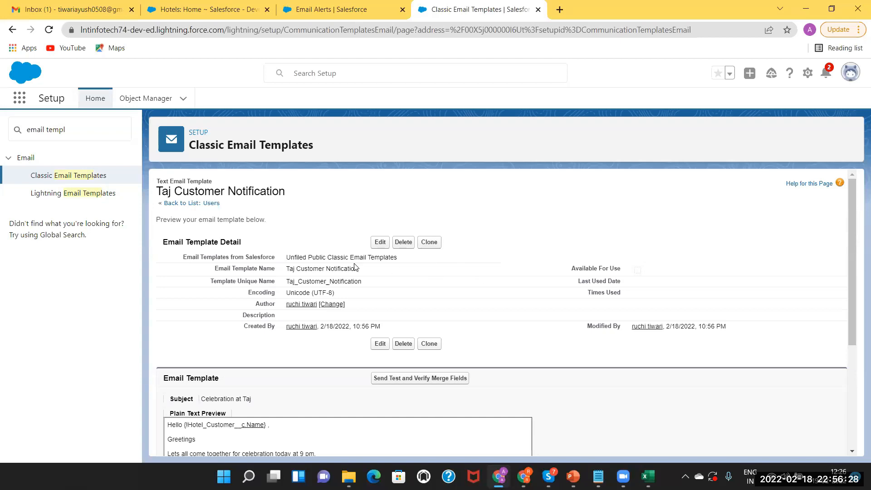
drag(853, 261, 856, 395)
scroll(847, 232, up, 4)
click(381, 243)
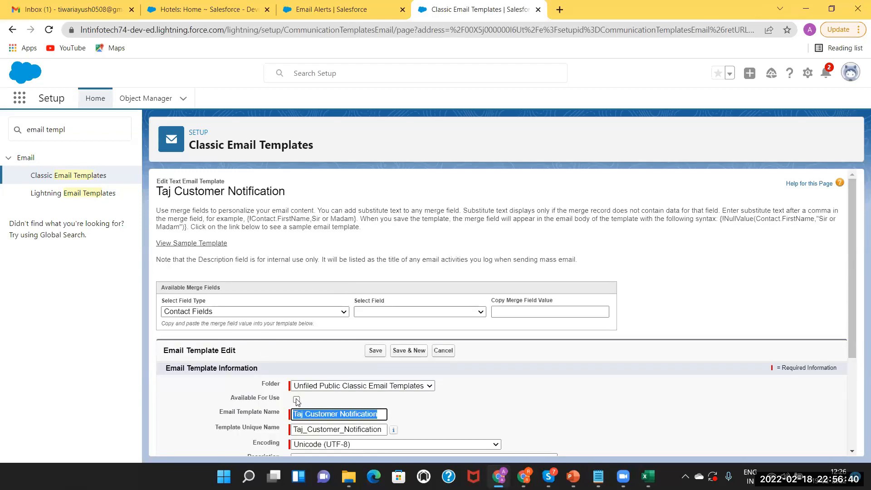
click(297, 400)
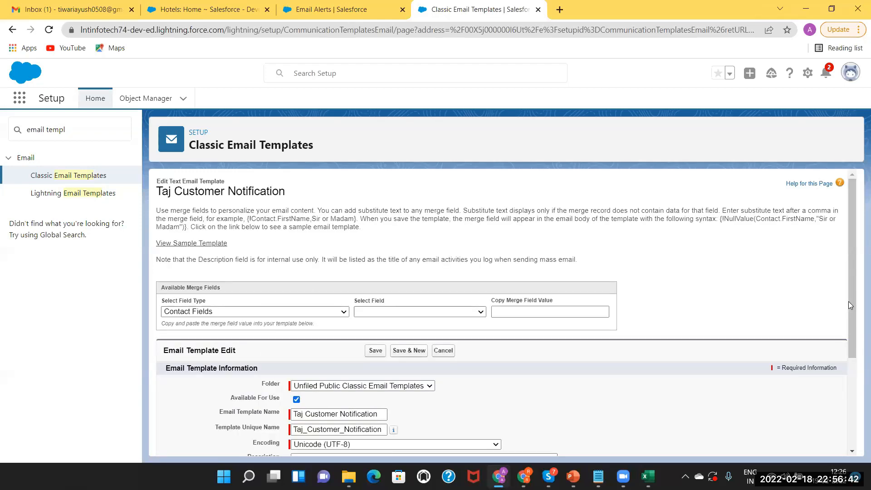
scroll(852, 444, down, 3)
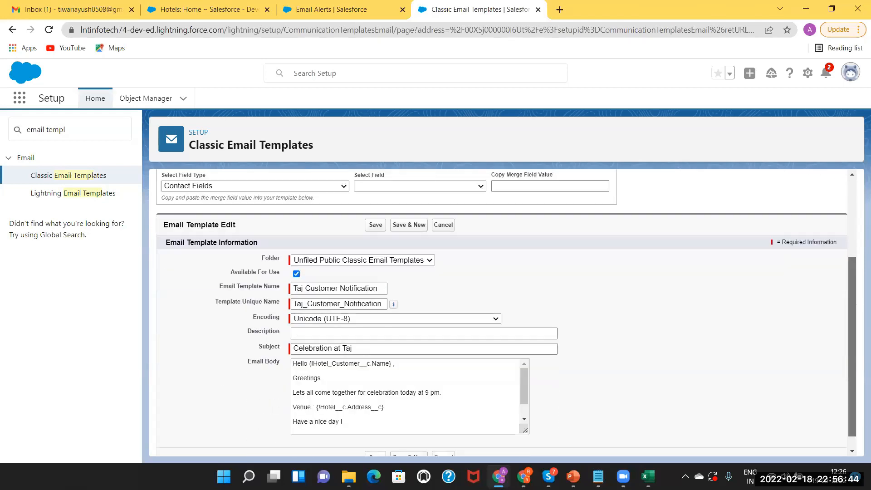
click(377, 440)
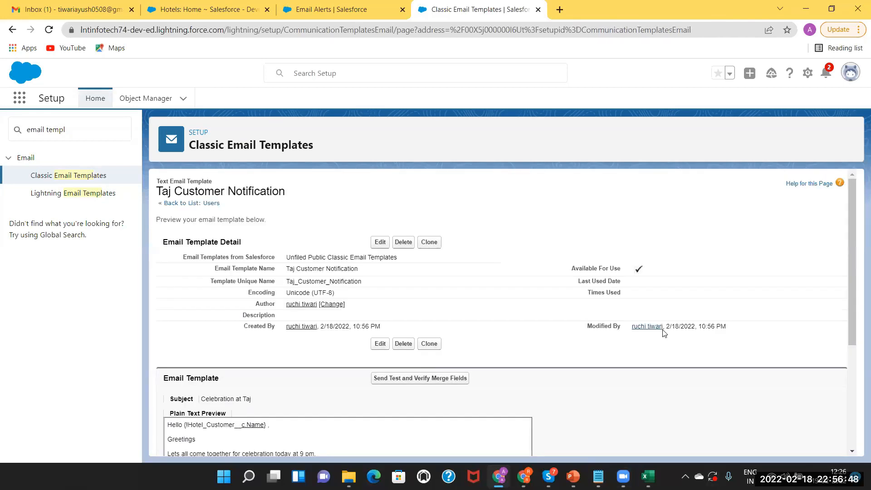
drag(856, 251, 857, 398)
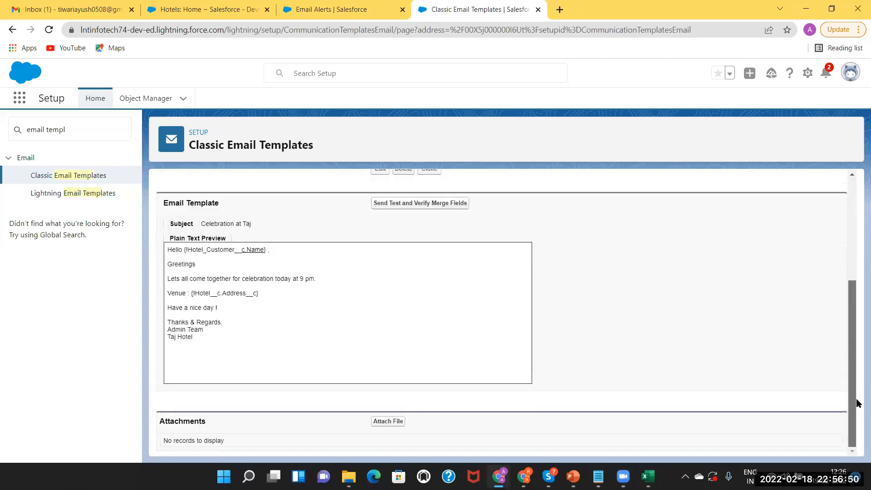
scroll(813, 218, up, 4)
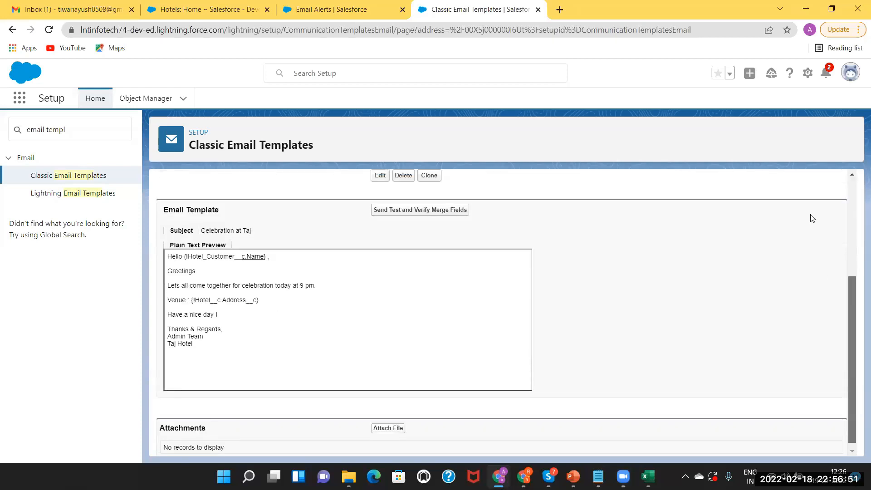
Reload the new email alert form and fill its description and unique name with SendEmailToTajCust.
click(343, 14)
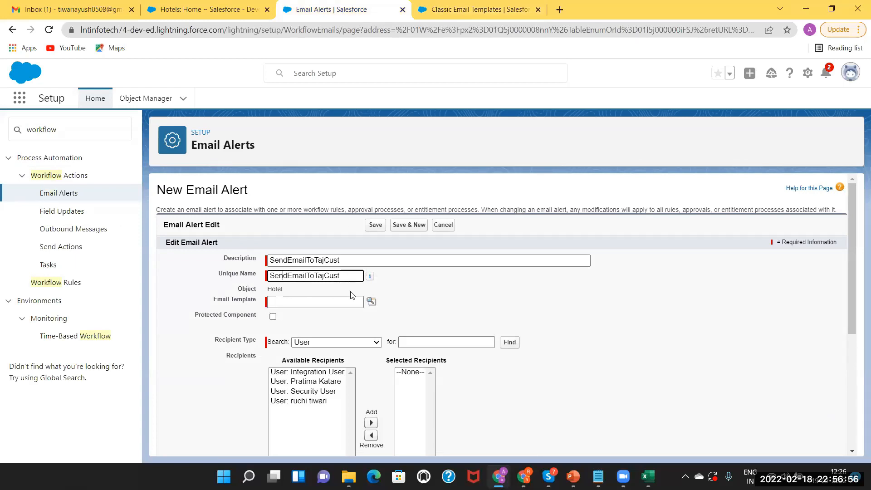
click(372, 301)
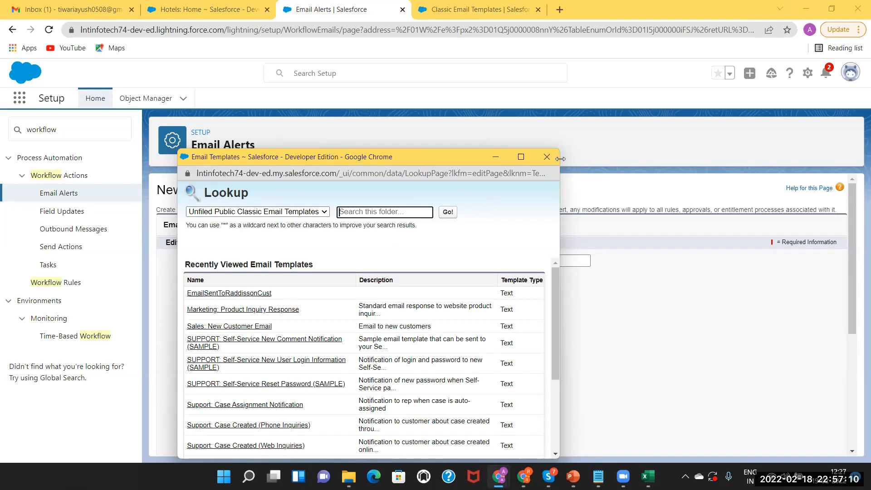
click(547, 157)
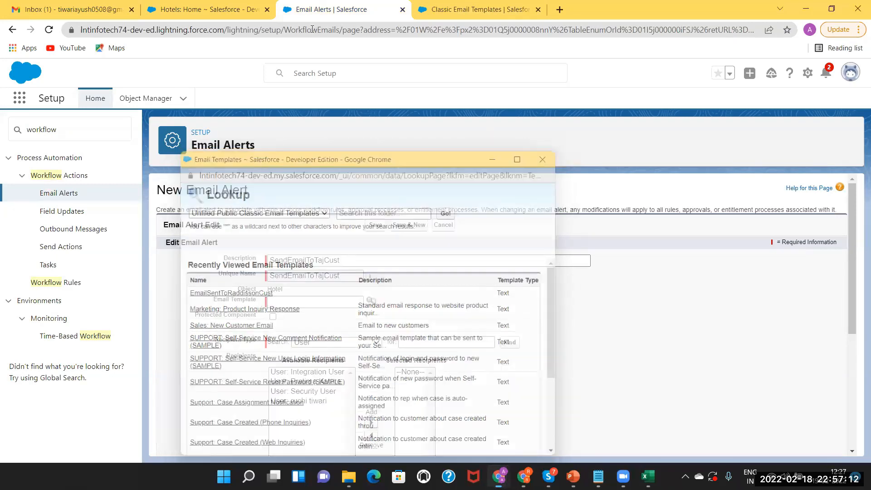
click(312, 30)
key(Return)
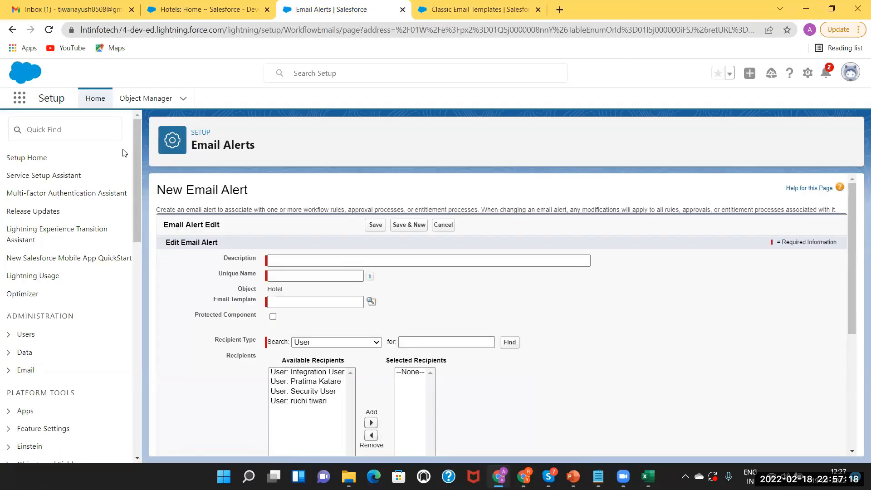
click(289, 257)
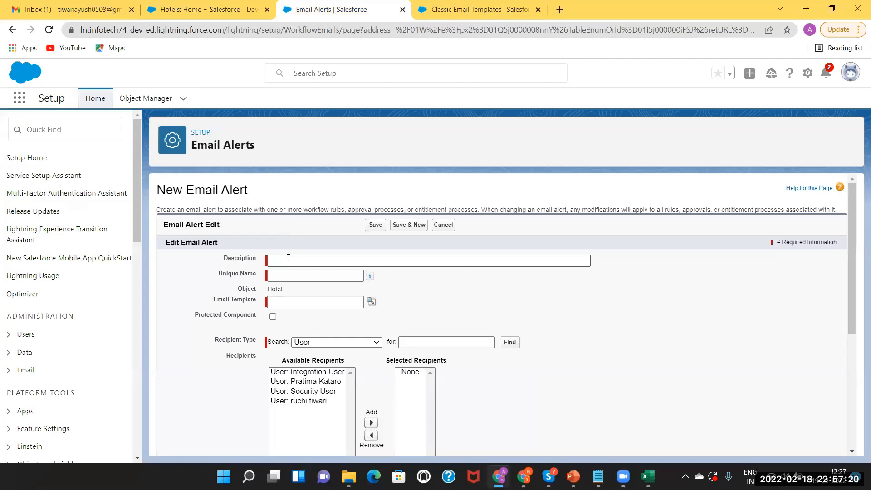
click(289, 258)
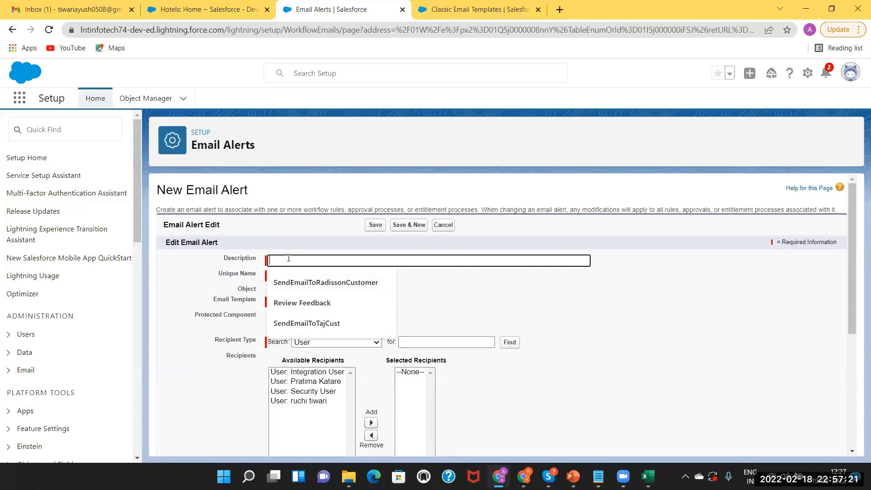
click(299, 323)
key(Tab)
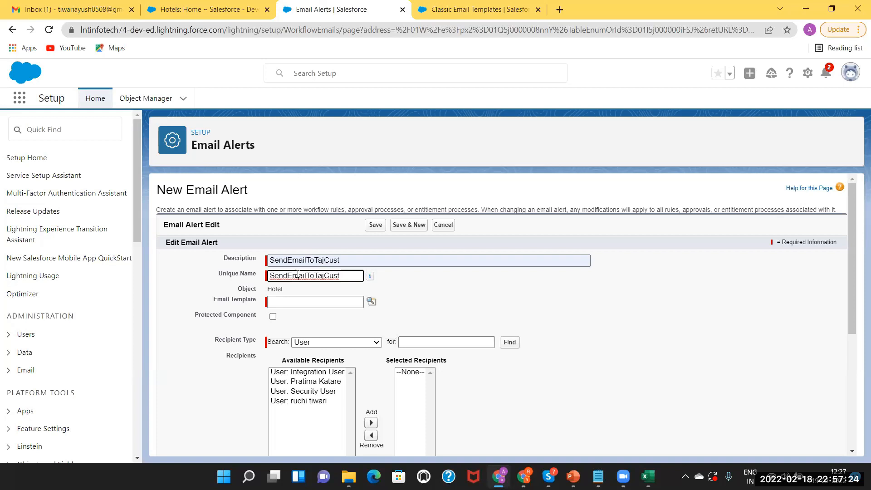
Choose Taj Customer Notification as the alert's email template from the lookup.
click(297, 303)
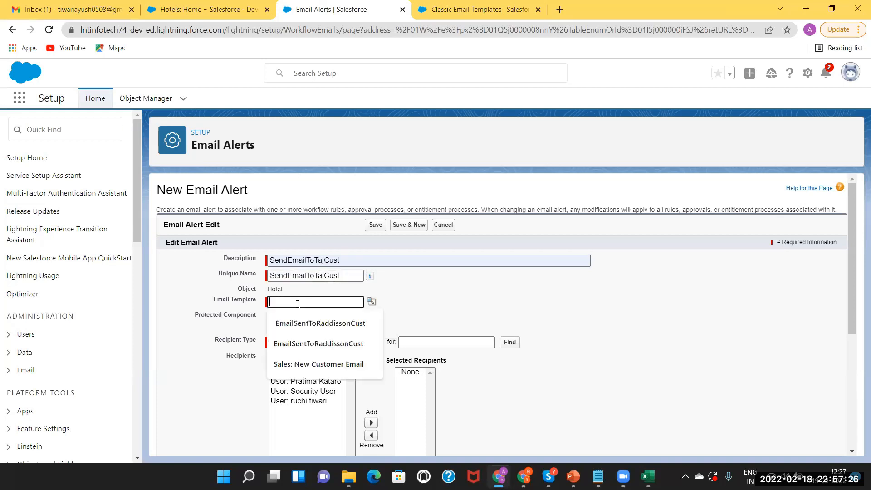
click(371, 302)
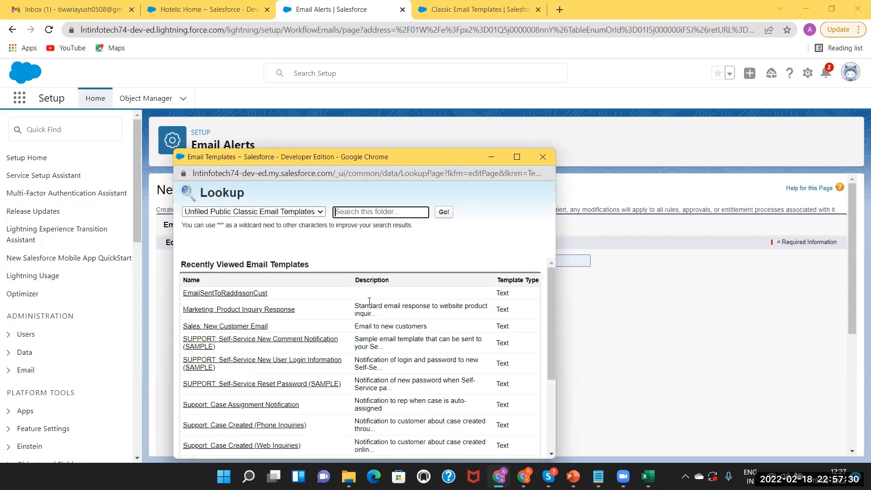
drag(551, 279, 562, 315)
drag(574, 380, 575, 384)
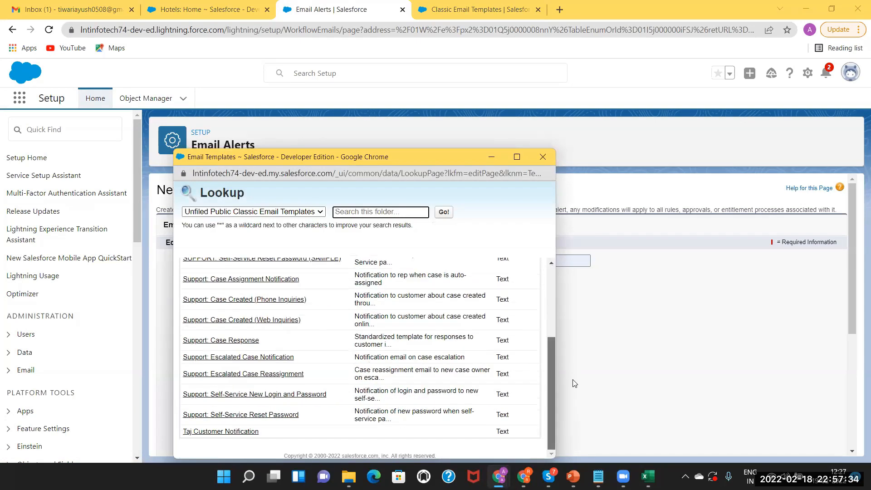
click(213, 432)
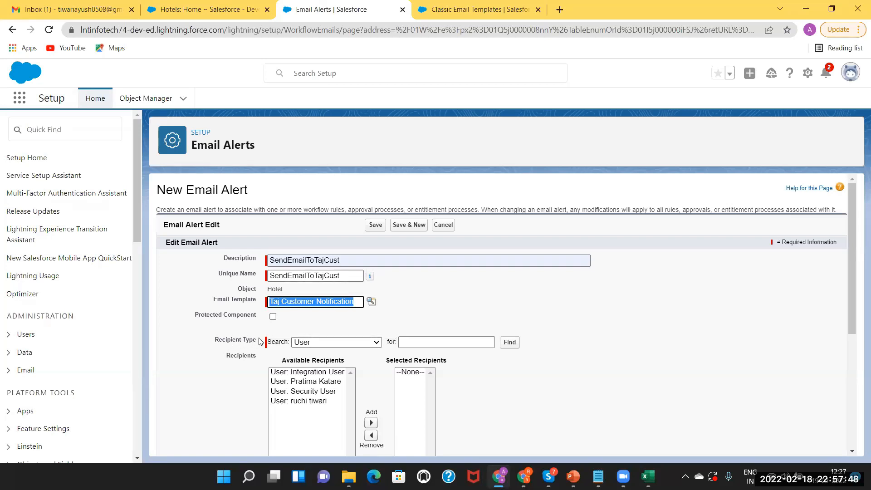
Try Email Field as the recipient type, then switch the search to User.
click(315, 343)
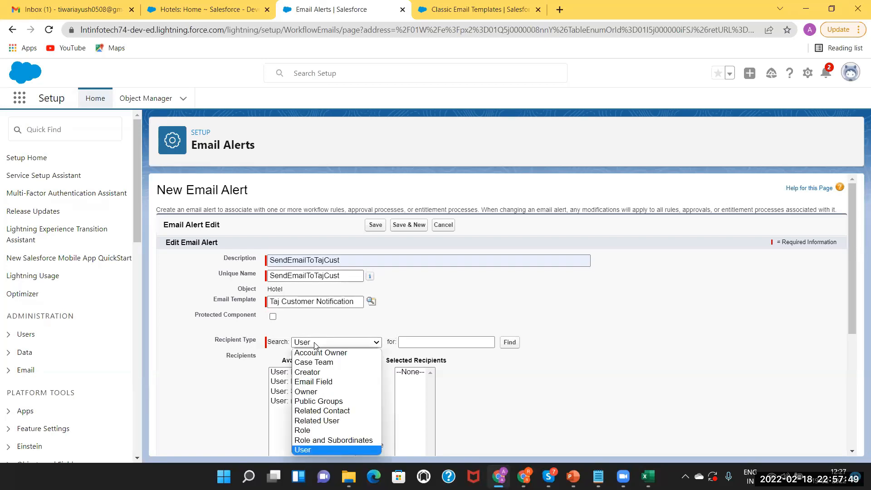
click(315, 383)
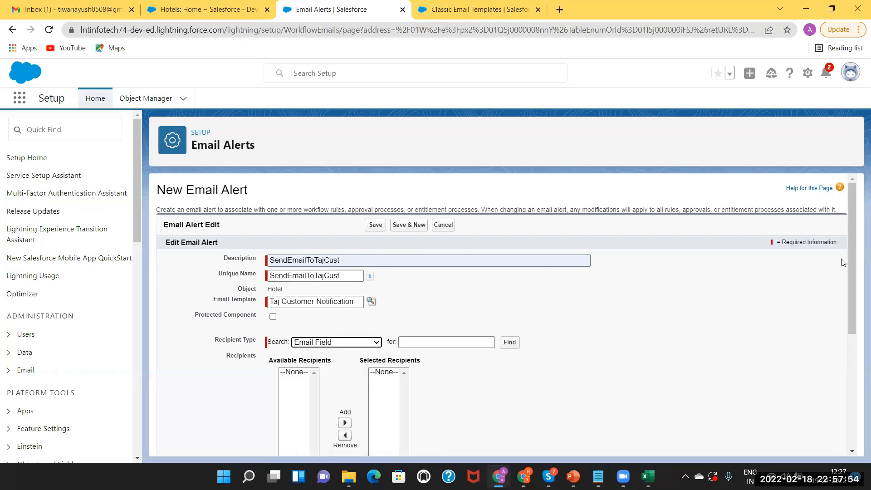
drag(856, 194, 857, 250)
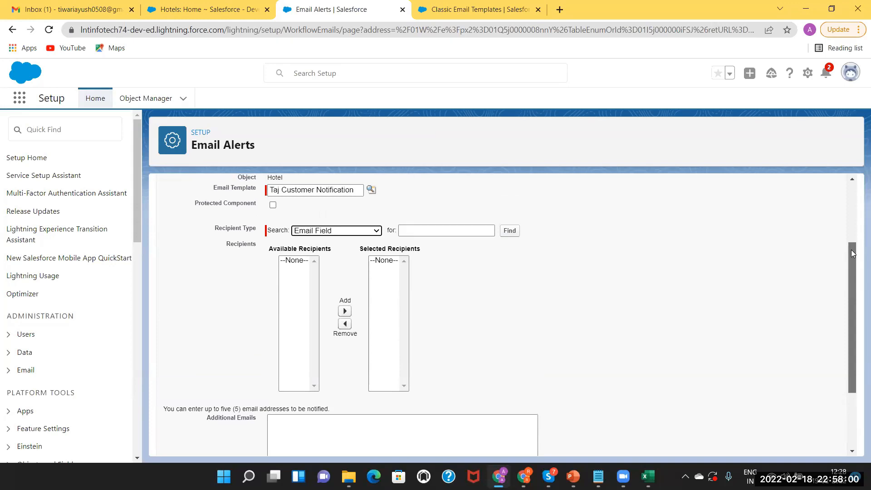
click(343, 232)
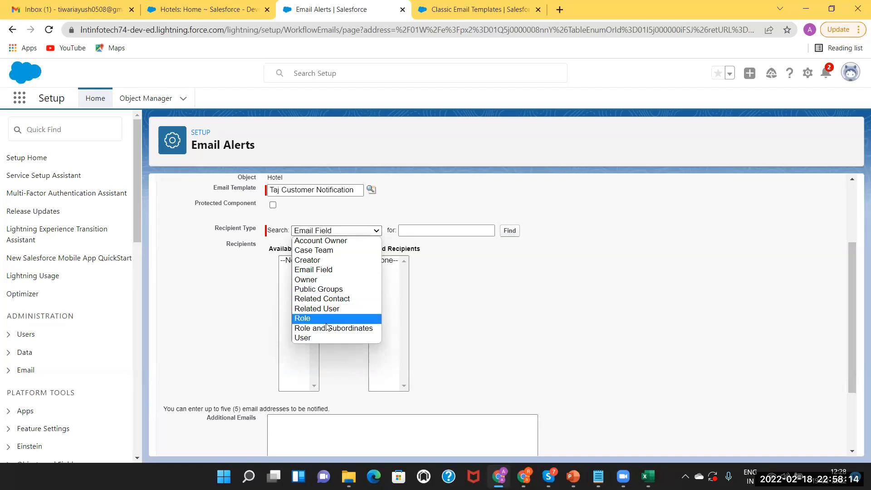
click(316, 271)
click(320, 230)
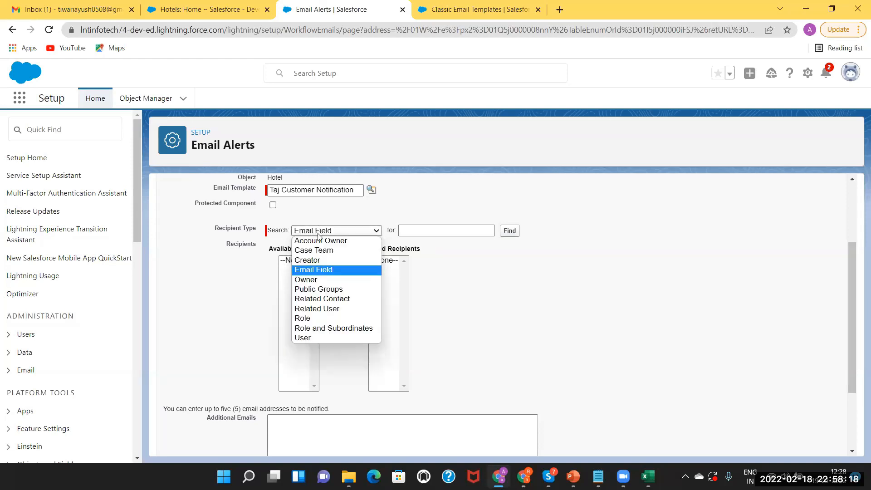
click(307, 340)
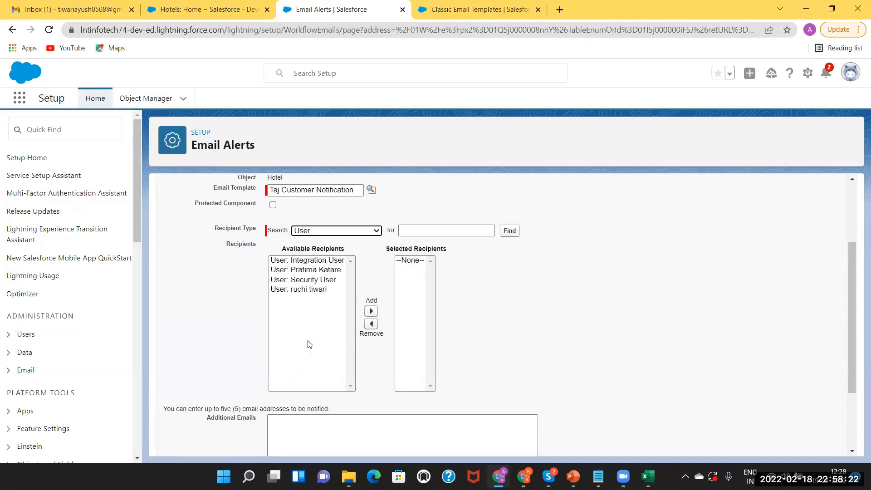
Add two users from Available Recipients to Selected Recipients.
click(297, 289)
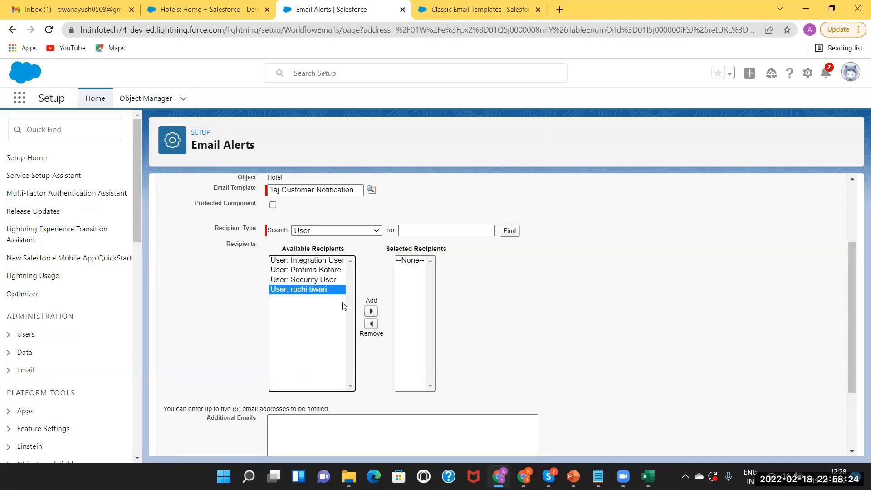
click(371, 312)
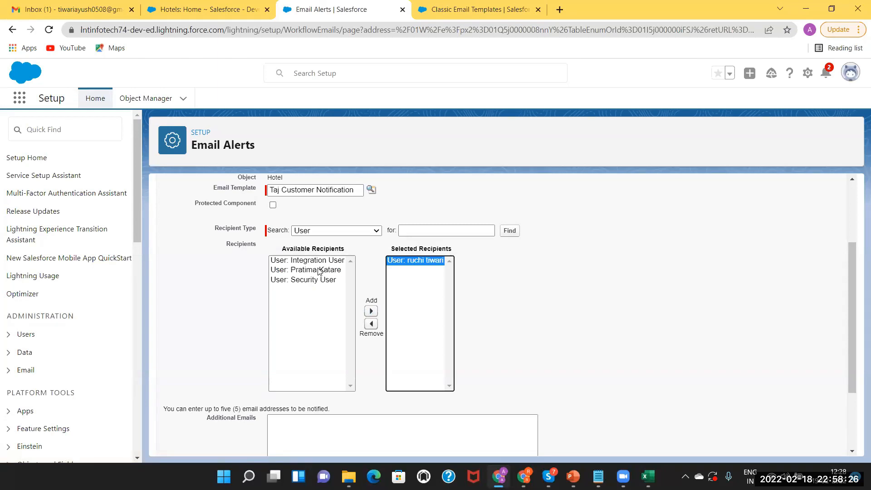
click(317, 269)
click(372, 311)
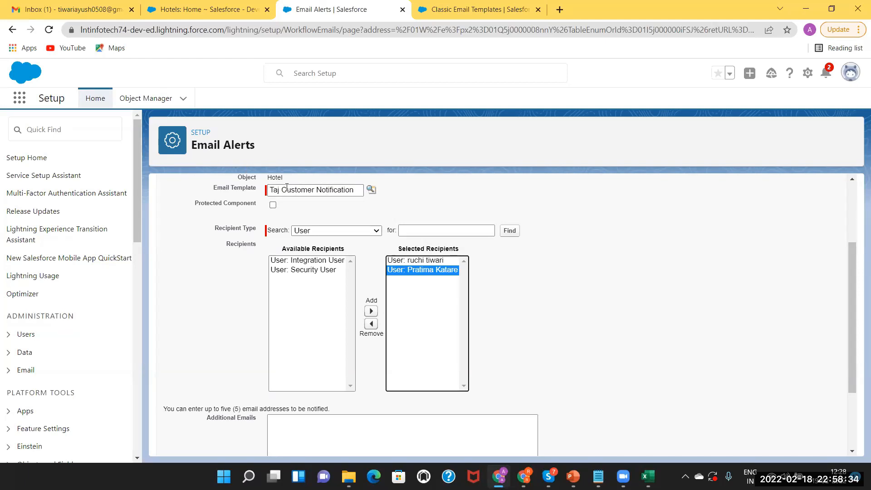
Switch the recipient type to Email Field and back to User, then review the alert form.
click(308, 232)
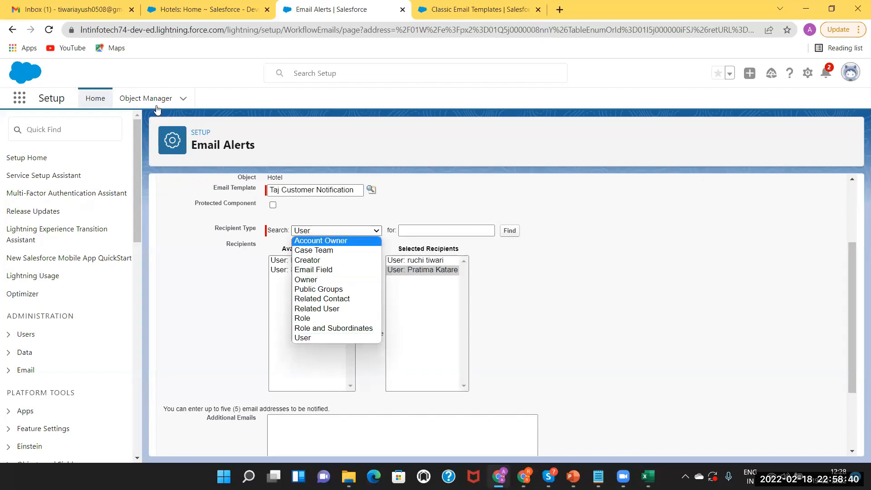
click(339, 270)
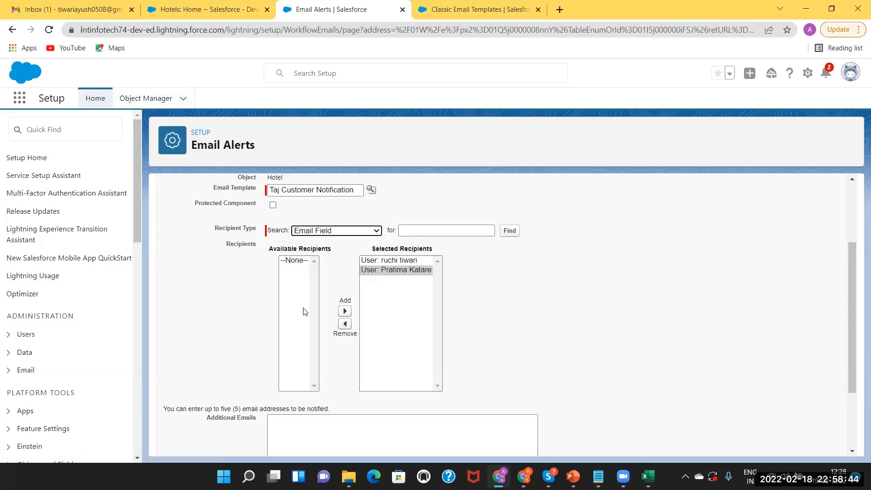
click(326, 232)
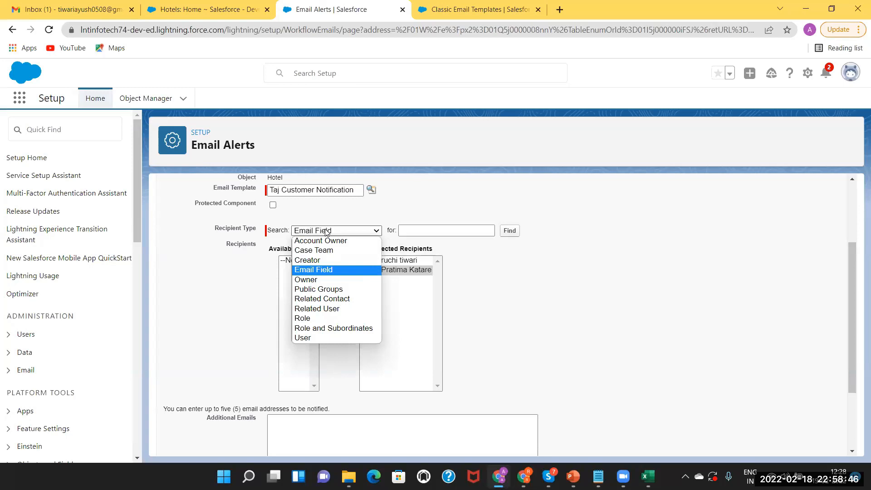
click(309, 337)
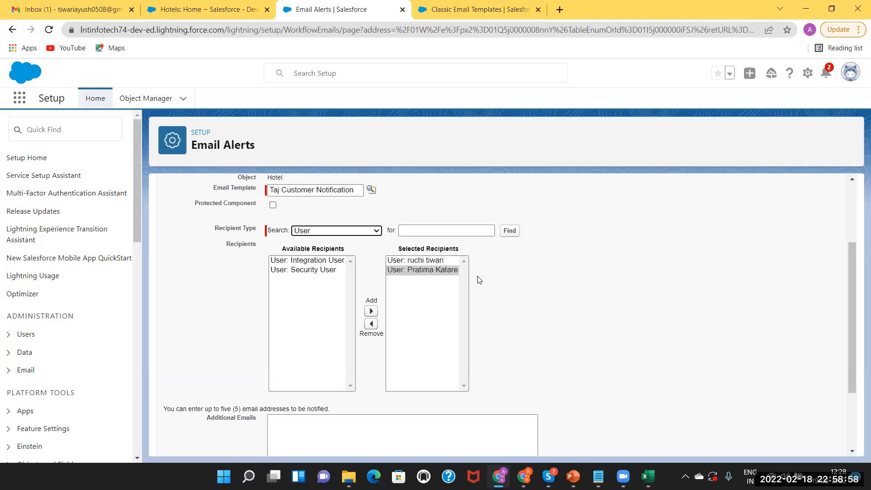
scroll(857, 304, up, 1)
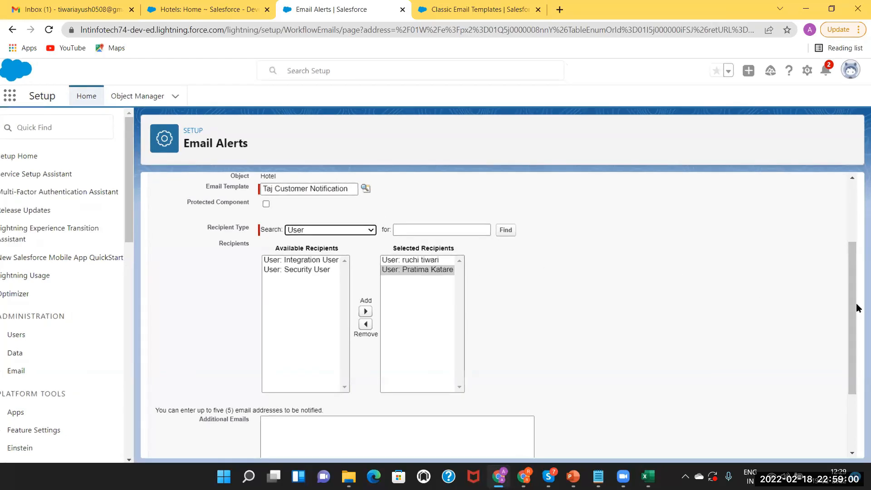
scroll(856, 303, up, 1)
scroll(856, 303, down, 1)
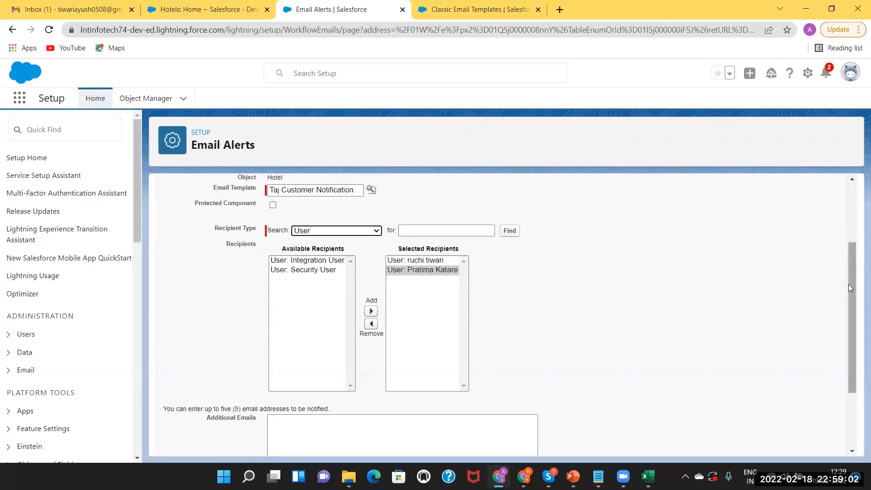
scroll(850, 288, up, 2)
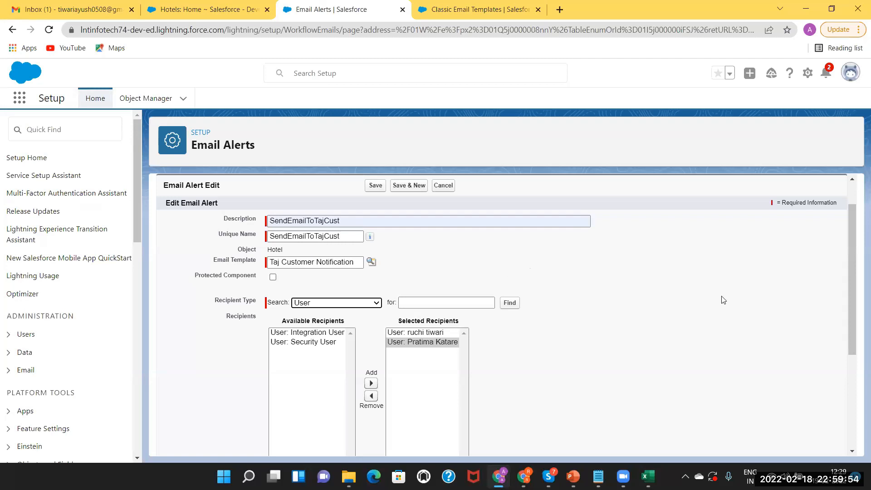
Add an extra recipient e-mail address under Additional Emails on the SendEmailToTajCust alert and save it.
drag(851, 300, 856, 448)
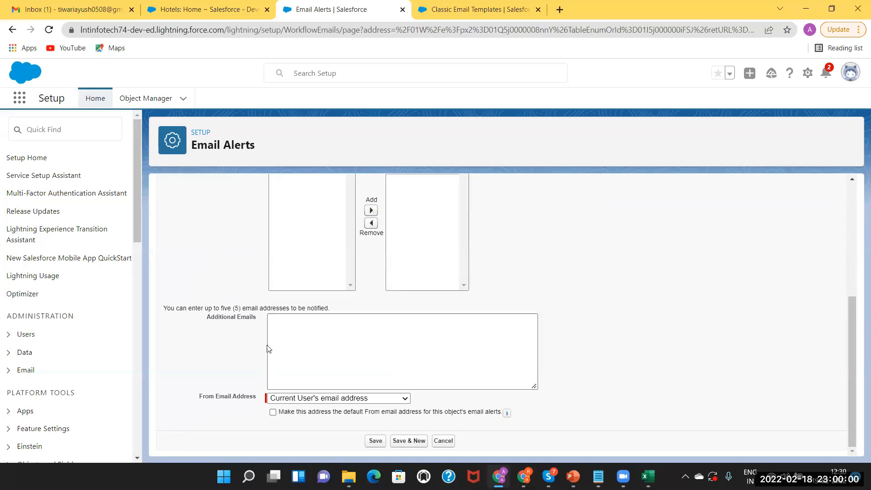
click(292, 322)
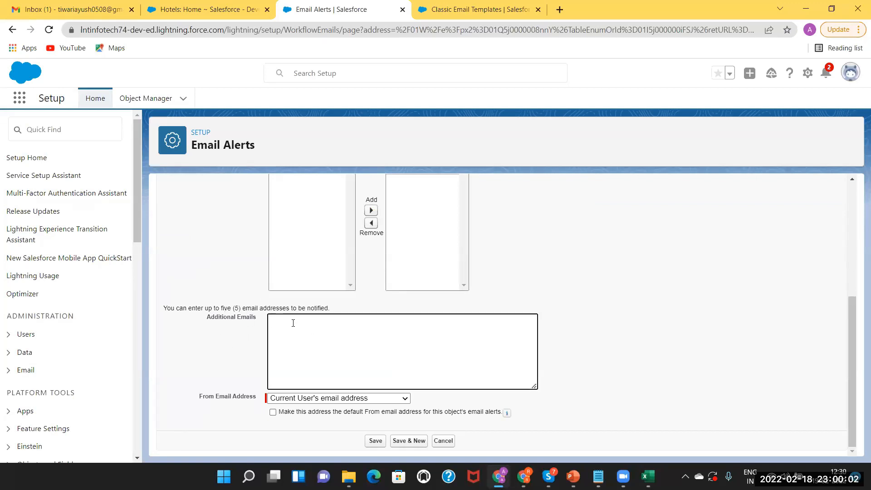
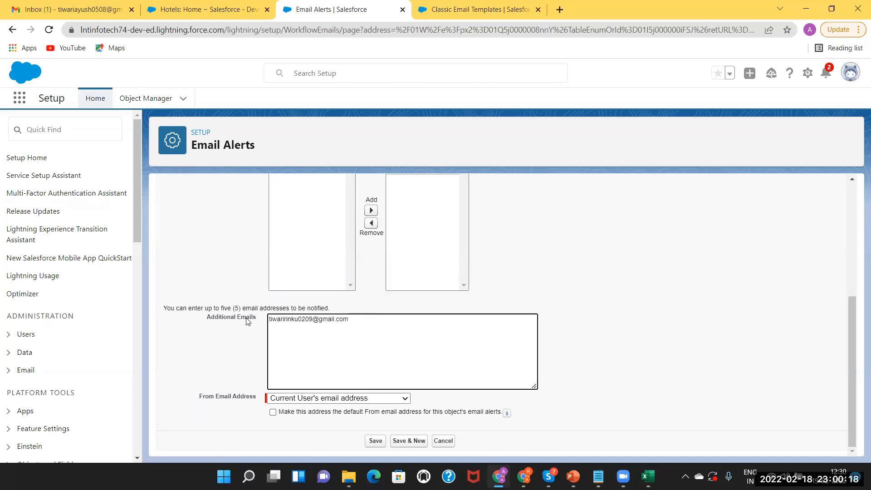
click(375, 444)
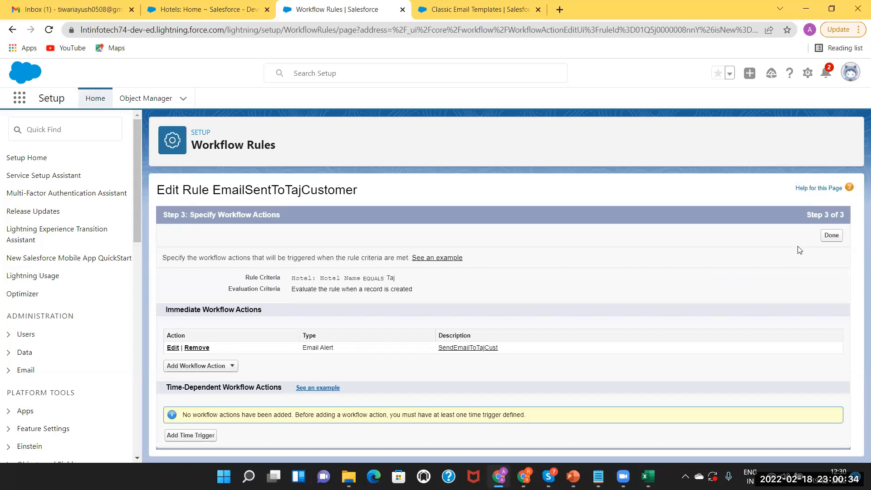
Finish the actions step, activate the EmailSentToTajCustomer rule, and switch to the Hotels home page.
click(832, 236)
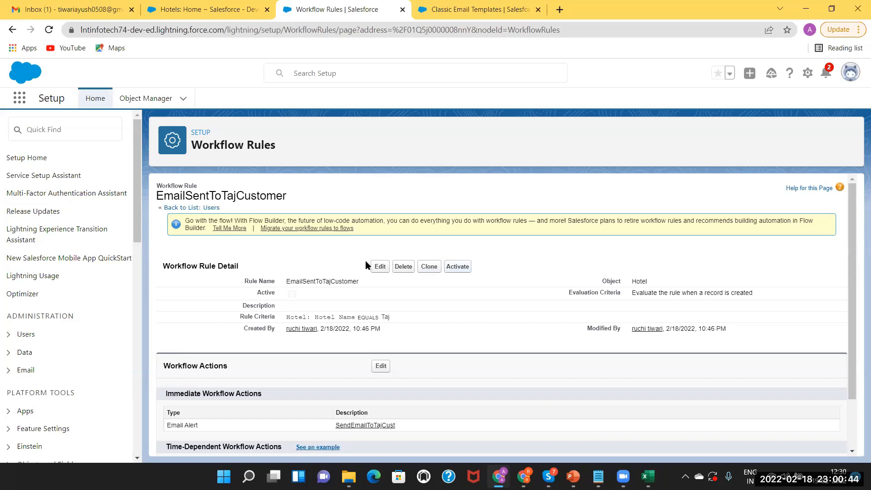
click(459, 268)
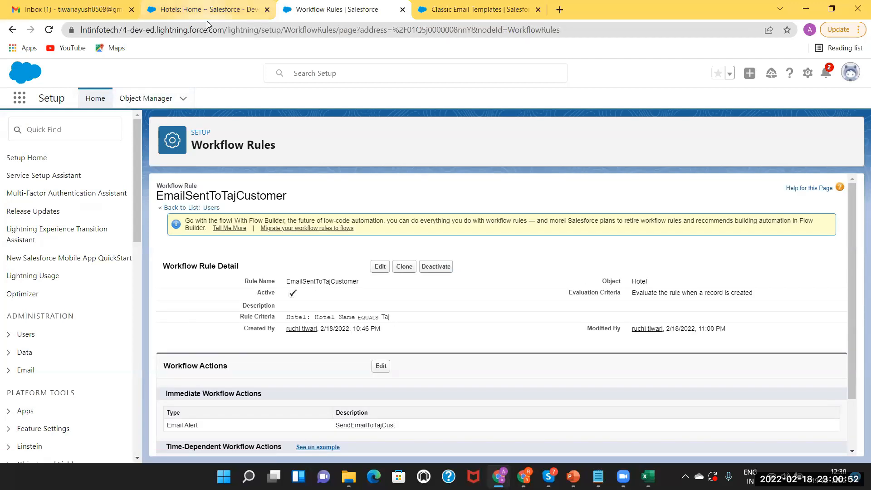
click(185, 7)
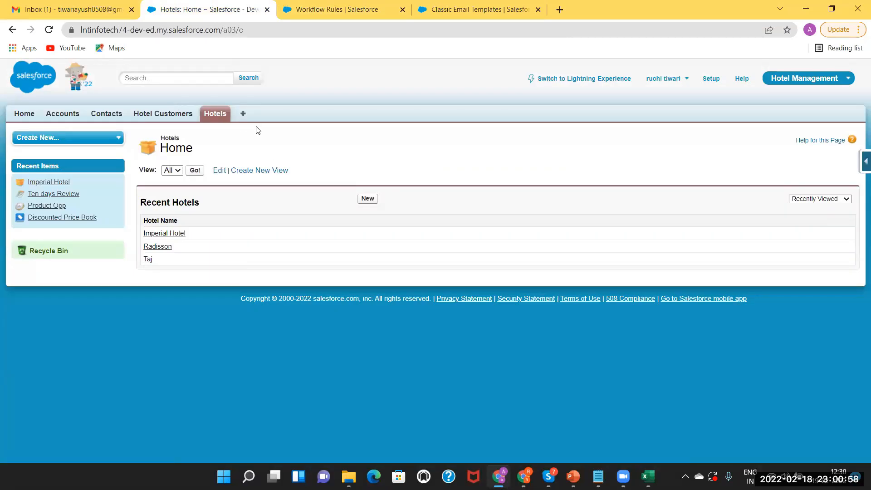
Start a new Hotel Customer record and enter the customer's name.
click(162, 114)
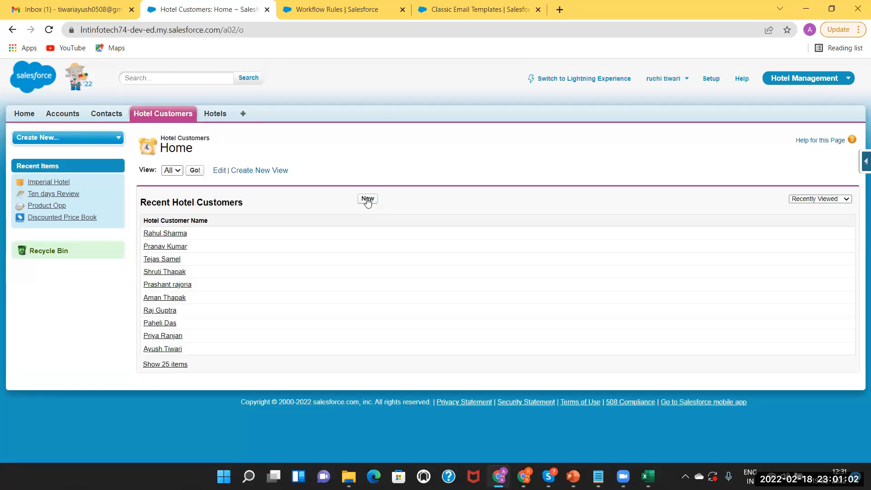
click(368, 199)
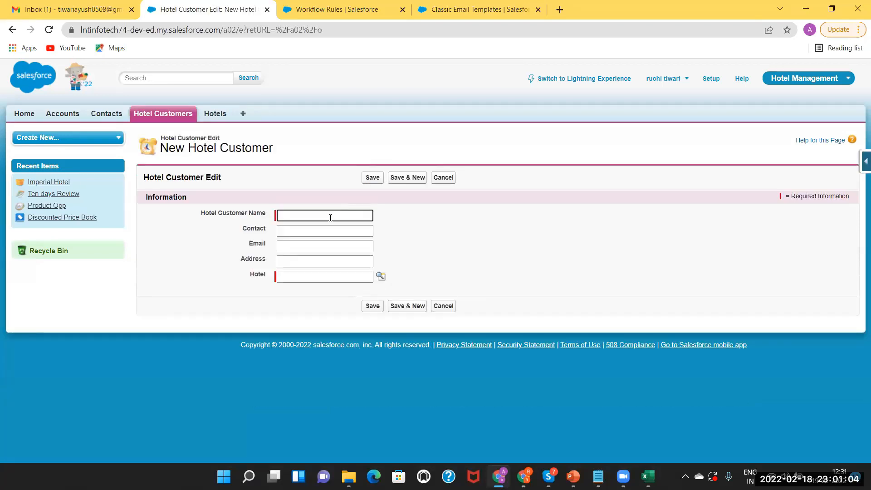
click(331, 215)
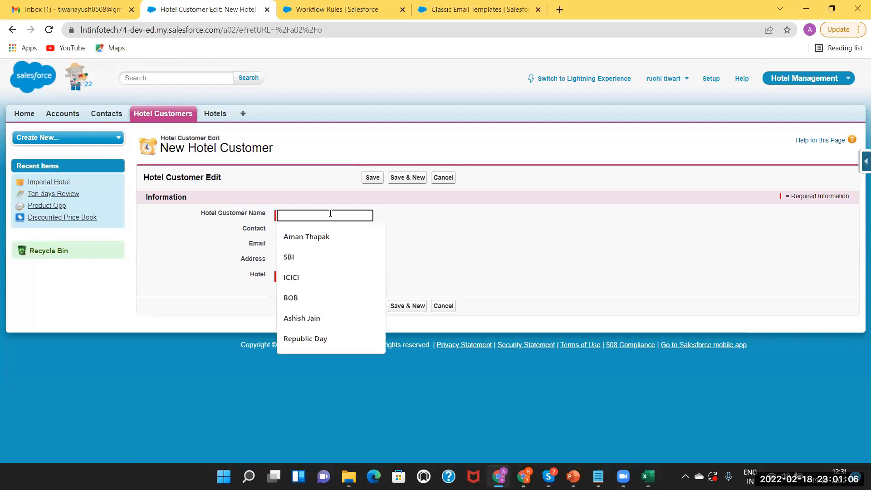
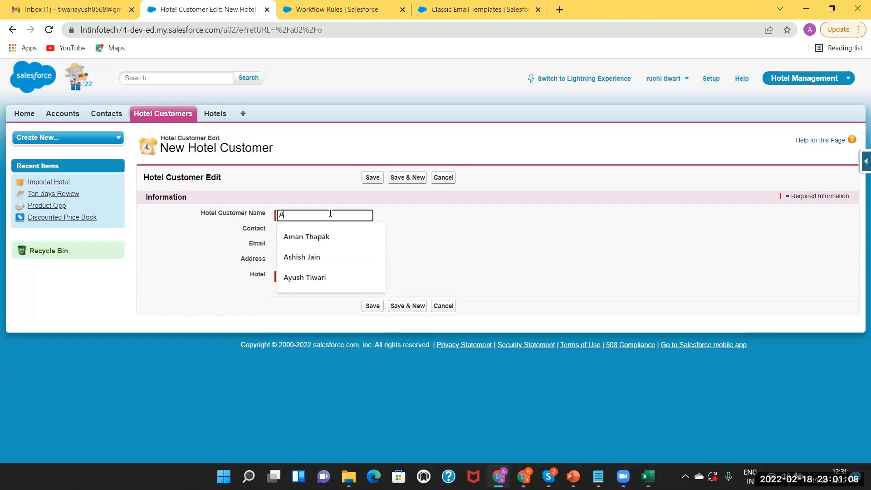
Fill the contact phone, e-mail and address fields from saved autofill entries.
click(308, 231)
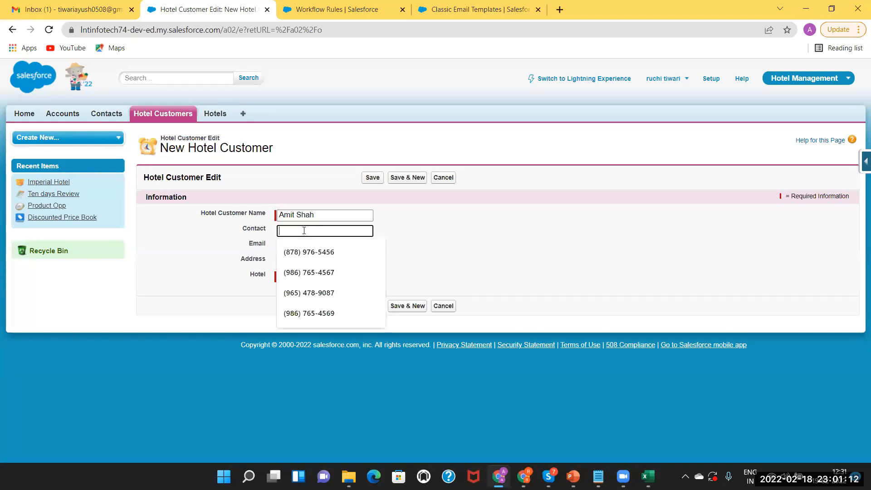
click(304, 293)
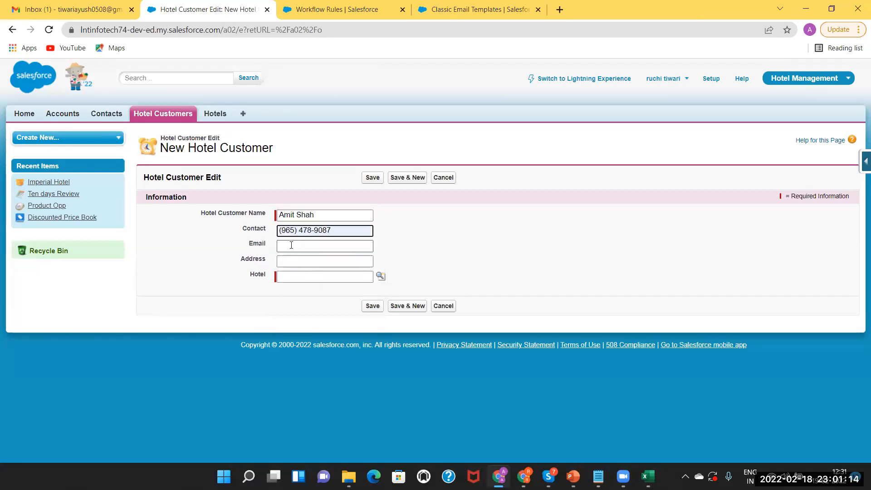
click(291, 247)
click(318, 267)
click(305, 261)
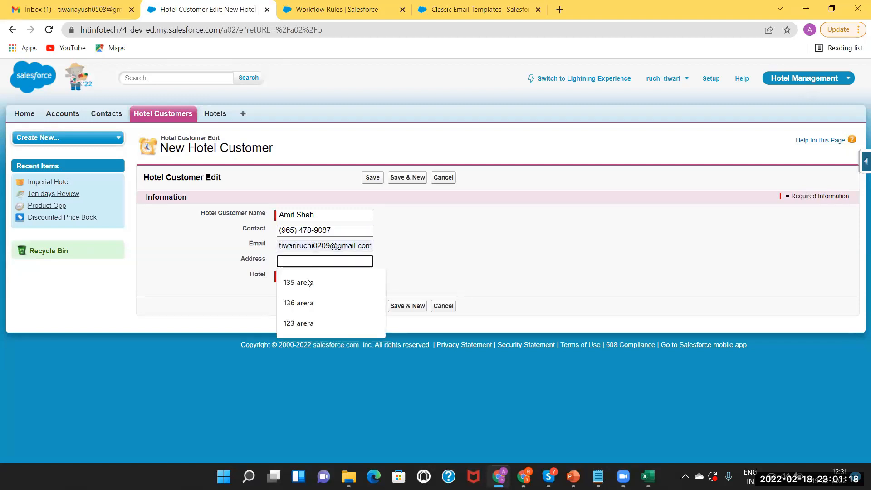
click(310, 284)
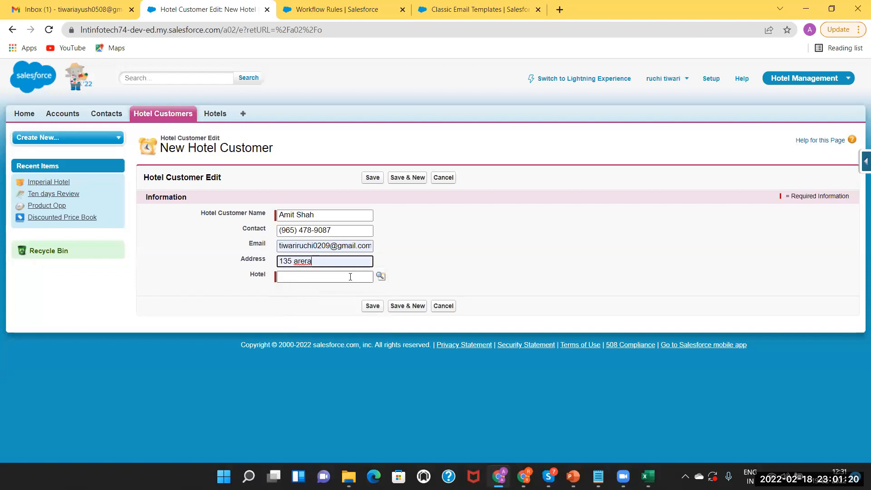
Pick Taj as the customer's hotel via the lookup and save the record.
click(382, 278)
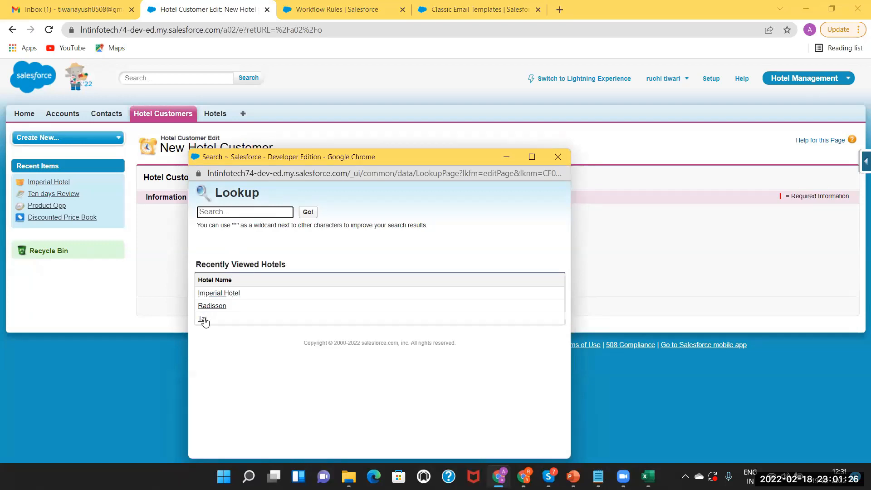
click(202, 319)
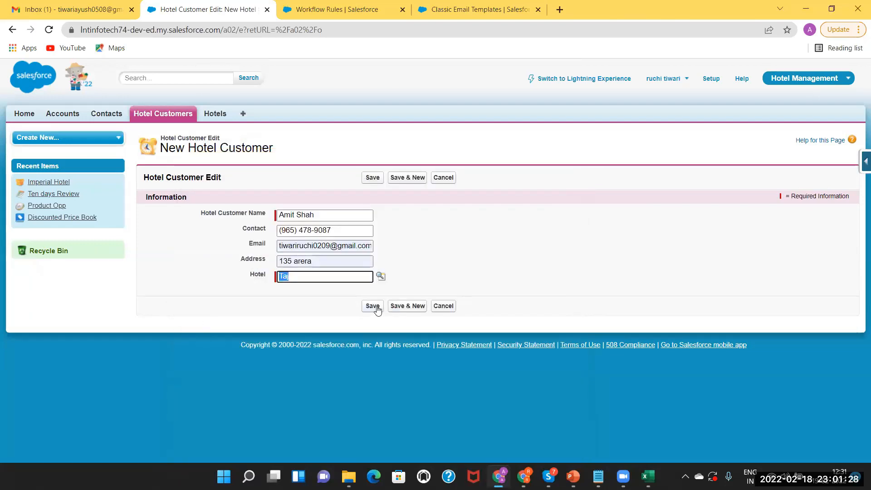
click(373, 306)
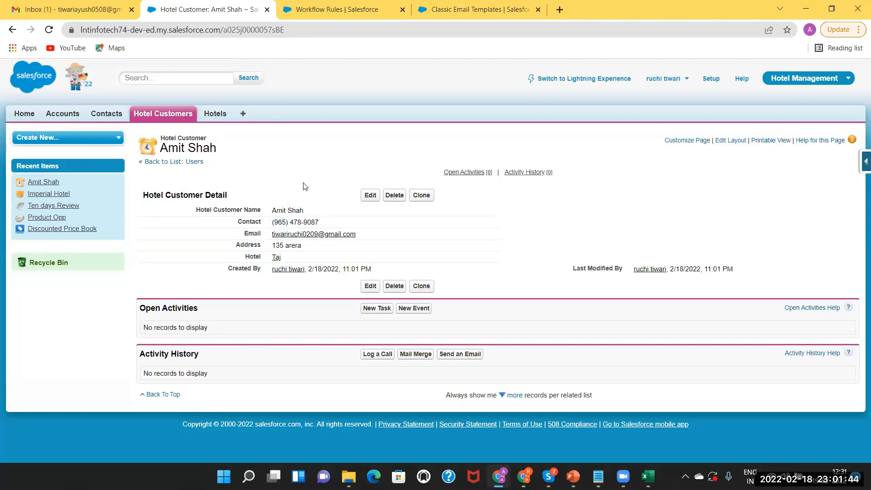
Review the active rule's Hotel Name equals Taj criteria and SendEmailToTajCust action, then bring up the slides.
click(307, 4)
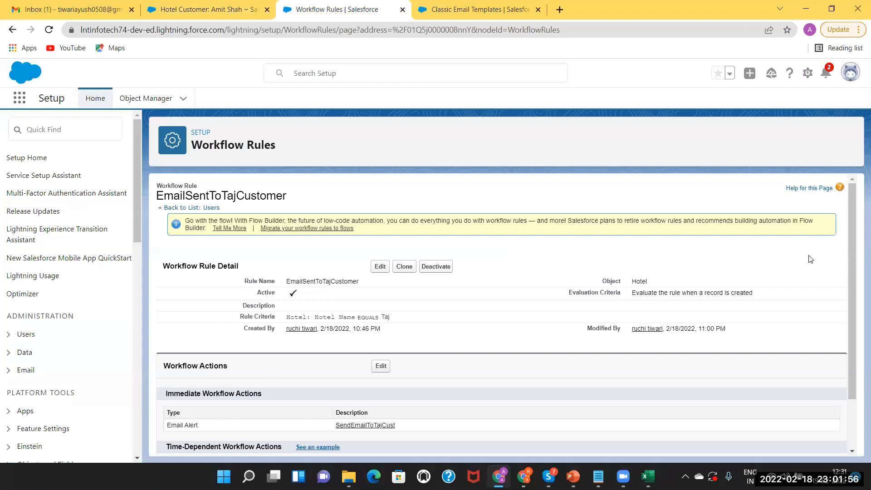
drag(851, 263, 857, 342)
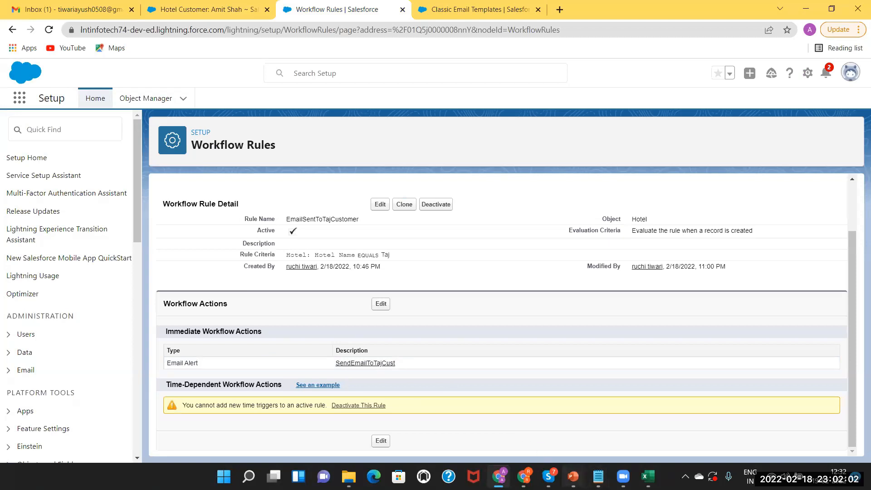
click(574, 477)
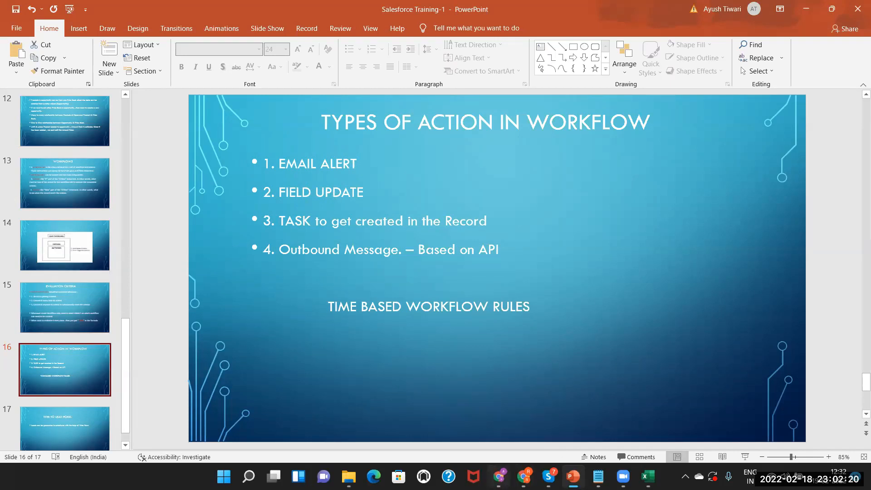
Go back from the Types of Action in Workflow slide to the Salesforce workflow rule page.
click(499, 475)
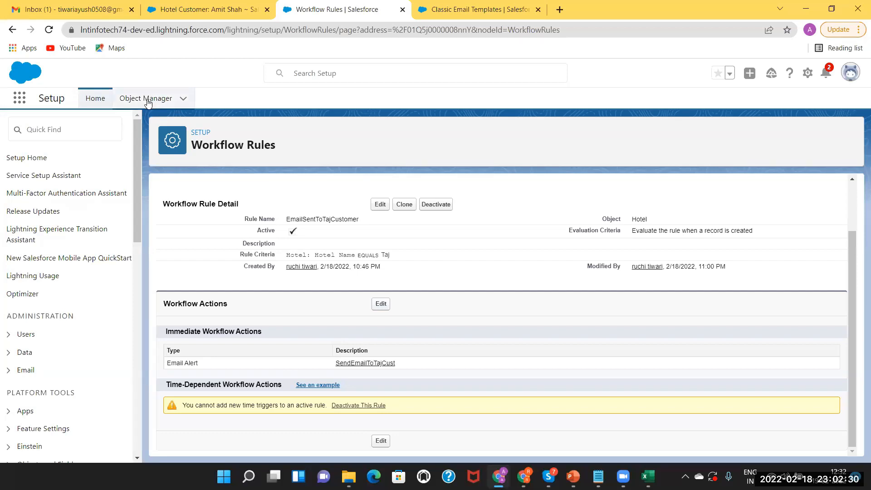
Glance at the new customer record, then open Step 3 of EmailSentToTajCustomer's workflow actions.
click(189, 7)
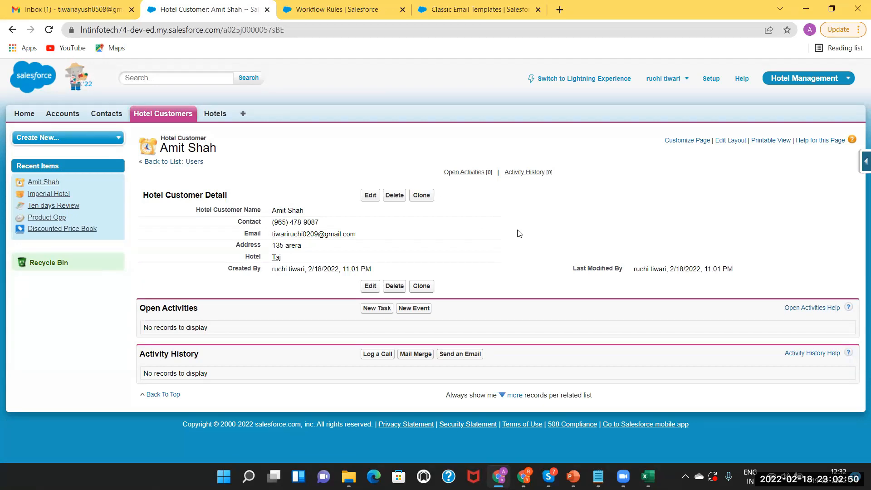
click(336, 10)
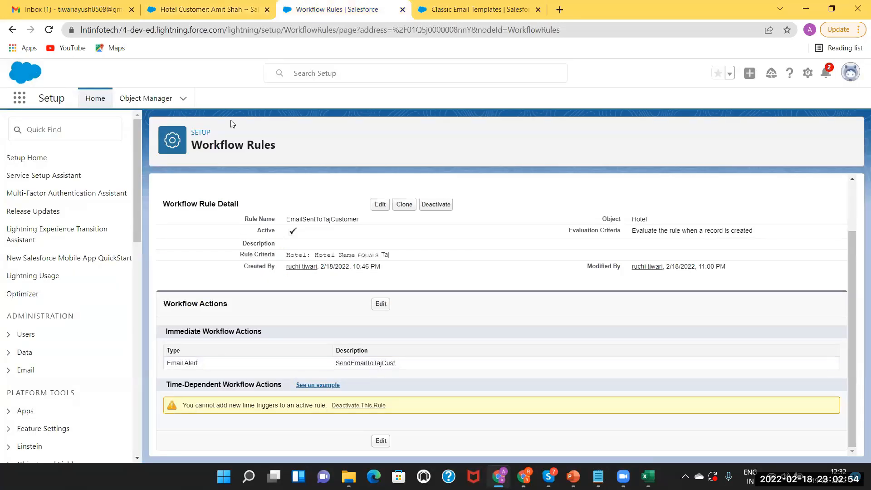
click(381, 305)
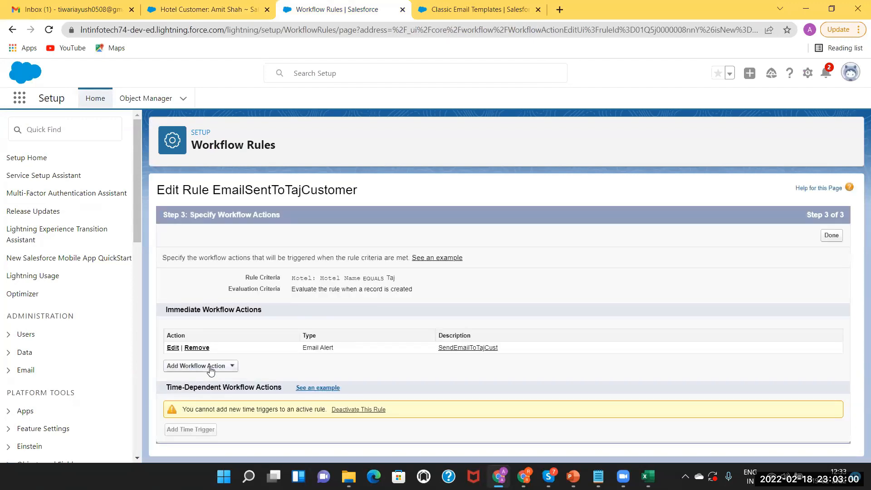
Begin a new Field Update, then start a new custom field on the Hotel Customer object.
click(193, 367)
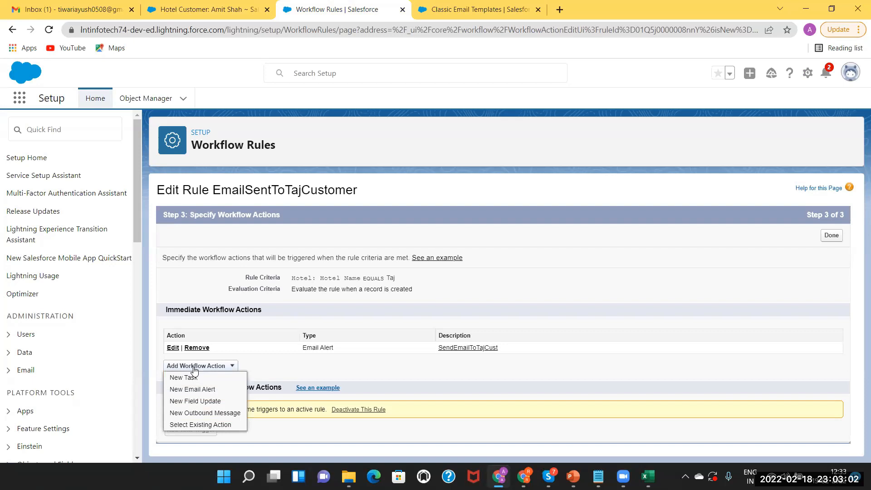
click(195, 402)
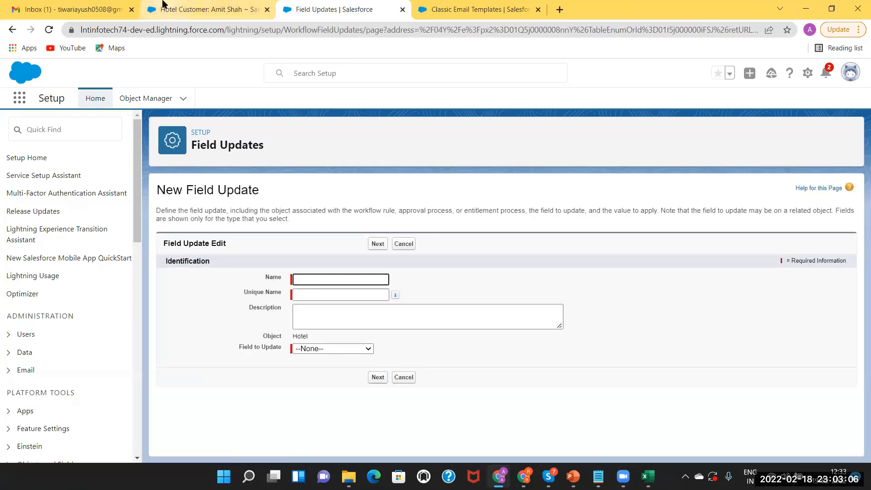
click(181, 14)
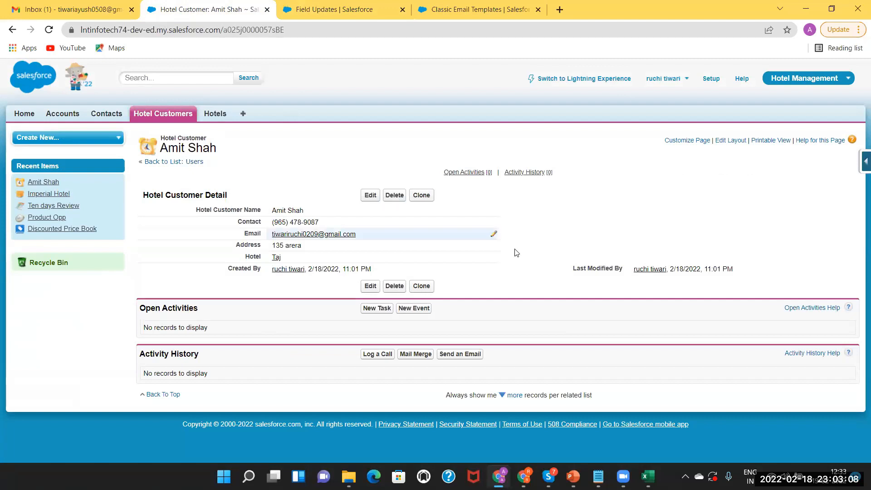
click(858, 162)
click(774, 183)
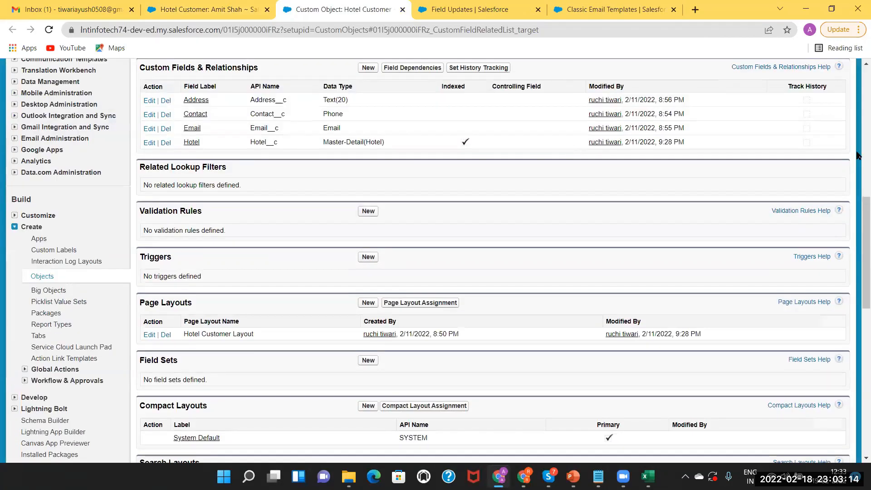
scroll(385, 195, up, 3)
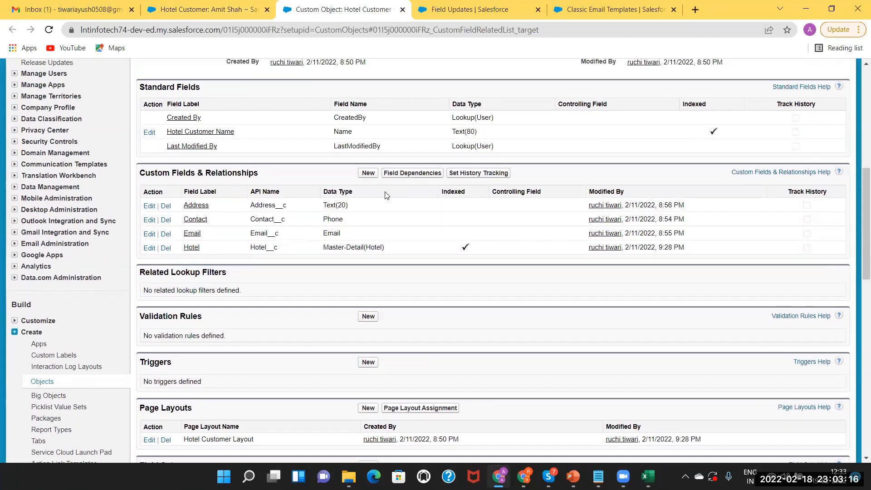
click(366, 173)
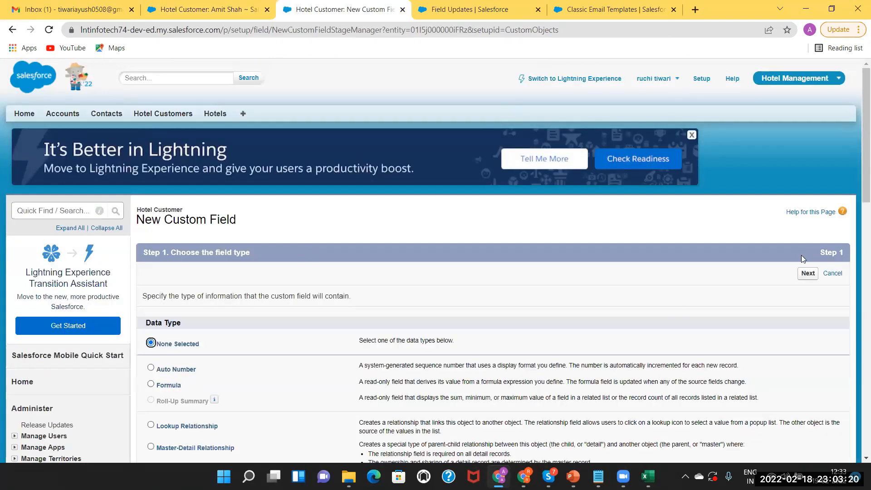
Choose Text as the new field's data type.
scroll(856, 278, down, 2)
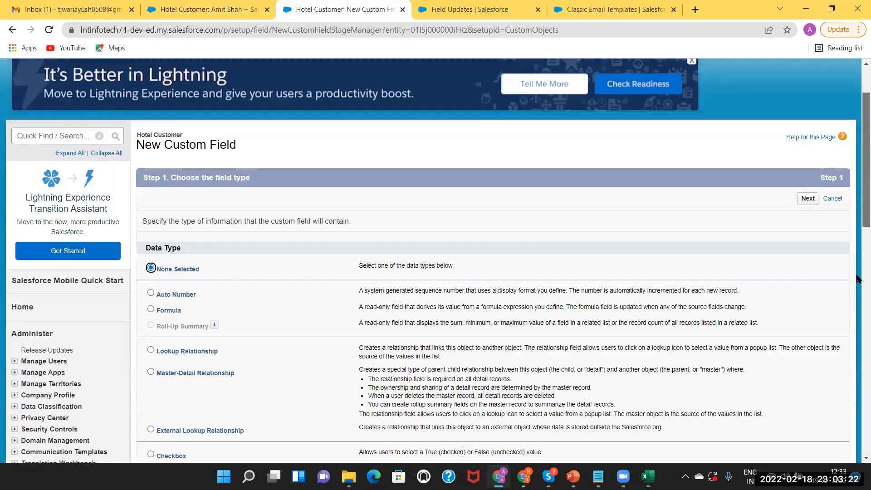
scroll(857, 279, down, 5)
scroll(277, 400, down, 1)
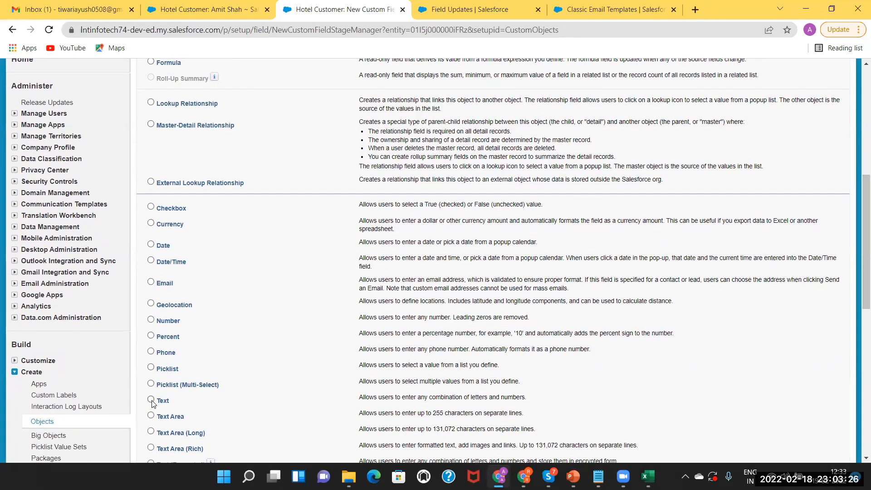
drag(859, 300, 858, 424)
click(806, 154)
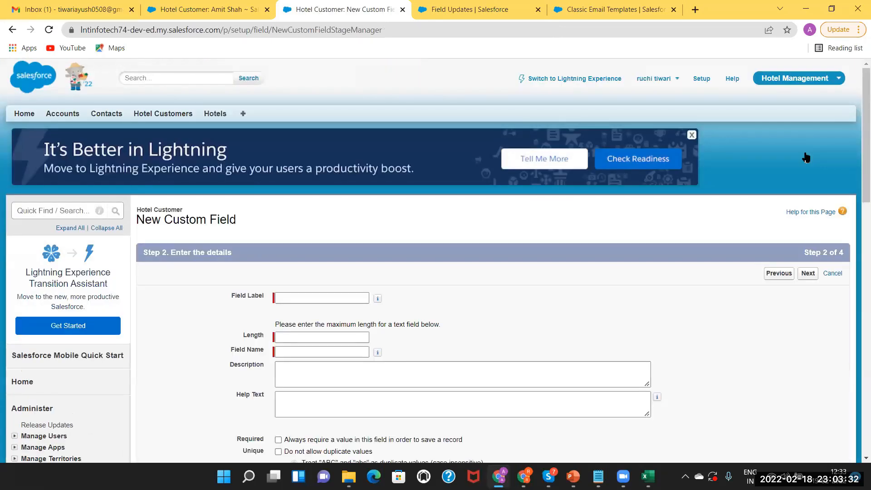
Label the field Feedback with a length of 20.
click(328, 296)
text(Rev)
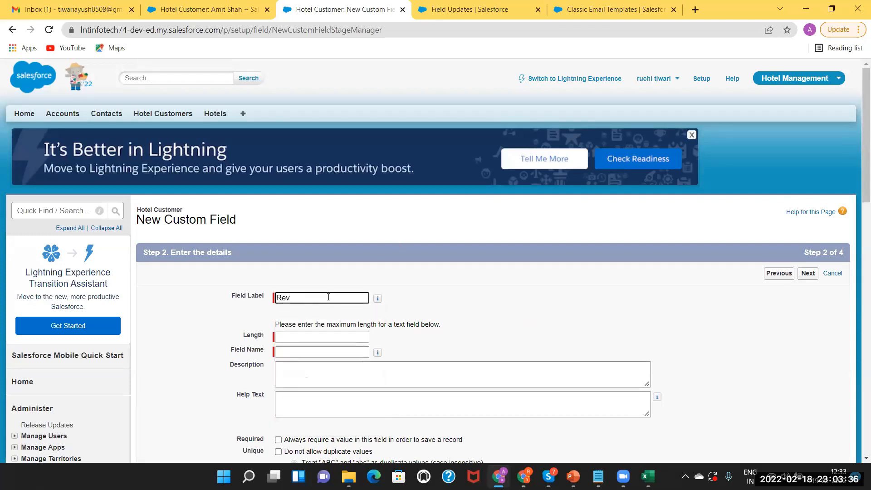
key(BackSpace)
key(BackSpace)
key(BackSpace)
text(Feedback)
click(300, 336)
text(20)
click(295, 373)
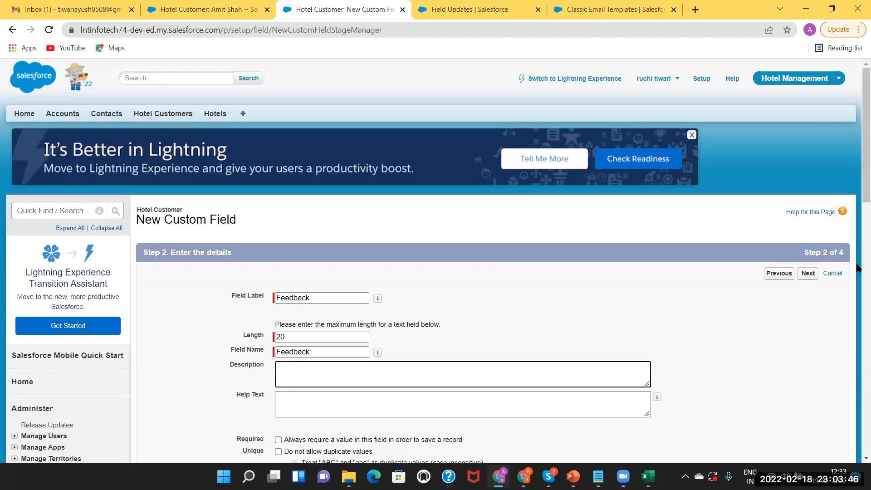
drag(859, 207, 859, 253)
scroll(857, 252, up, 3)
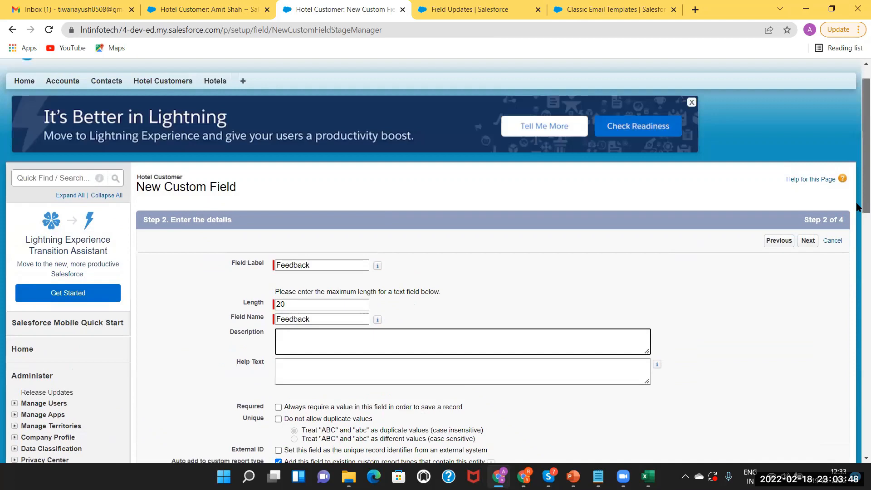
Make Feedback visible to all profiles, keep it on Hotel Customer Layout, and save.
click(807, 255)
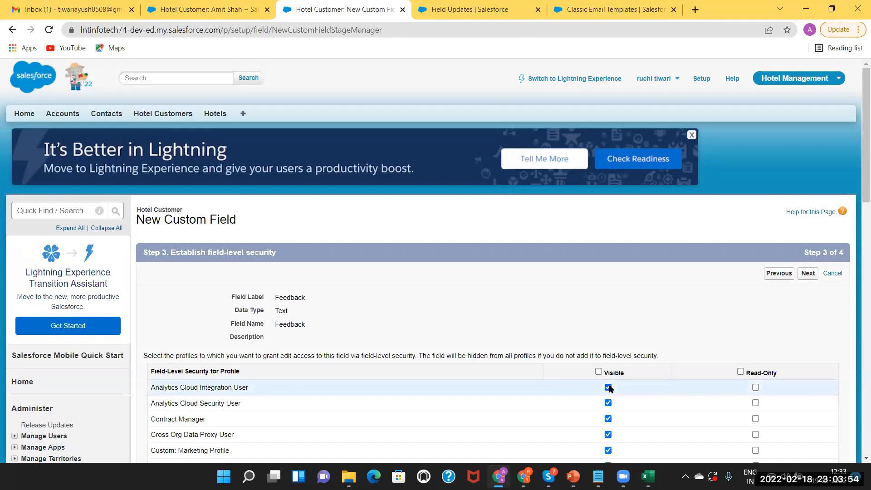
click(598, 372)
click(806, 273)
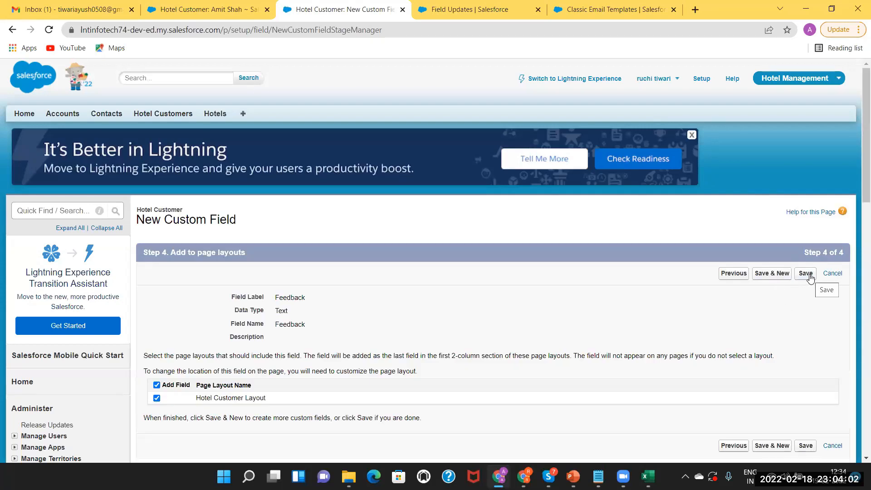
click(806, 274)
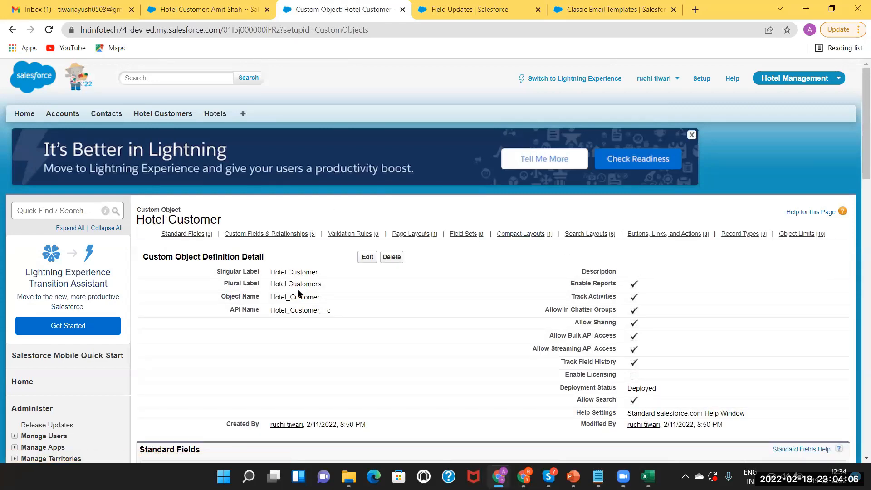
Check that a blank New Hotel Customer form shows Feedback, then return to the New Field Update form.
click(156, 114)
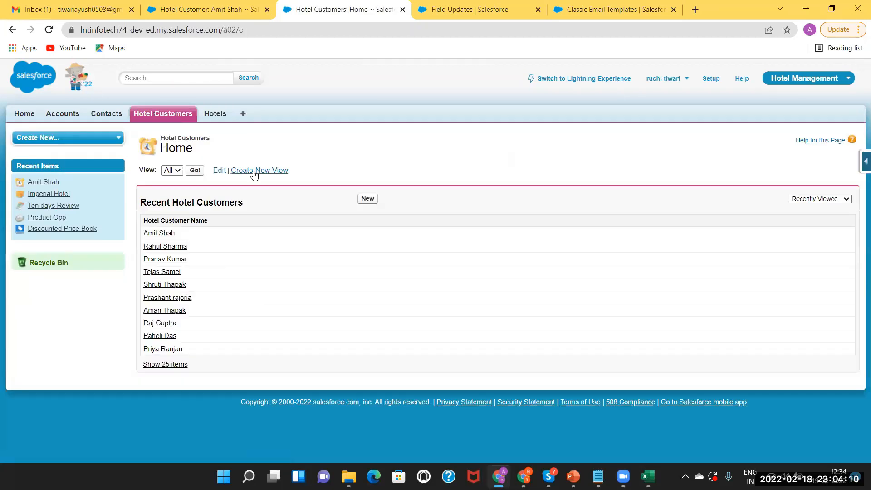
click(368, 200)
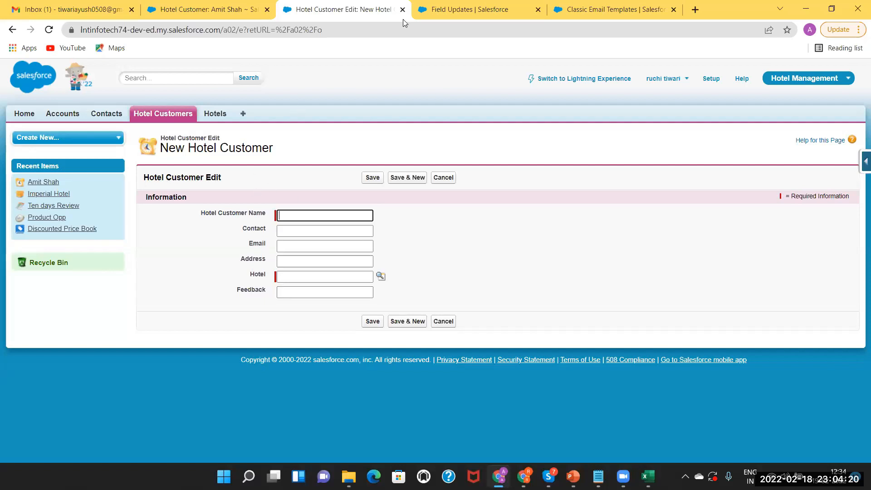
click(206, 11)
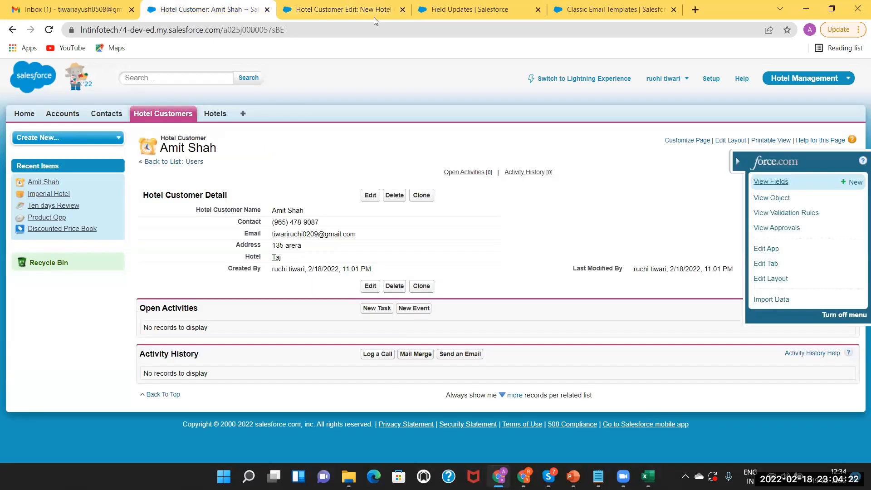
click(458, 6)
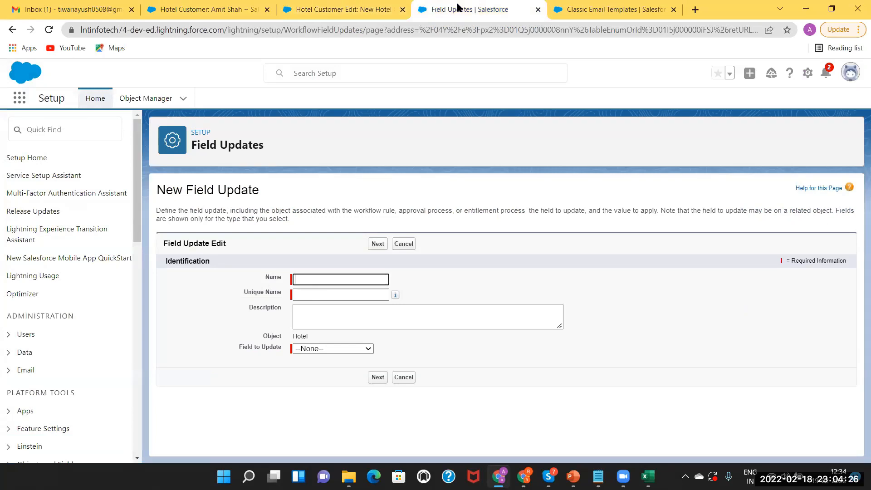
Enter 'Feedback Update' as the name, auto-fill Feedback_Update, and browse the Field to Update list.
click(326, 279)
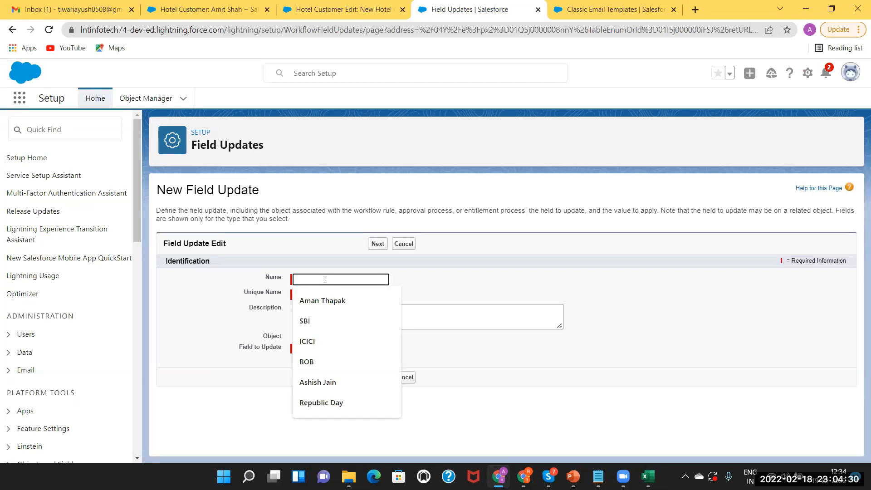
text(Feed)
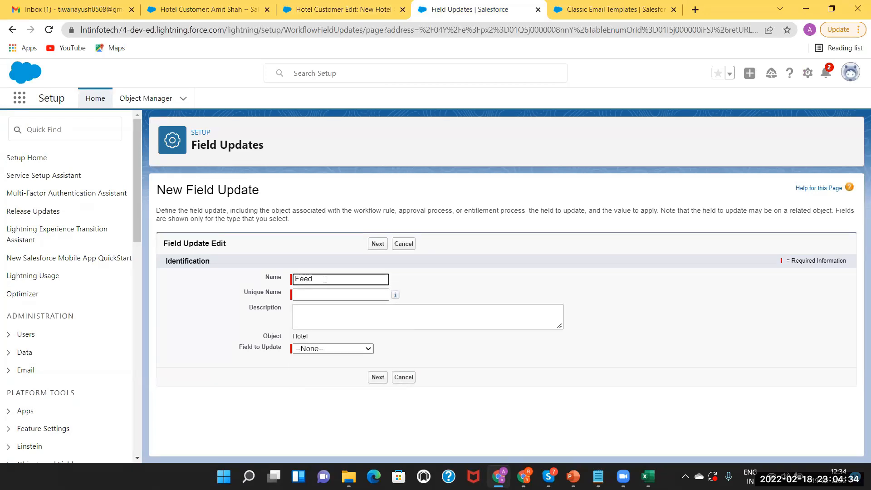
text(back Update)
click(356, 295)
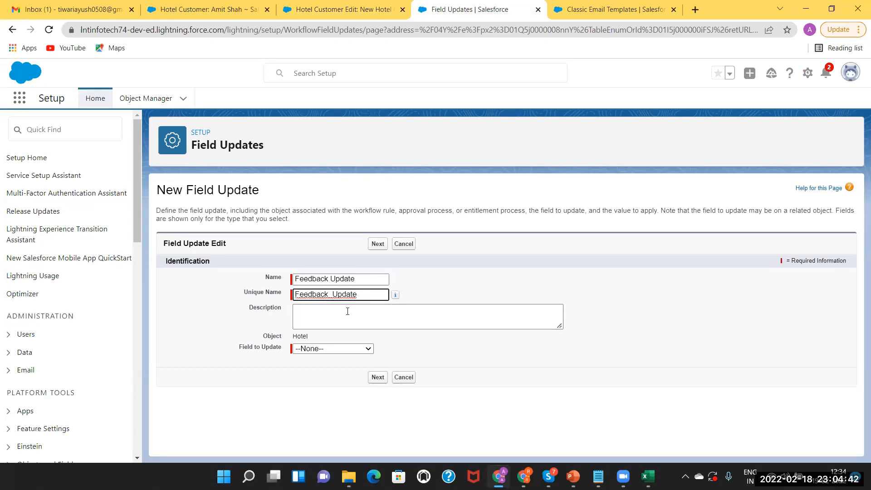
click(336, 349)
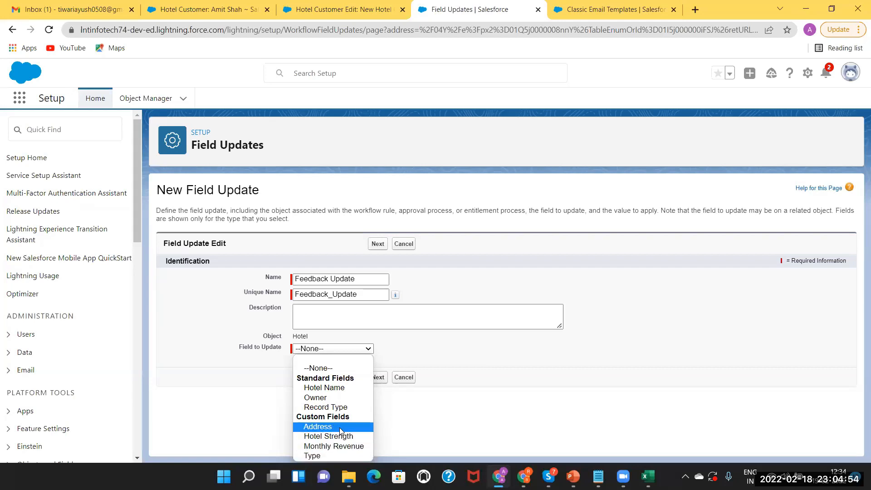
click(416, 345)
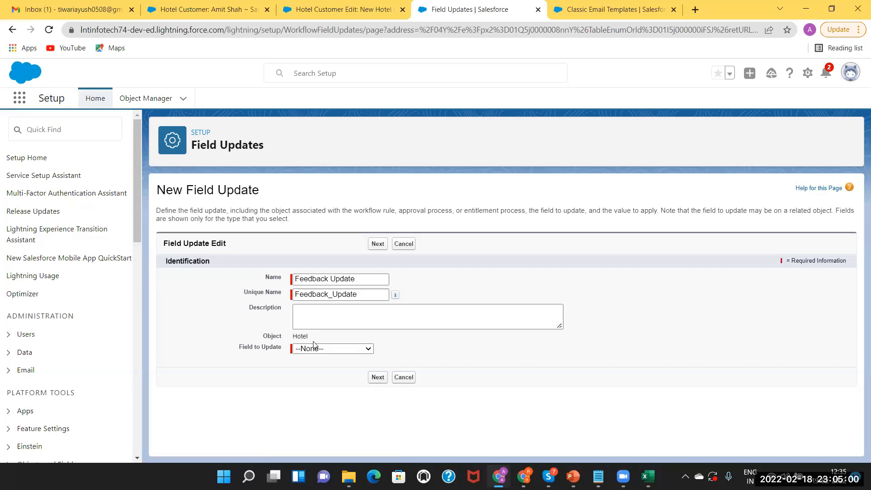
Open the Taj hotel record, go to the Hotel object's View Fields page, and begin a new custom field.
click(337, 5)
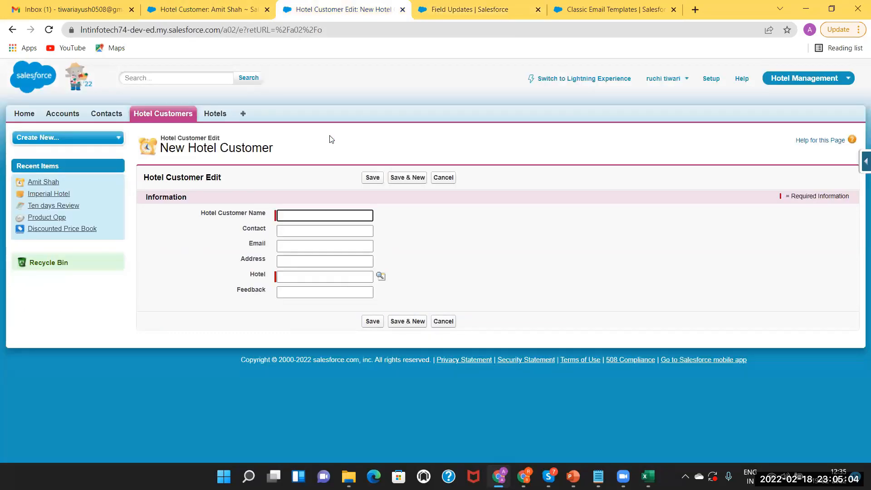
click(216, 114)
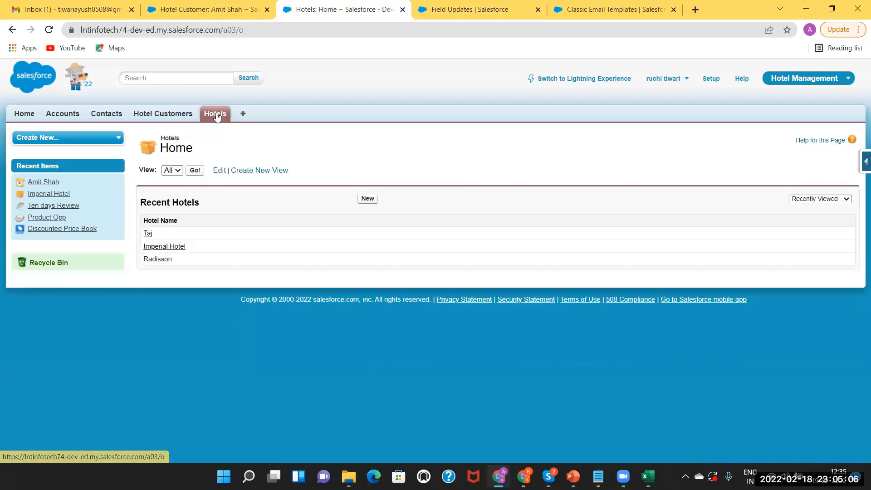
click(148, 235)
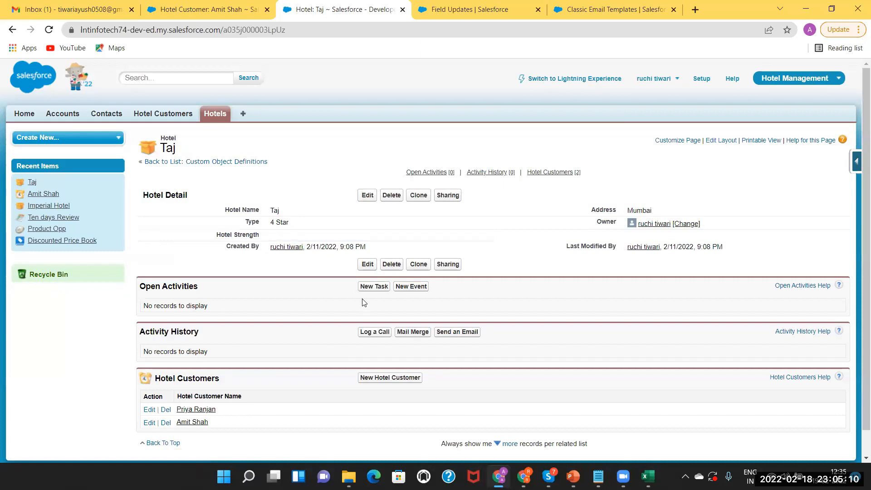
click(856, 162)
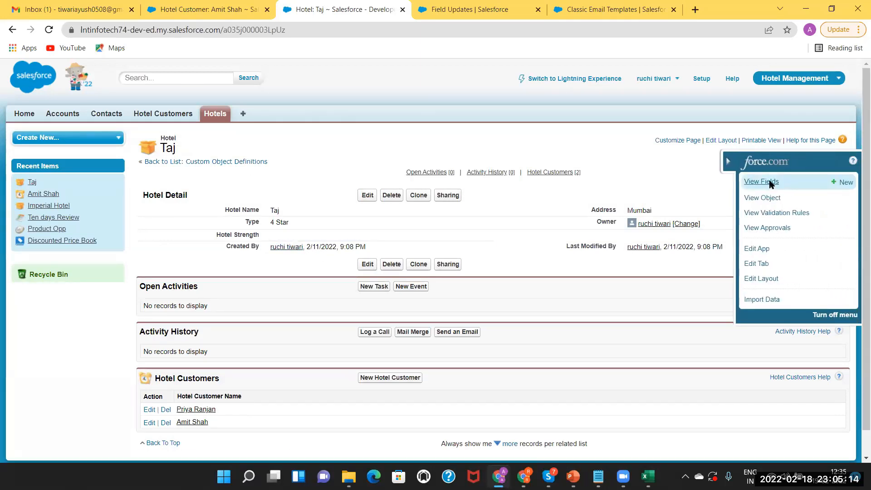
click(770, 183)
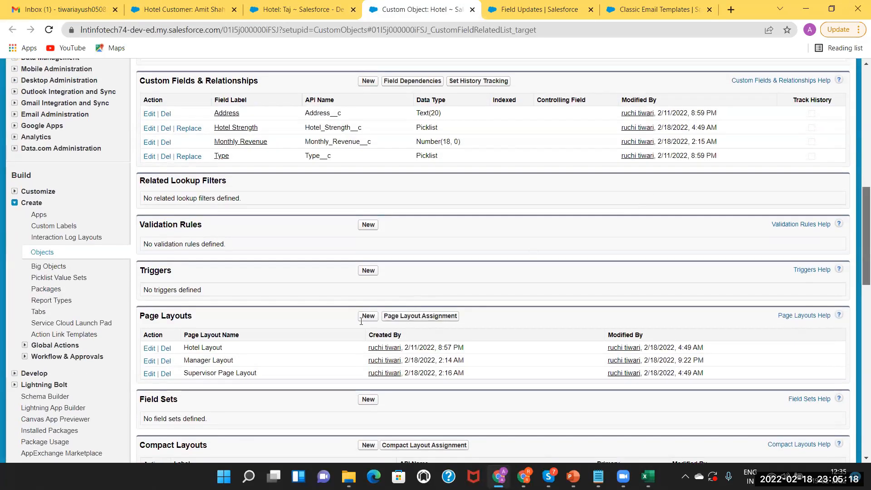
scroll(370, 279, up, 3)
scroll(370, 279, up, 2)
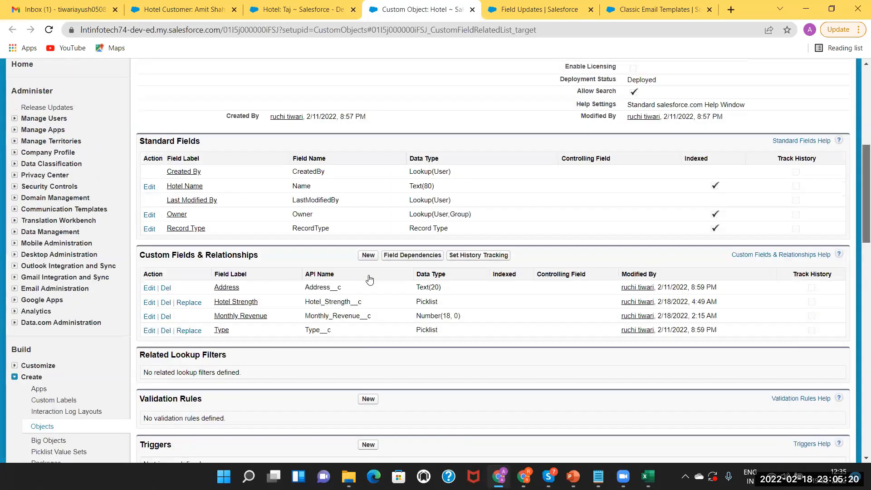
click(370, 278)
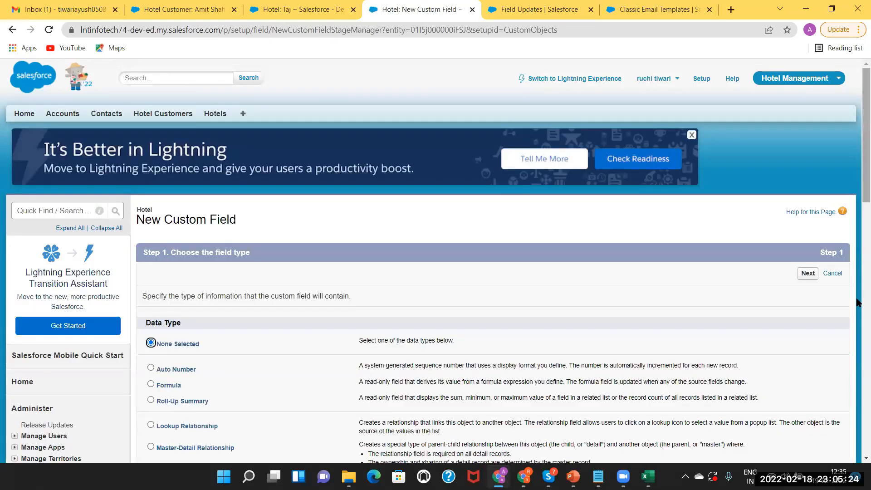
Define a Text field labelled Review with length 30 on the Hotel object.
scroll(285, 349, down, 3)
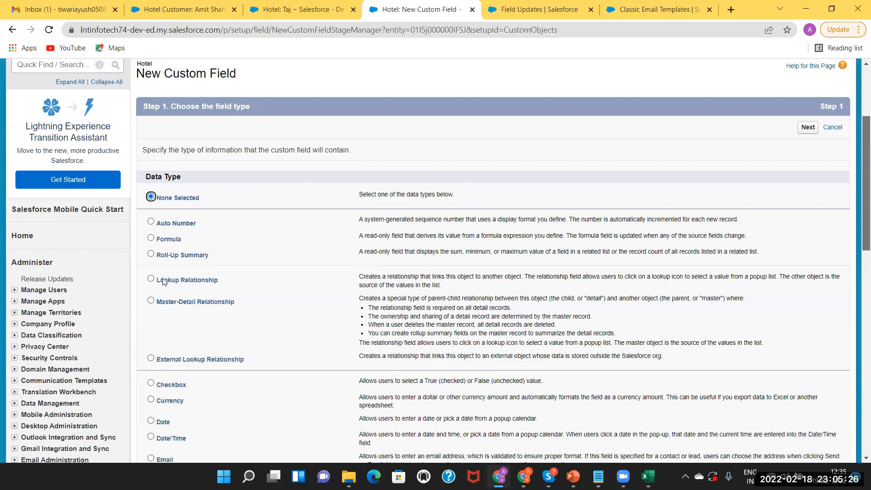
scroll(151, 277, down, 2)
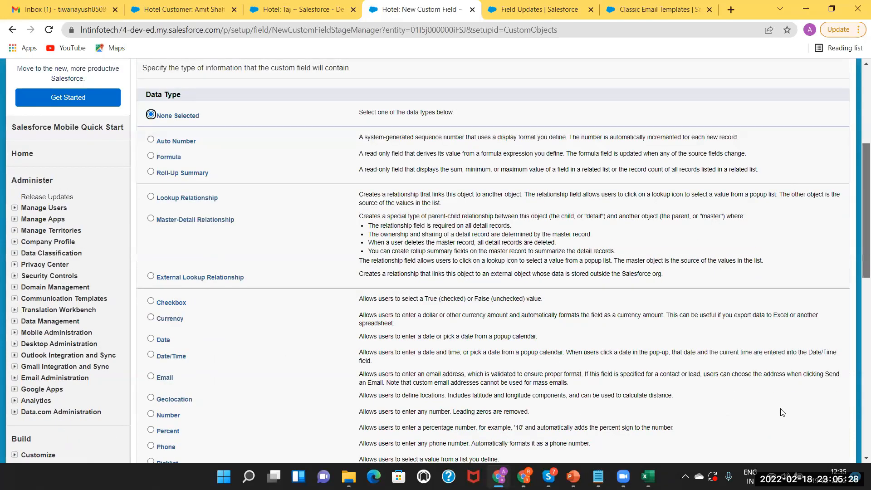
scroll(815, 404, down, 1)
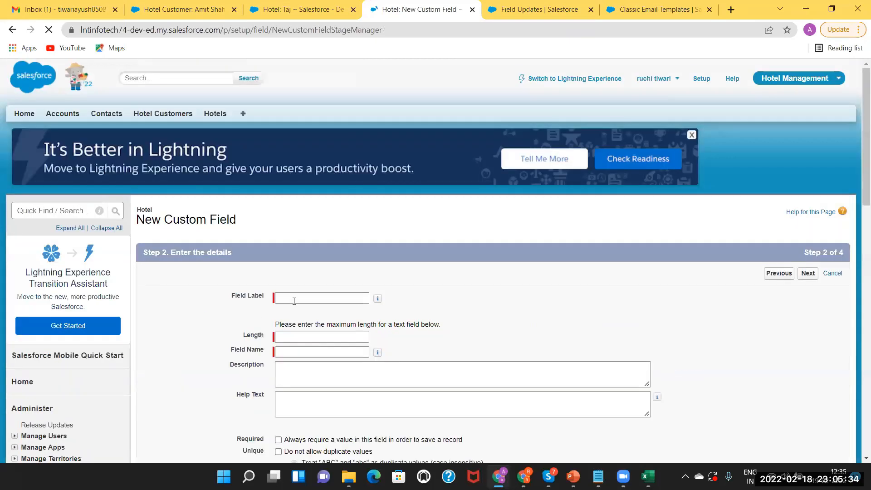
click(294, 301)
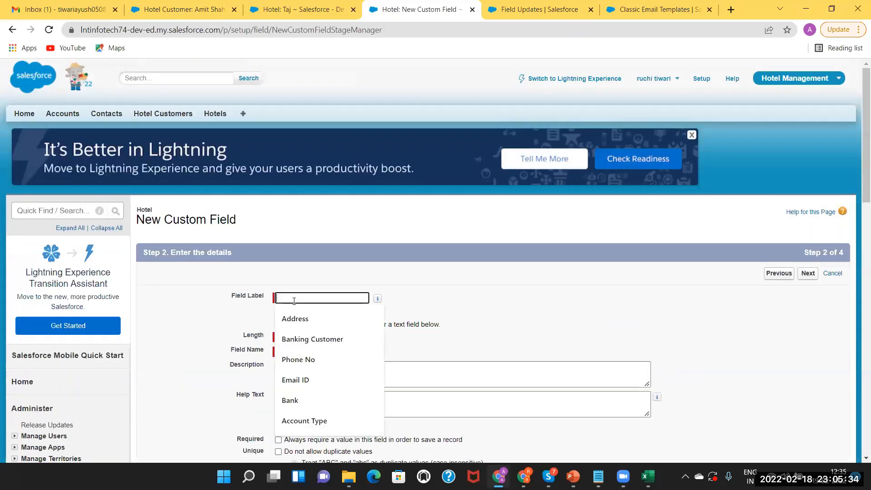
text(Review)
click(291, 336)
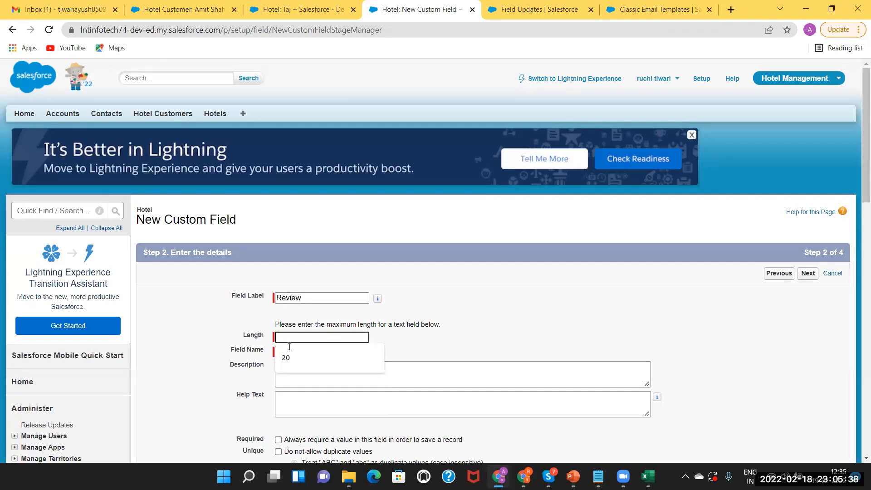
text(30)
key(Tab)
key(Tab)
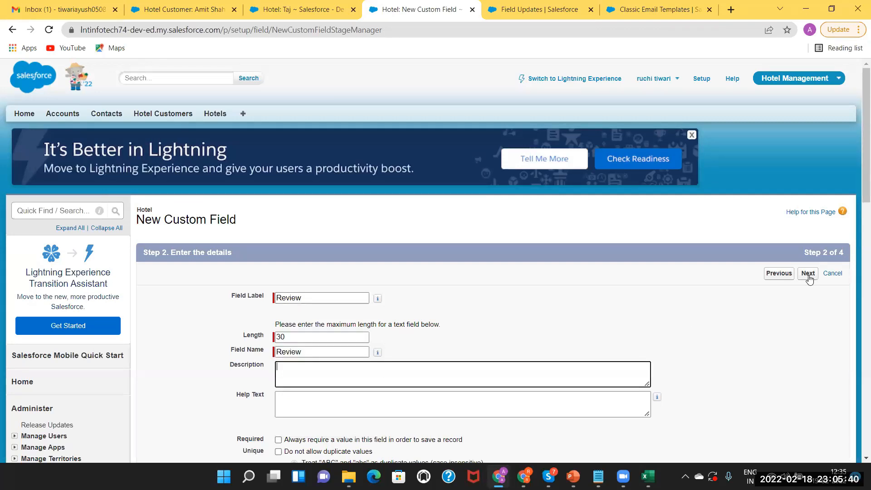
Make Review visible to all profiles, keep all three layouts, and save the field.
click(808, 274)
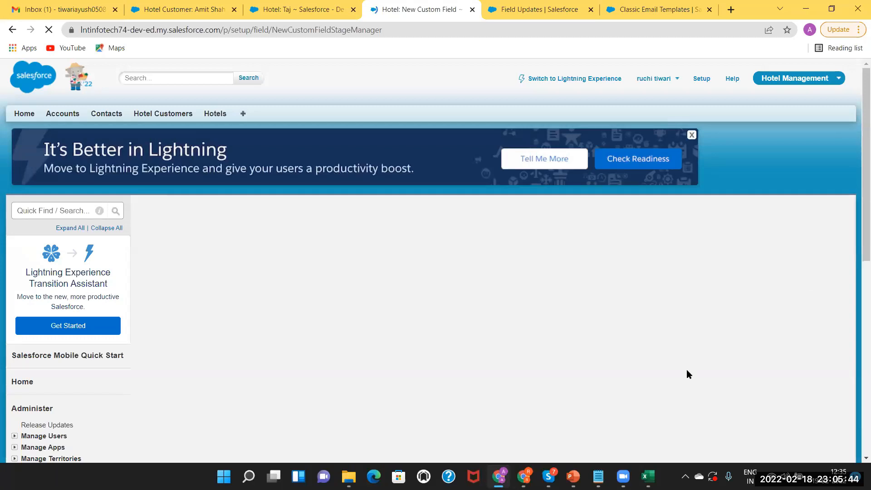
click(599, 373)
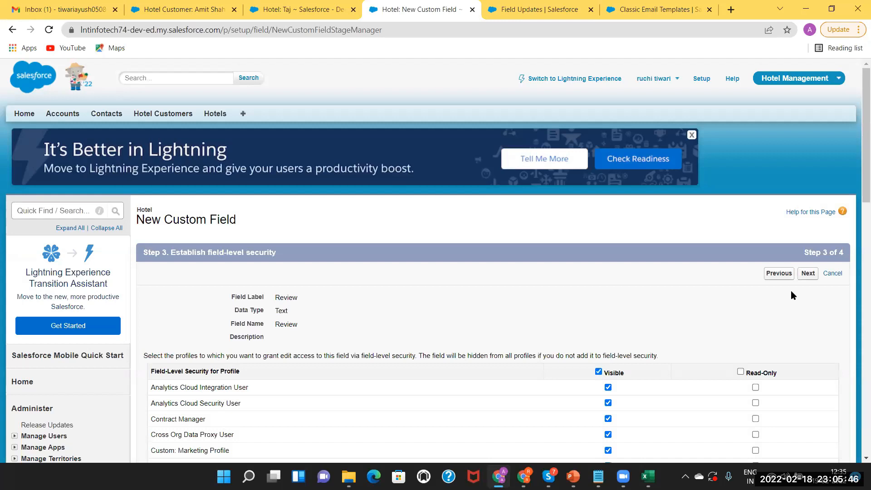
click(807, 273)
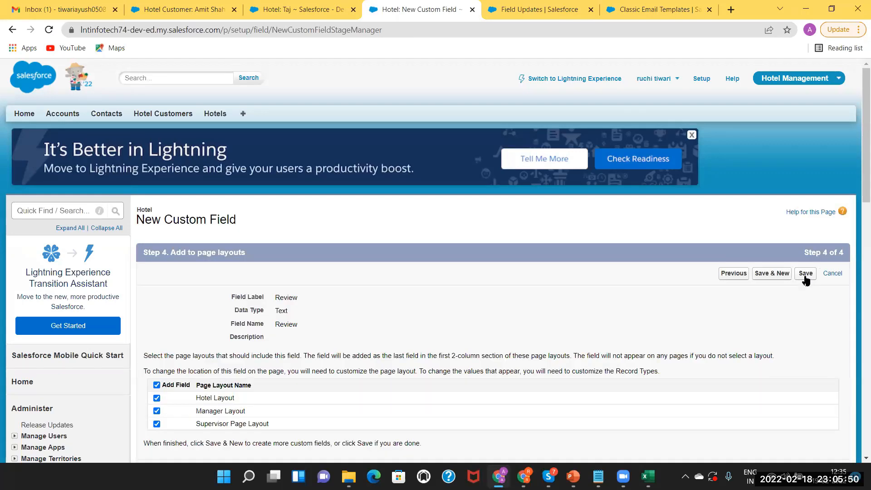
click(806, 276)
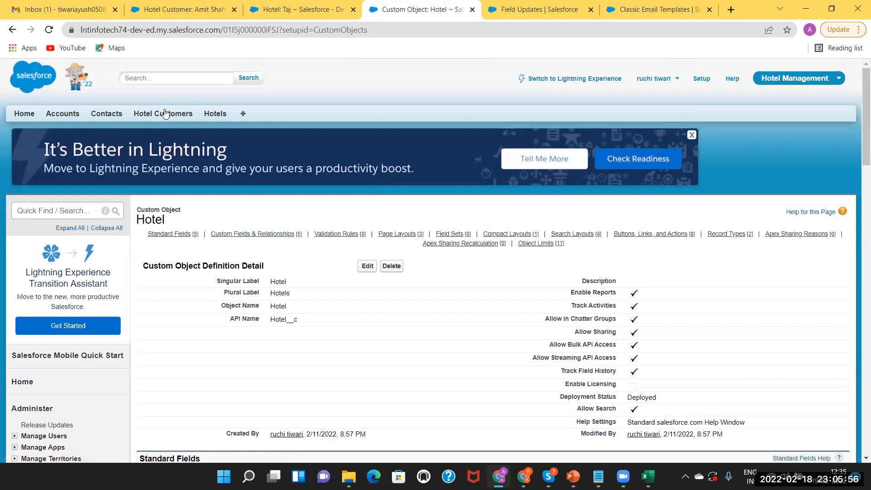
click(321, 4)
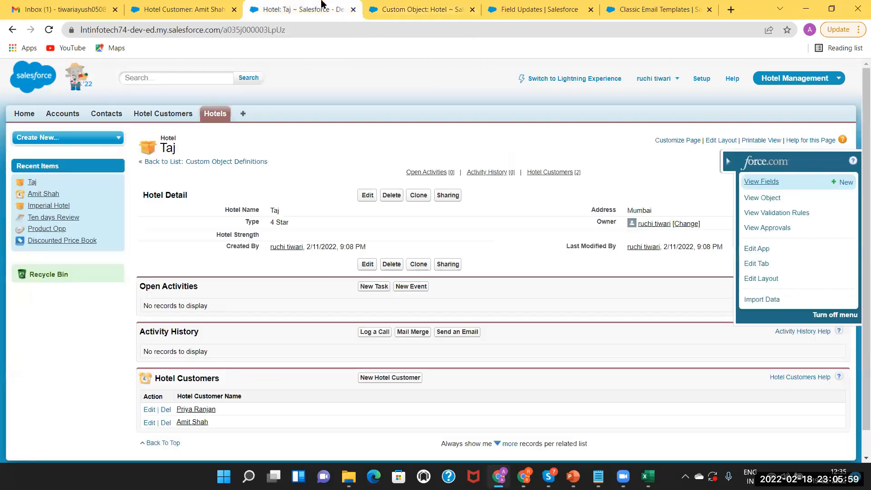
Return to the new field update form and reload it.
click(197, 10)
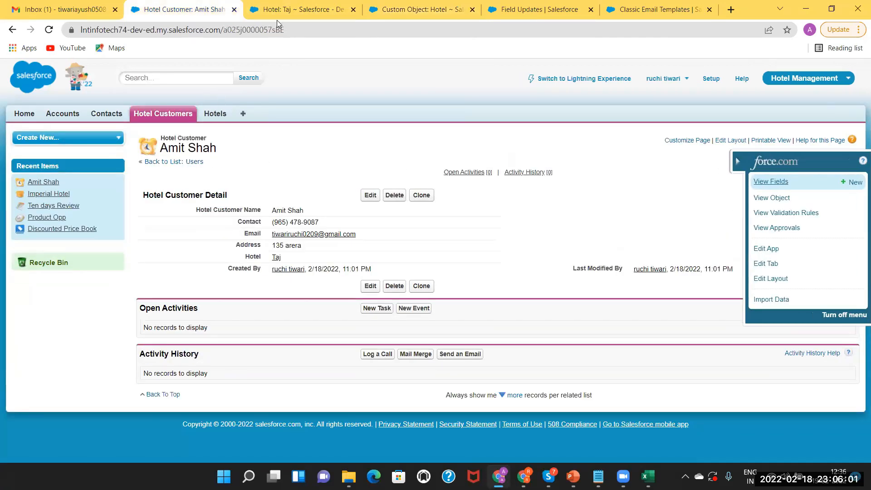
click(535, 7)
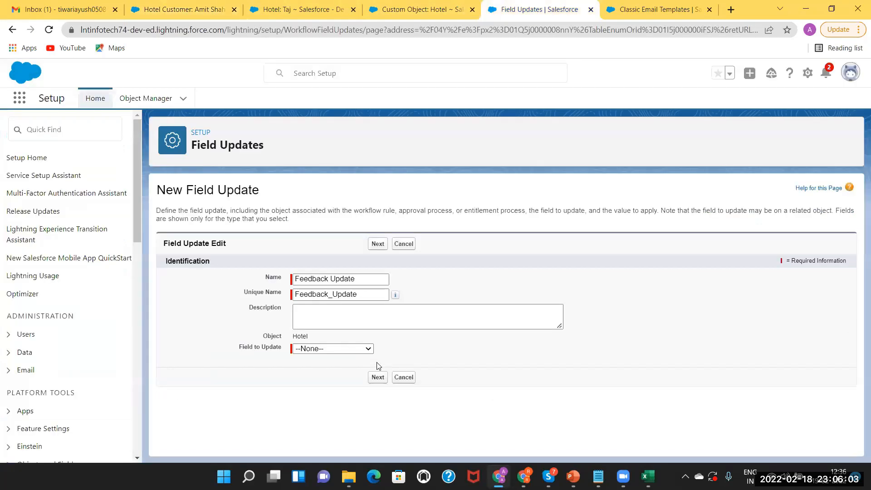
click(233, 30)
key(Return)
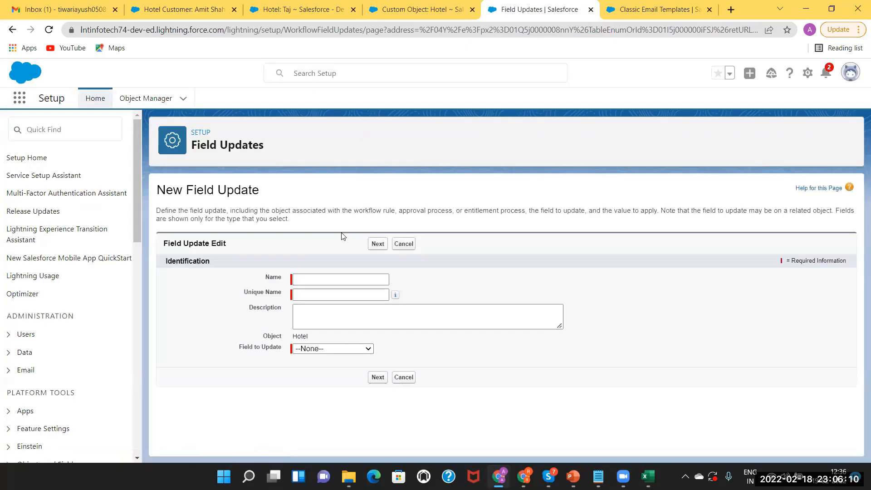
Name the field update 'Feedback Update' (unique name Feedback_Update) and target the Review field.
click(321, 278)
click(319, 281)
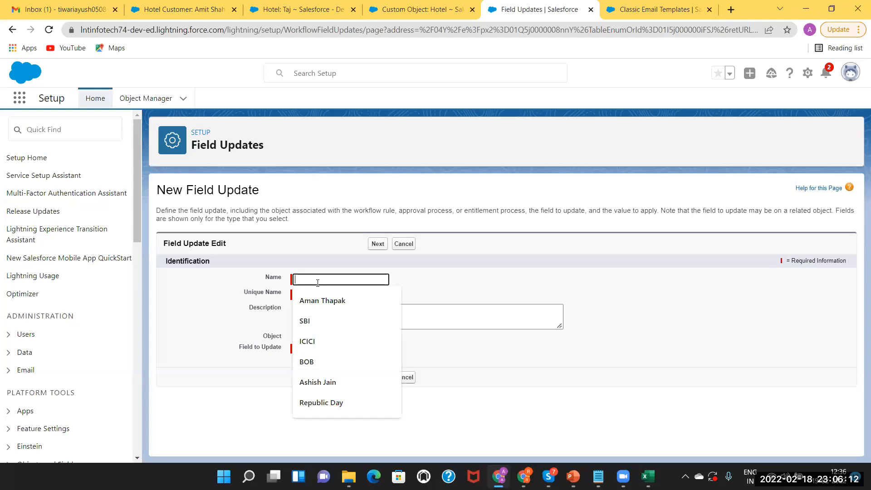
text(Feedn)
key(BackSpace)
text(back Update)
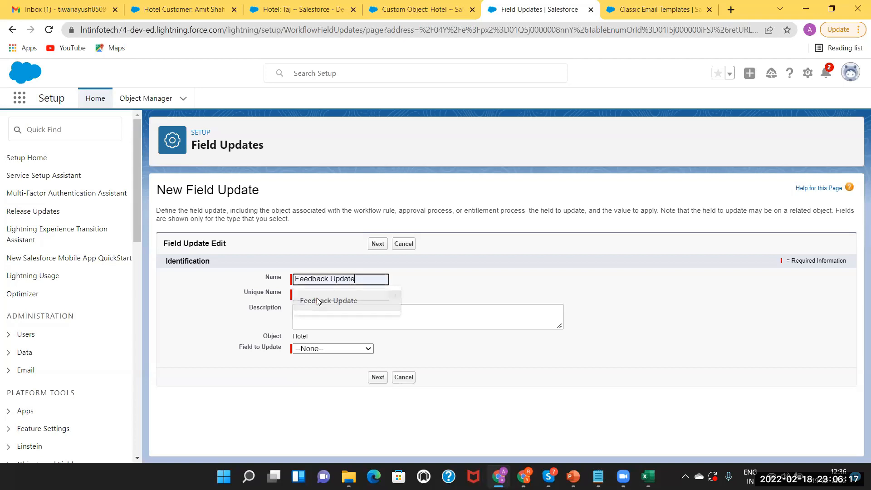
click(317, 299)
click(313, 294)
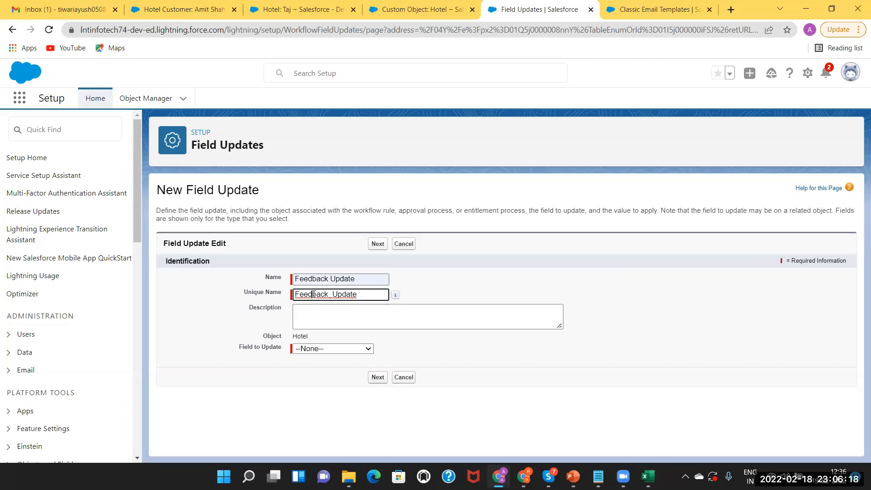
click(320, 349)
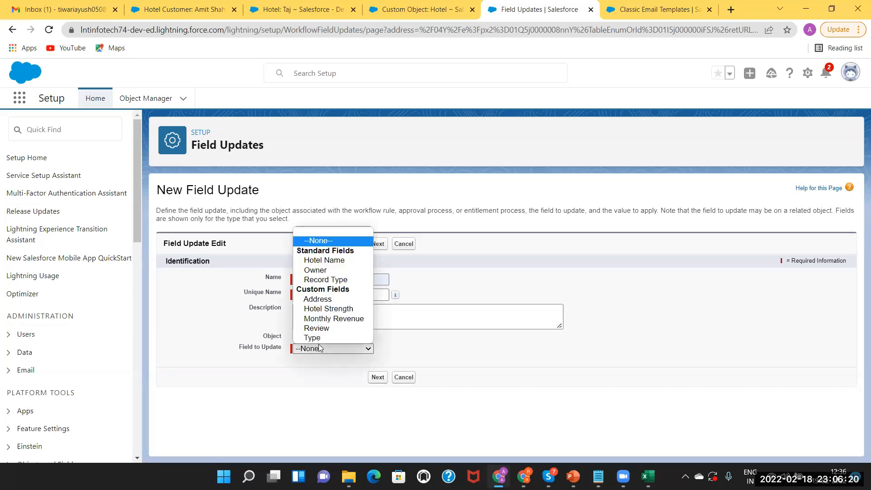
click(315, 327)
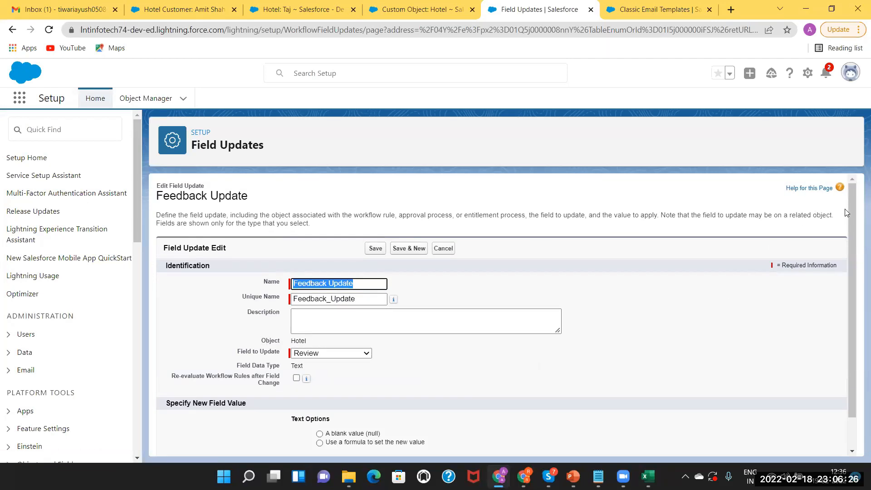
Set Feedback Update to compute Review's new value with a formula and begin the formula.
drag(851, 212, 859, 318)
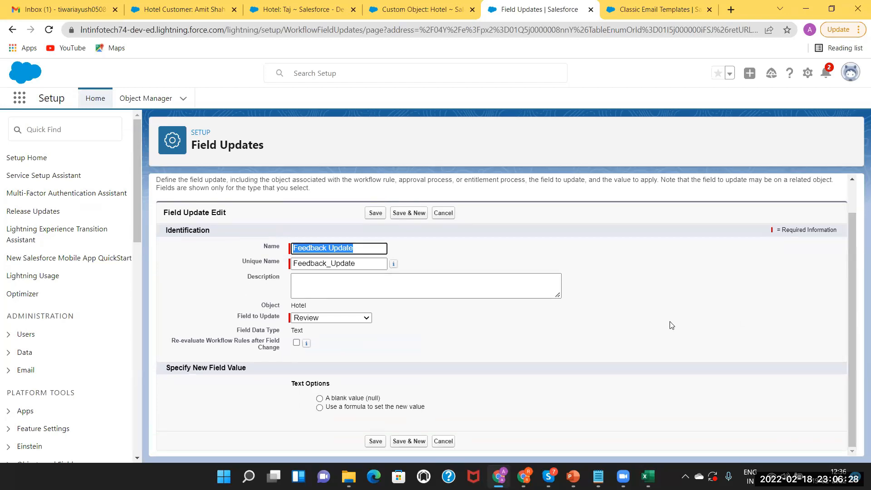
click(320, 408)
click(339, 428)
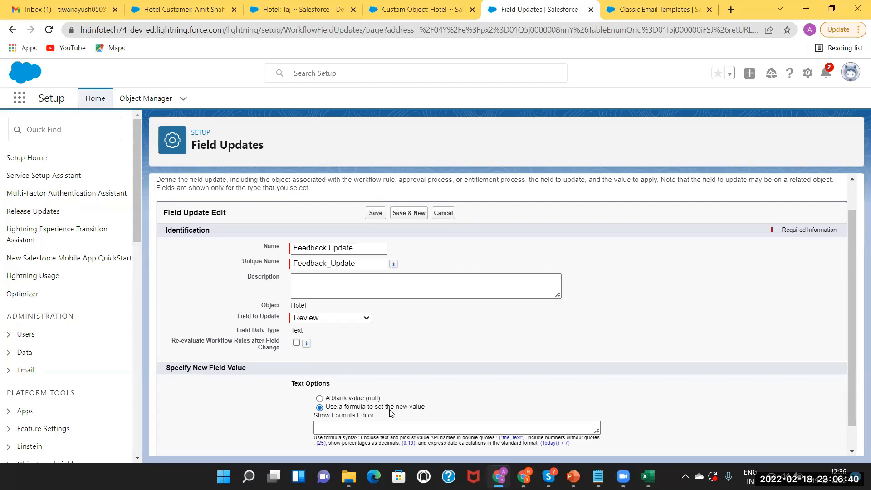
click(390, 425)
click(390, 424)
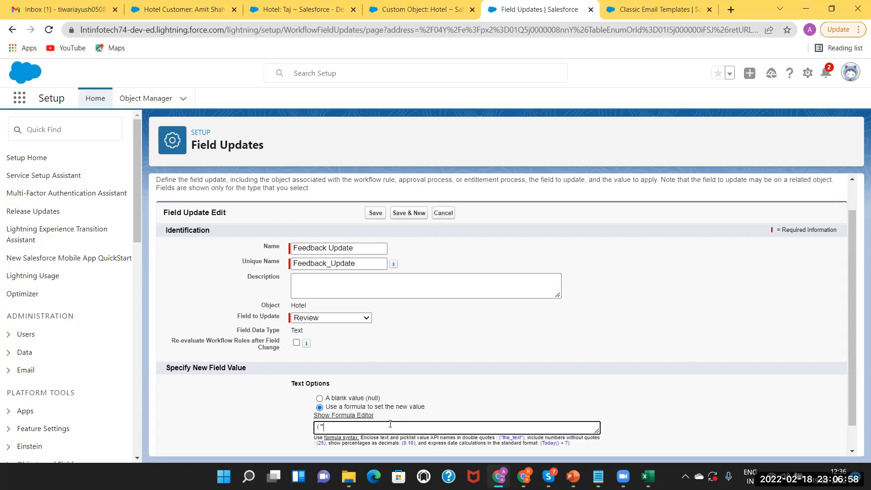
Complete the formula as ("Amazing Experience") and save the Feedback Update field update.
text(Amazing Experience"))
mouse_move(308, 346)
click(379, 214)
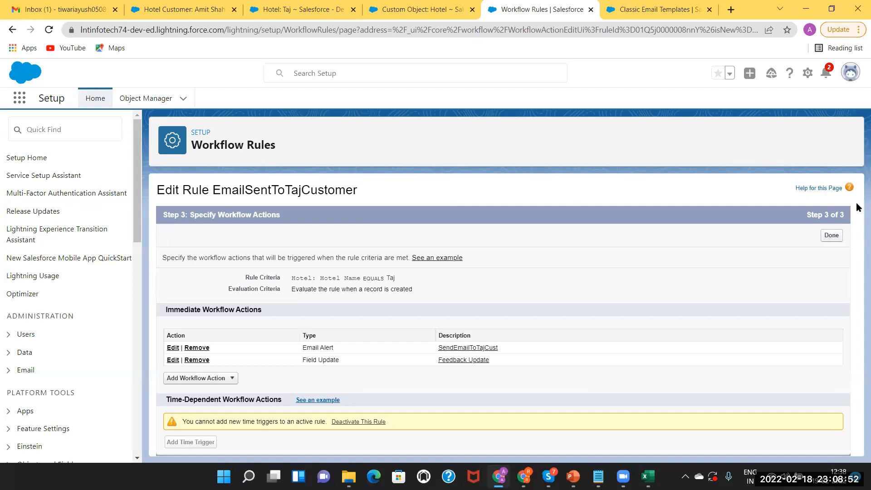
Finish the EmailSentToTajCustomer rule's actions and return to the Taj hotel tab.
click(832, 235)
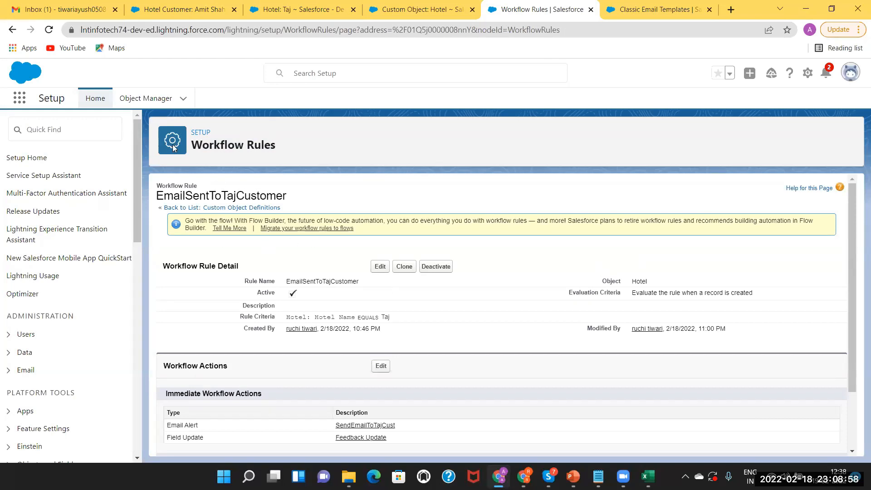
click(297, 5)
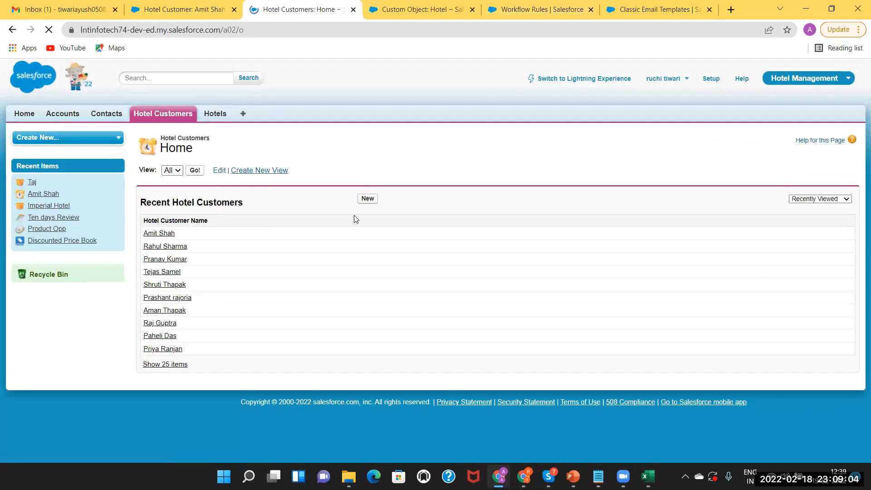
Start a new hotel customer with the customer's full name and a saved contact number.
click(367, 199)
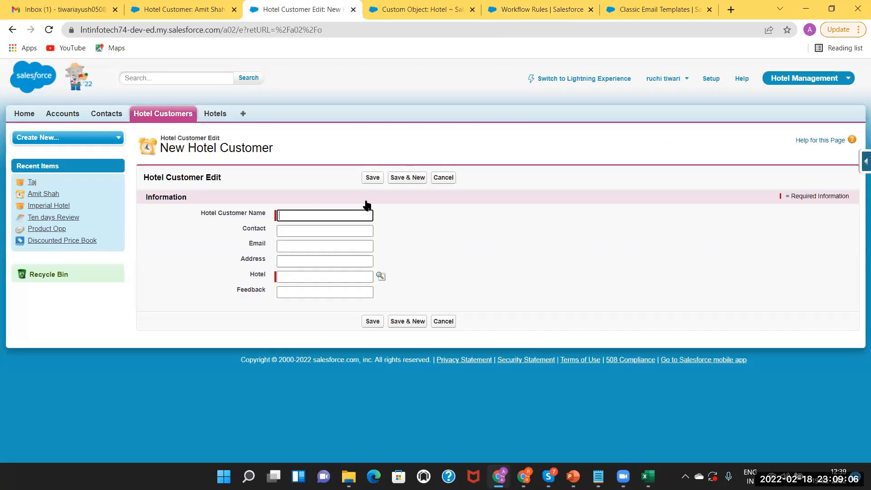
click(312, 214)
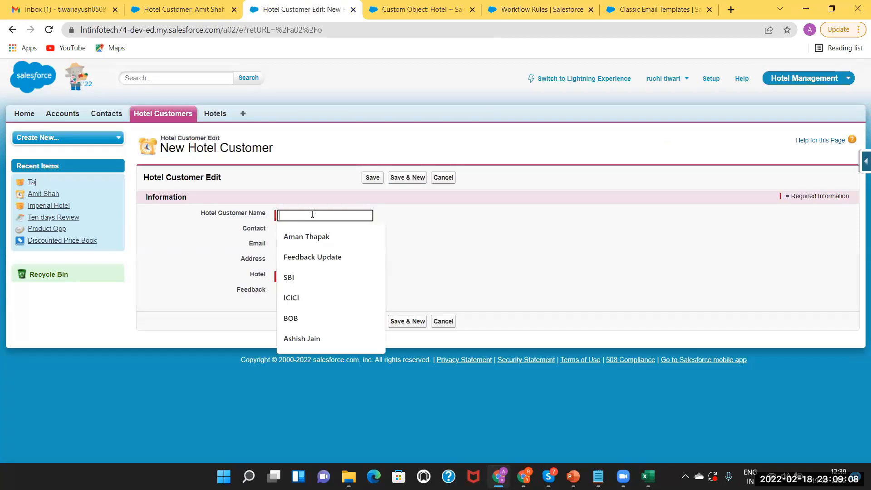
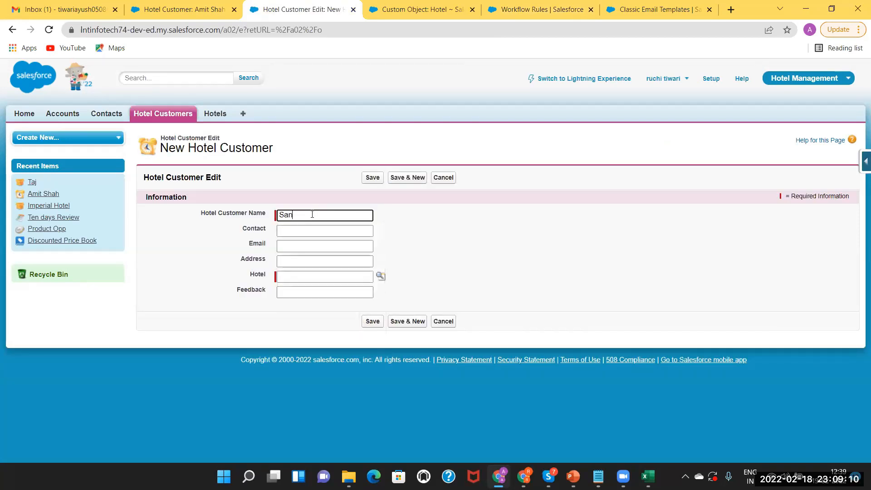
click(292, 231)
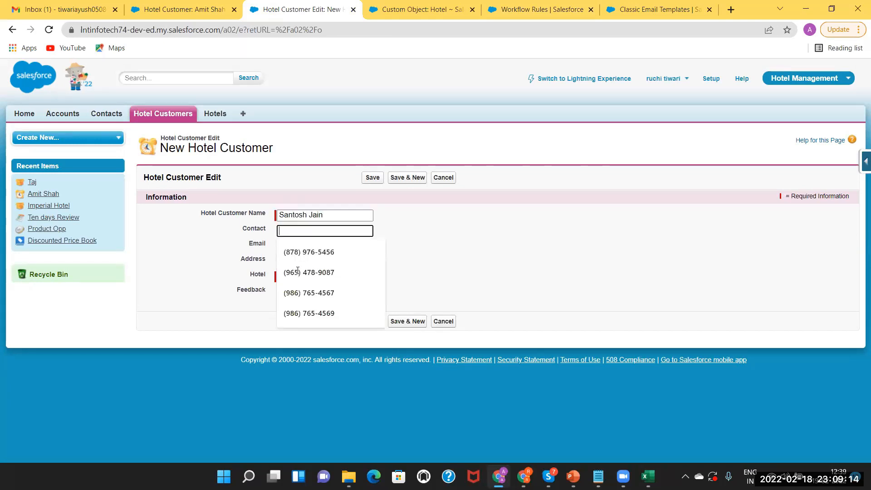
click(298, 272)
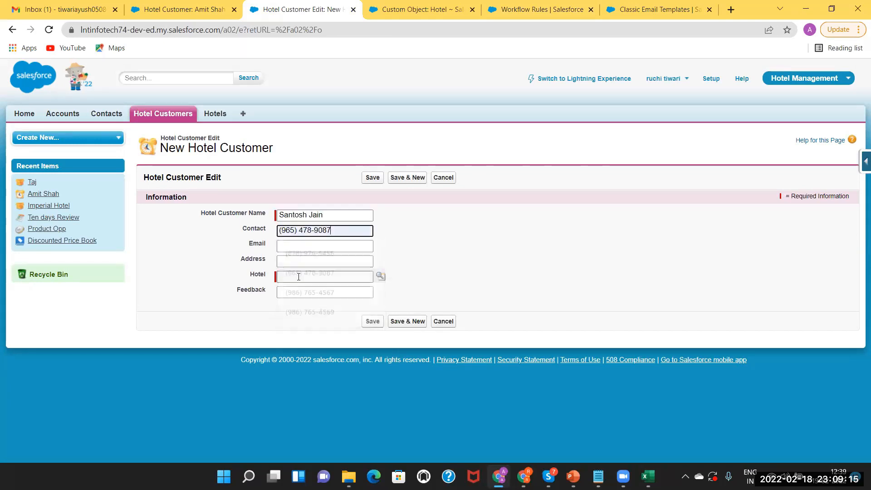
click(286, 247)
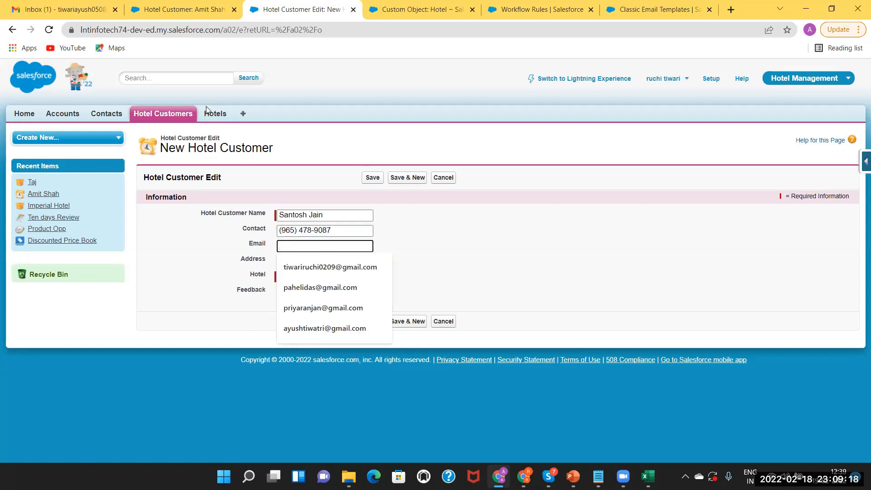
click(216, 116)
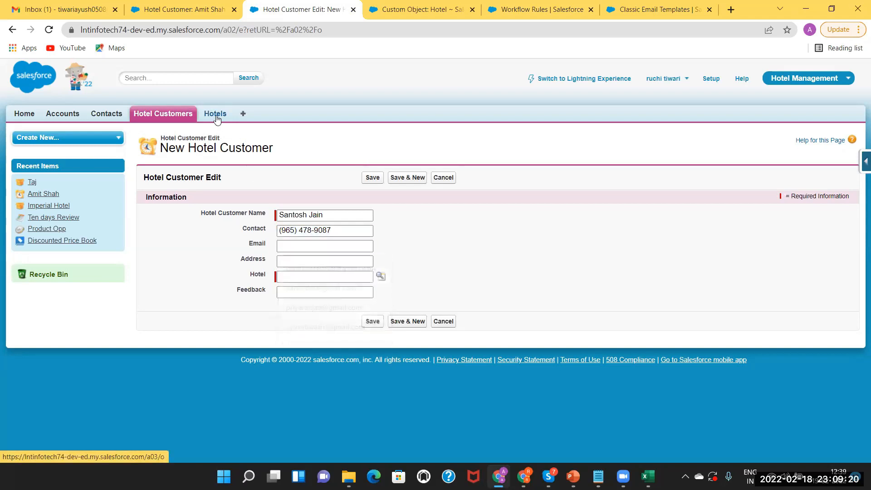
Create and save hotel Shahi Darbaar: Type 4 Star, Monthly Revenue 12, Hotel Strength Best.
click(366, 199)
click(303, 216)
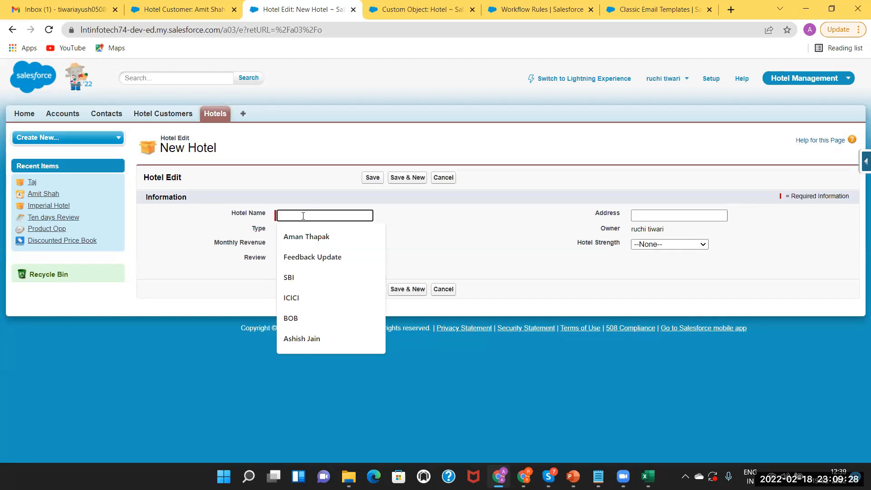
text(Shahi)
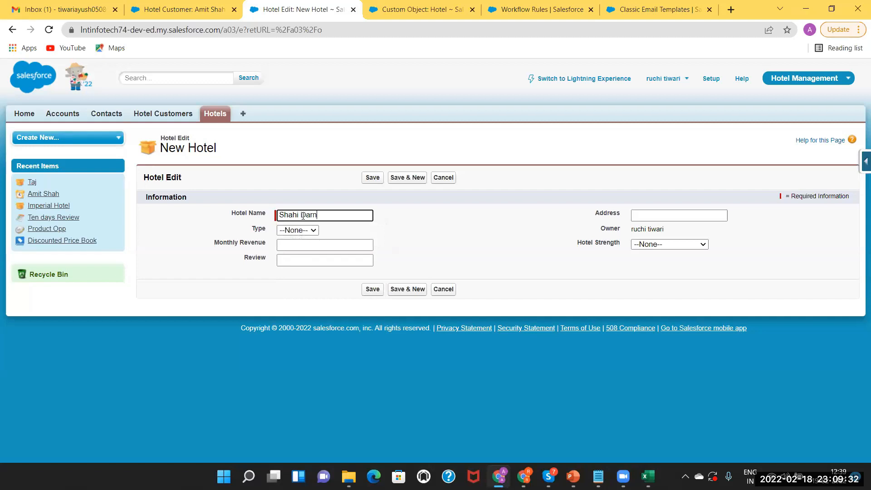
text( Darbaar)
click(303, 230)
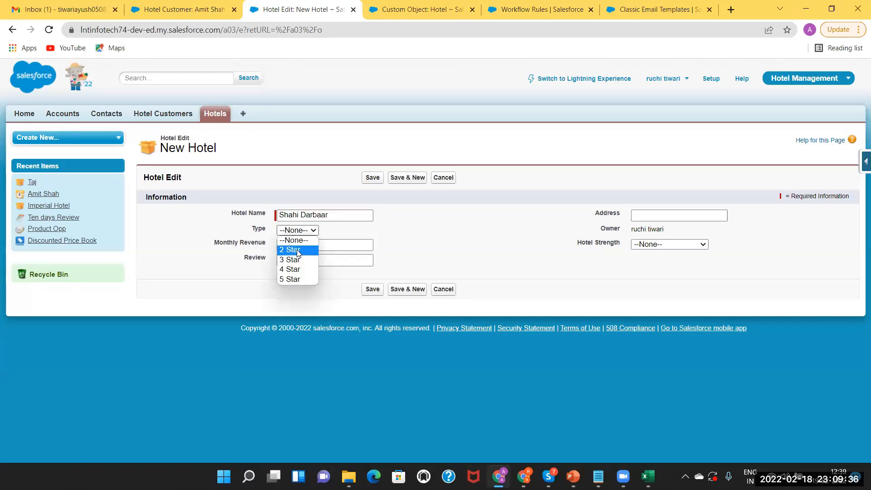
click(296, 271)
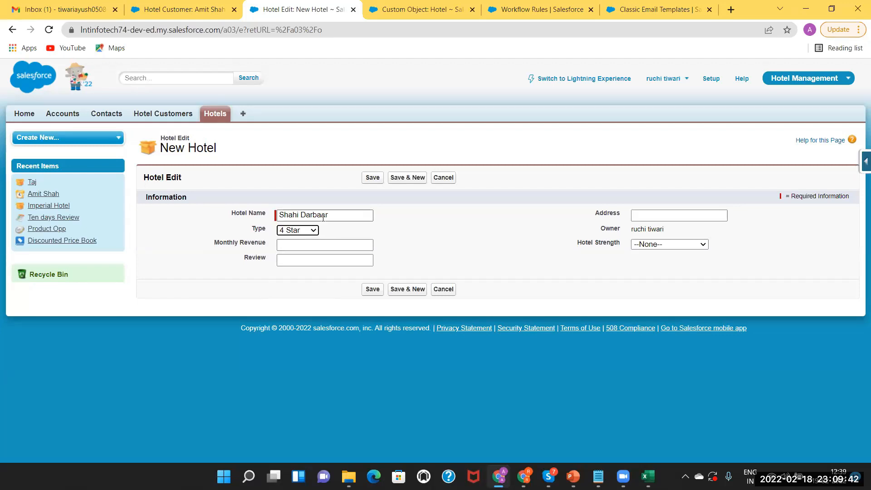
drag(331, 214, 194, 208)
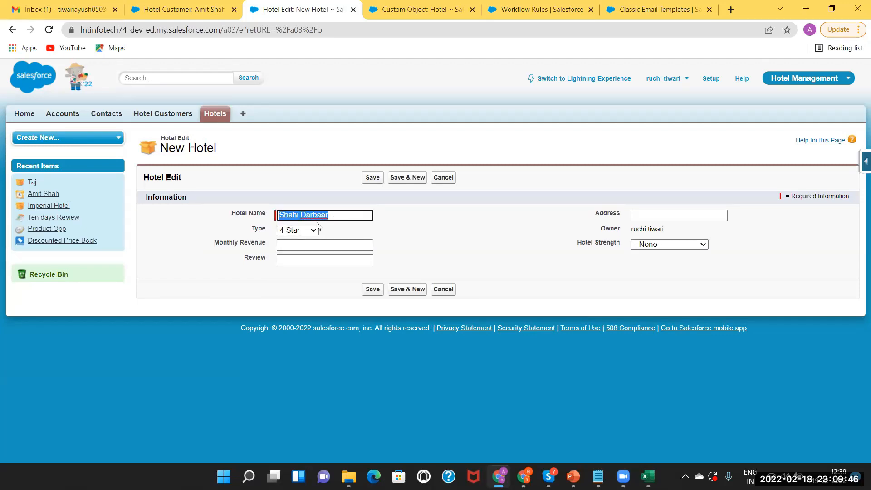
click(310, 245)
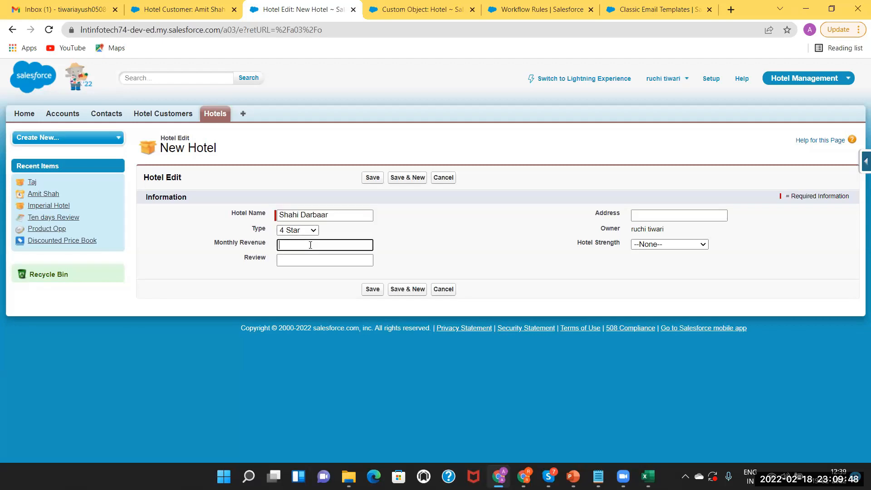
text(12)
click(664, 246)
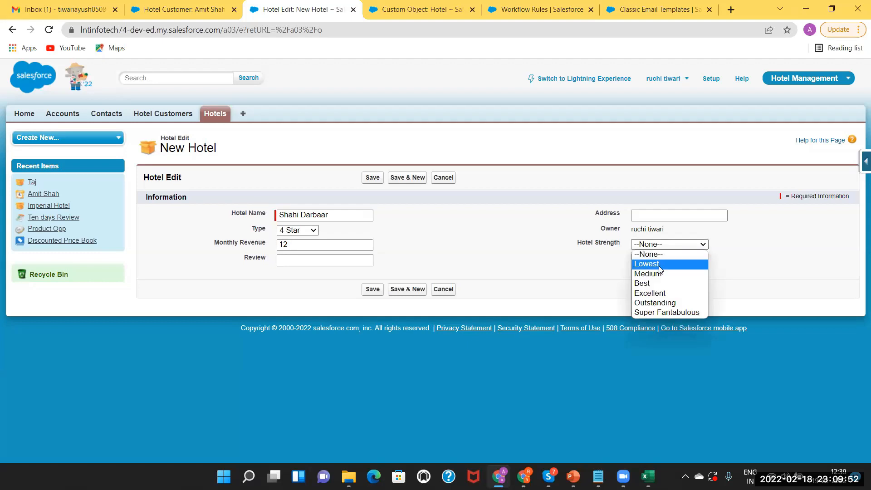
click(660, 285)
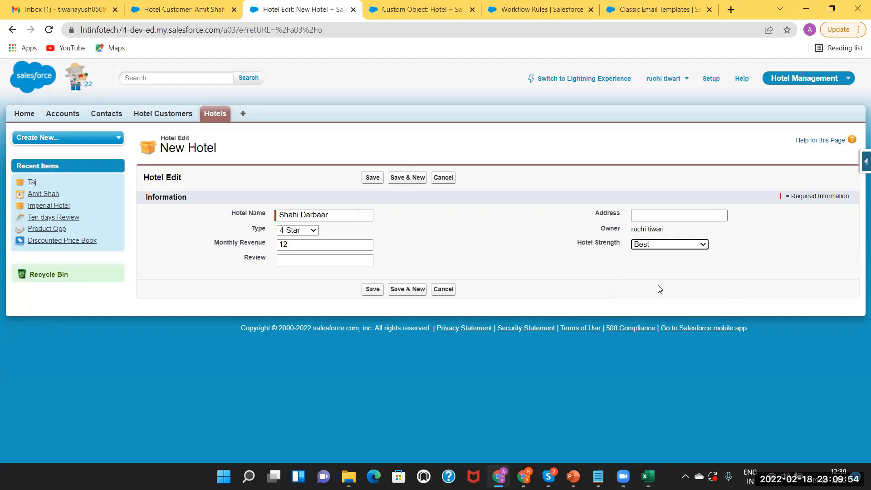
click(373, 290)
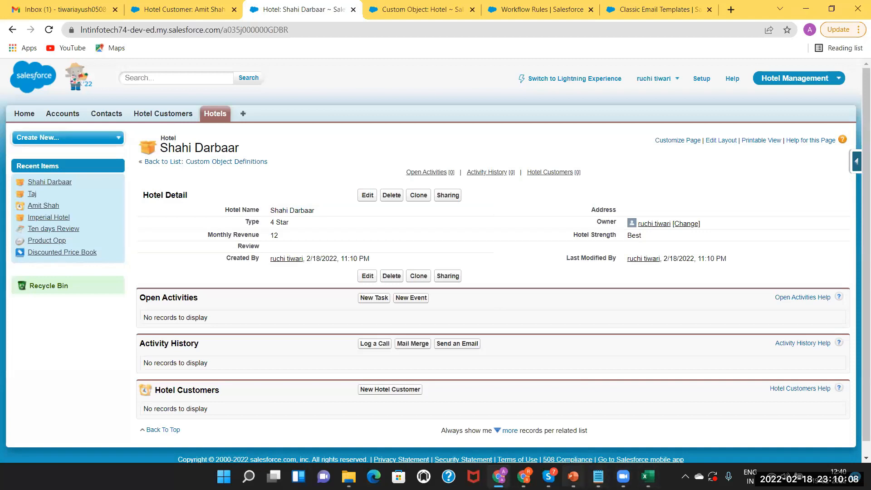
click(573, 476)
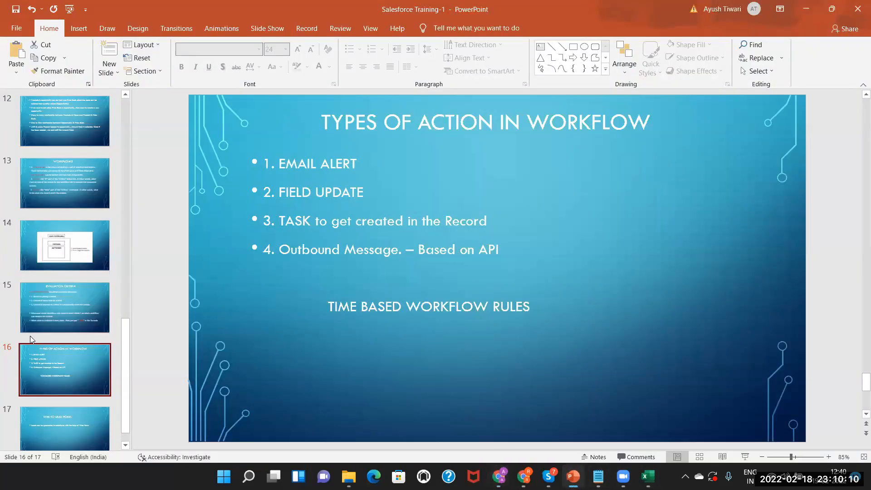
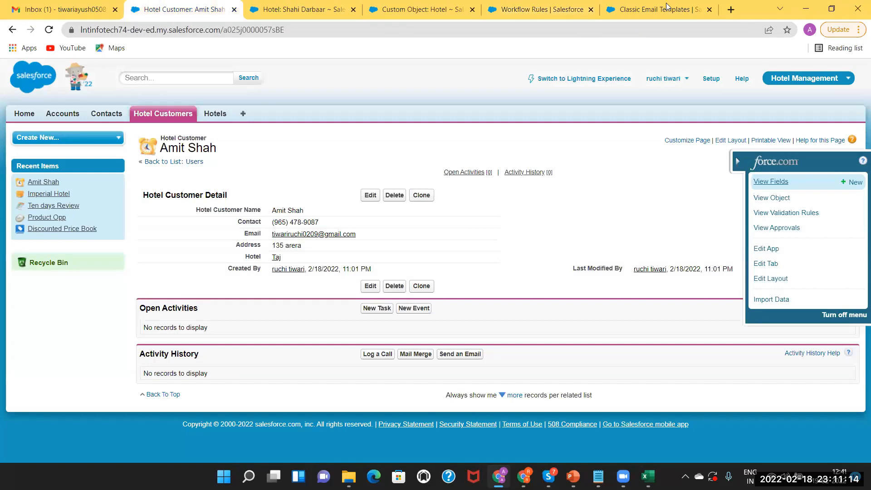
Switch to Lightning Experience and review the Test 2 Opp opportunity's details and activity.
click(568, 93)
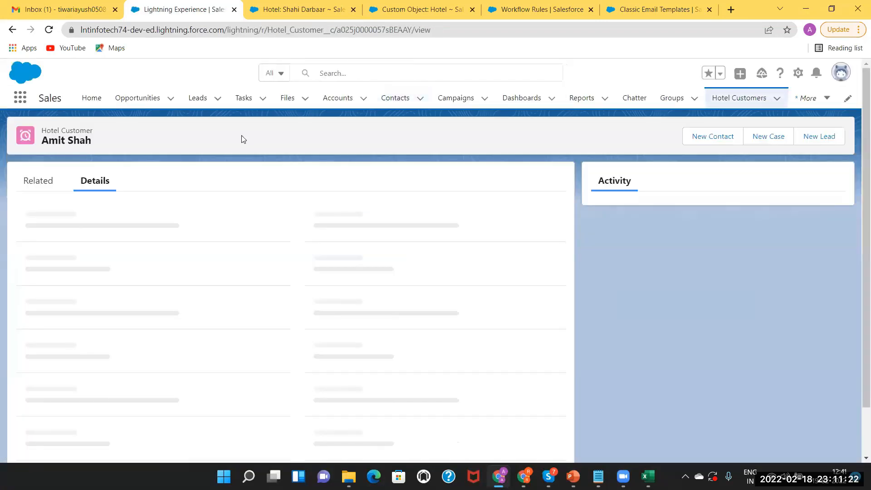
click(133, 101)
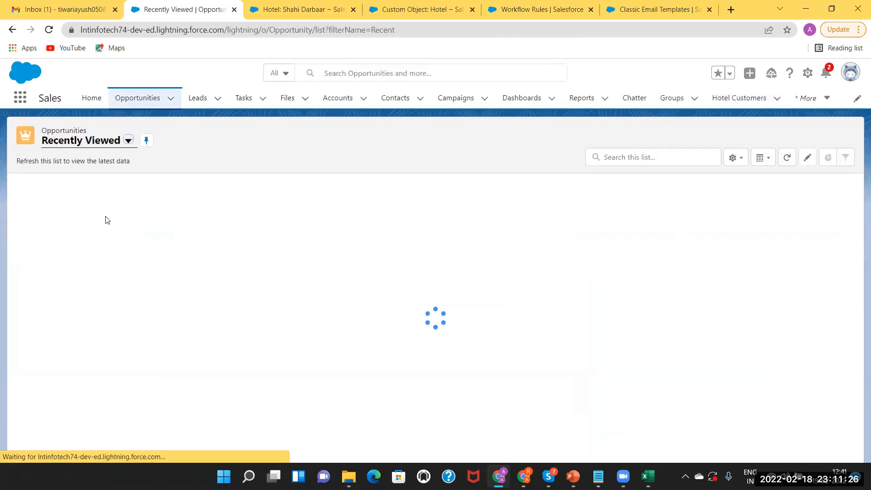
click(64, 220)
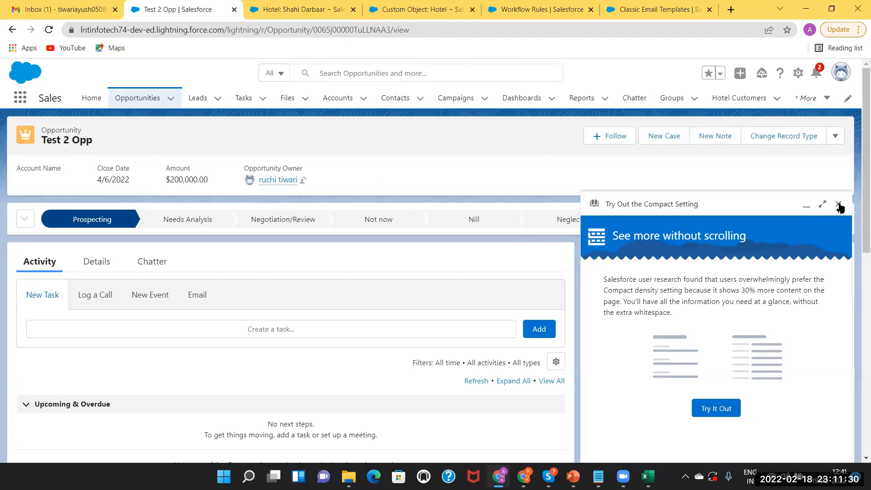
click(840, 204)
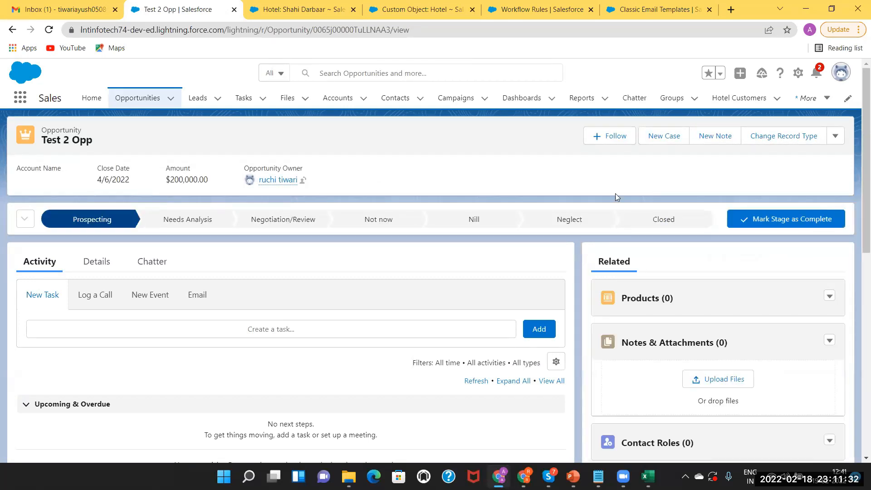
click(104, 265)
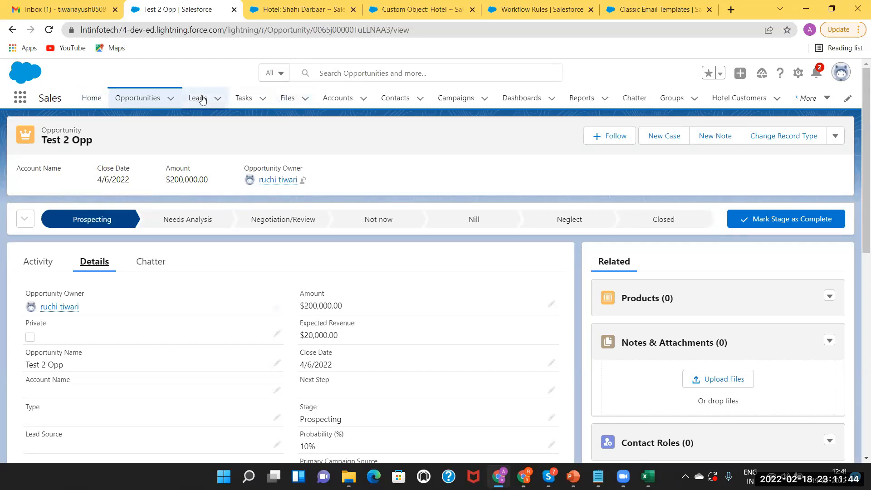
click(40, 263)
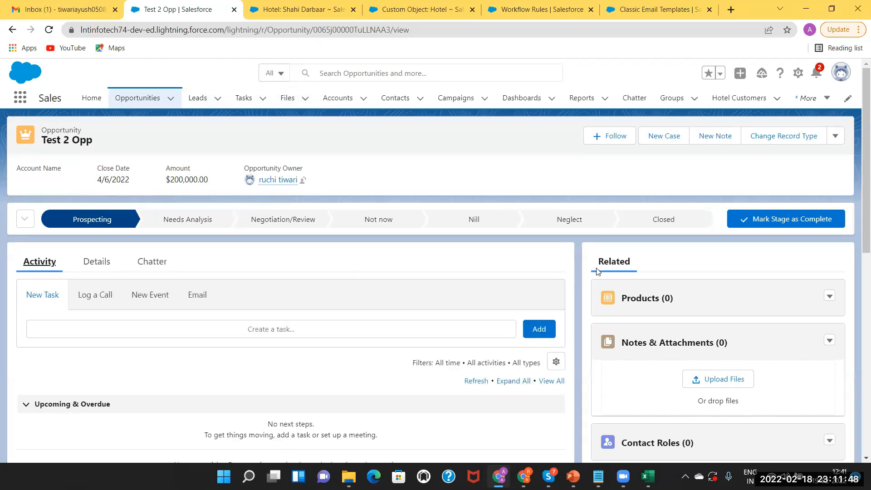
drag(859, 234, 838, 185)
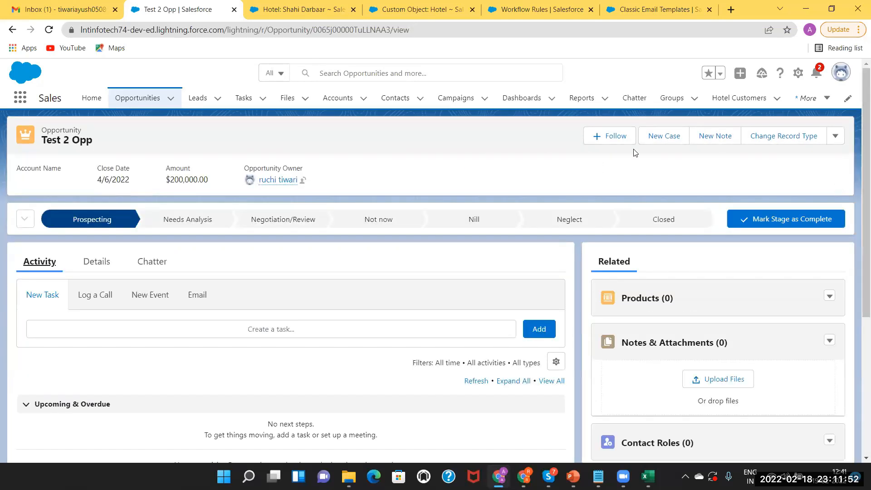
Open the hotel customer record linked to Taj and view its new-task form.
click(295, 10)
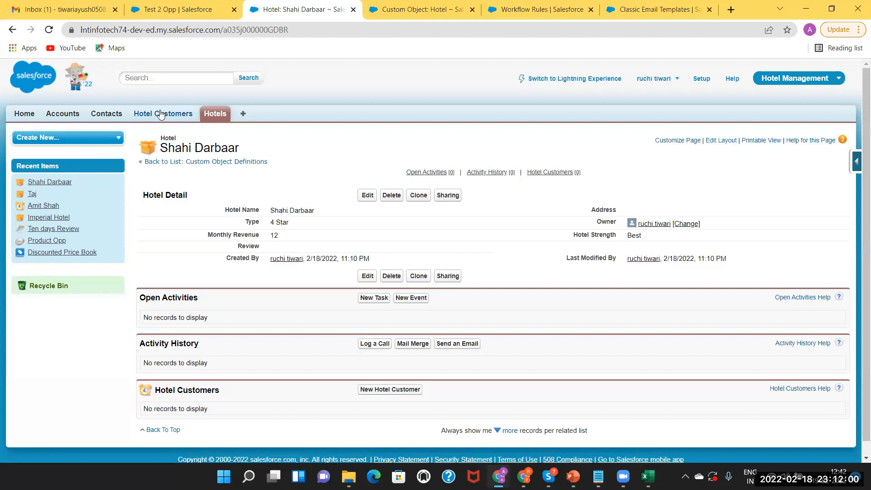
click(161, 114)
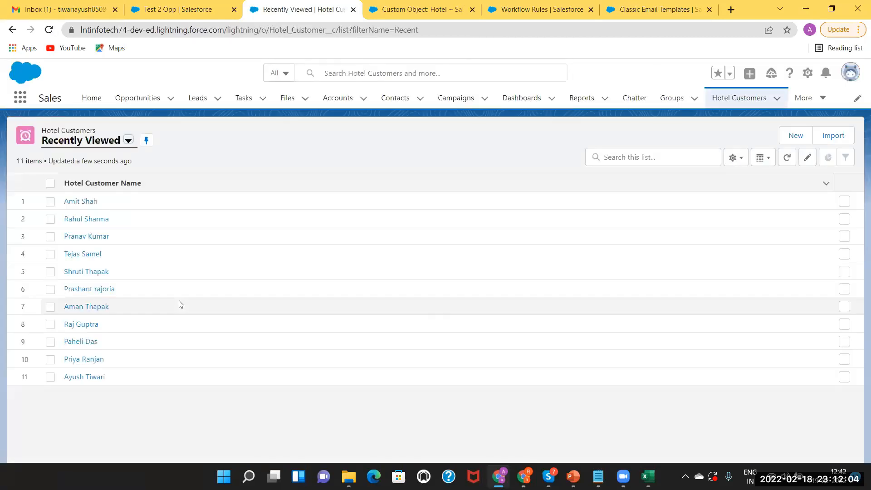
click(81, 202)
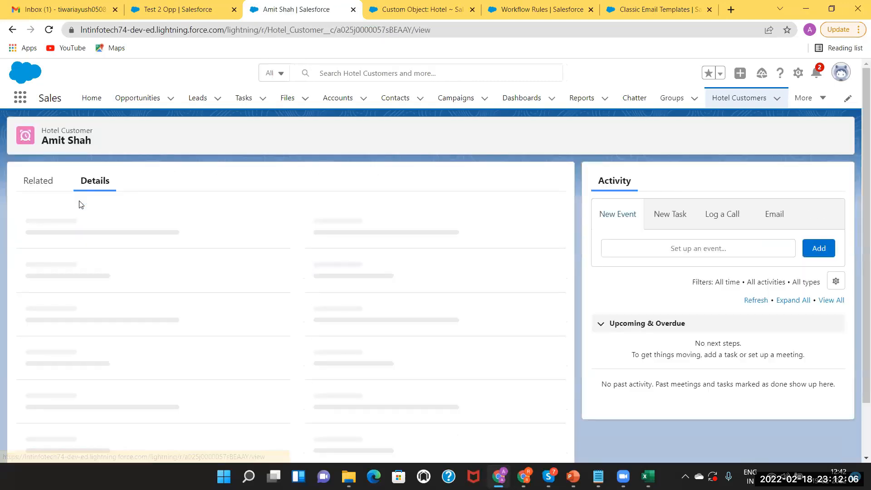
click(668, 215)
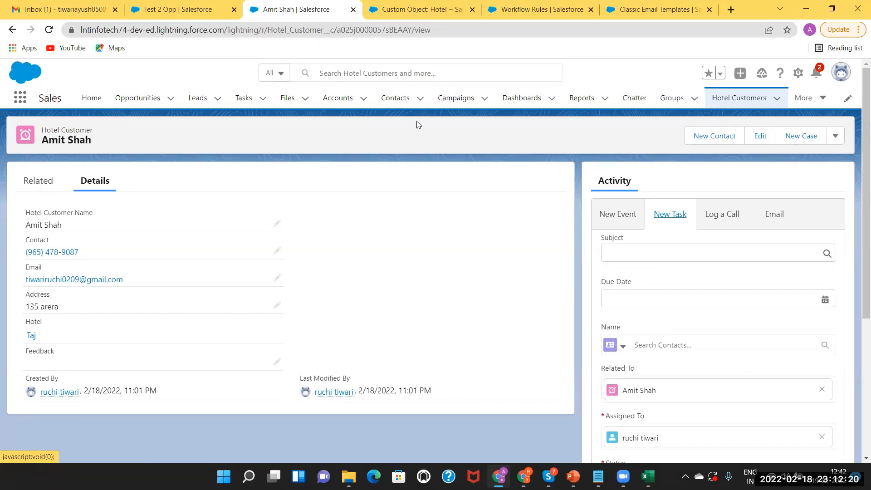
click(536, 13)
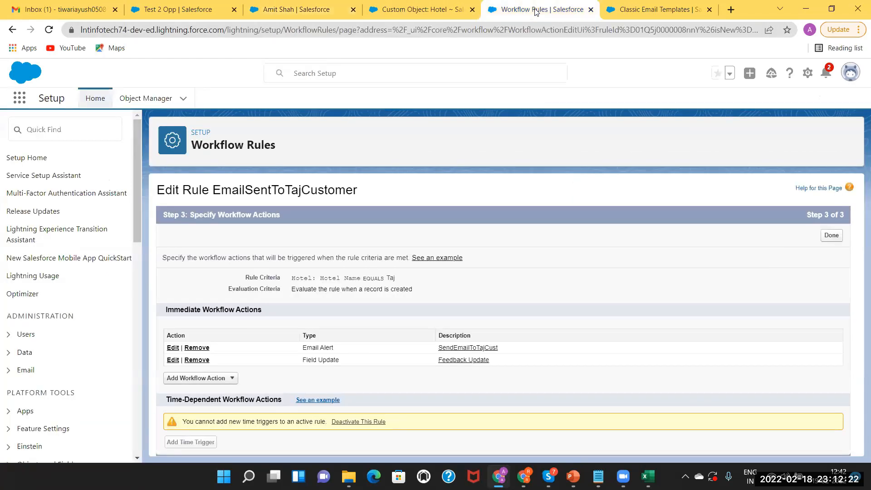
Add a new task action assigned to a chosen user, subject 'Notification For Evaluation'.
click(197, 379)
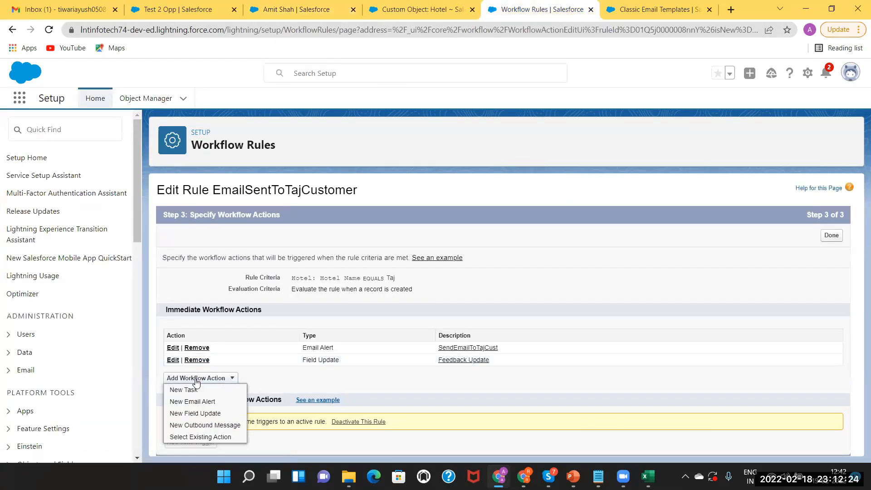
click(184, 392)
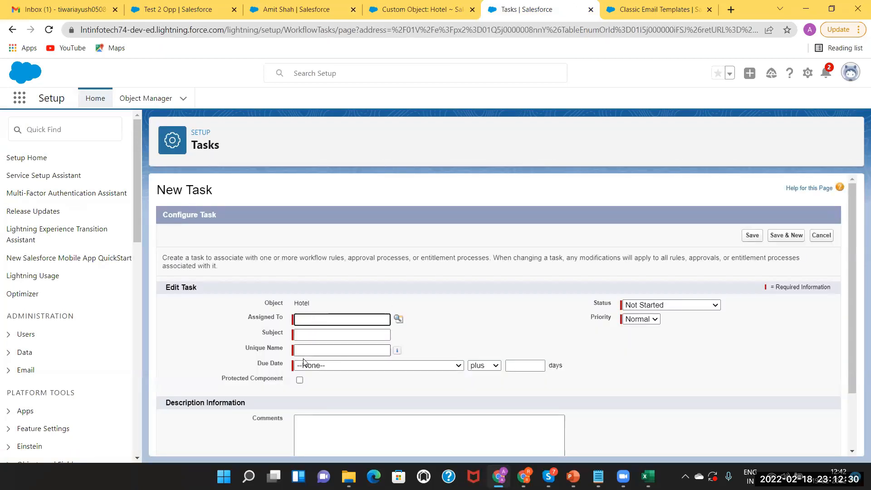
click(398, 320)
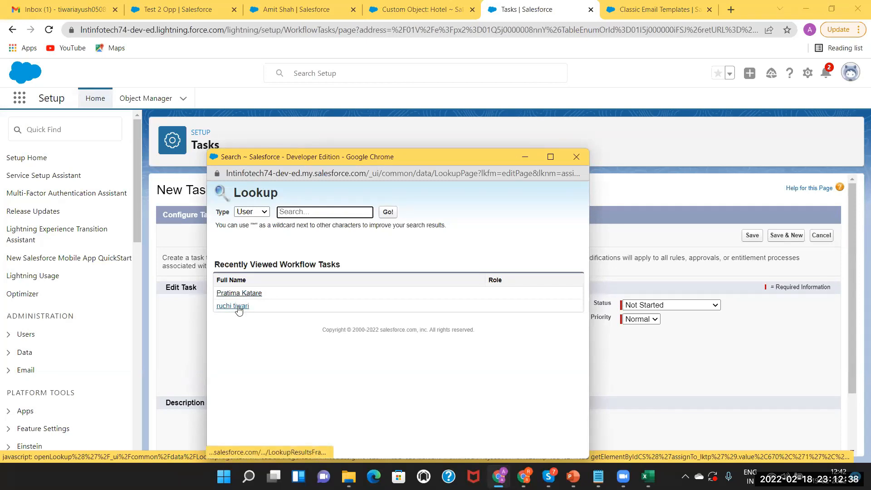
click(239, 294)
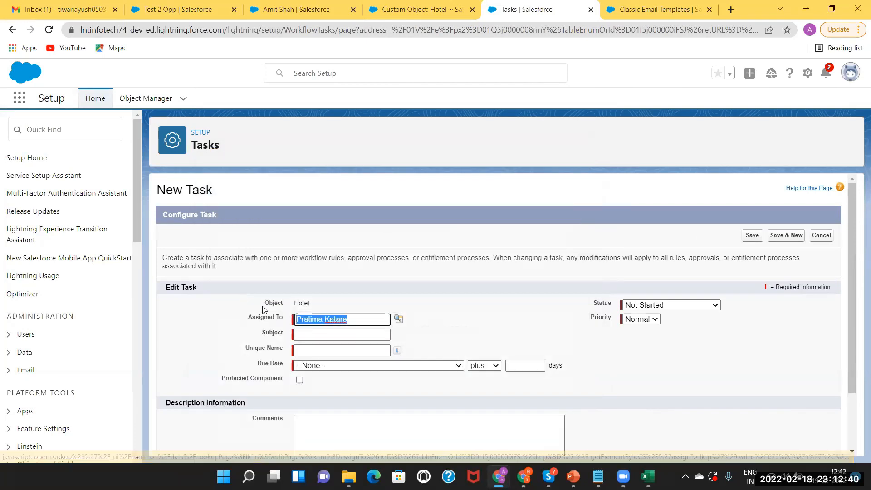
click(317, 334)
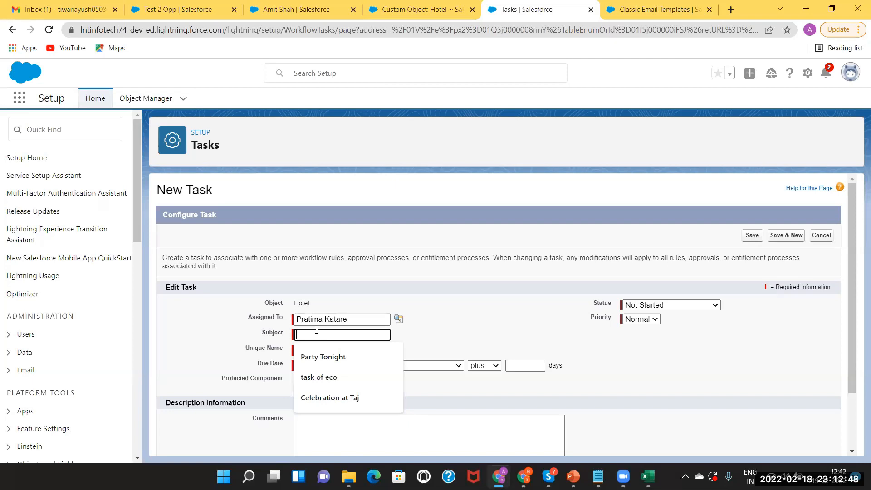
text(Notifiction)
key(BackSpace)
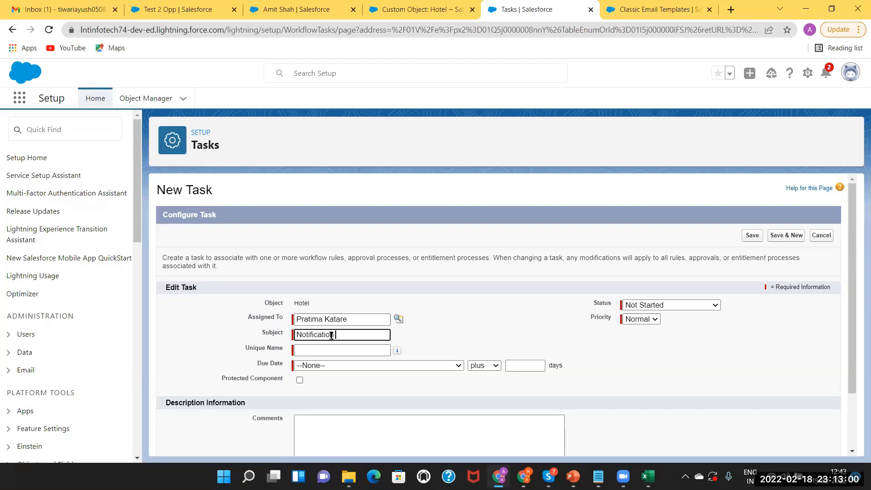
text(n For Evaluation)
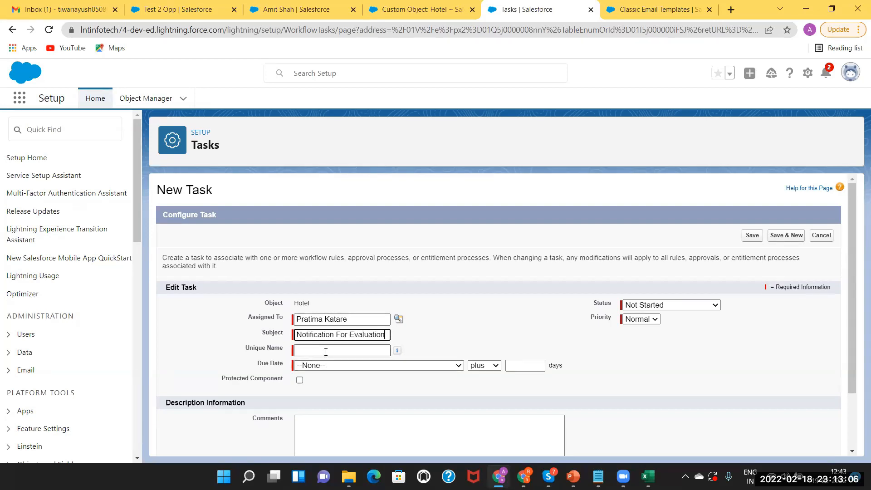
click(327, 350)
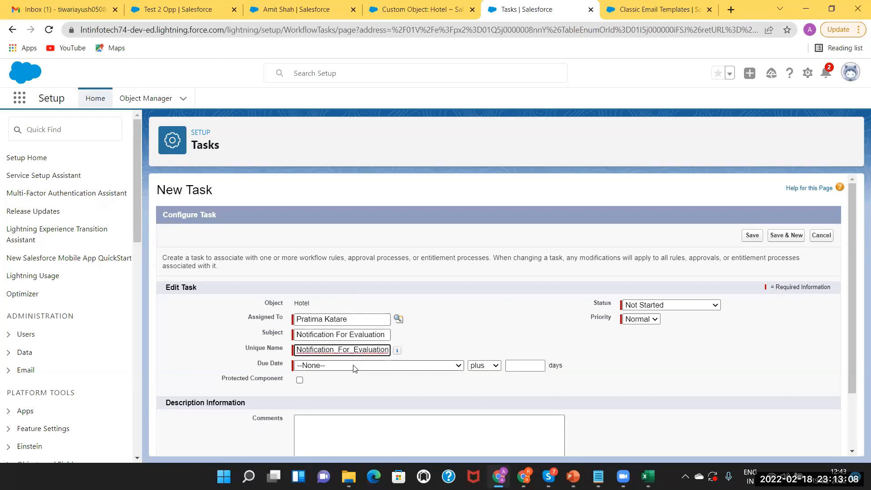
Set the task due date to Rule Trigger Date plus 3 days.
click(401, 366)
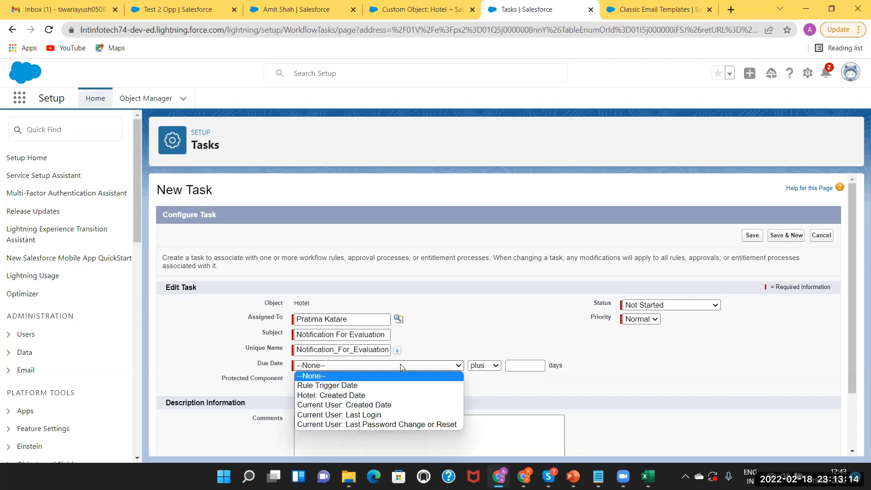
click(377, 385)
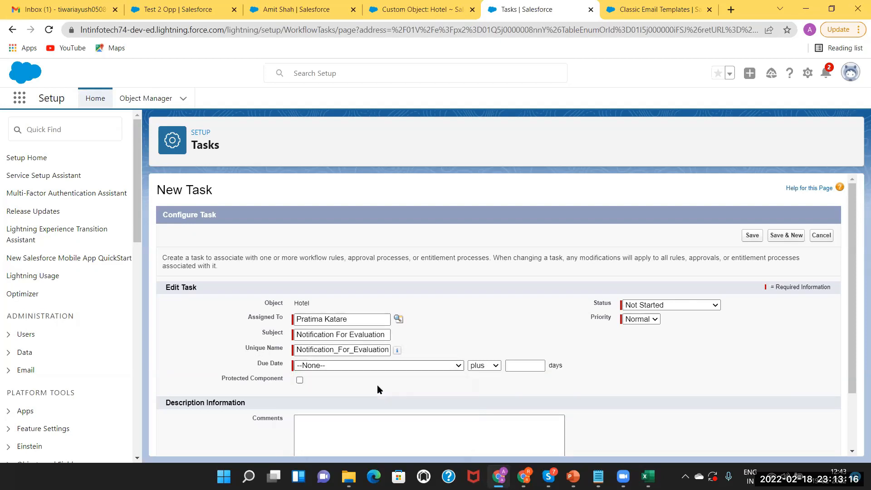
click(517, 361)
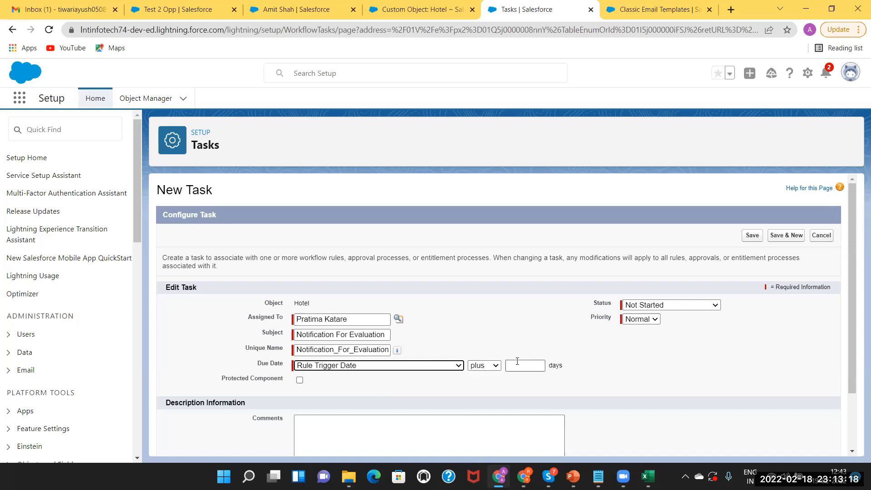
click(516, 367)
text(3)
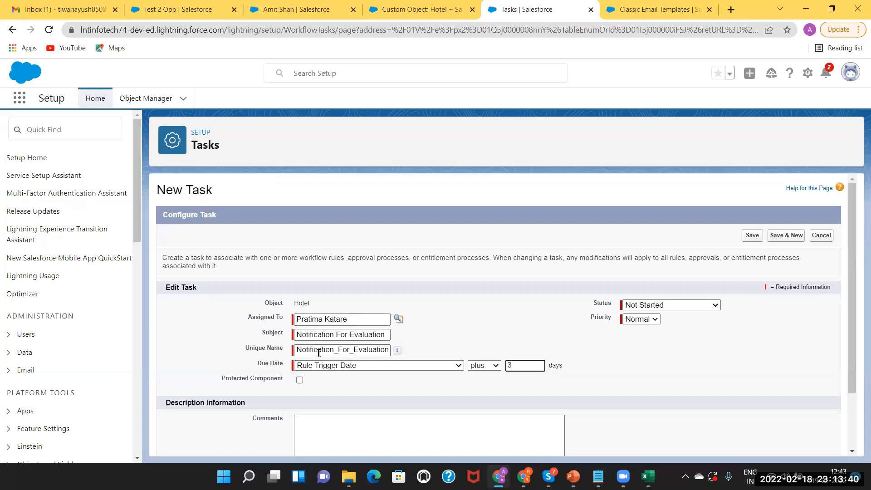
click(352, 366)
click(337, 386)
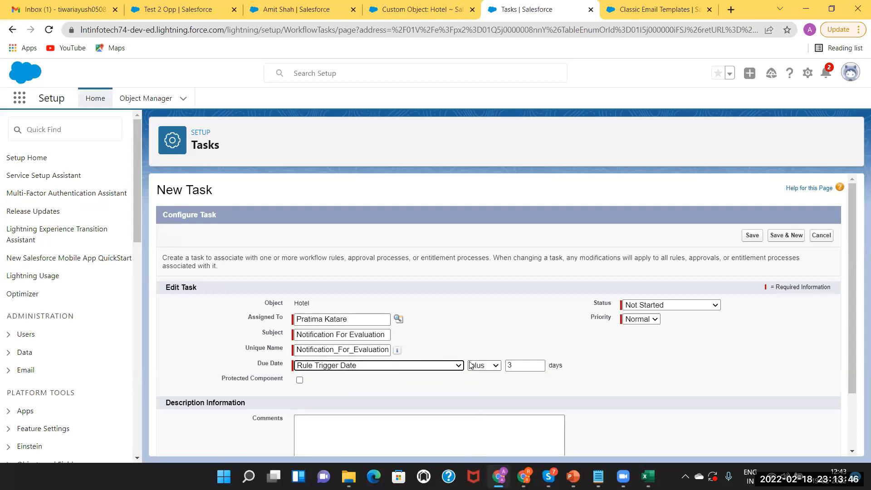
click(514, 365)
Set the task status to In Progress, add comment 'New Task for Notific', and save.
click(695, 305)
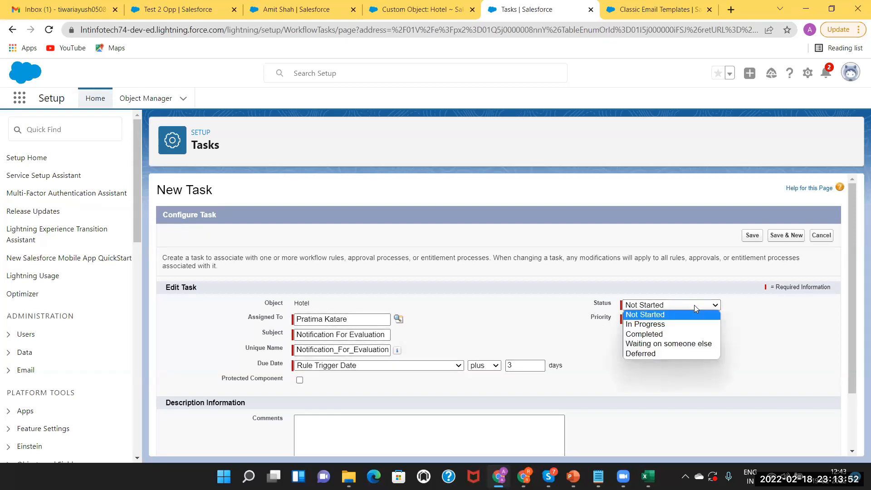
click(664, 321)
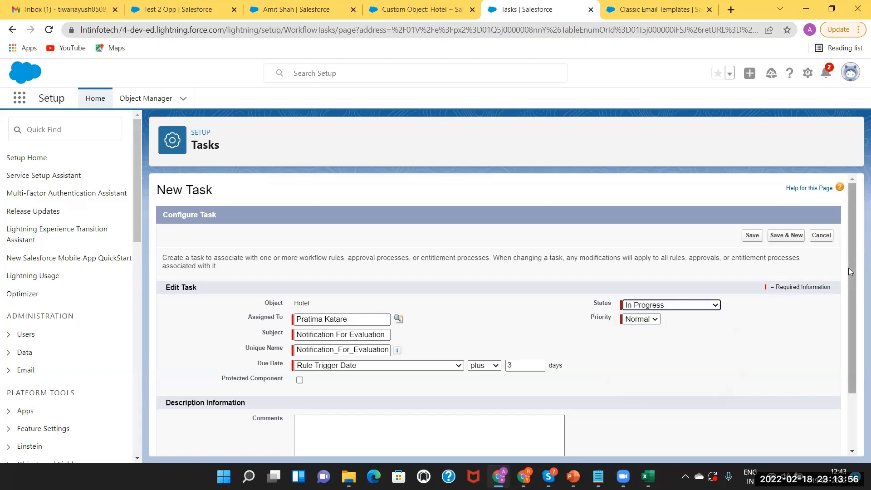
drag(851, 271, 857, 381)
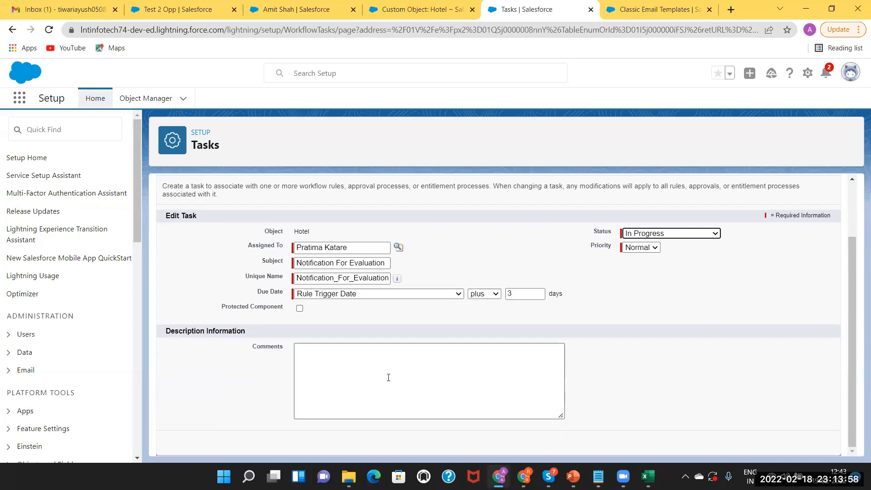
click(323, 357)
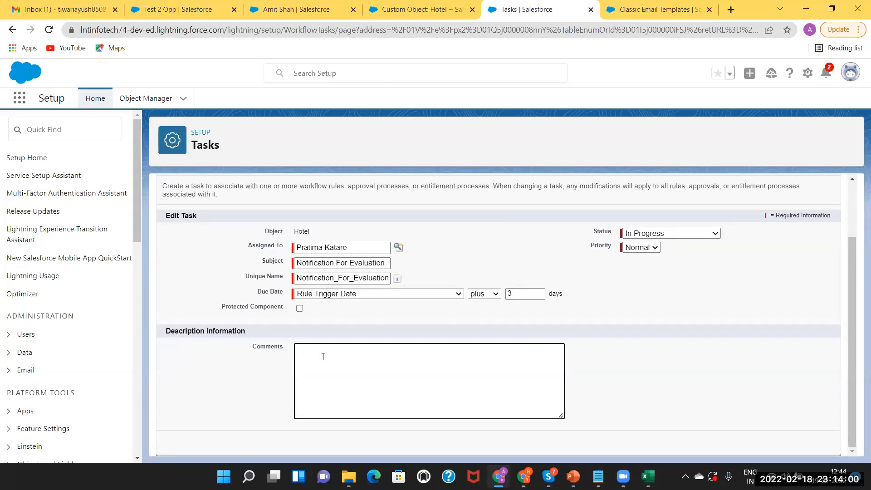
text(New Task for Notification)
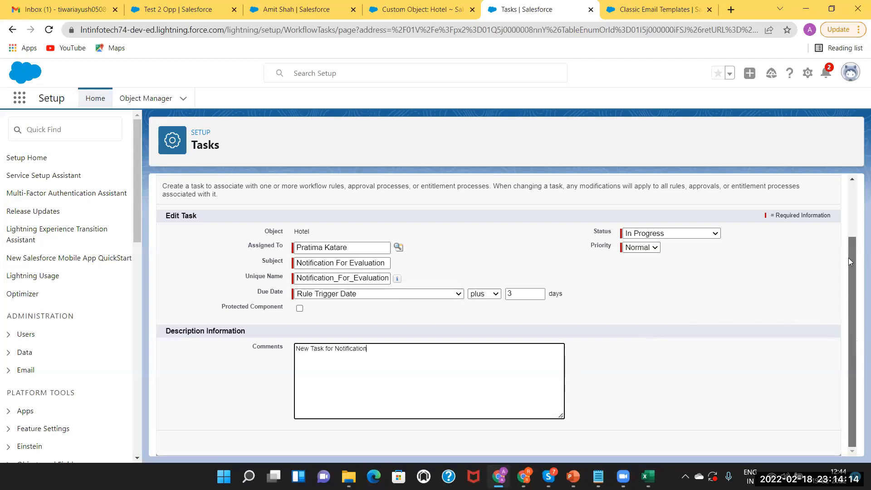
scroll(848, 290, up, 2)
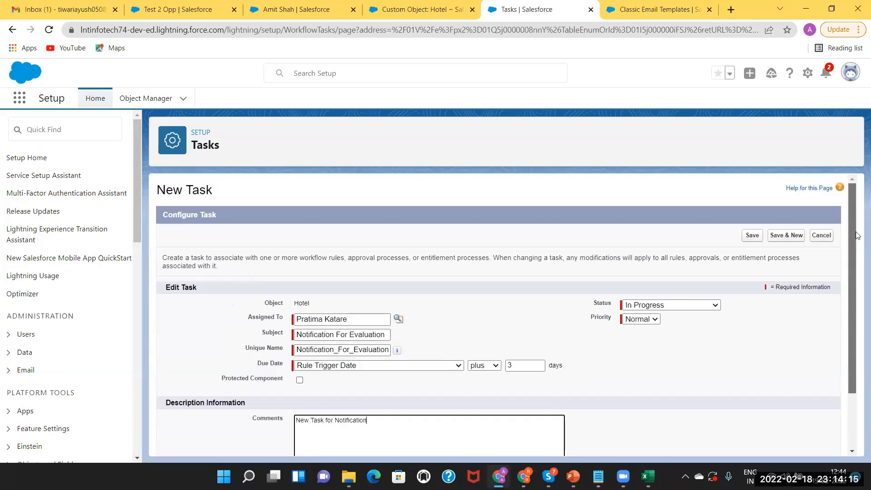
click(752, 236)
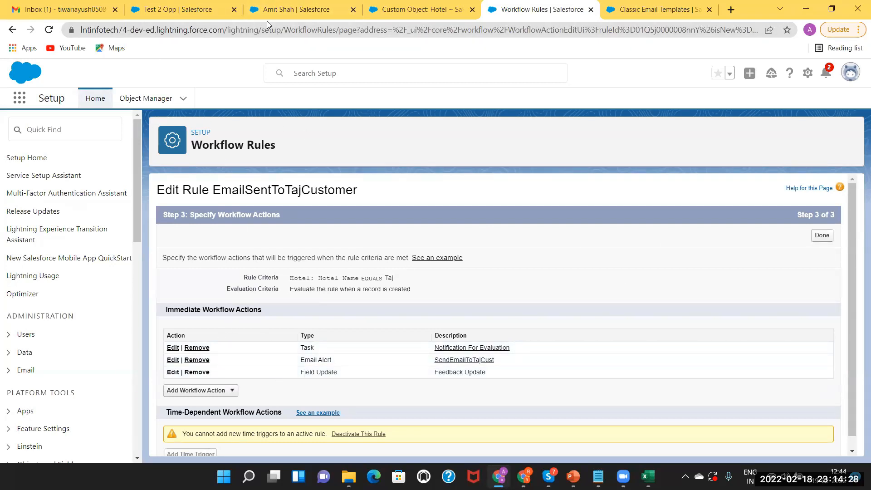
Go to the Hotel Customers list and start a new hotel customer record.
click(298, 8)
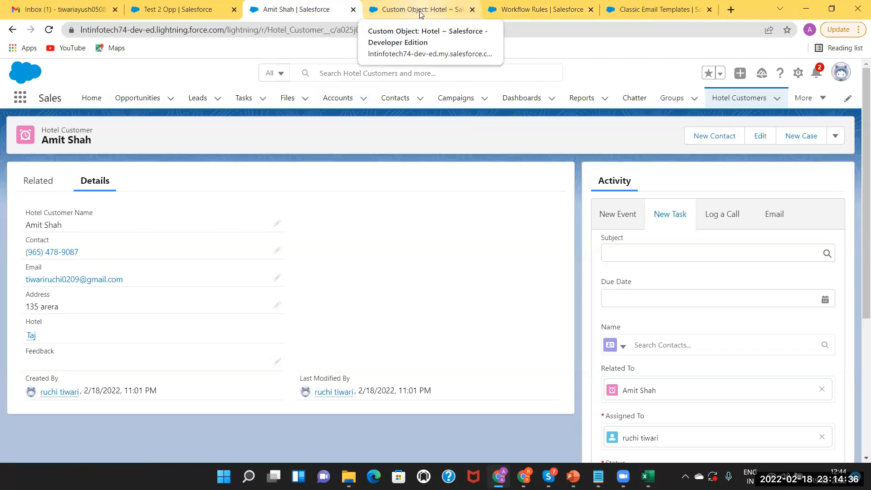
click(421, 11)
click(164, 114)
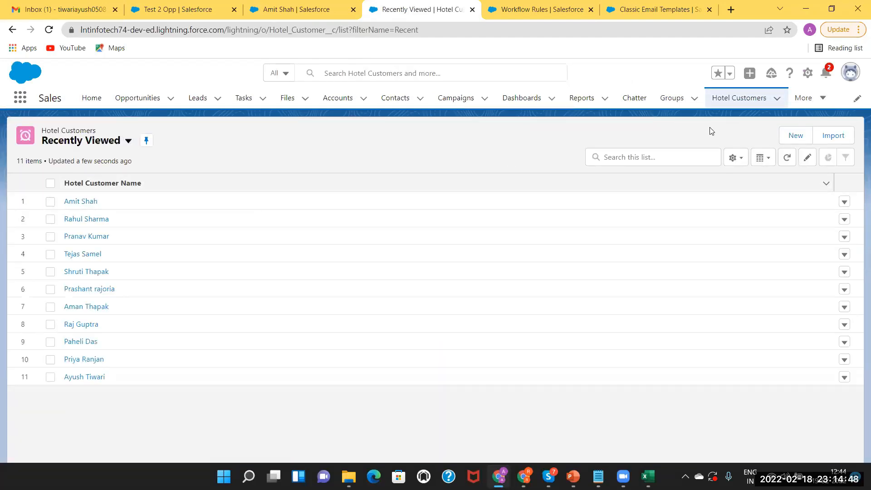
click(800, 136)
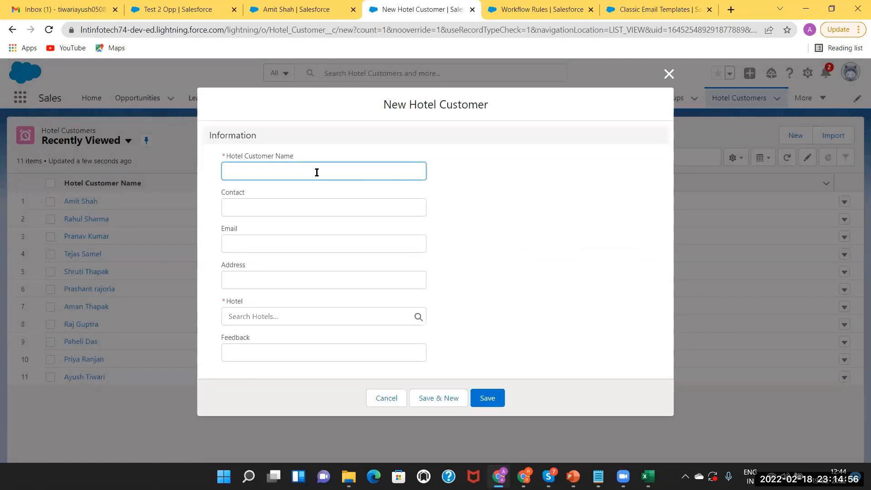
Enter the customer's name, contact number, e-mail and address, link hotel Taj, and save.
text(Charu)
click(274, 204)
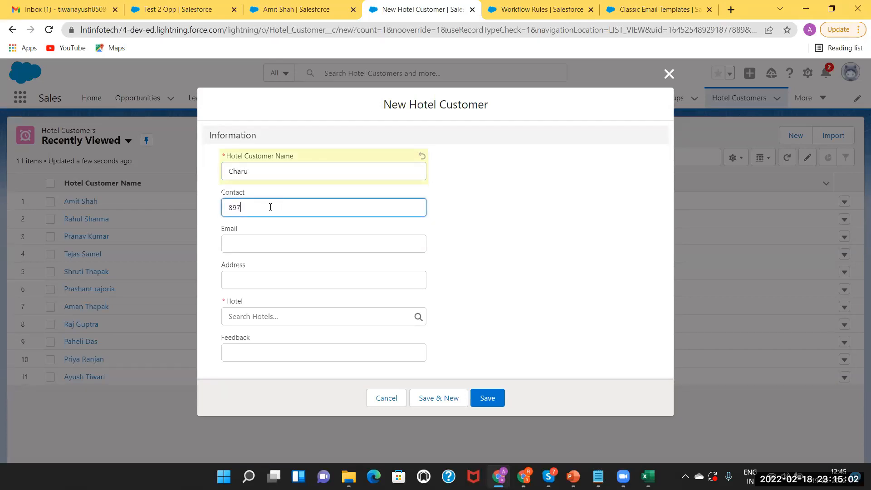
click(240, 249)
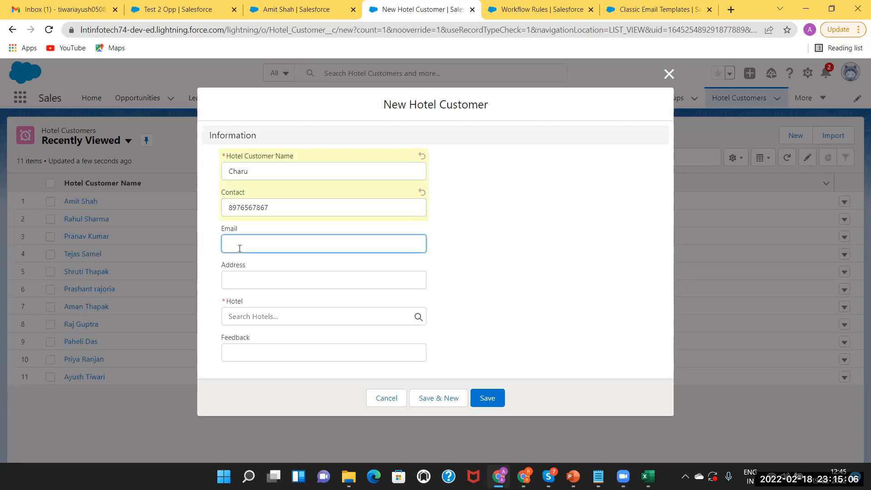
click(253, 278)
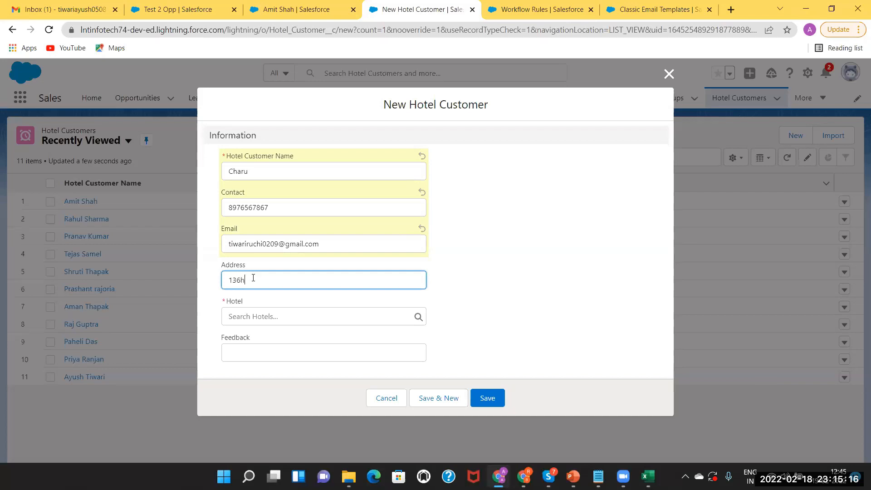
click(241, 316)
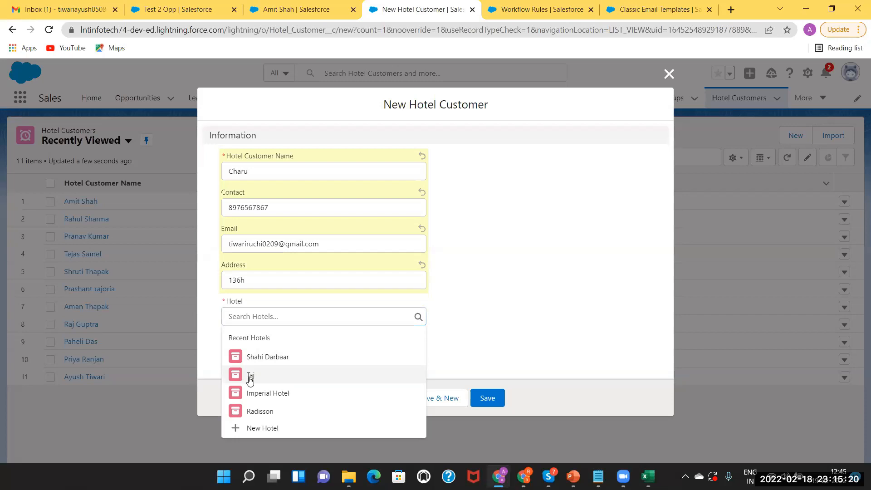
click(249, 375)
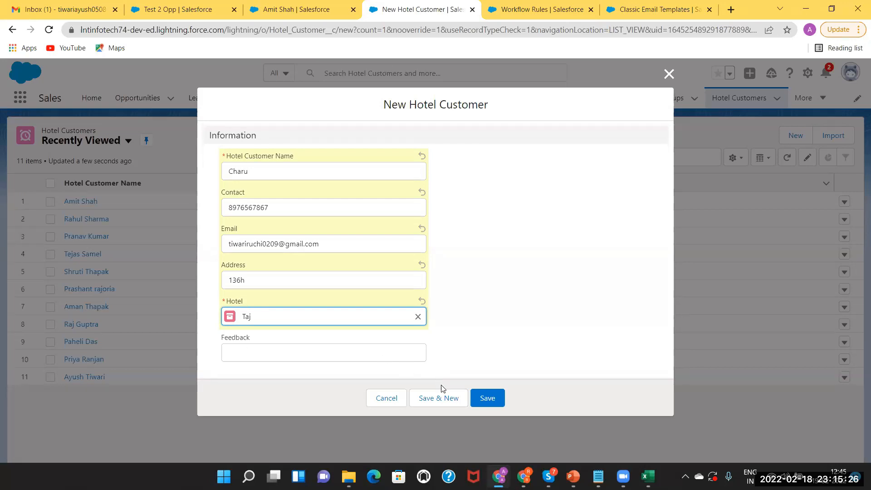
click(484, 397)
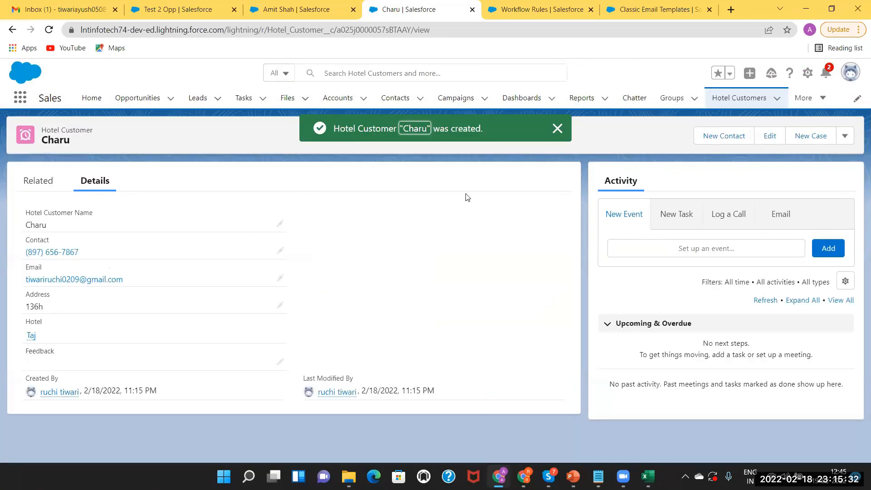
Check the new customer's related lists and new-task form, then return to its details.
click(37, 187)
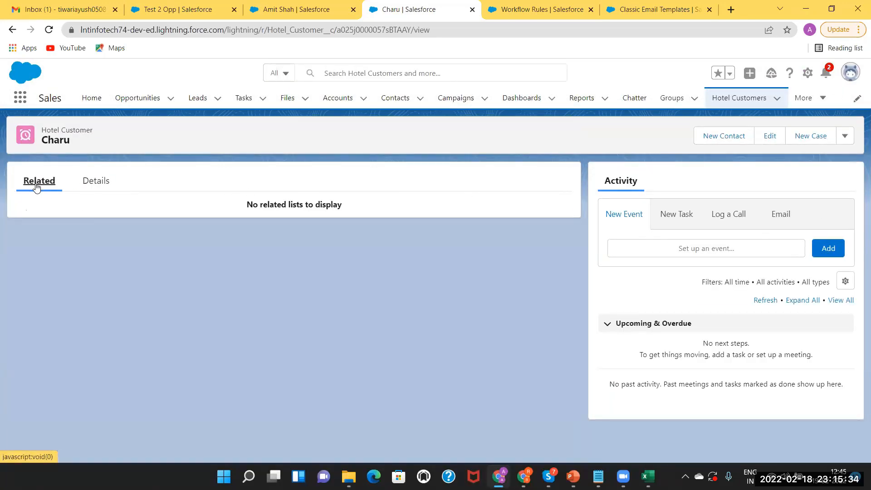
click(669, 216)
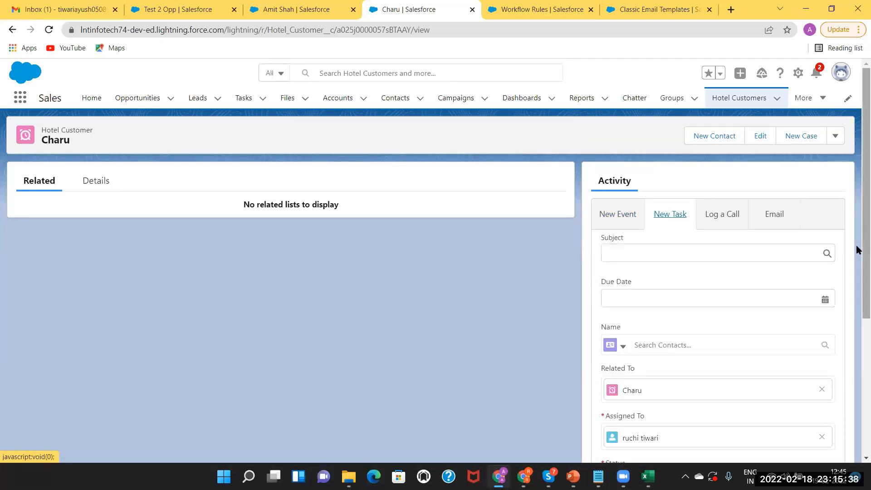
drag(858, 253, 837, 145)
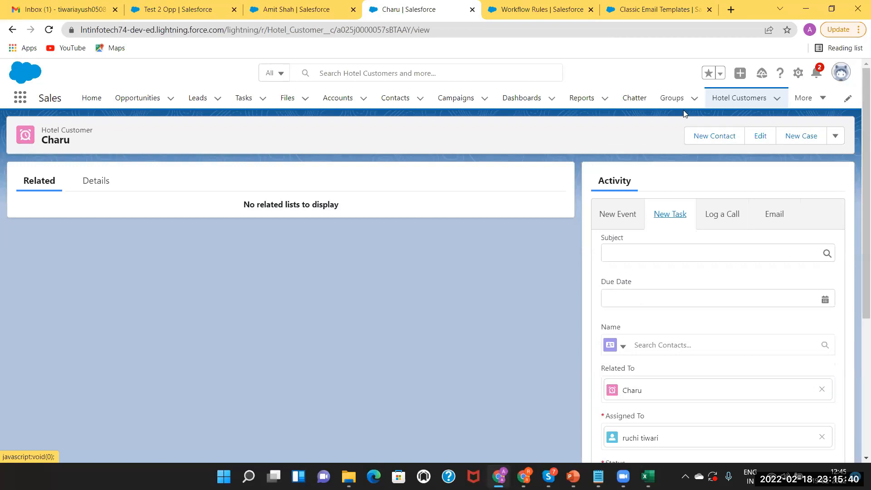
click(108, 184)
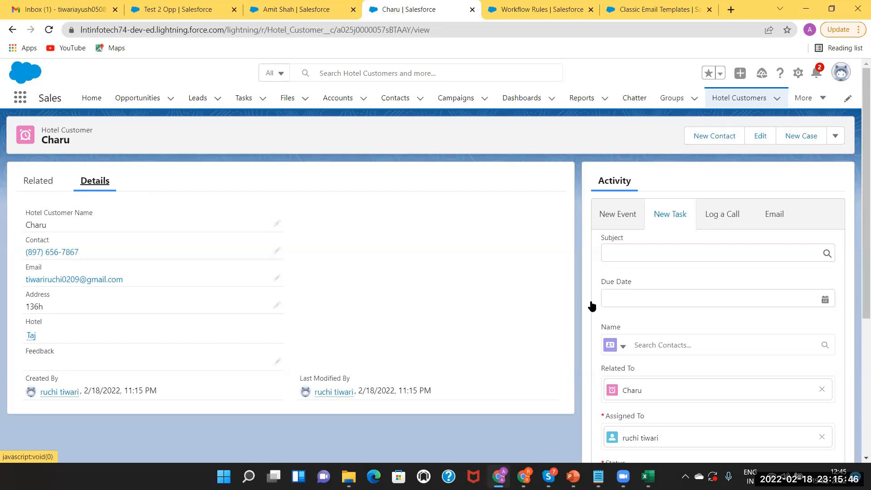
drag(862, 185, 834, 117)
Finish the EmailSentToTajCustomer rule's actions, review it, then show the workflow action types slide.
click(513, 6)
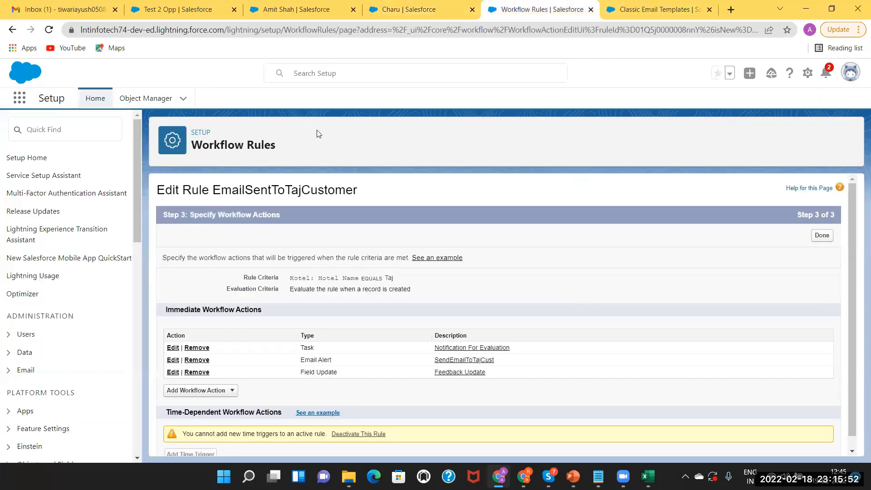
click(823, 236)
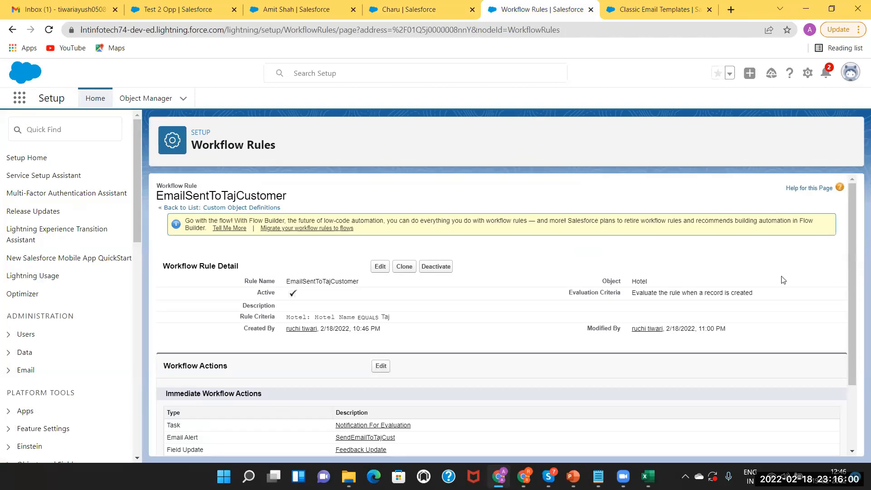
drag(857, 270, 857, 340)
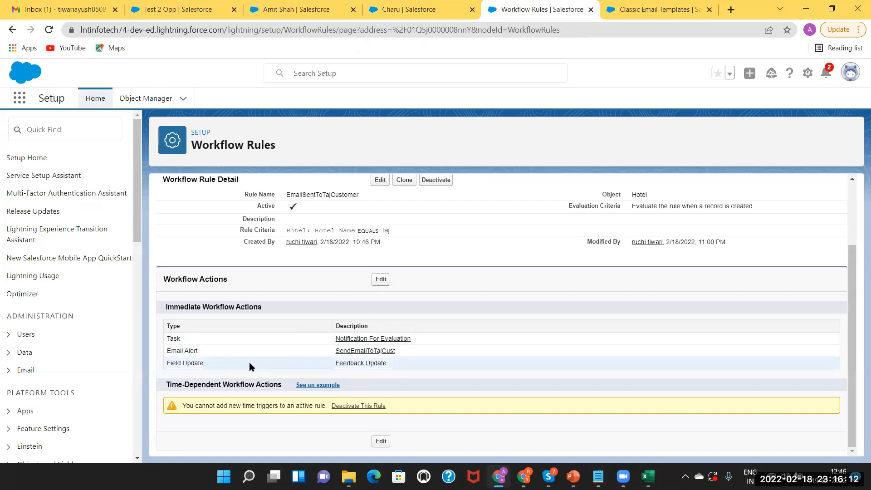
click(199, 341)
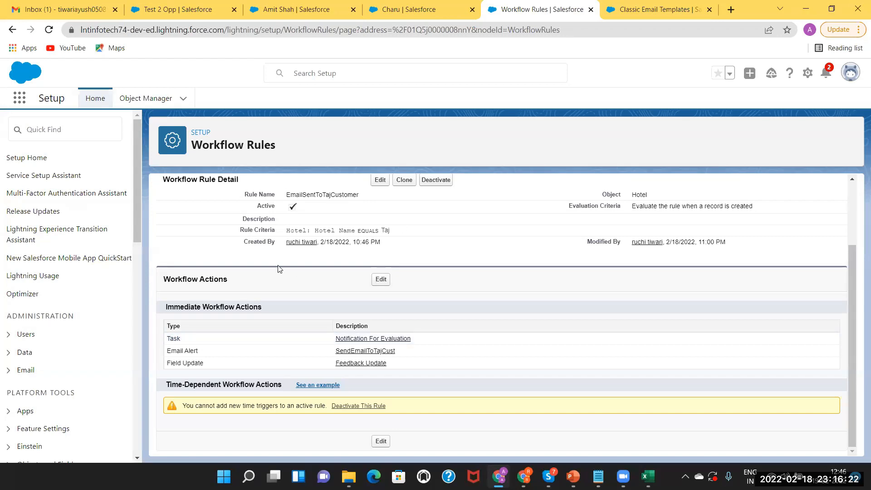
click(573, 476)
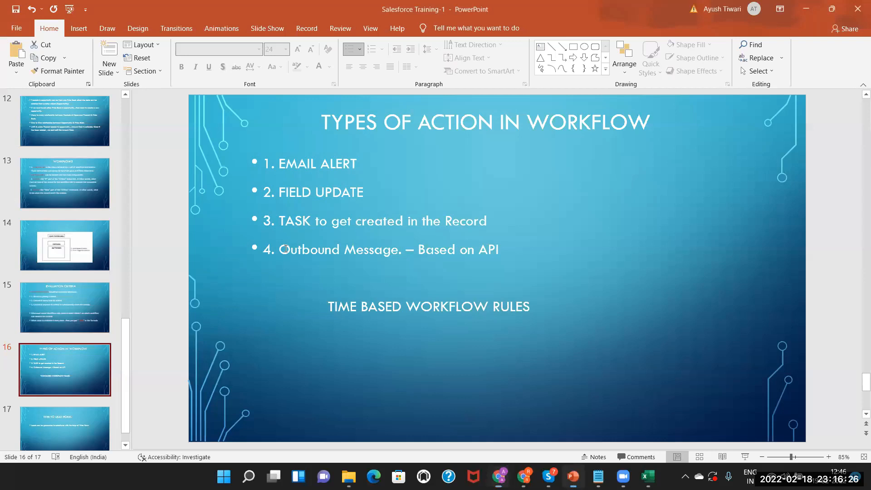
click(512, 248)
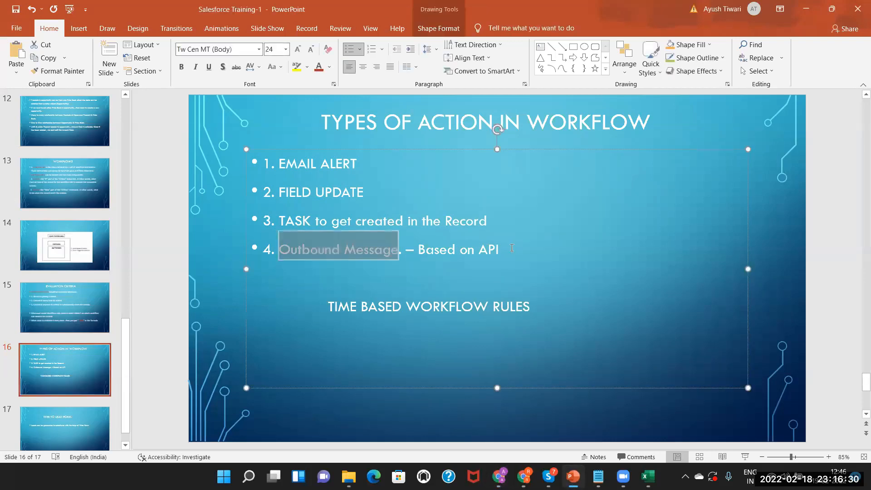
shift+click(513, 248)
click(395, 223)
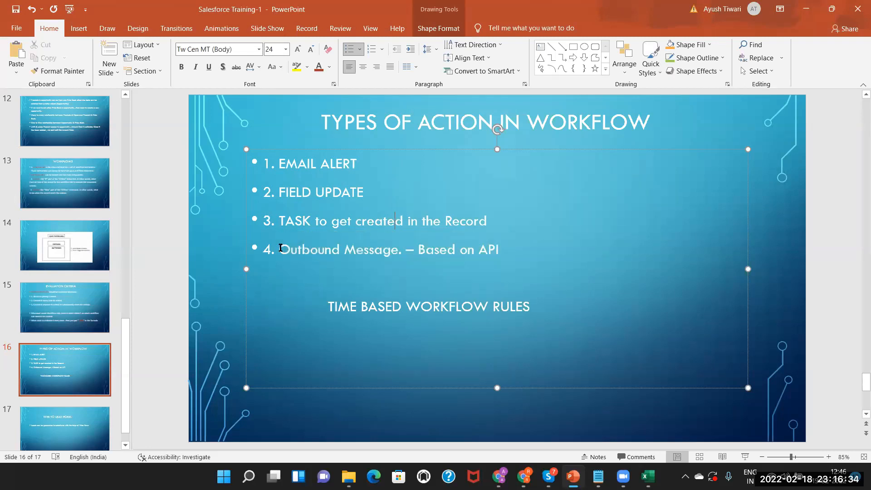
drag(280, 247, 492, 250)
click(456, 250)
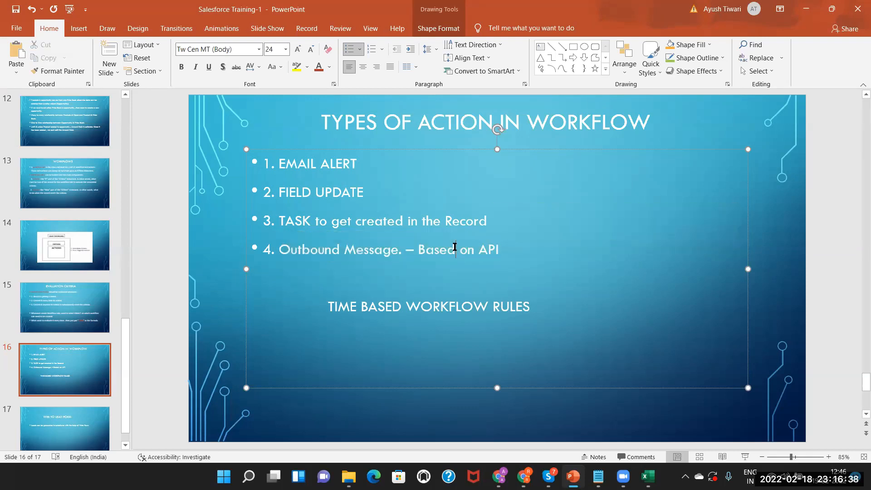
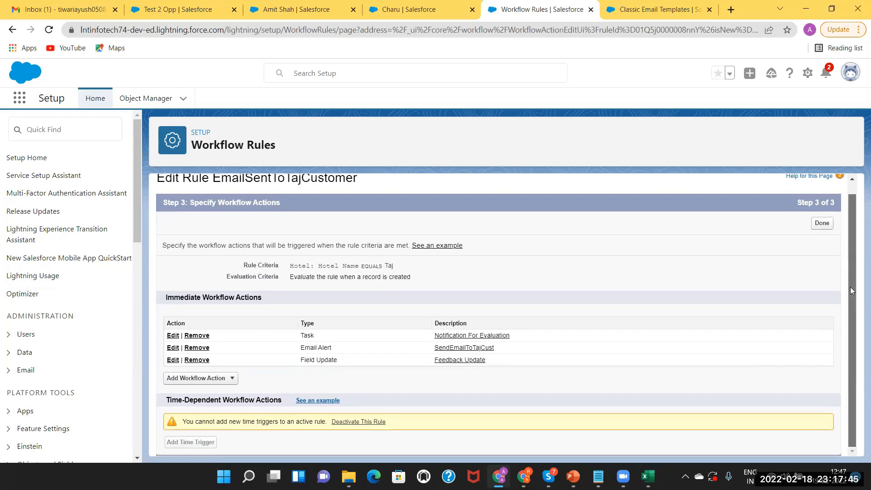
Scroll through the rule's Step 3 immediate actions: task, email alert and field update.
scroll(851, 287, up, 1)
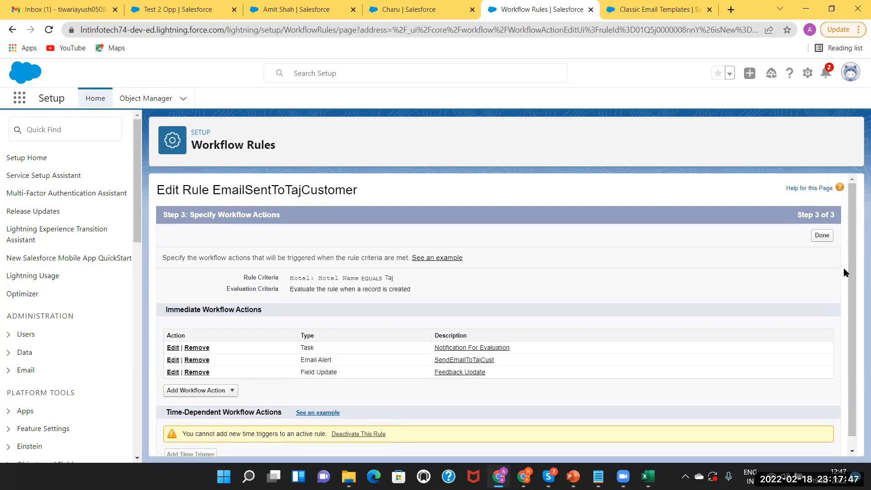
scroll(849, 266, down, 1)
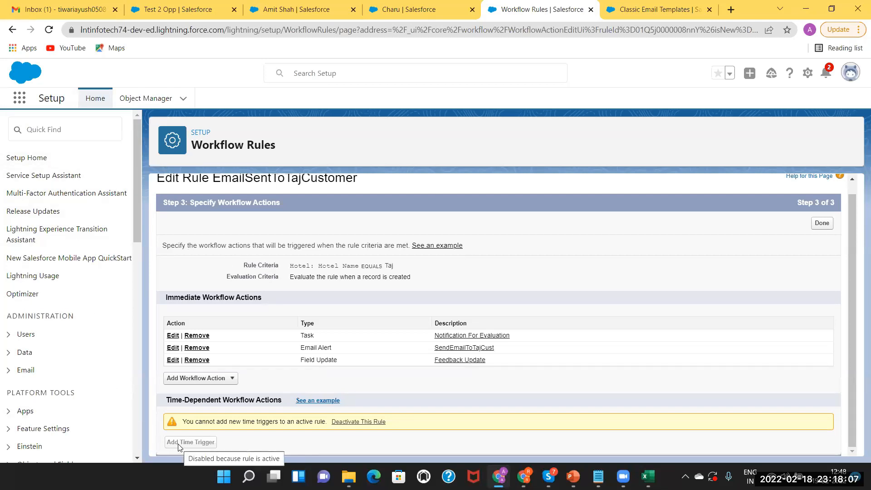
Find Time-Based Workflow via Quick Find, view its one pending Radisson Email action, then switch to PowerPoint.
click(48, 136)
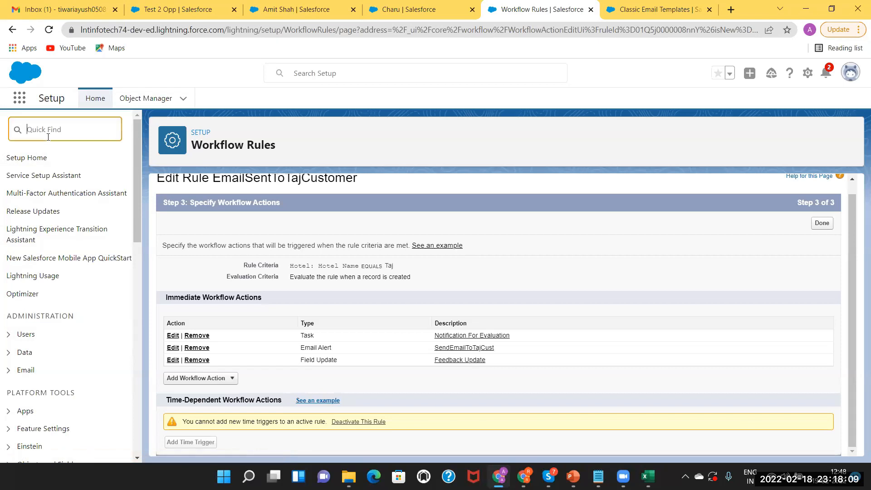
text(time based w)
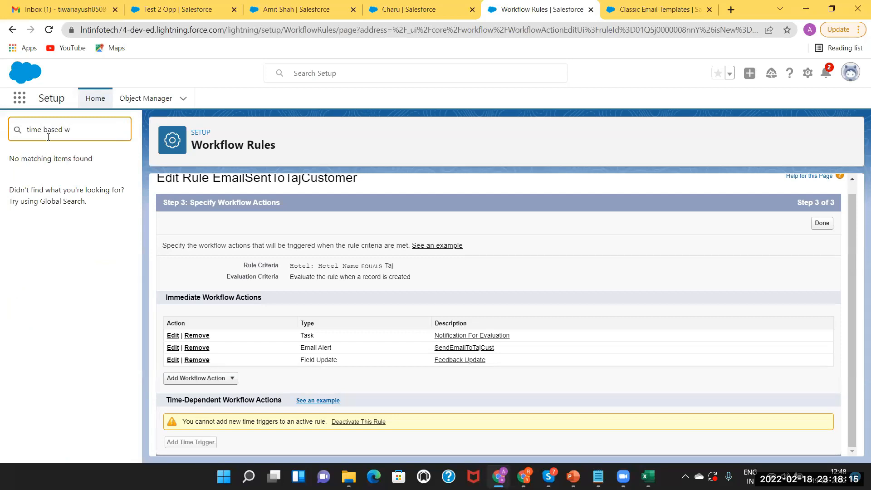
key(BackSpace)
key(BackSpace)
key(BackSpace)
key(BackSpace)
key(BackSpace)
key(BackSpace)
key(BackSpace)
key(BackSpace)
key(BackSpace)
key(BackSpace)
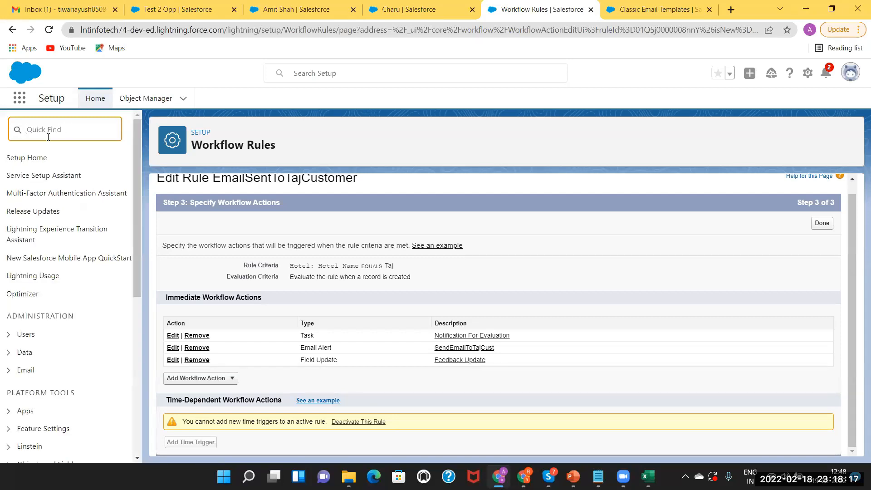
text(time)
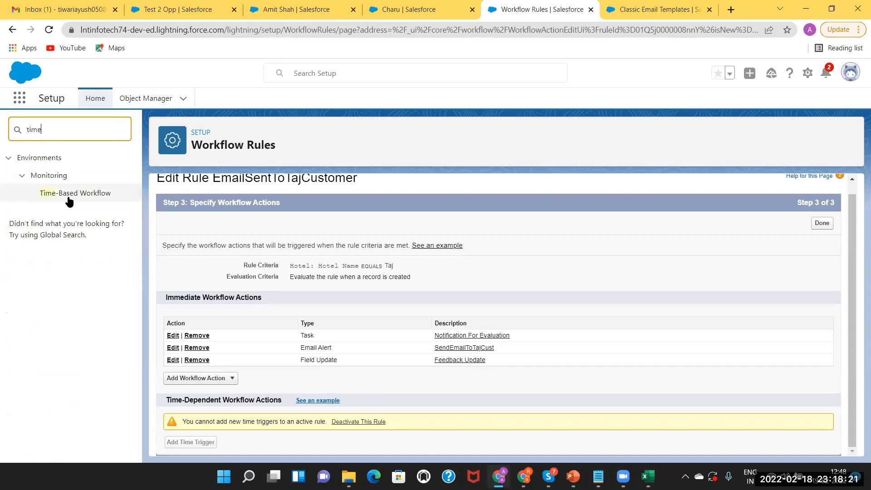
click(69, 196)
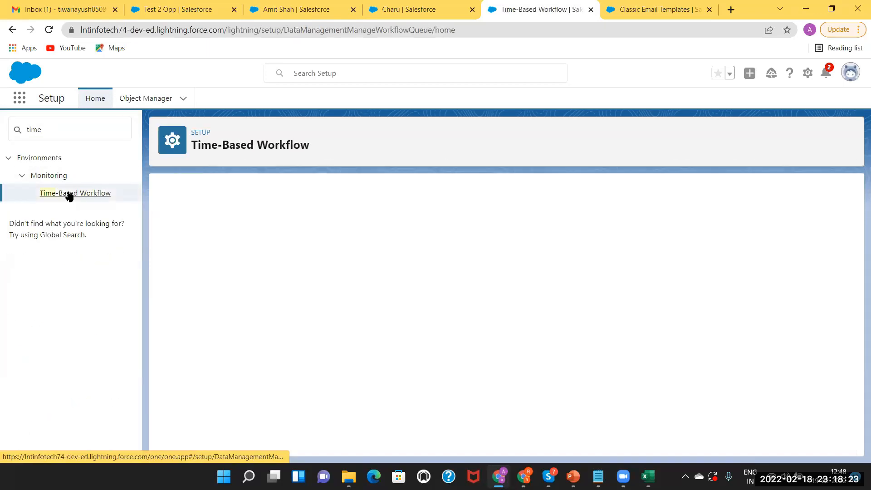
click(507, 304)
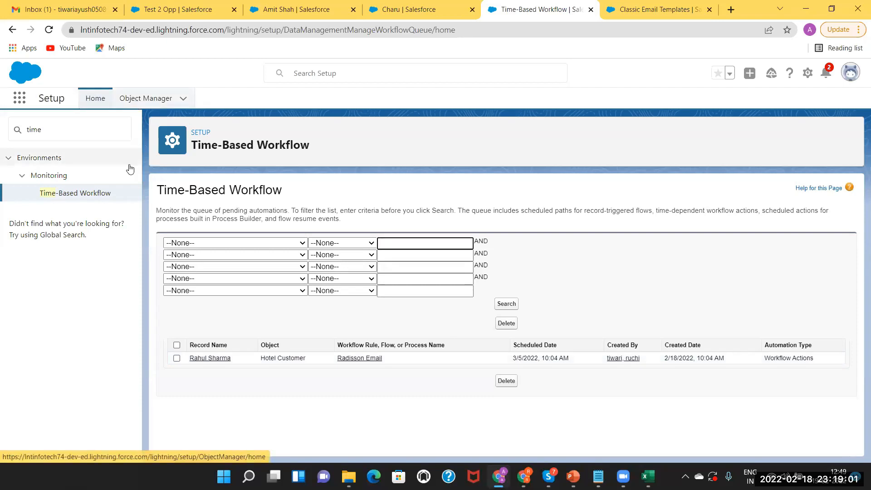
click(573, 476)
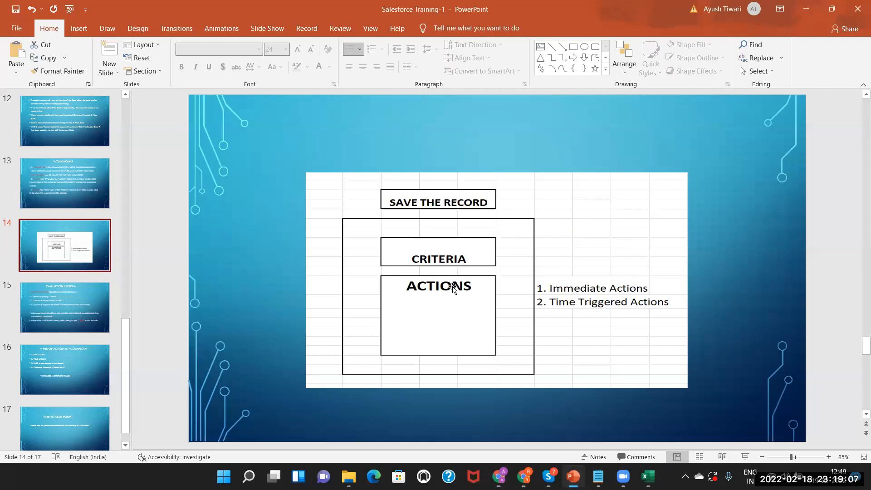
Step through slides 15 and 16 on workflow action types, then return to Salesforce's Time-Based Workflow page.
click(573, 303)
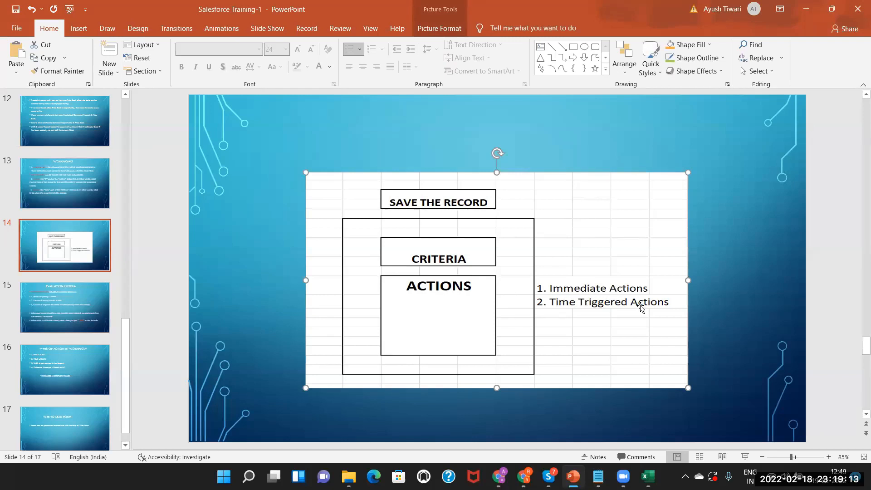
click(65, 301)
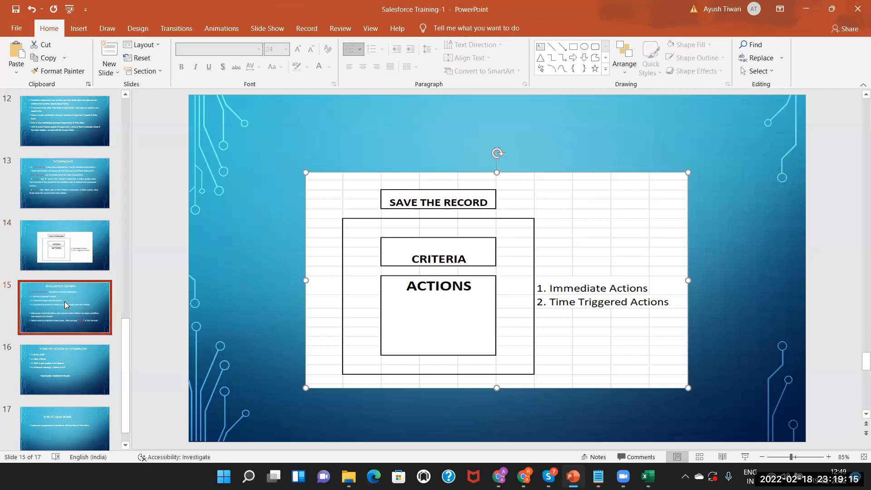
click(59, 358)
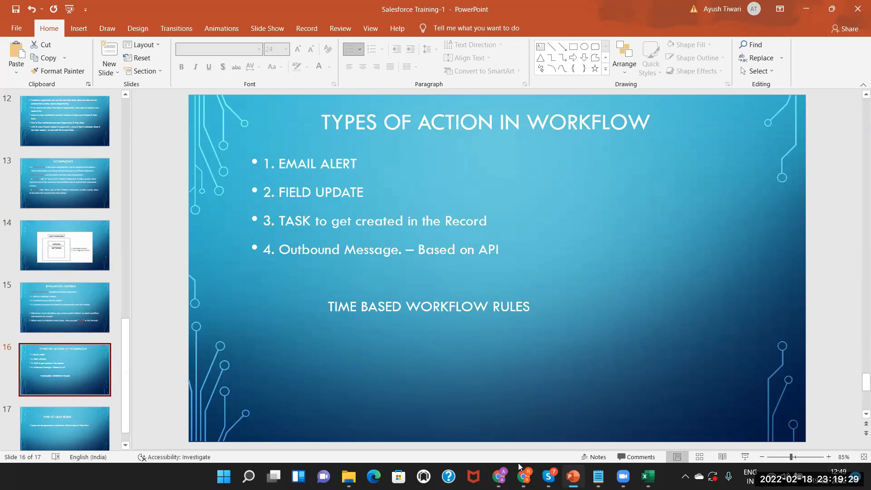
click(499, 476)
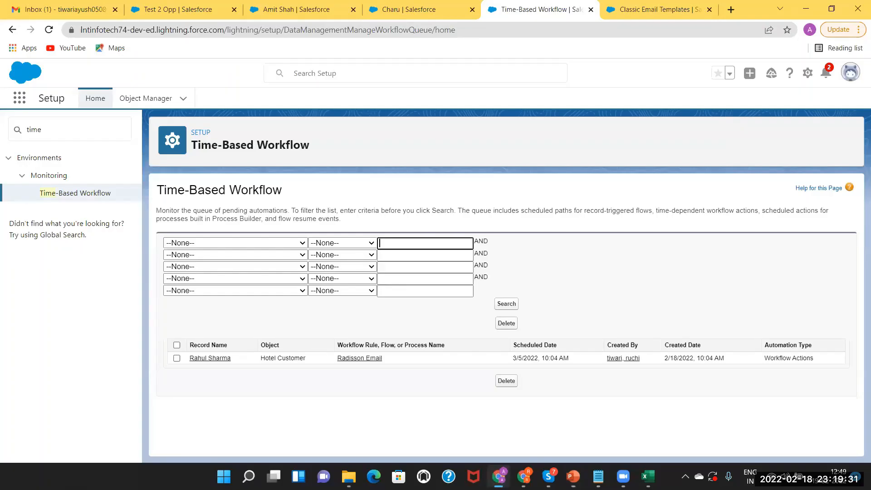
Search Quick Find for 'web' and open Web-to-Lead setup, reviewing its selected form fields.
click(50, 130)
drag(50, 130, 17, 131)
key(BackSpace)
text(web)
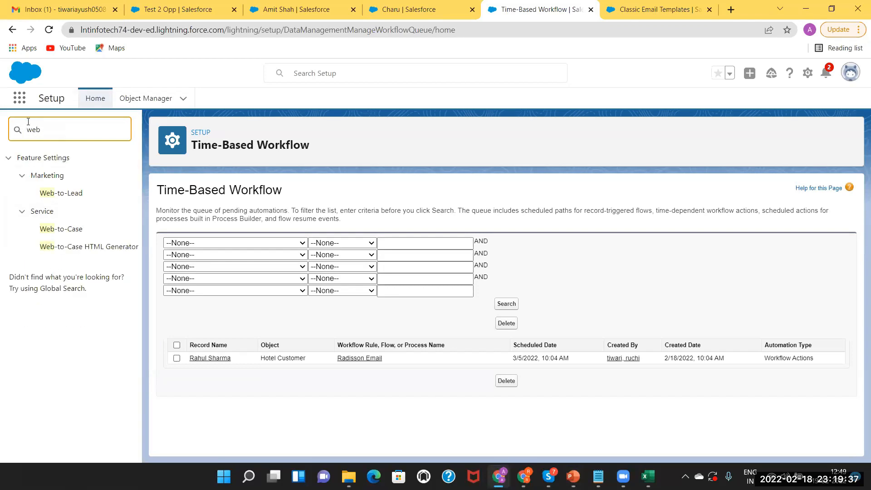
click(67, 196)
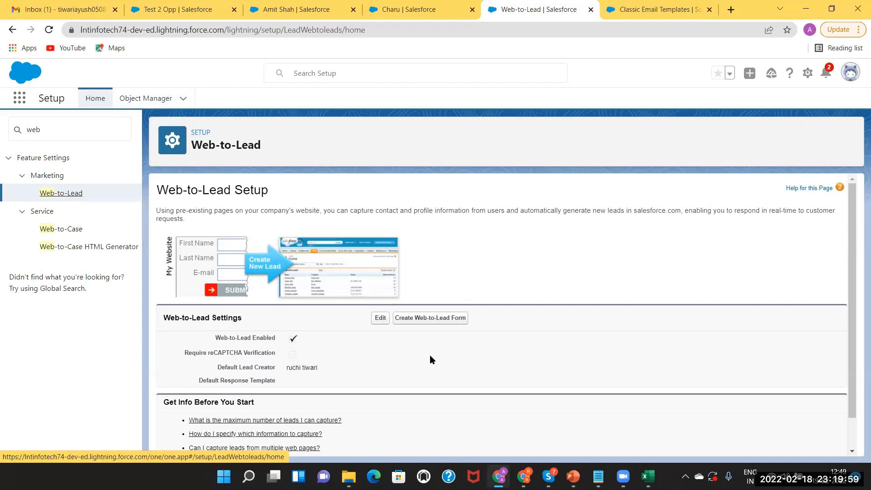
scroll(858, 348, down, 1)
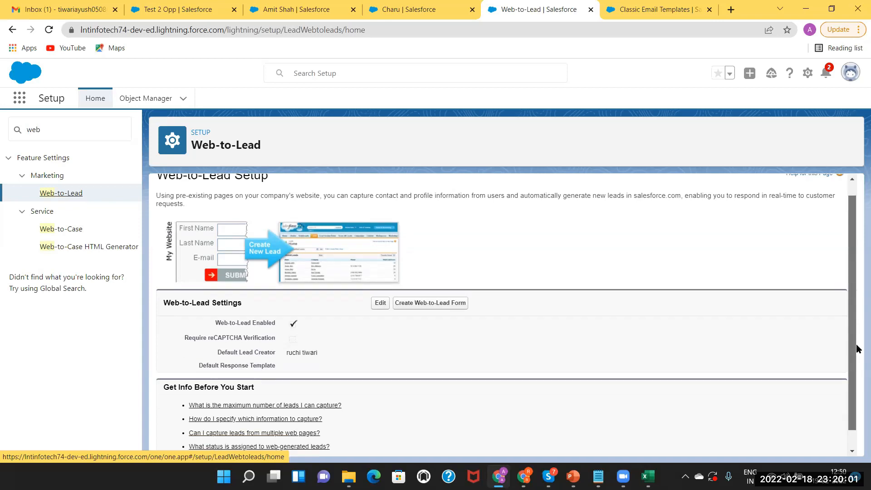
scroll(857, 349, up, 1)
click(421, 324)
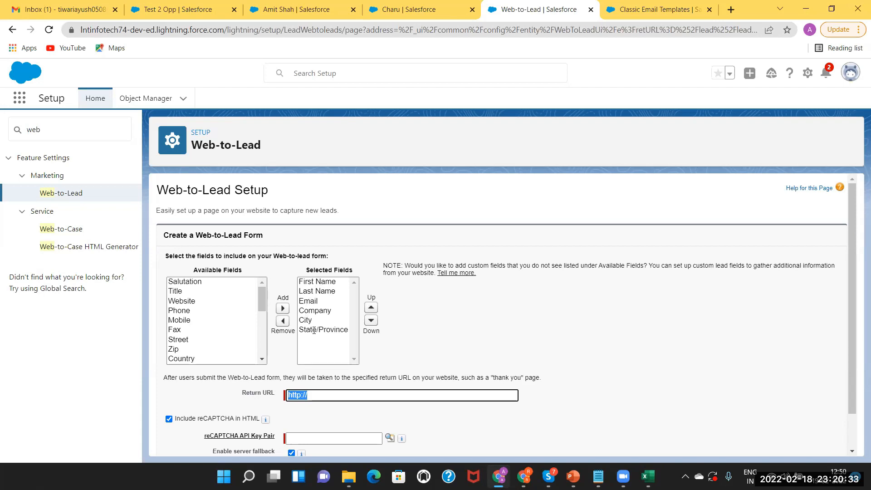
click(322, 394)
text(google.com)
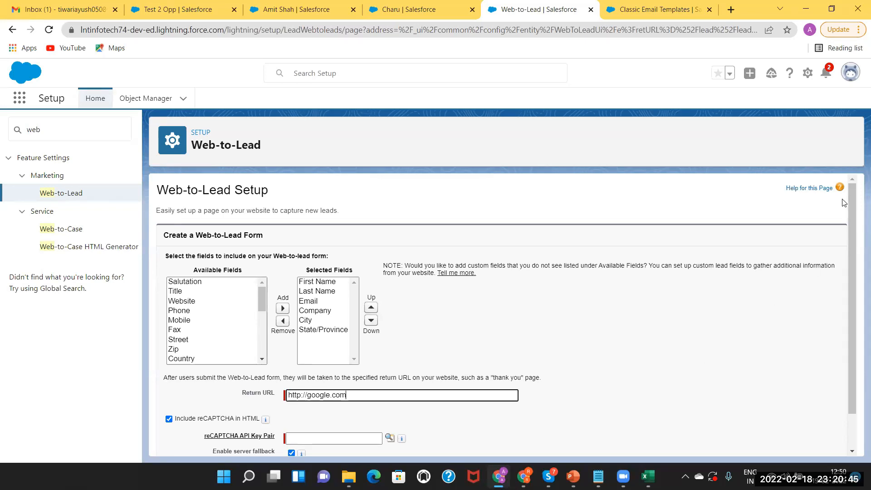
drag(853, 202, 853, 235)
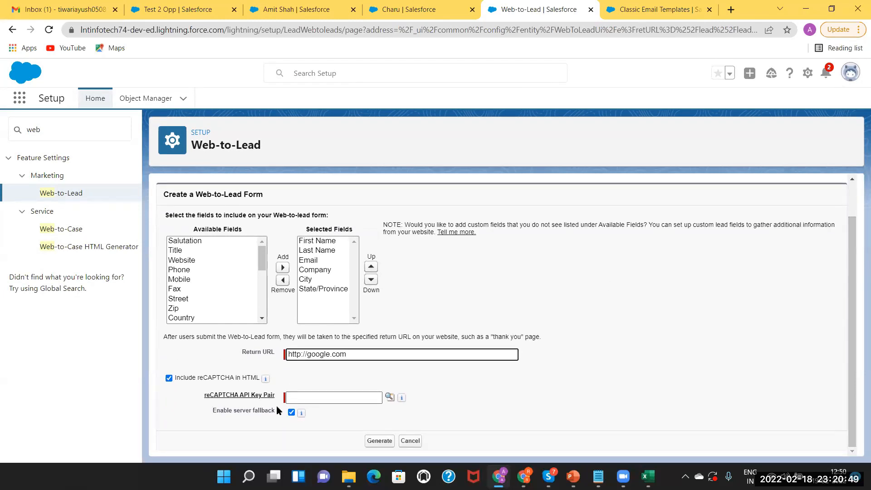
click(169, 378)
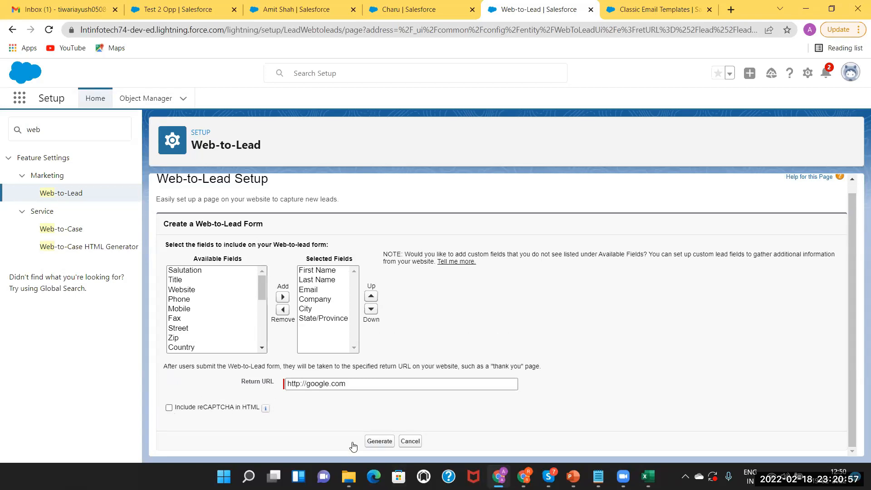
Generate the form HTML and select all of the generated code.
click(375, 442)
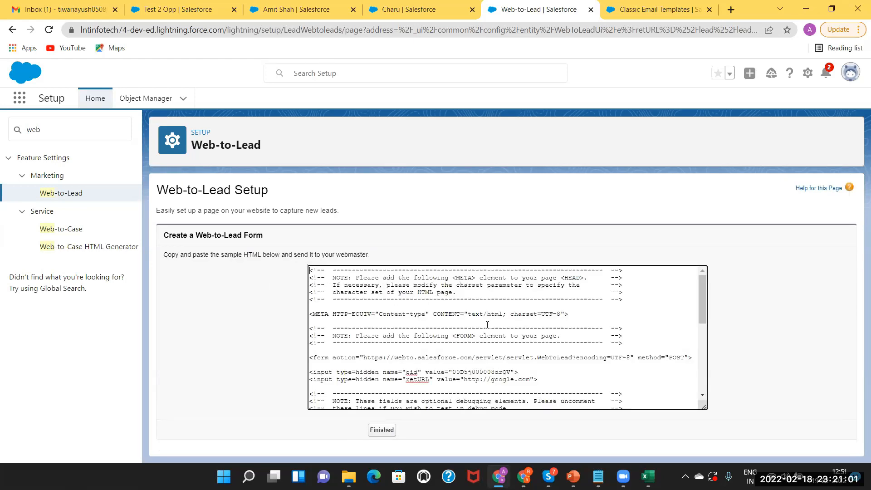
scroll(702, 396, down, 8)
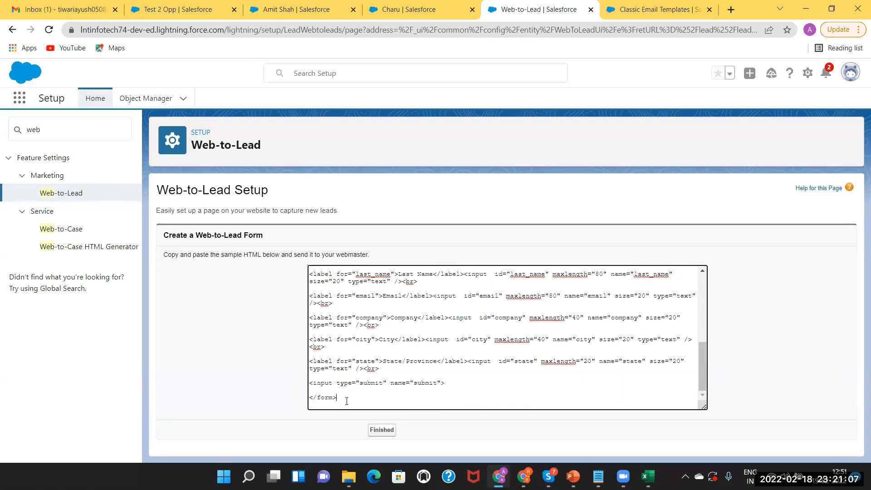
key(ctrl+a)
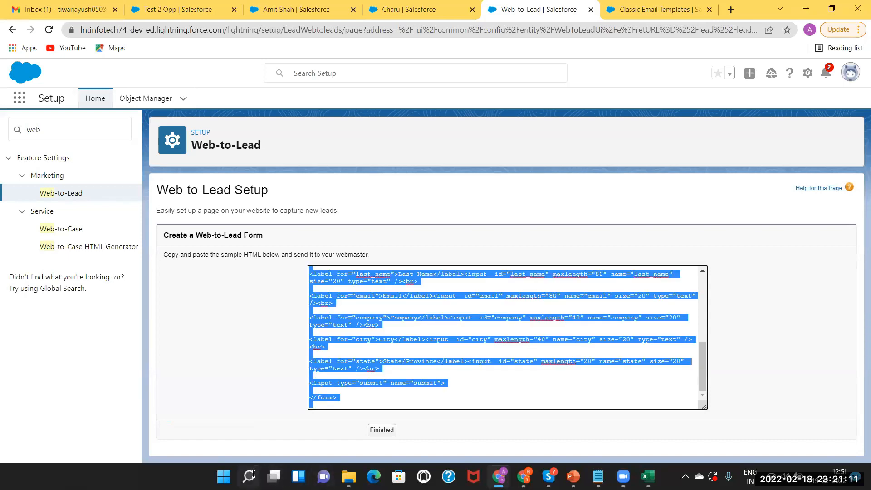
Paste the generated form HTML into a new Notepad document.
mouse_move(252, 475)
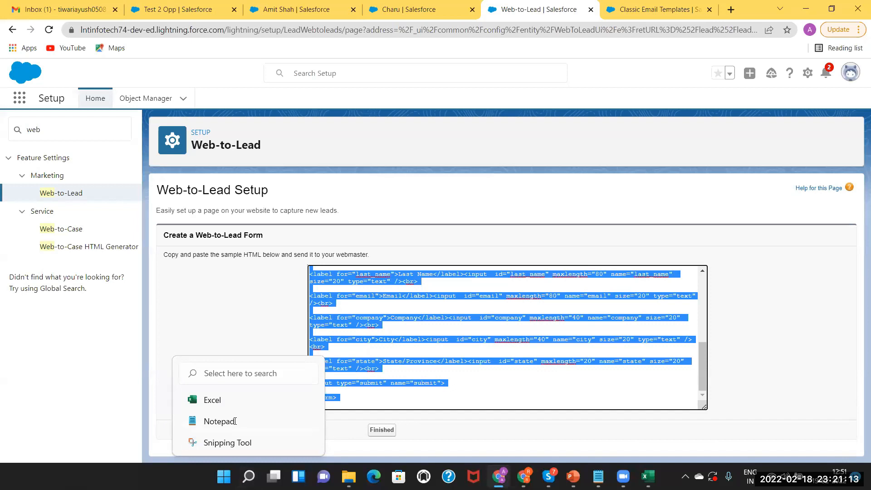
click(219, 421)
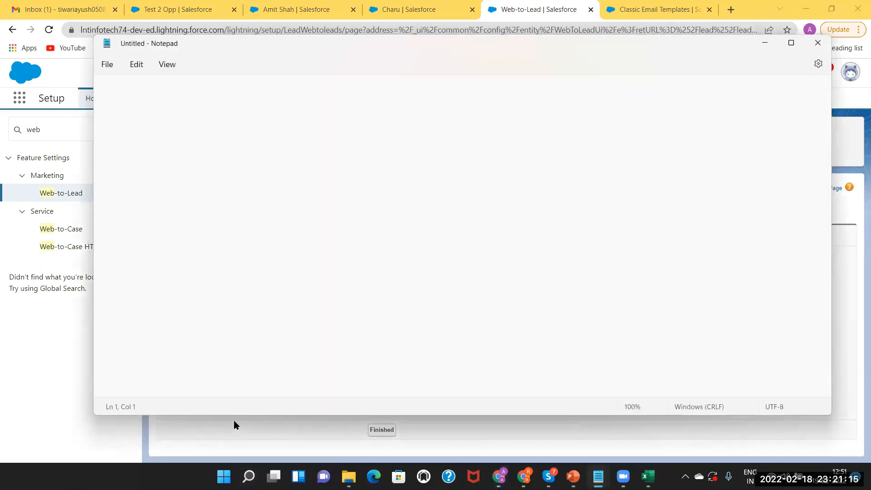
key(ctrl+v)
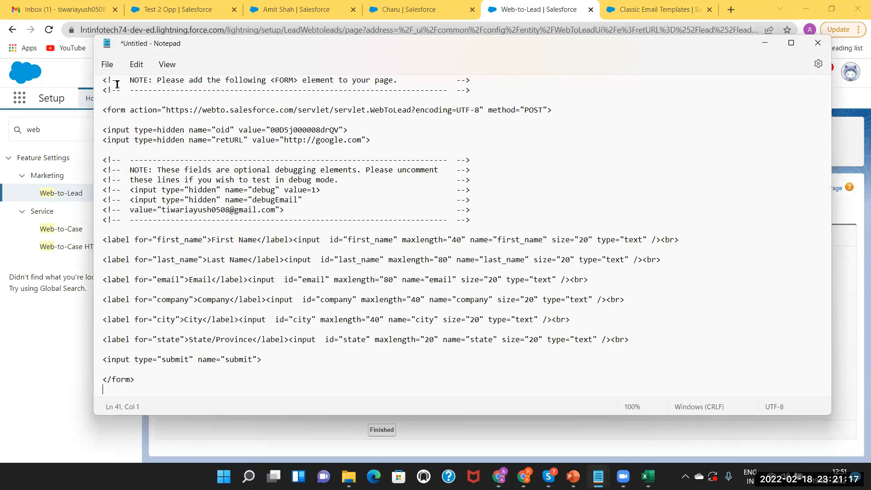
Save the code as WTL.html with All Files type, close Notepad, and open Documents.
click(107, 64)
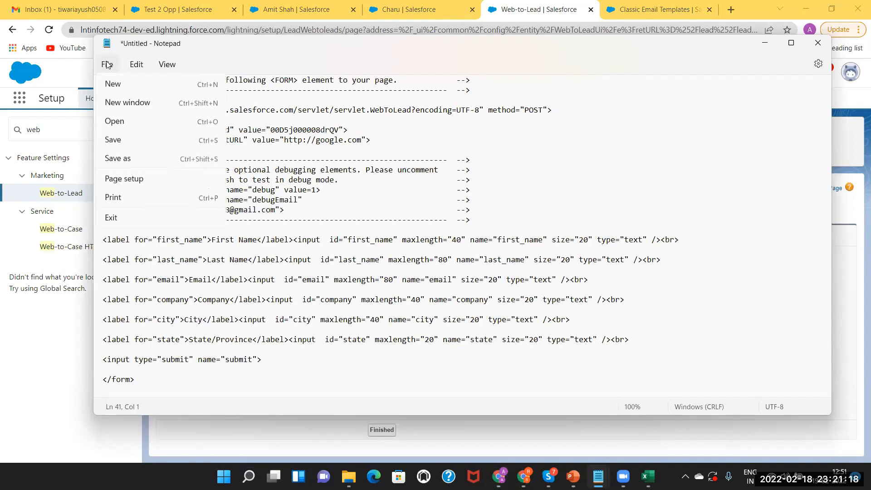
click(130, 158)
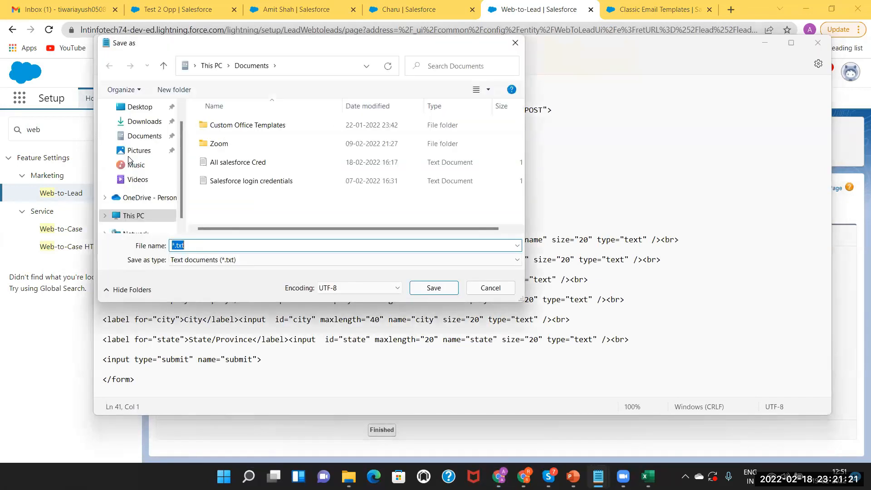
key(BackSpace)
text(WTL.HTML)
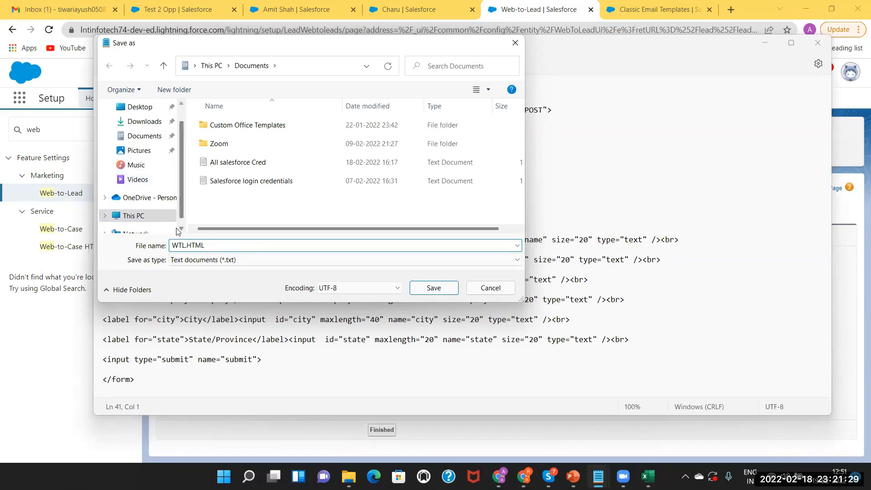
click(207, 260)
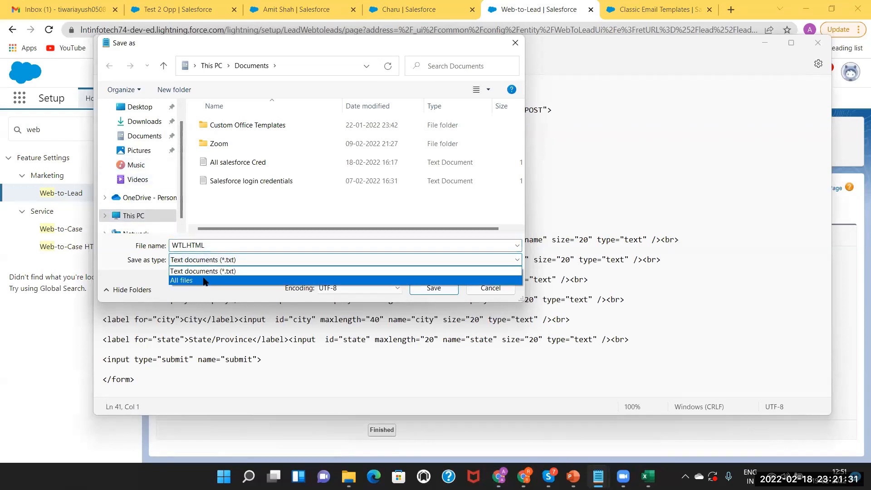
click(204, 281)
click(216, 248)
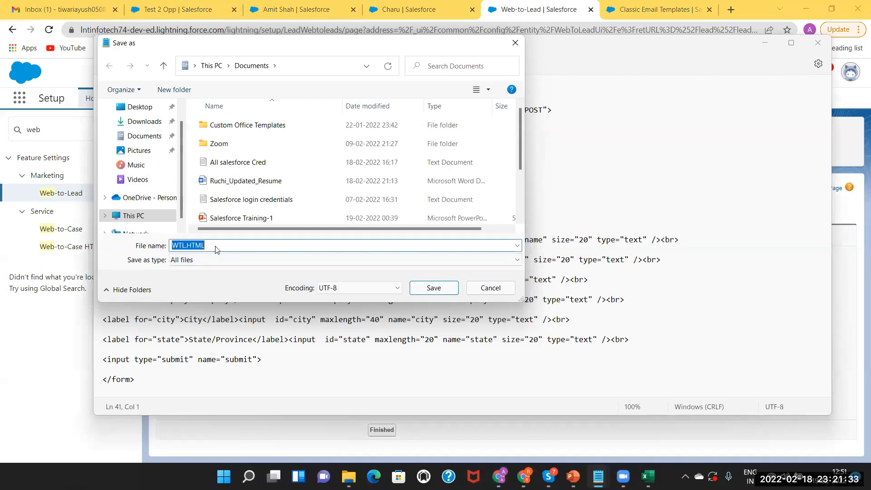
click(216, 248)
text(html)
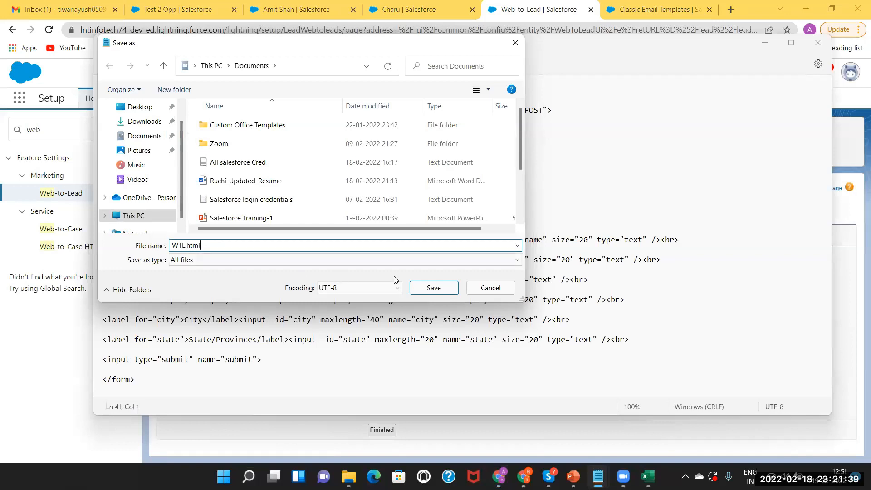
click(429, 289)
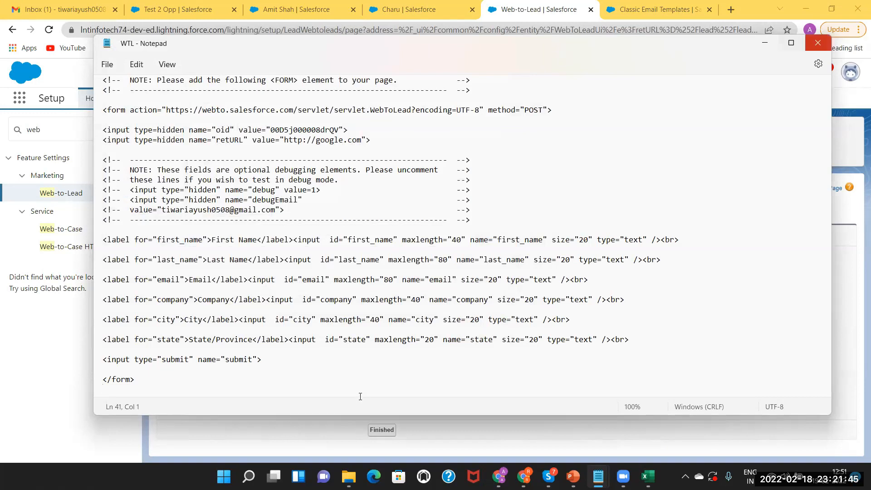
click(818, 43)
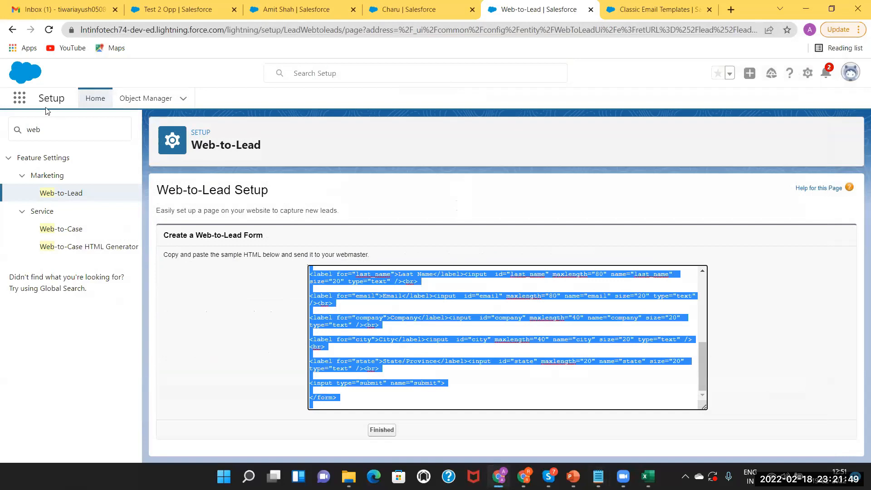
key(super+e)
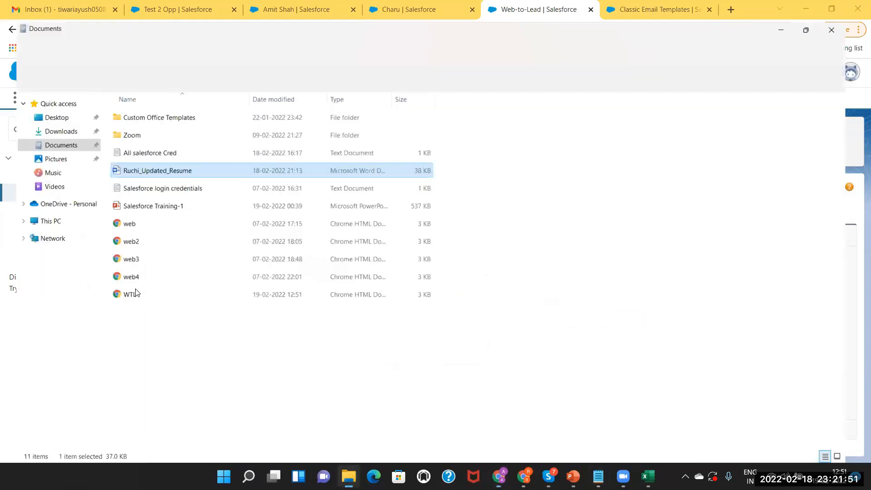
Open WTL.html from Documents so the lead form renders in Chrome.
click(137, 291)
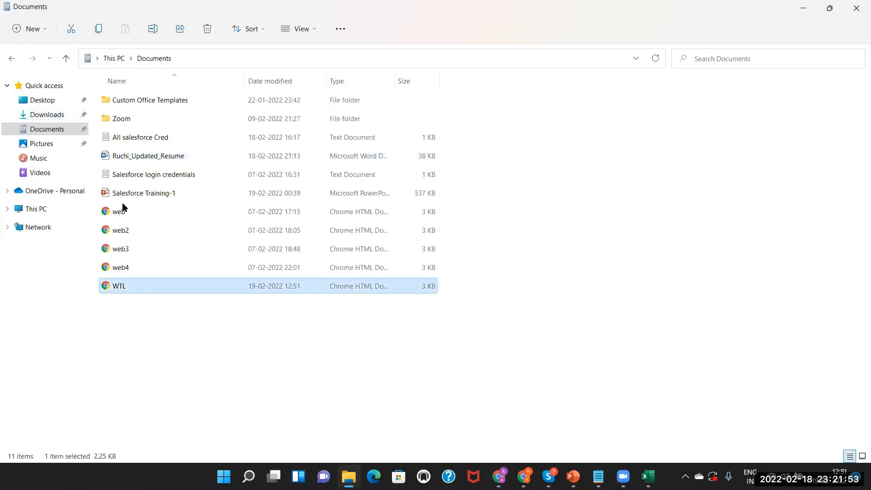
key(Return)
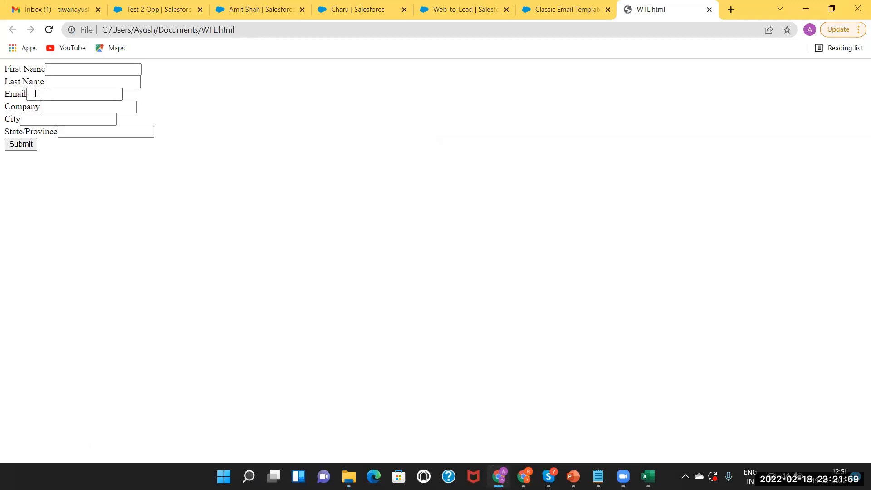
Fill in first and last name, suggested email, company abc, city Boston, state LA, and submit.
click(64, 65)
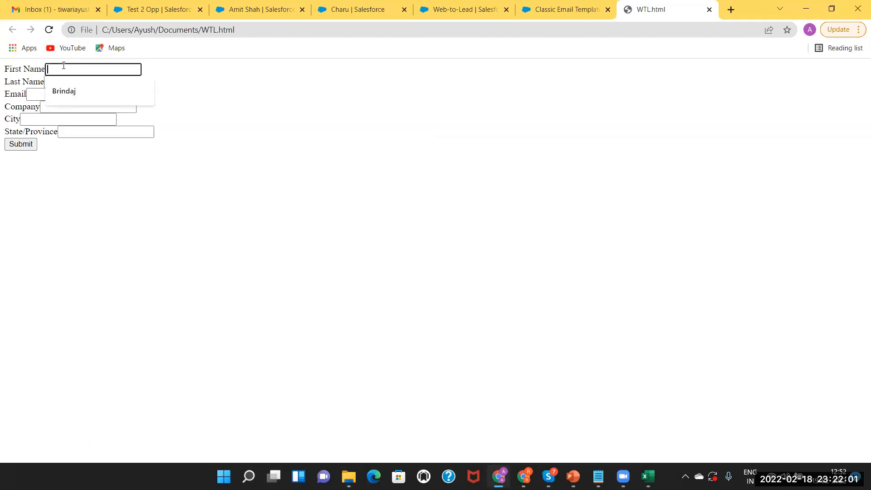
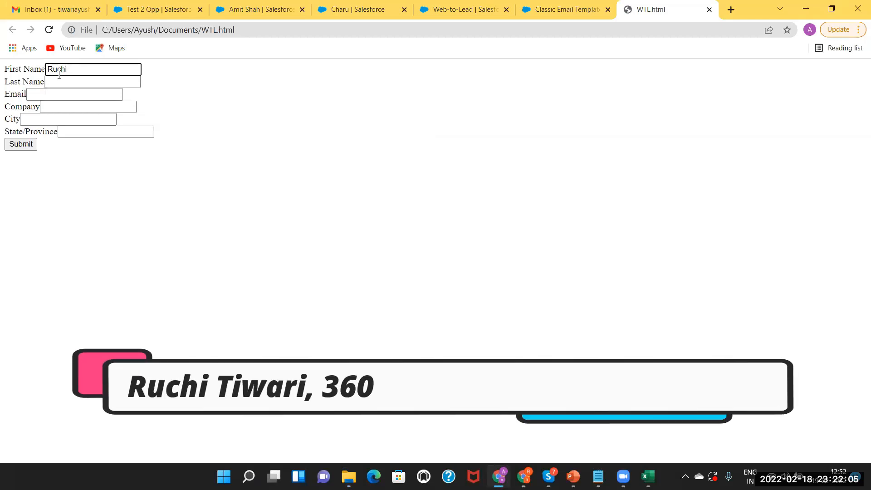
click(58, 80)
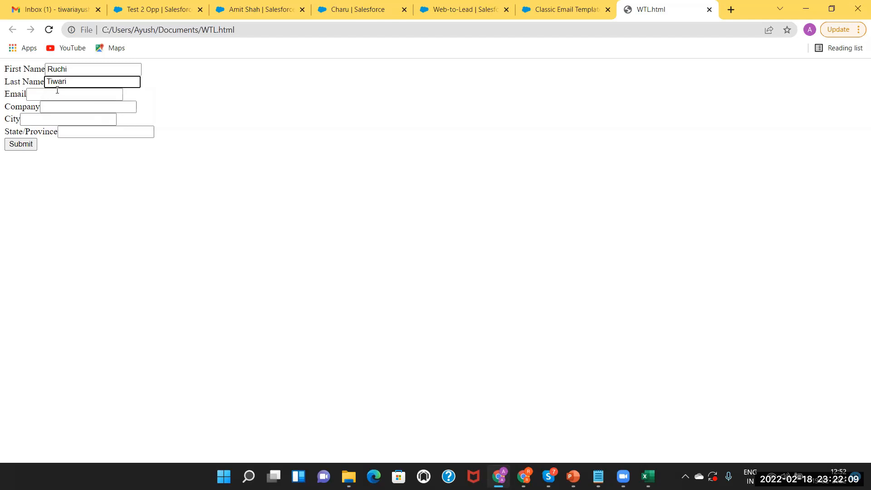
click(53, 95)
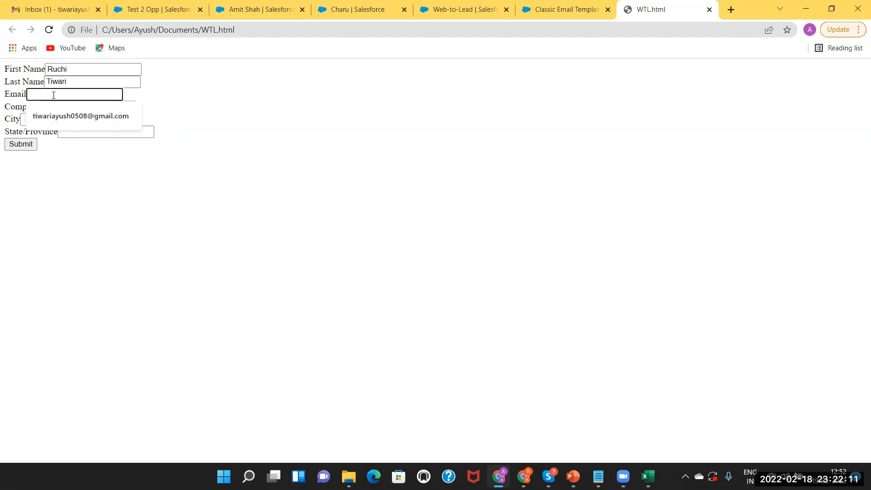
click(53, 116)
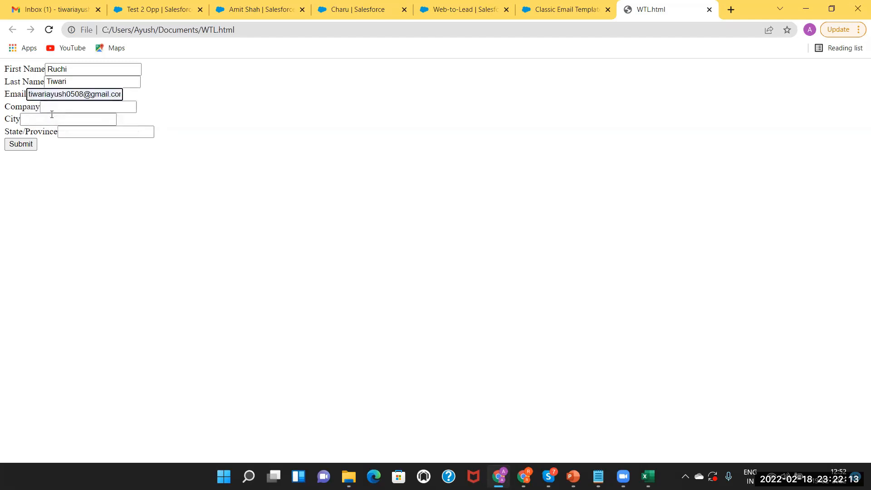
click(51, 105)
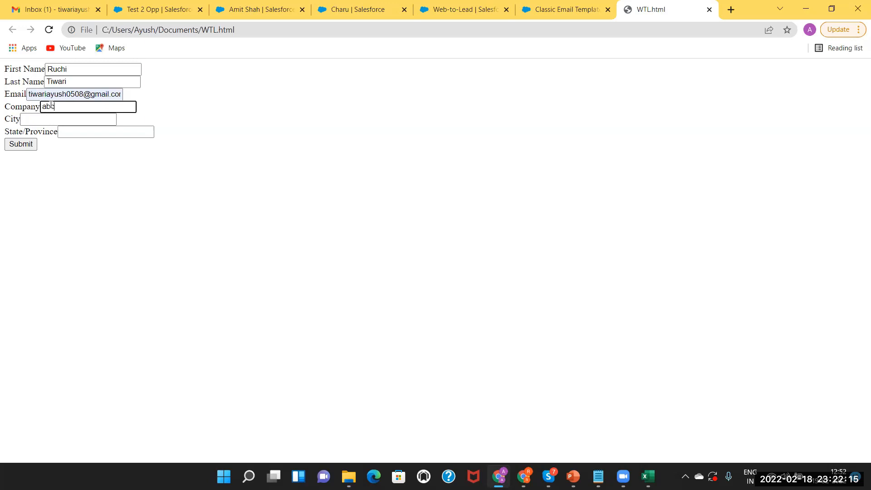
click(43, 117)
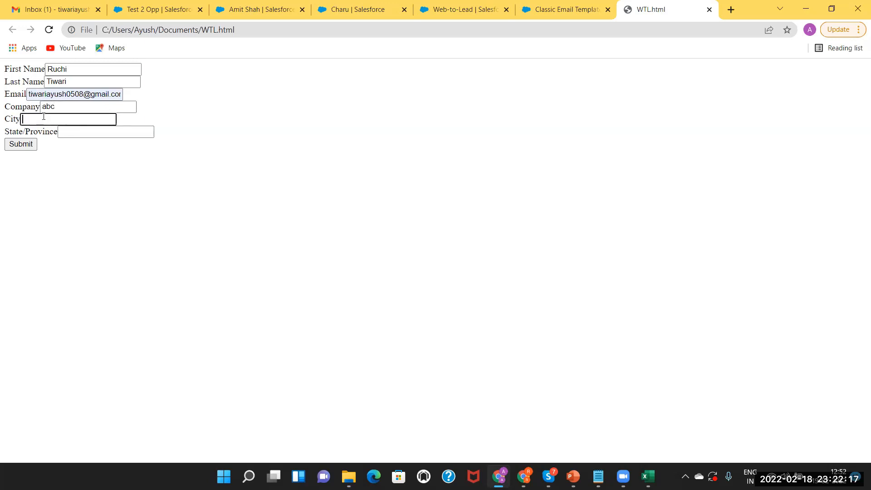
text(Boston)
click(77, 130)
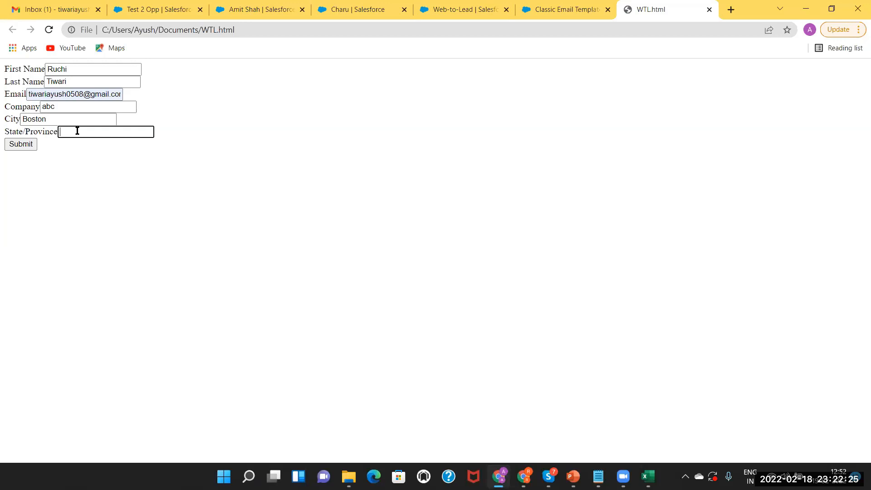
click(19, 148)
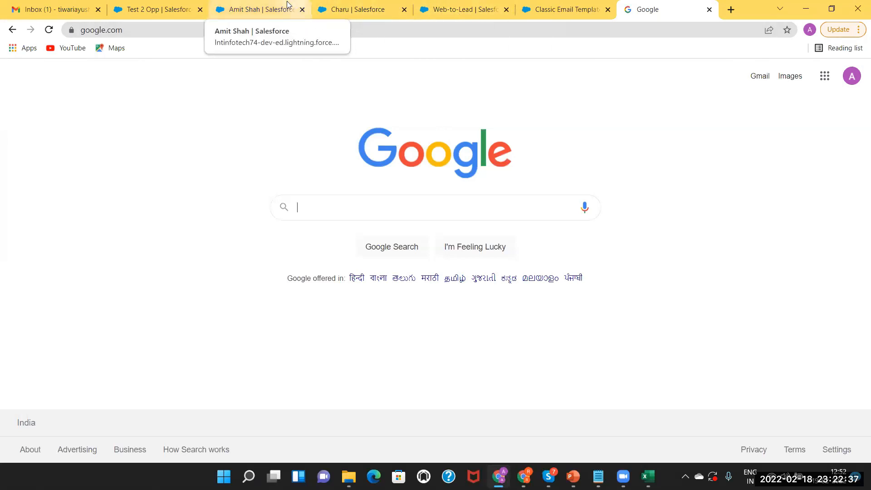
Back in Salesforce, browse All Contacts and Opportunities, ending on the Leads list.
click(254, 6)
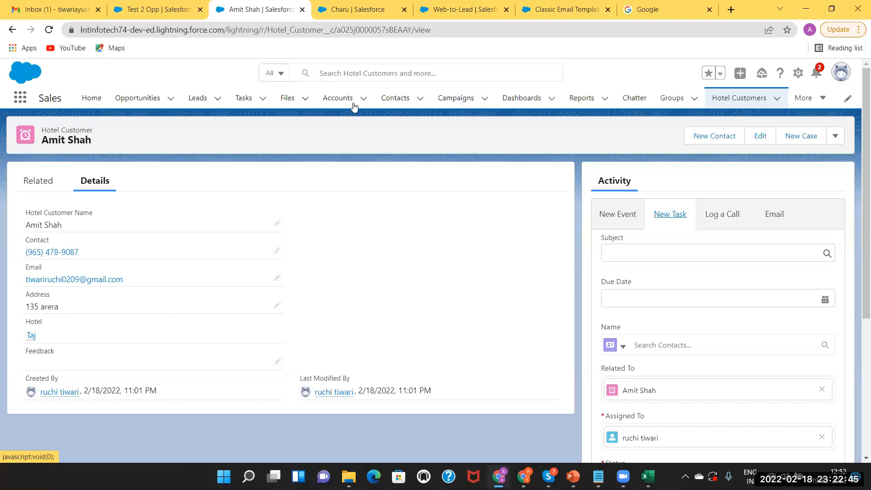
click(396, 98)
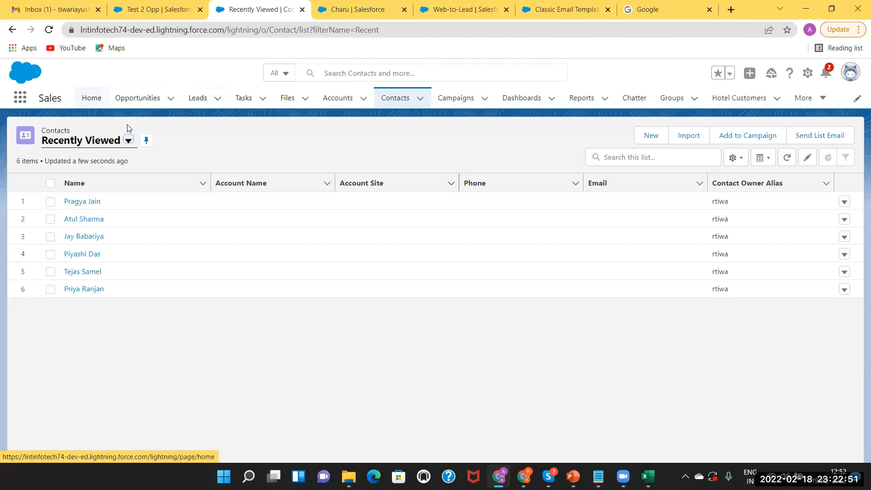
click(127, 141)
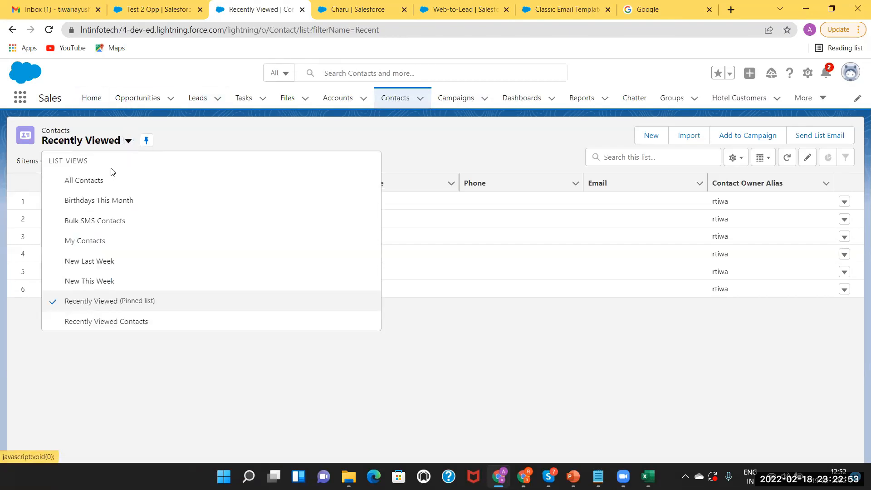
click(97, 187)
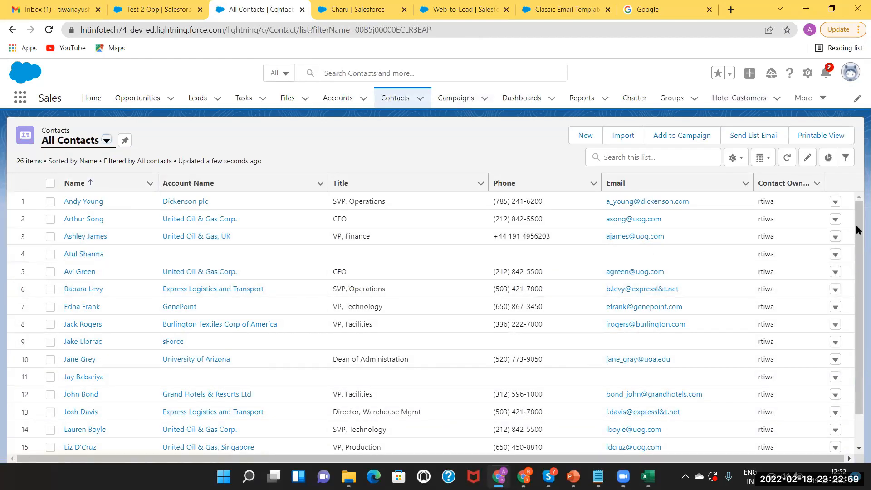
drag(858, 233, 857, 381)
scroll(845, 260, up, 2)
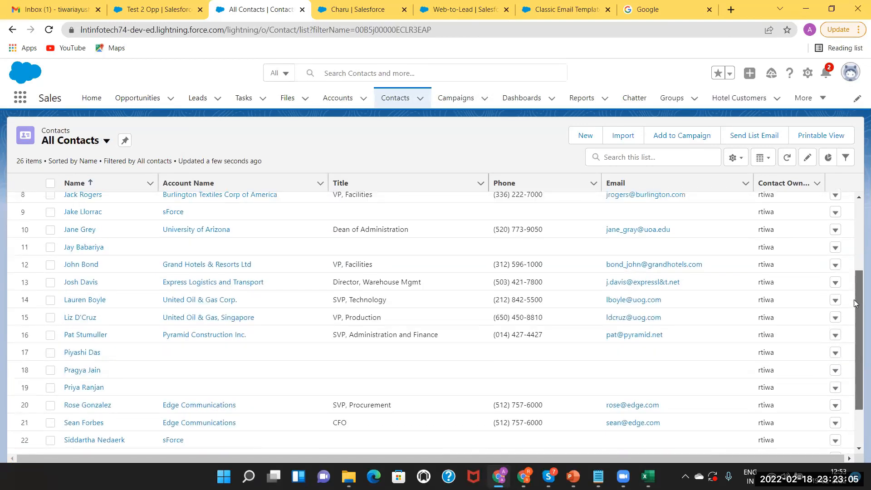
scroll(845, 260, up, 3)
scroll(821, 222, down, 1)
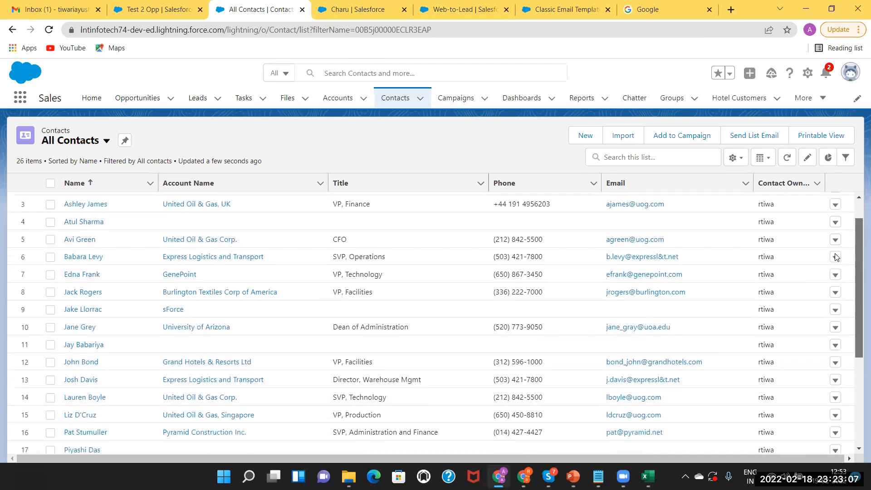
scroll(485, 204, up, 1)
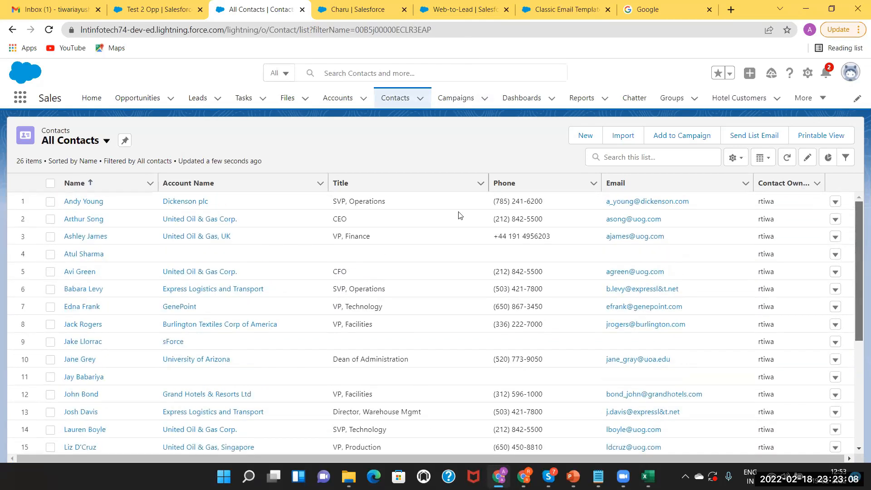
click(137, 101)
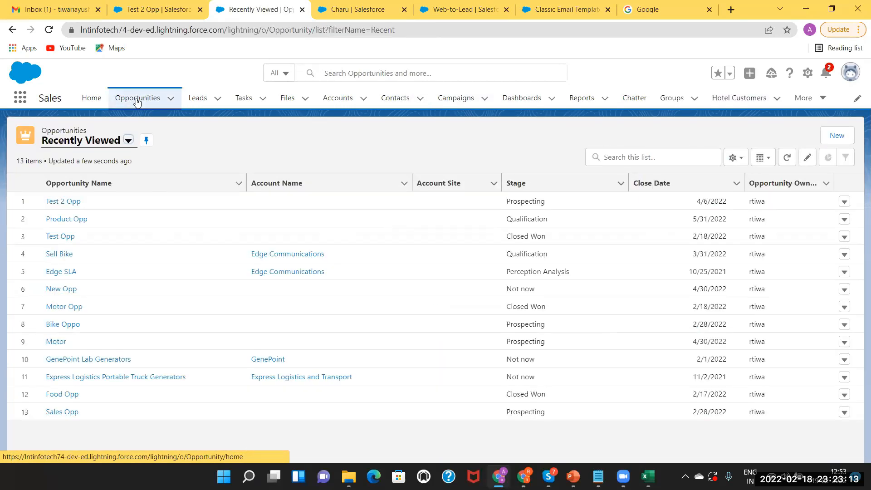
click(201, 101)
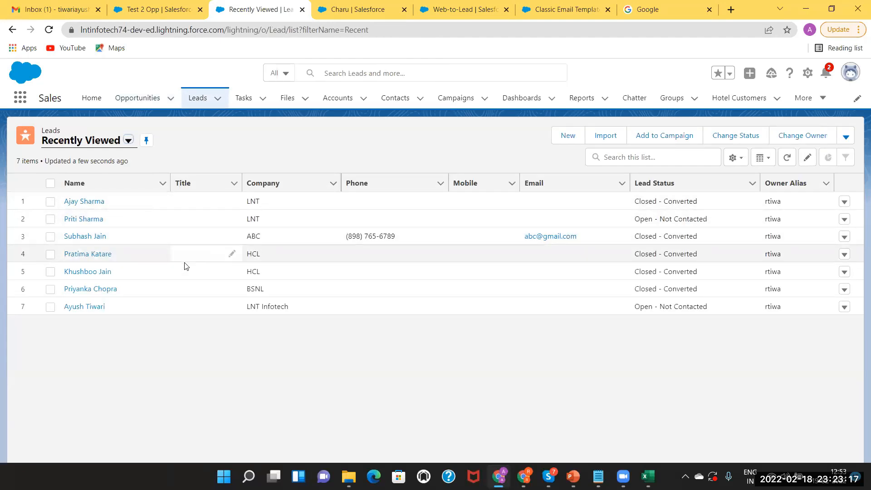
Open the new company abc lead from All Open Leads, review its Details, then return to PowerPoint.
click(128, 141)
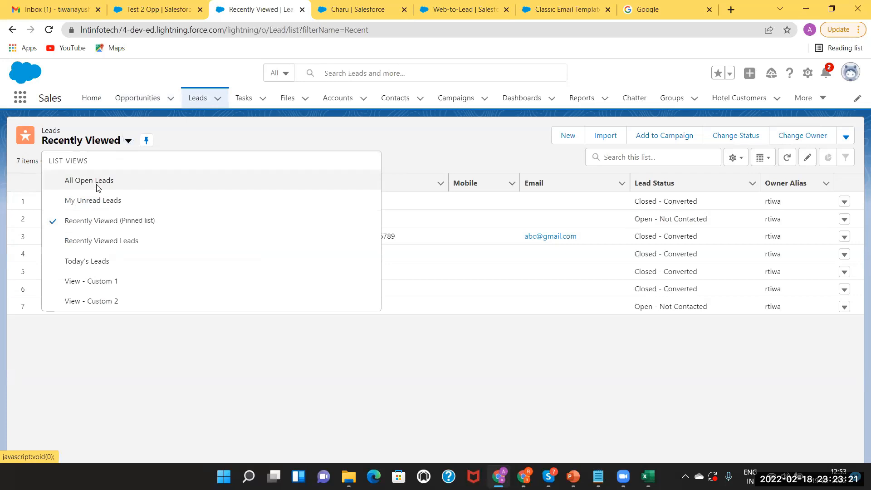
click(98, 181)
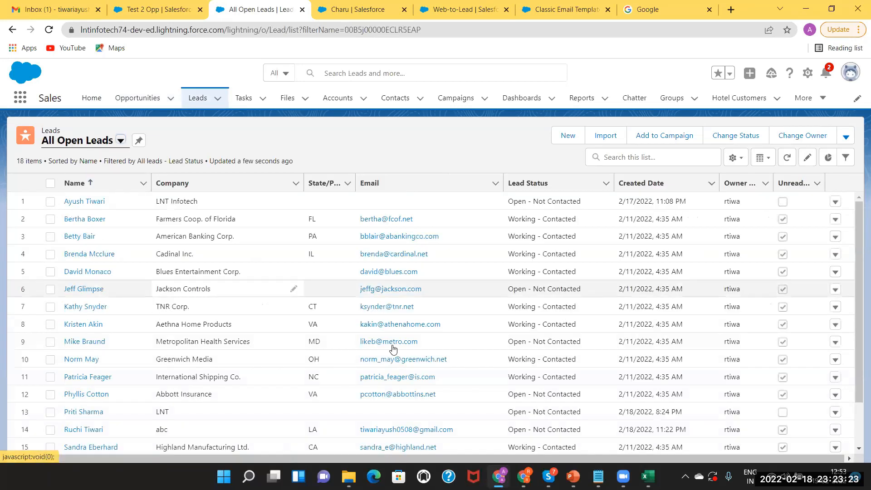
click(81, 430)
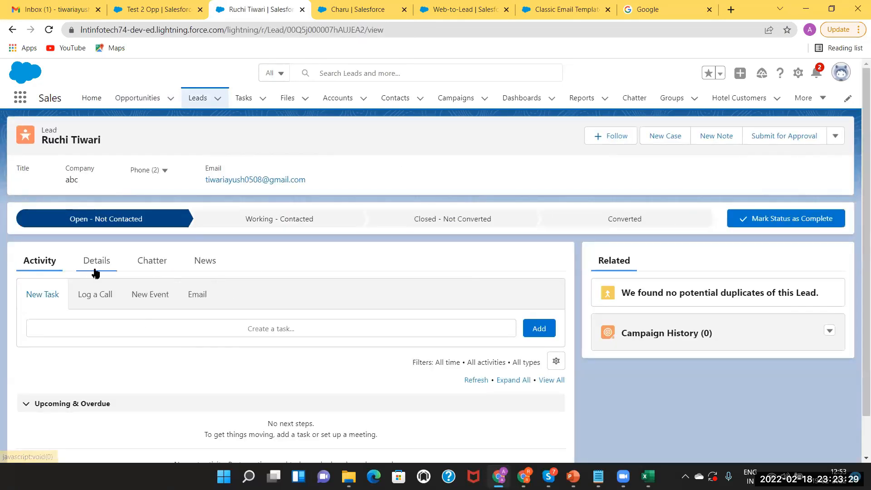
click(97, 270)
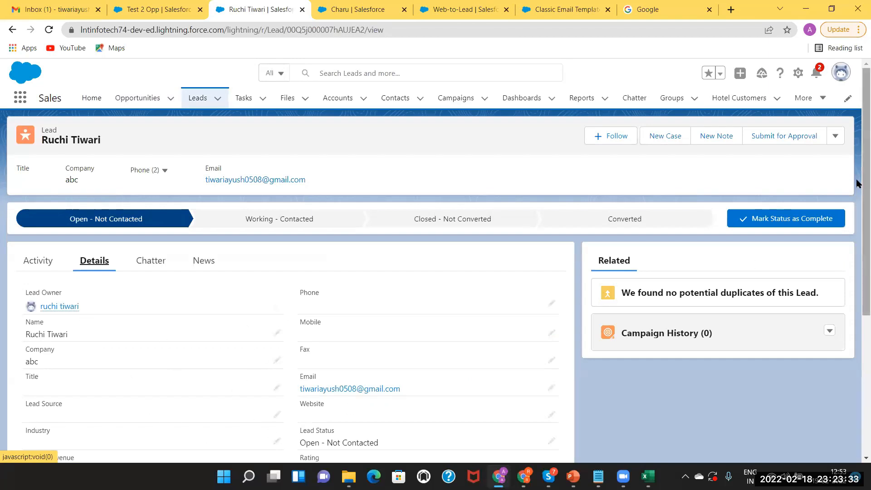
scroll(858, 182, down, 5)
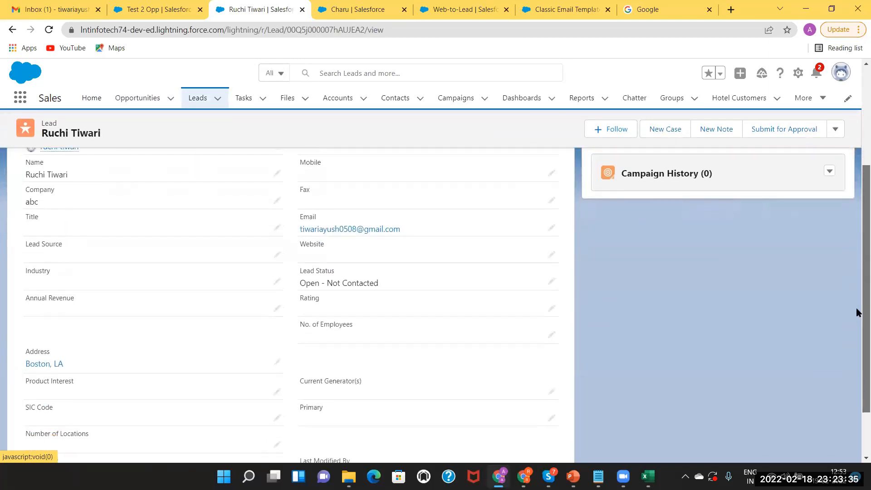
scroll(858, 368, up, 10)
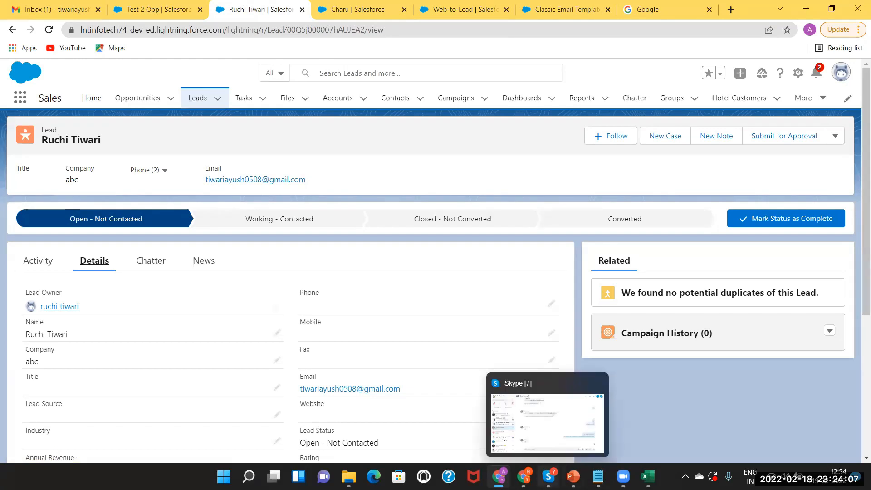
click(573, 475)
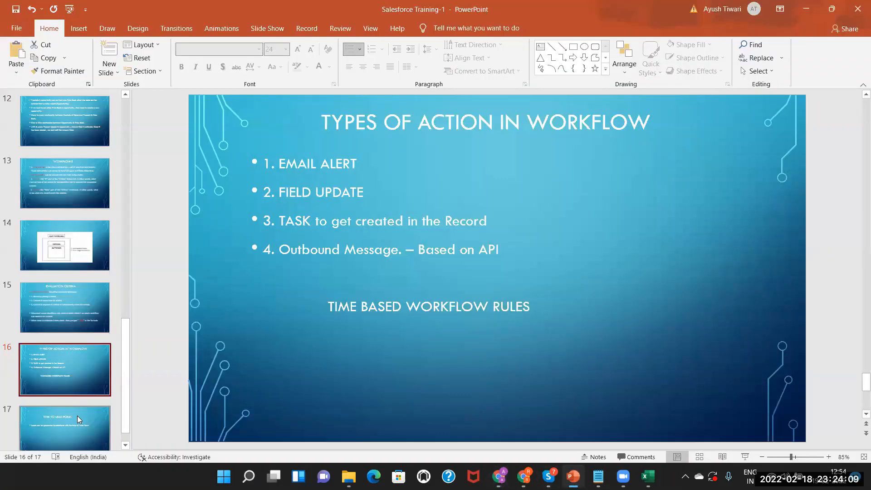